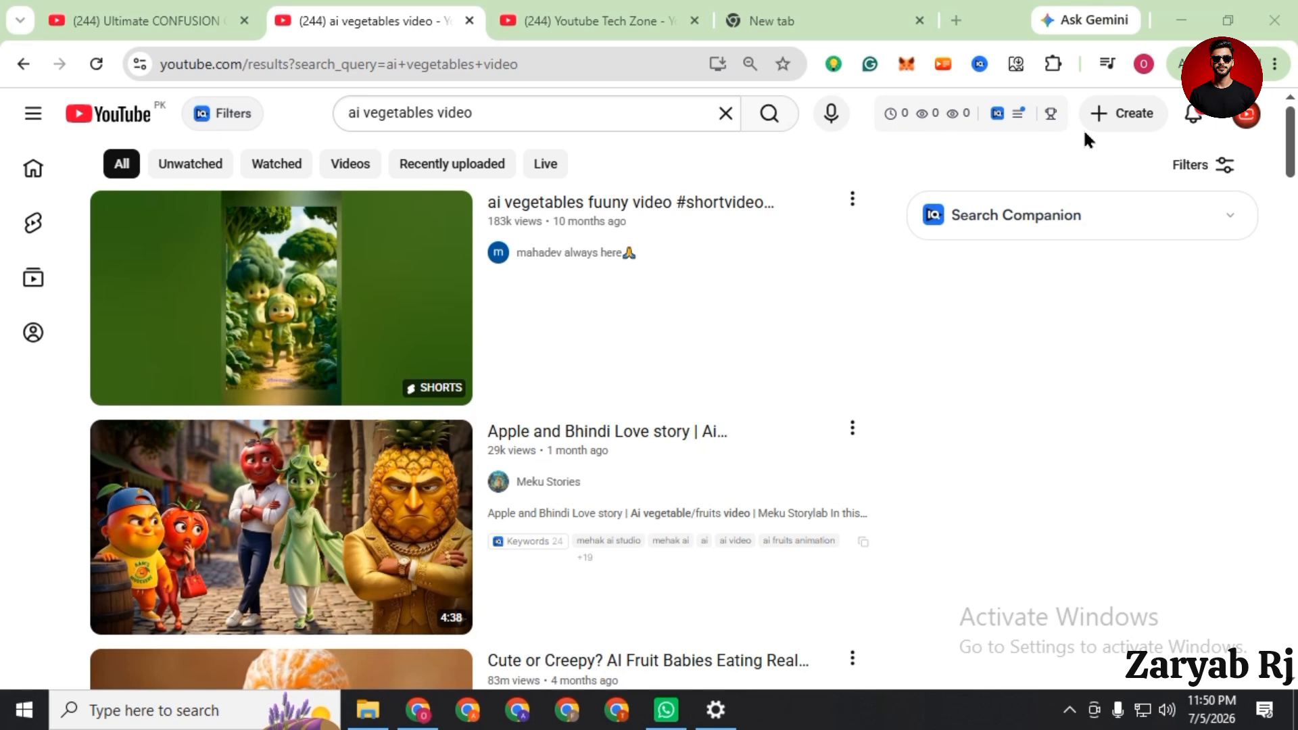
- Examine the titles, thumbnails, view counts and ages of the YouTube search results for "ai vegetables video"
{"action": "scroll", "coordinate": [914, 289], "scroll_direction": "down", "scroll_amount": 10}
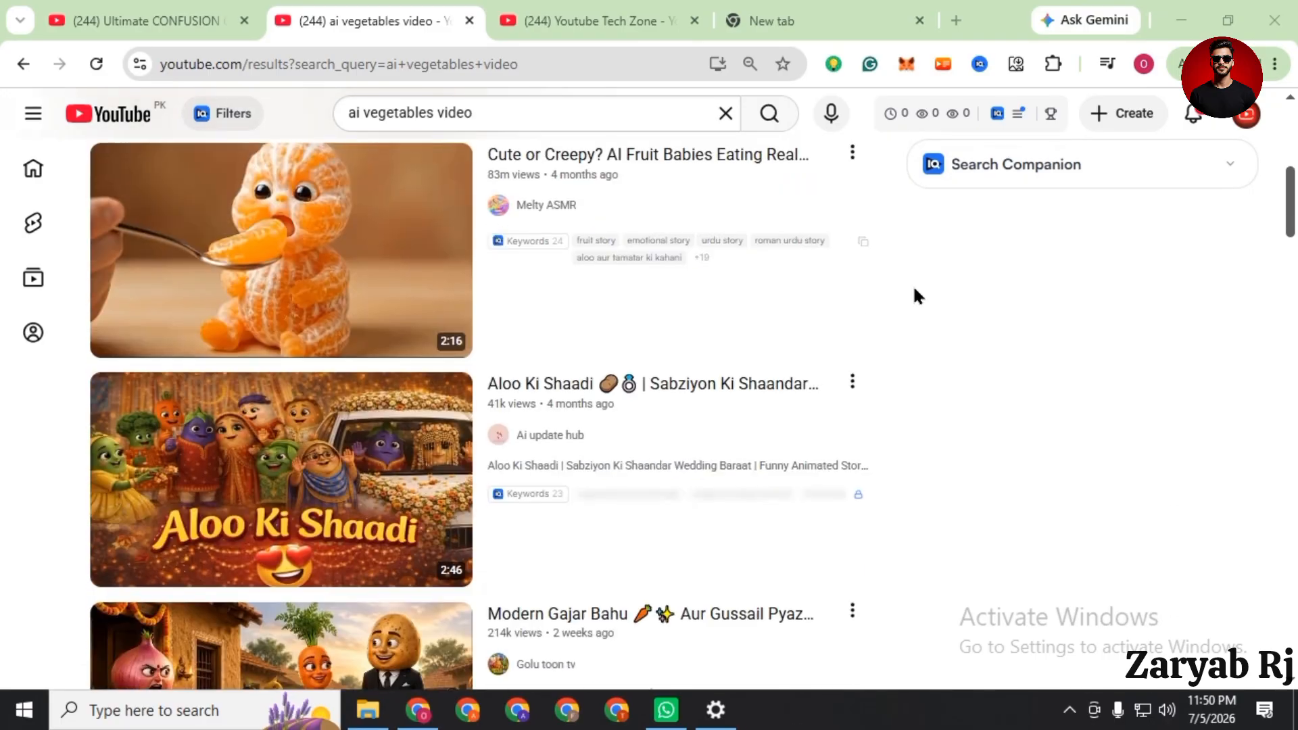
{"action": "scroll", "coordinate": [913, 285], "scroll_direction": "down", "scroll_amount": 5}
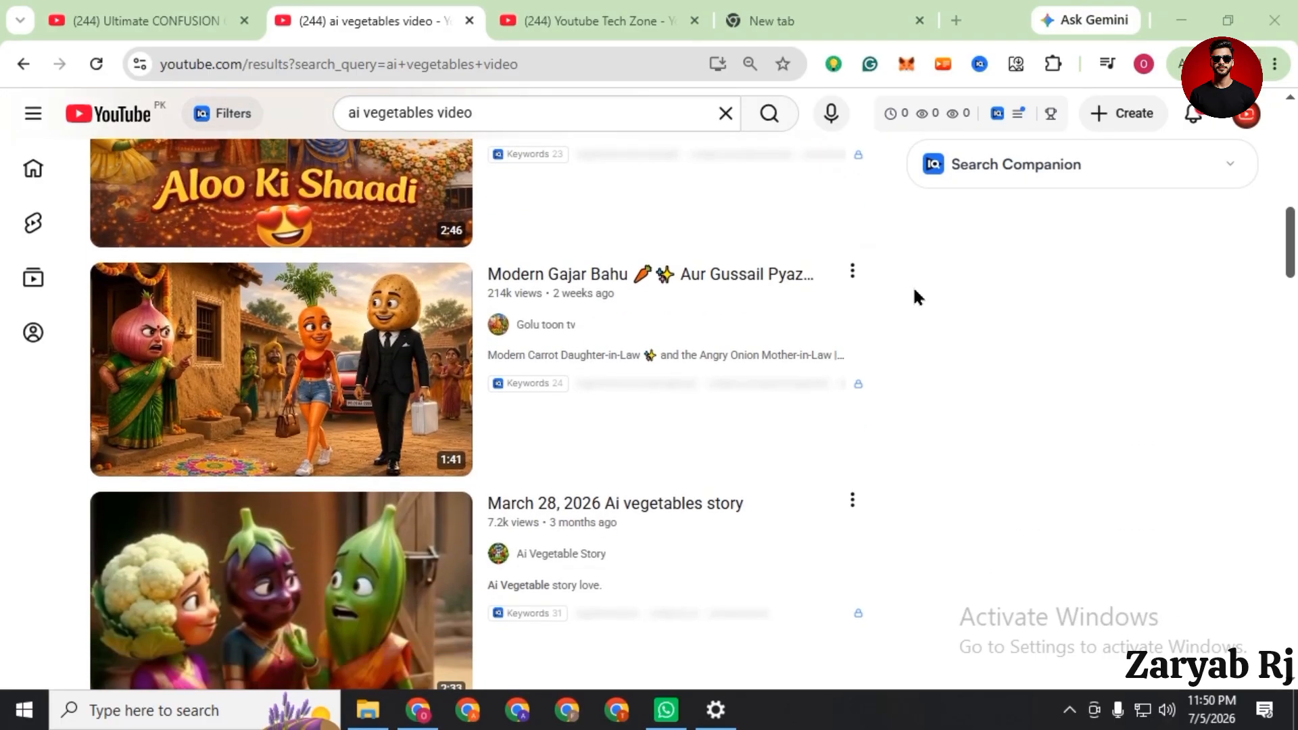
{"action": "scroll", "coordinate": [408, 251], "scroll_direction": "up", "scroll_amount": 1}
{"action": "scroll", "coordinate": [407, 251], "scroll_direction": "down", "scroll_amount": 3}
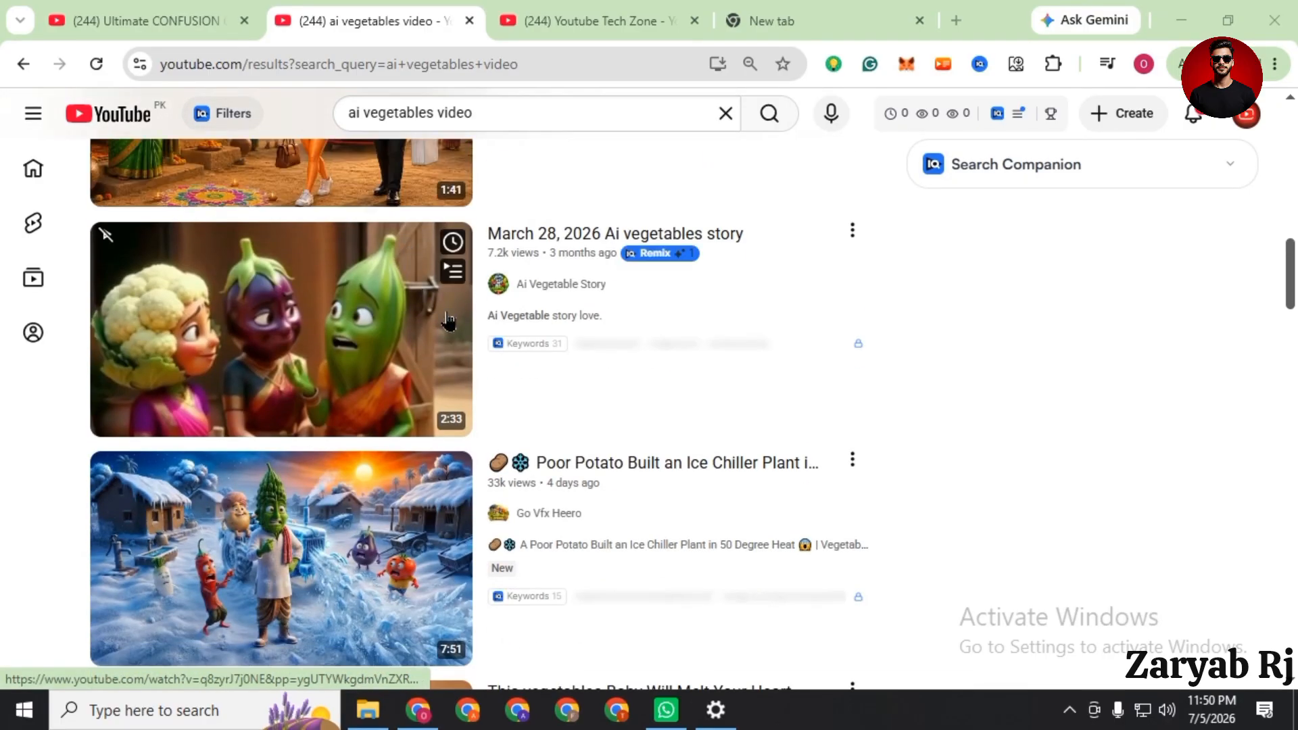
{"action": "scroll", "coordinate": [509, 345], "scroll_direction": "up", "scroll_amount": 4}
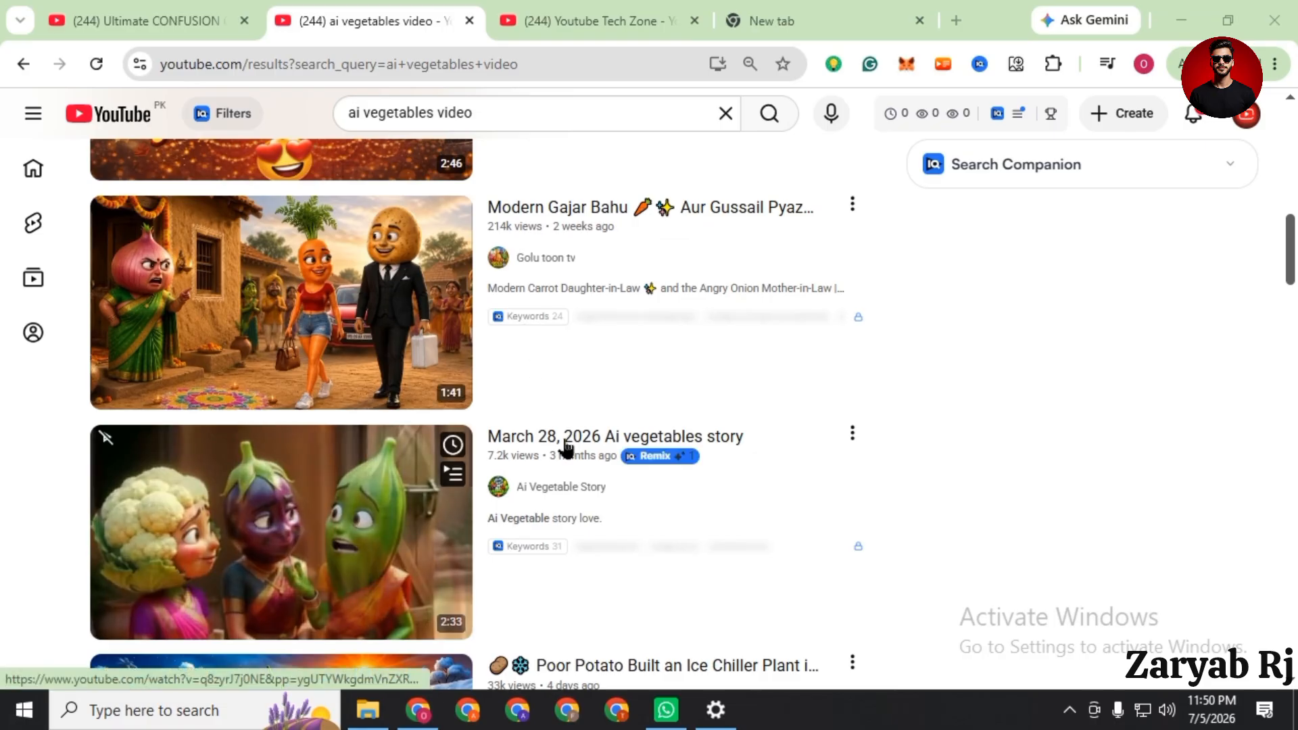
{"action": "scroll", "coordinate": [567, 449], "scroll_direction": "down", "scroll_amount": 3}
{"action": "scroll", "coordinate": [405, 433], "scroll_direction": "down", "scroll_amount": 3}
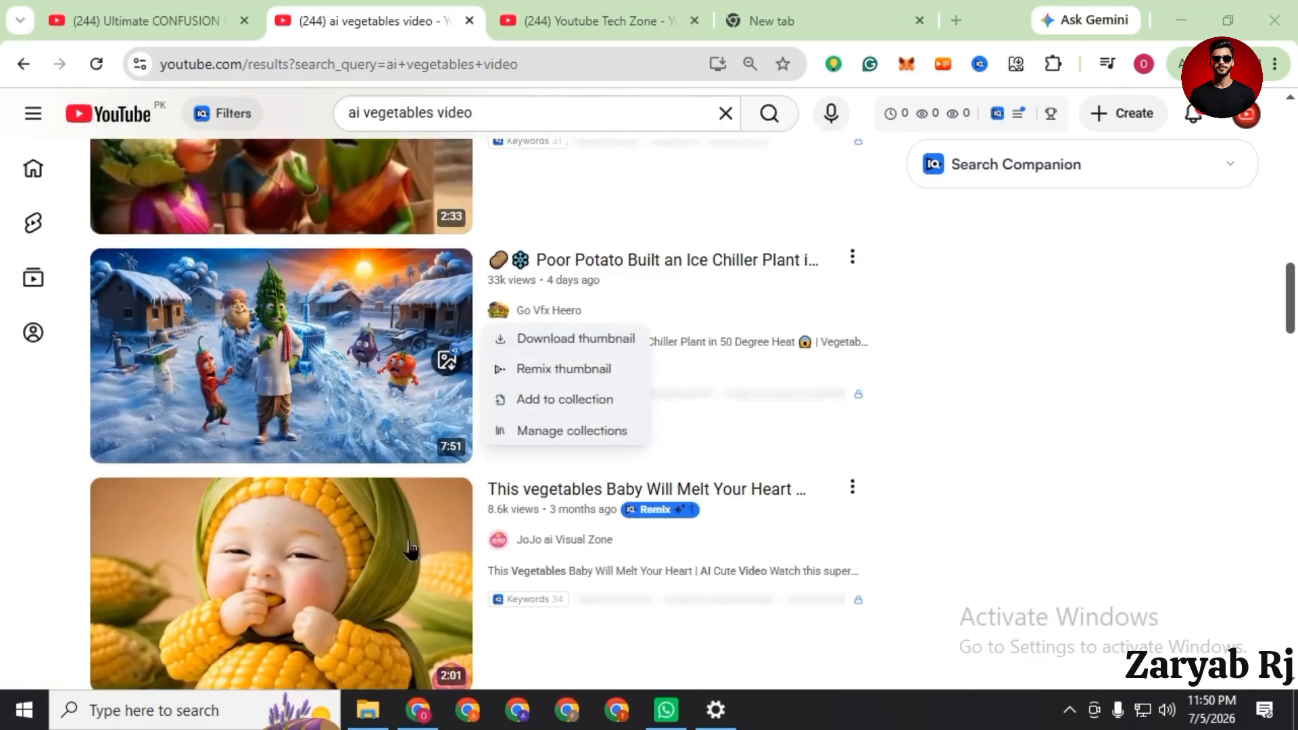
{"action": "scroll", "coordinate": [404, 433], "scroll_direction": "down", "scroll_amount": 8}
{"action": "scroll", "coordinate": [403, 534], "scroll_direction": "down", "scroll_amount": 4}
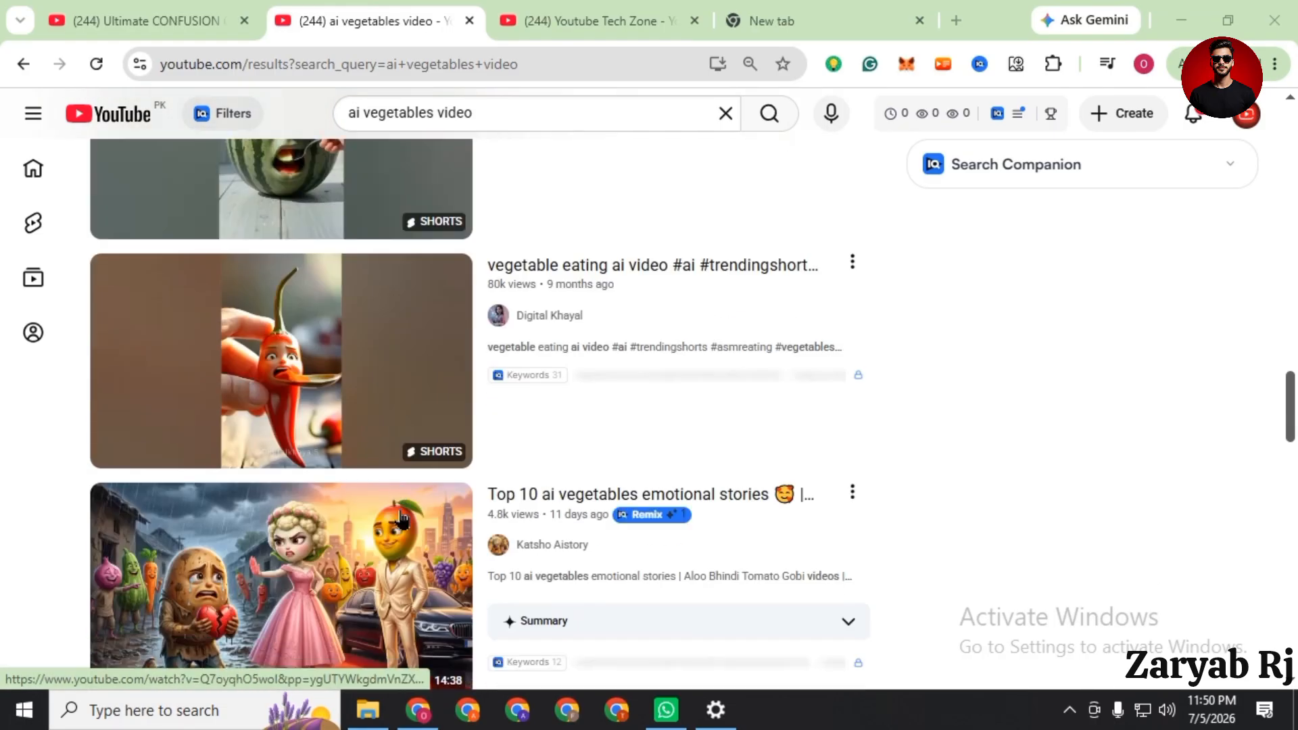
{"action": "scroll", "coordinate": [401, 515], "scroll_direction": "down", "scroll_amount": 4}
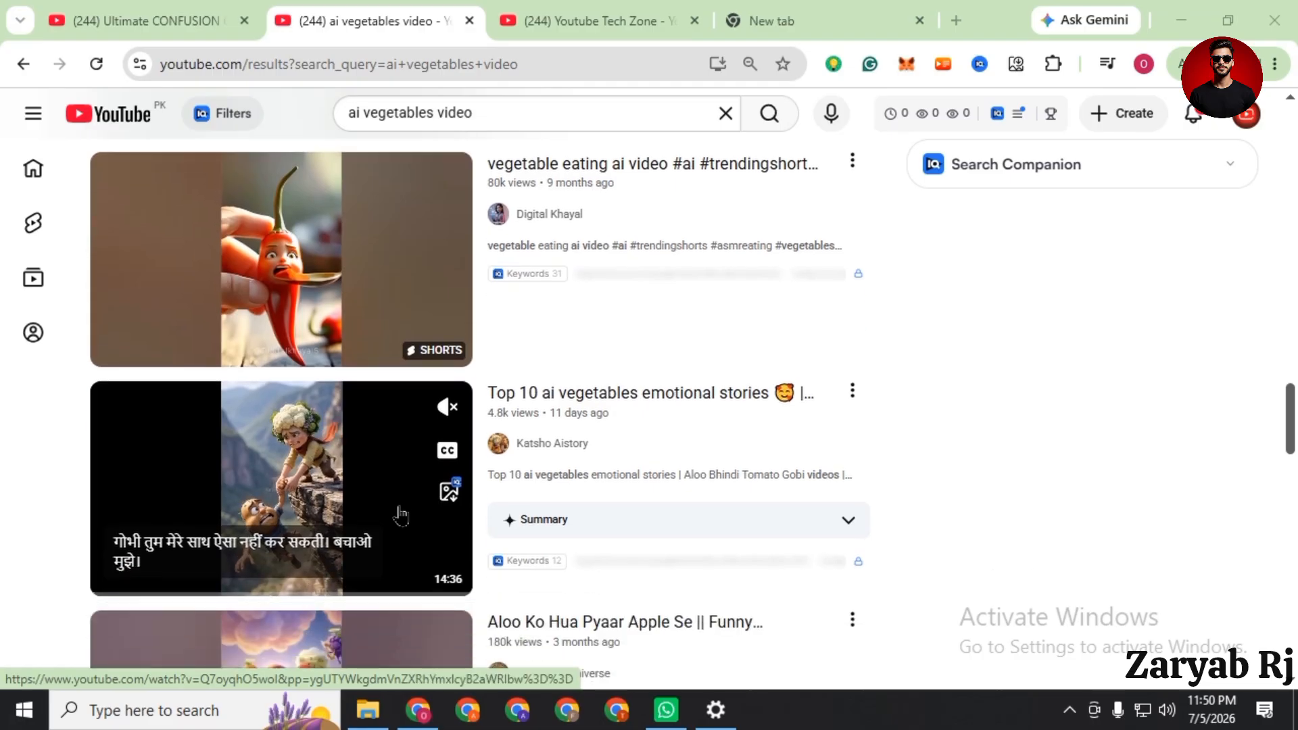
{"action": "scroll", "coordinate": [401, 515], "scroll_direction": "down", "scroll_amount": 3}
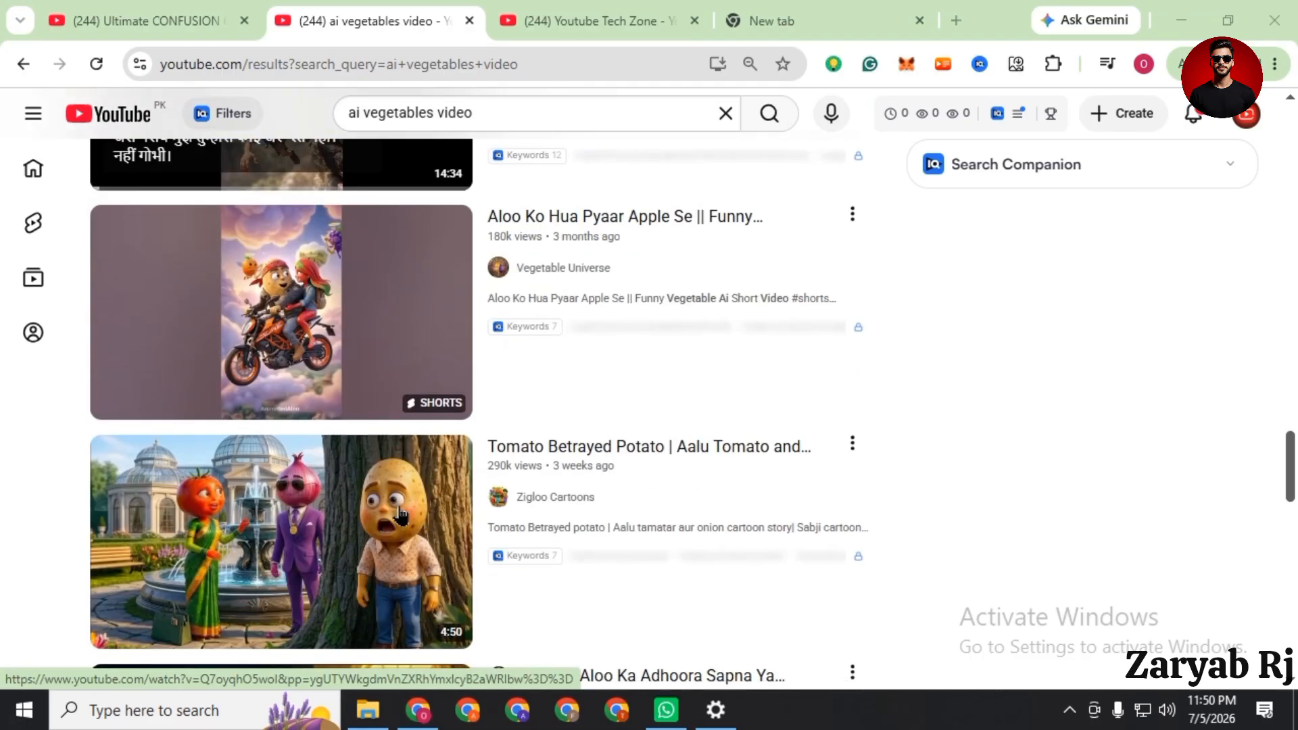
{"action": "scroll", "coordinate": [392, 514], "scroll_direction": "down", "scroll_amount": 5}
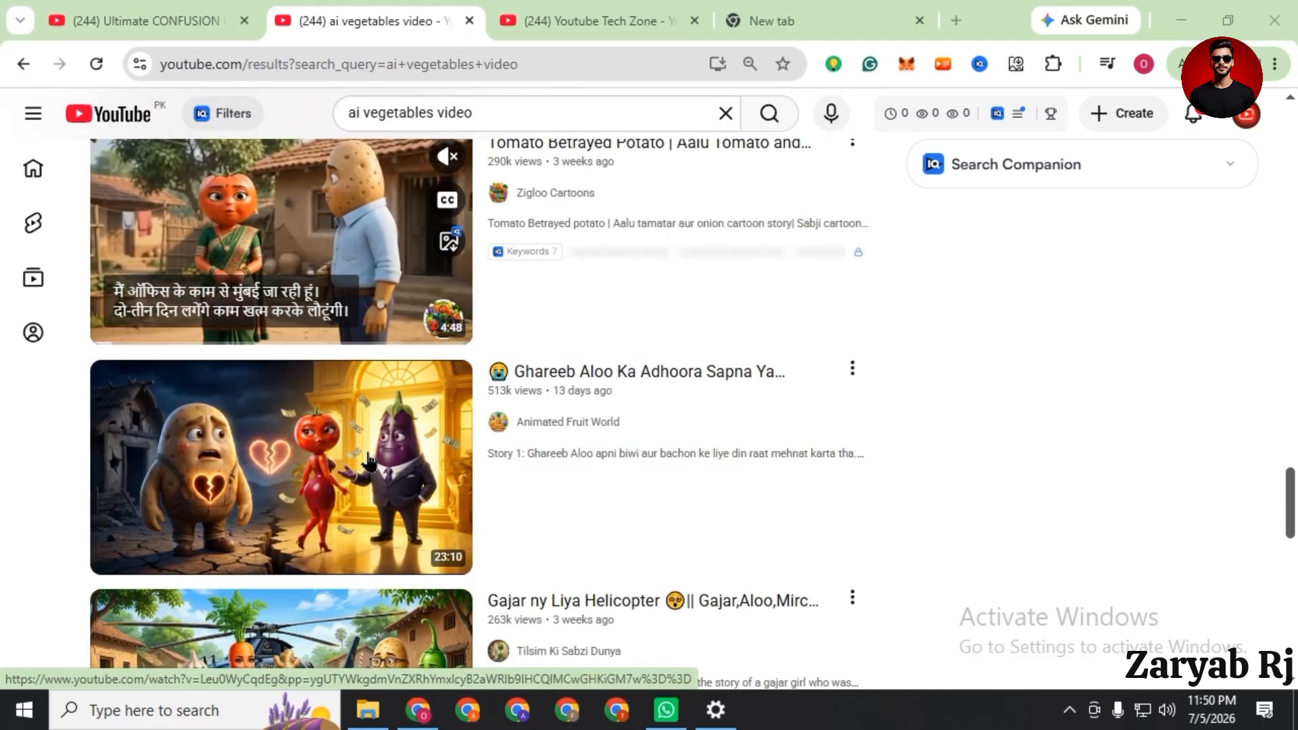
{"action": "scroll", "coordinate": [380, 471], "scroll_direction": "down", "scroll_amount": 2}
{"action": "scroll", "coordinate": [380, 471], "scroll_direction": "down", "scroll_amount": 2}
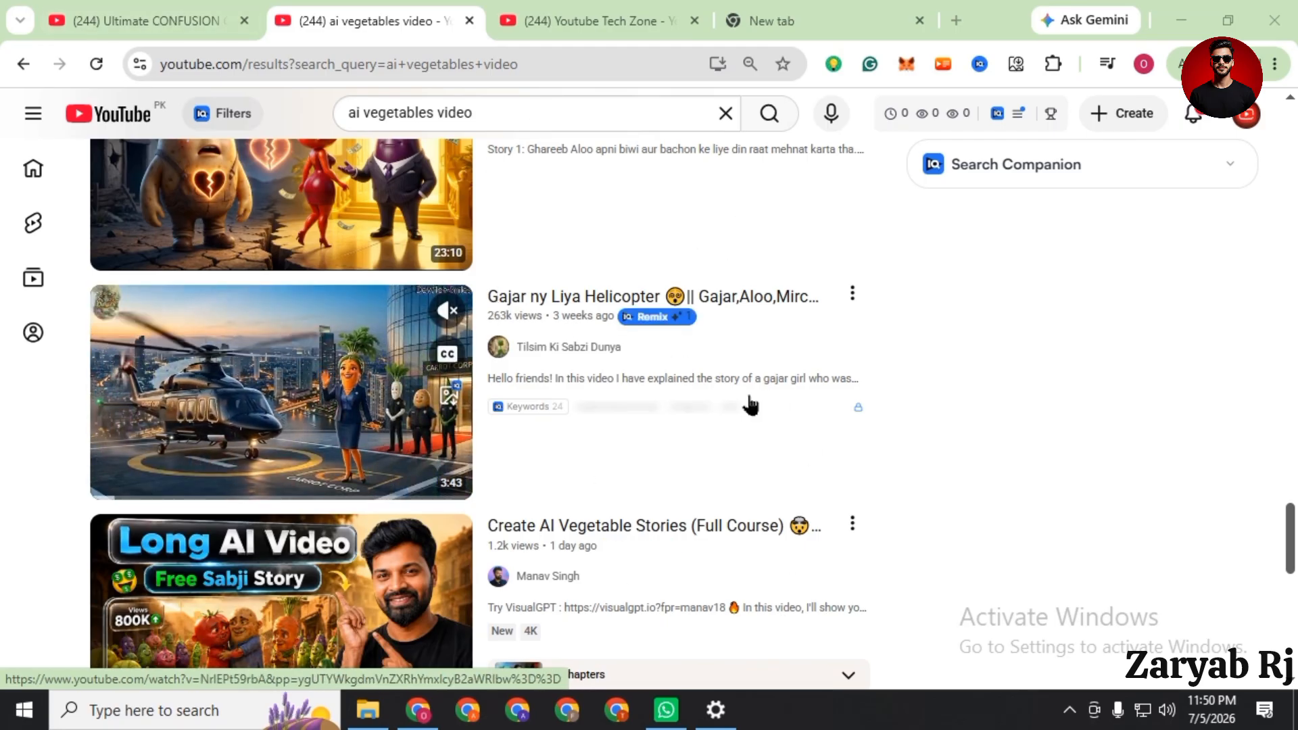
{"action": "mouse_move", "coordinate": [470, 323]}
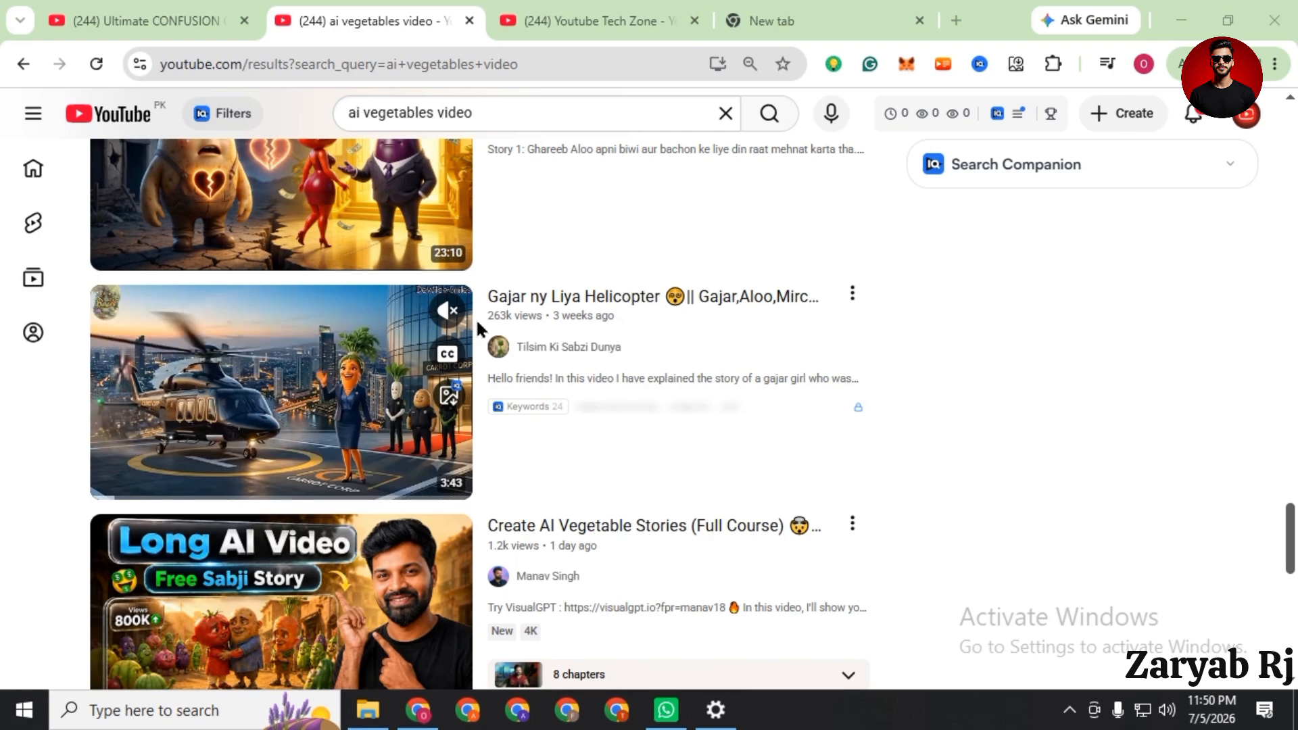
{"action": "scroll", "coordinate": [478, 324], "scroll_direction": "down", "scroll_amount": 8}
{"action": "scroll", "coordinate": [476, 317], "scroll_direction": "down", "scroll_amount": 10}
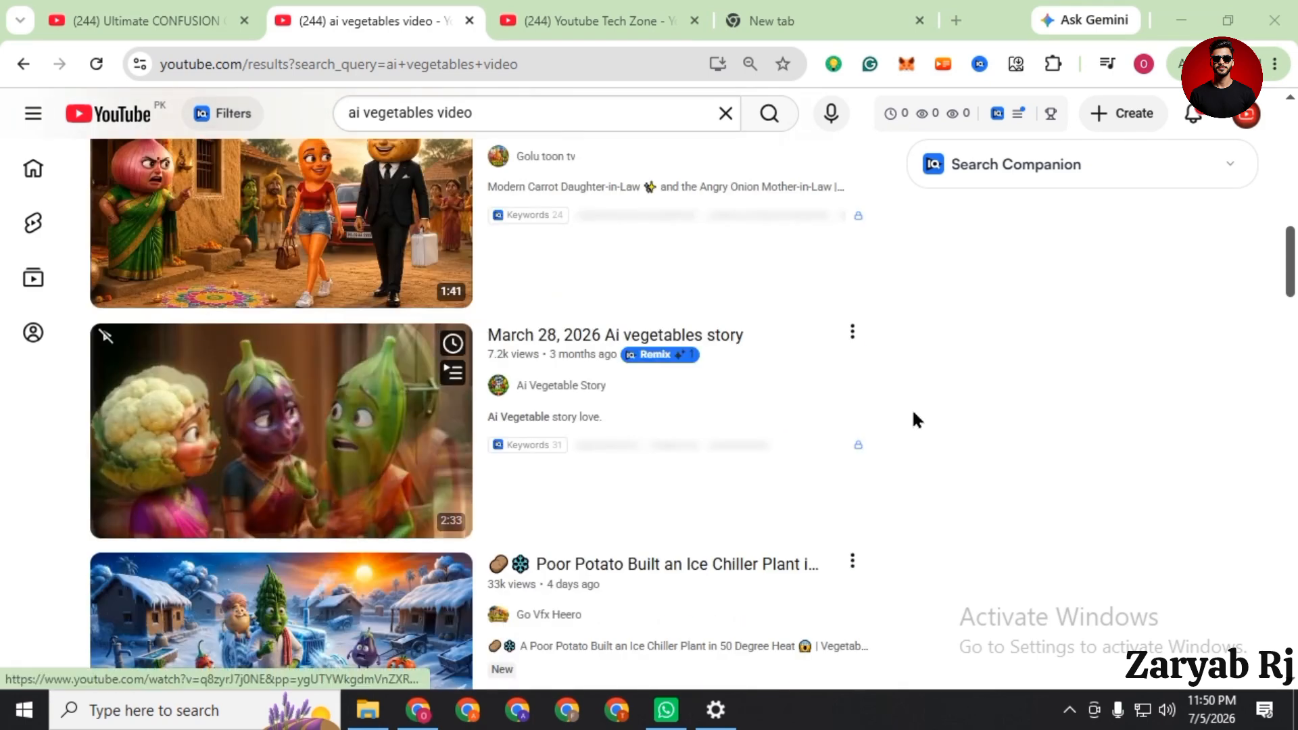
{"action": "scroll", "coordinate": [947, 419], "scroll_direction": "up", "scroll_amount": 20}
{"action": "scroll", "coordinate": [974, 434], "scroll_direction": "up", "scroll_amount": 7}
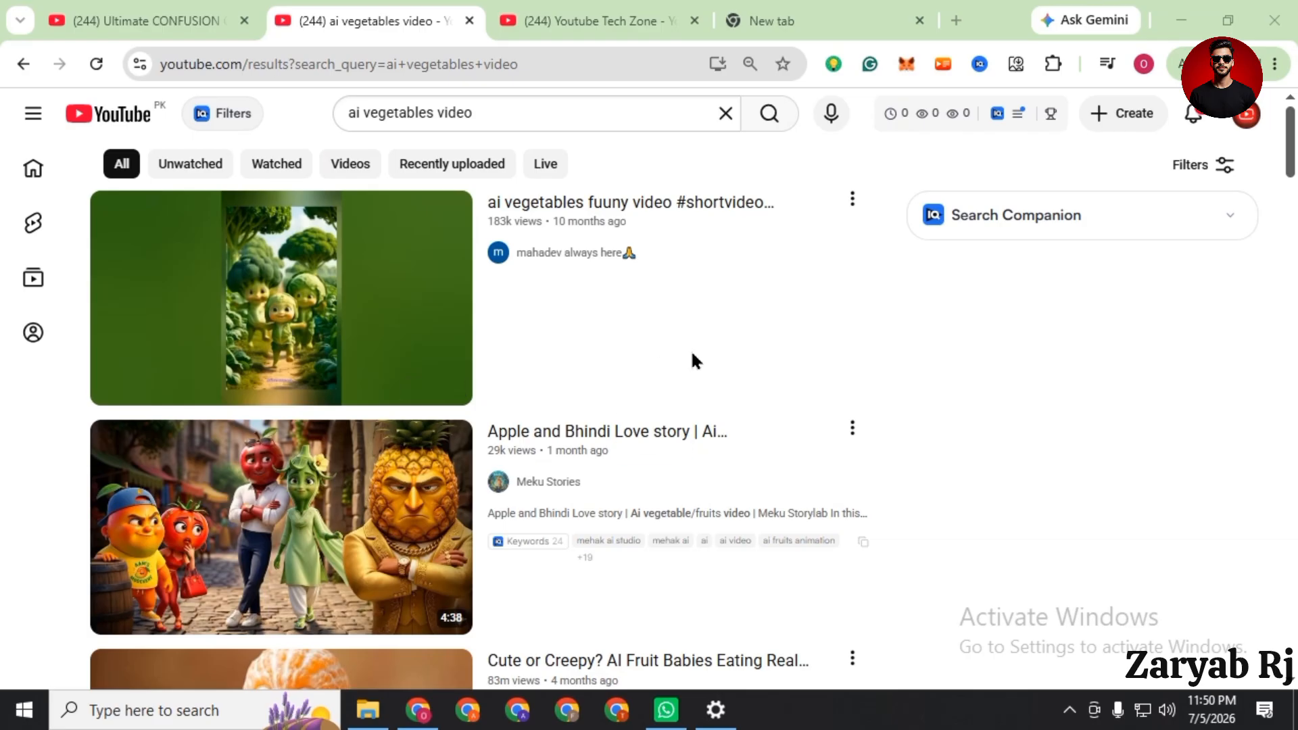
{"action": "mouse_move", "coordinate": [700, 350]}
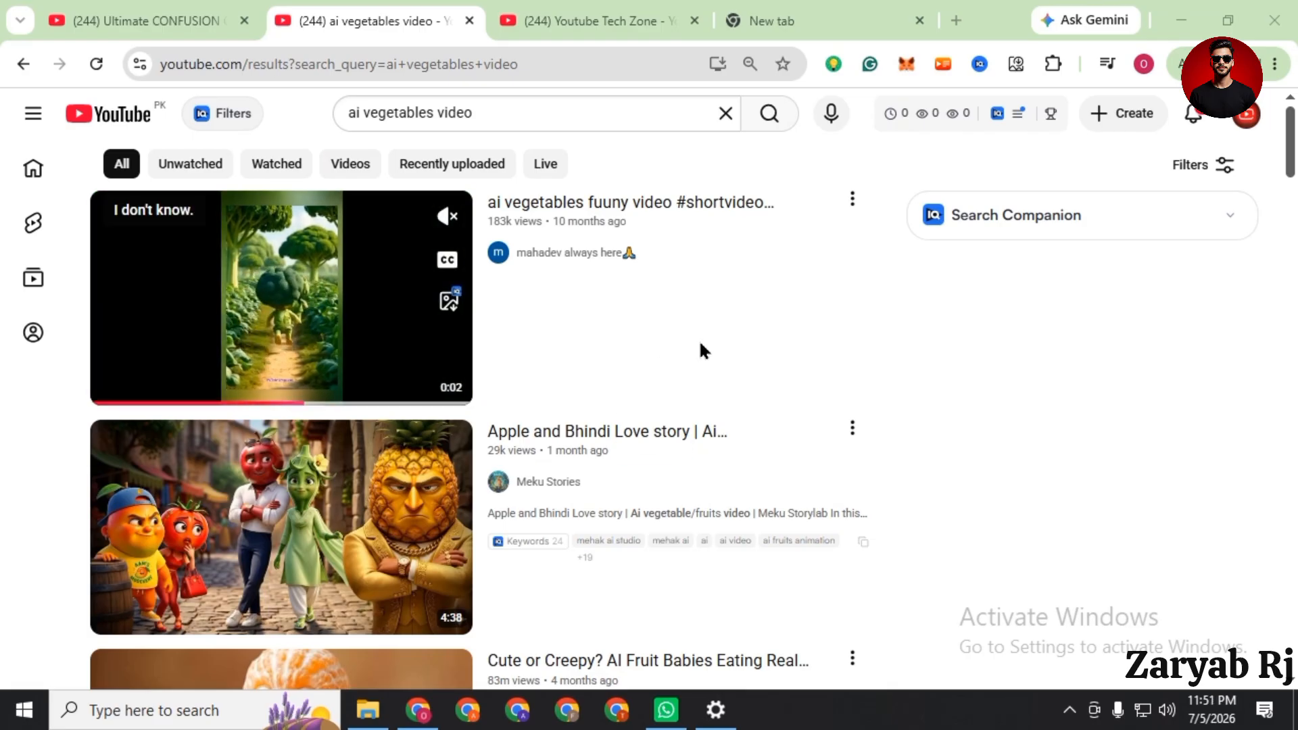
{"action": "scroll", "coordinate": [701, 350], "scroll_direction": "down", "scroll_amount": 1}
{"action": "scroll", "coordinate": [568, 378], "scroll_direction": "down", "scroll_amount": 8}
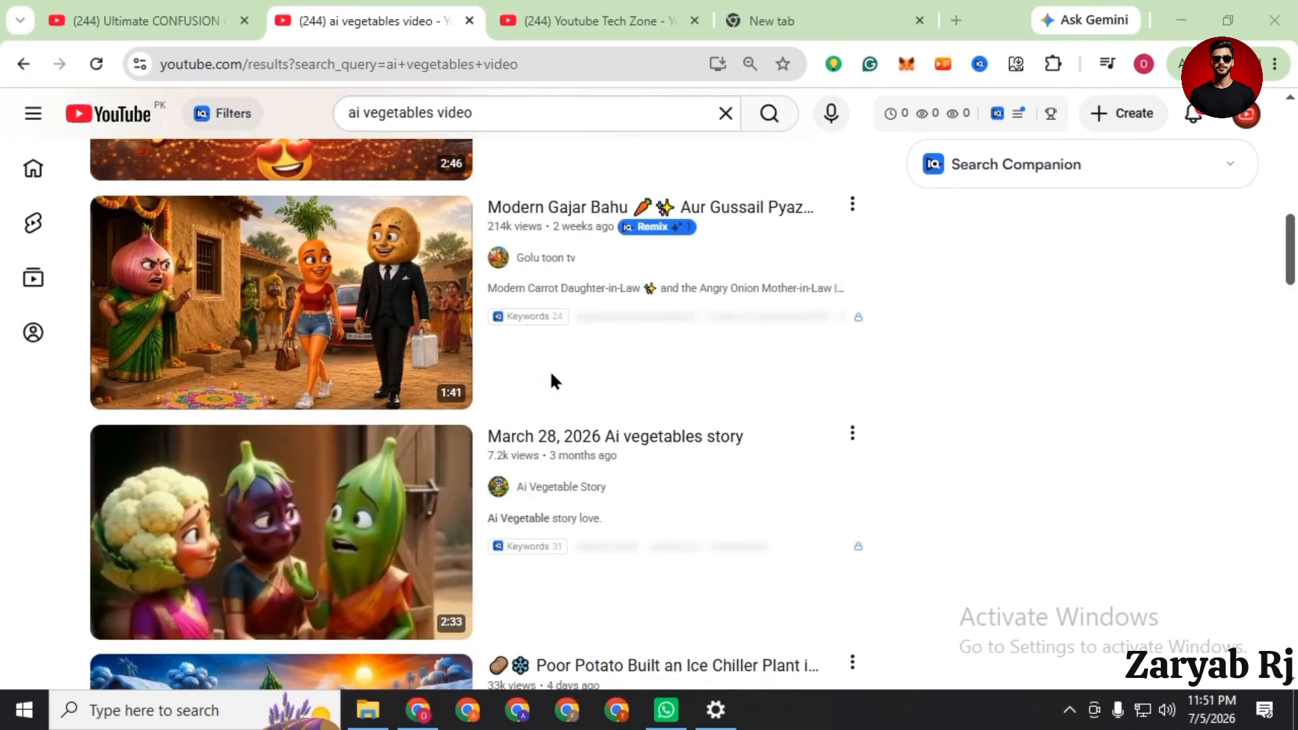
{"action": "scroll", "coordinate": [232, 319], "scroll_direction": "down", "scroll_amount": 8}
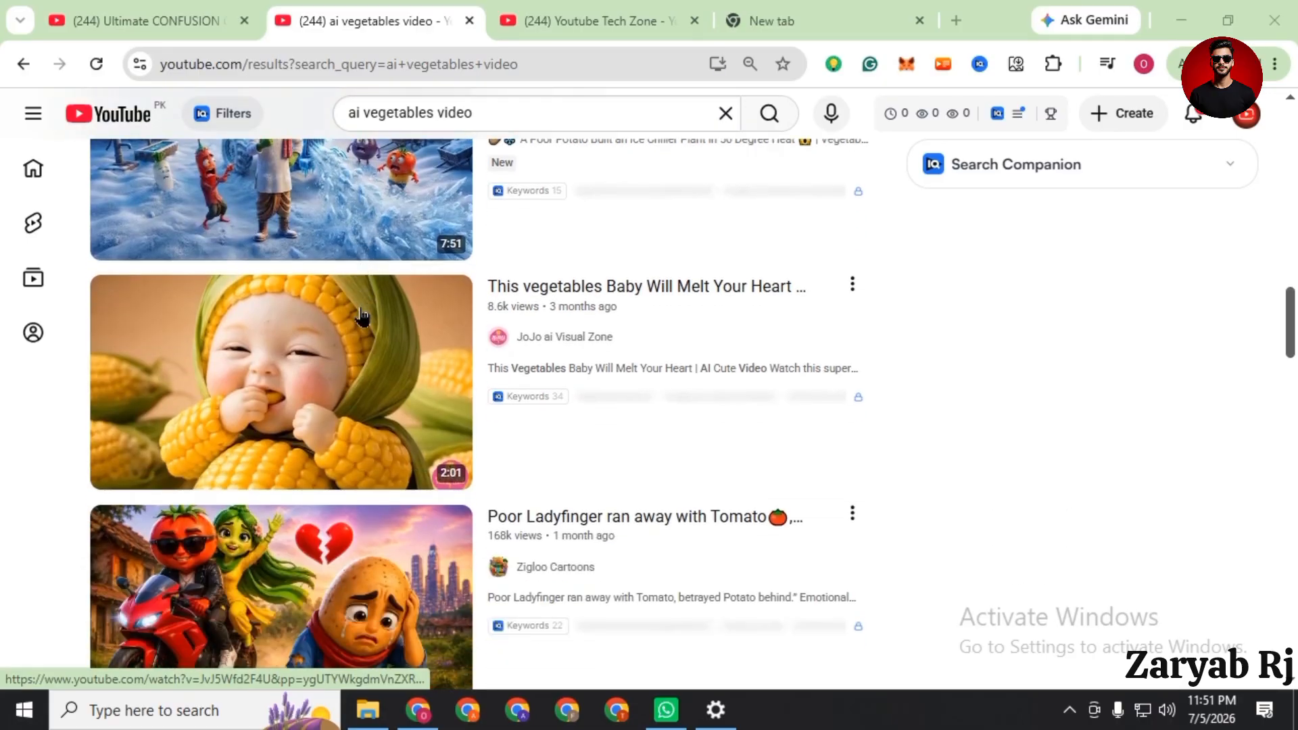
{"action": "scroll", "coordinate": [974, 323], "scroll_direction": "down", "scroll_amount": 5}
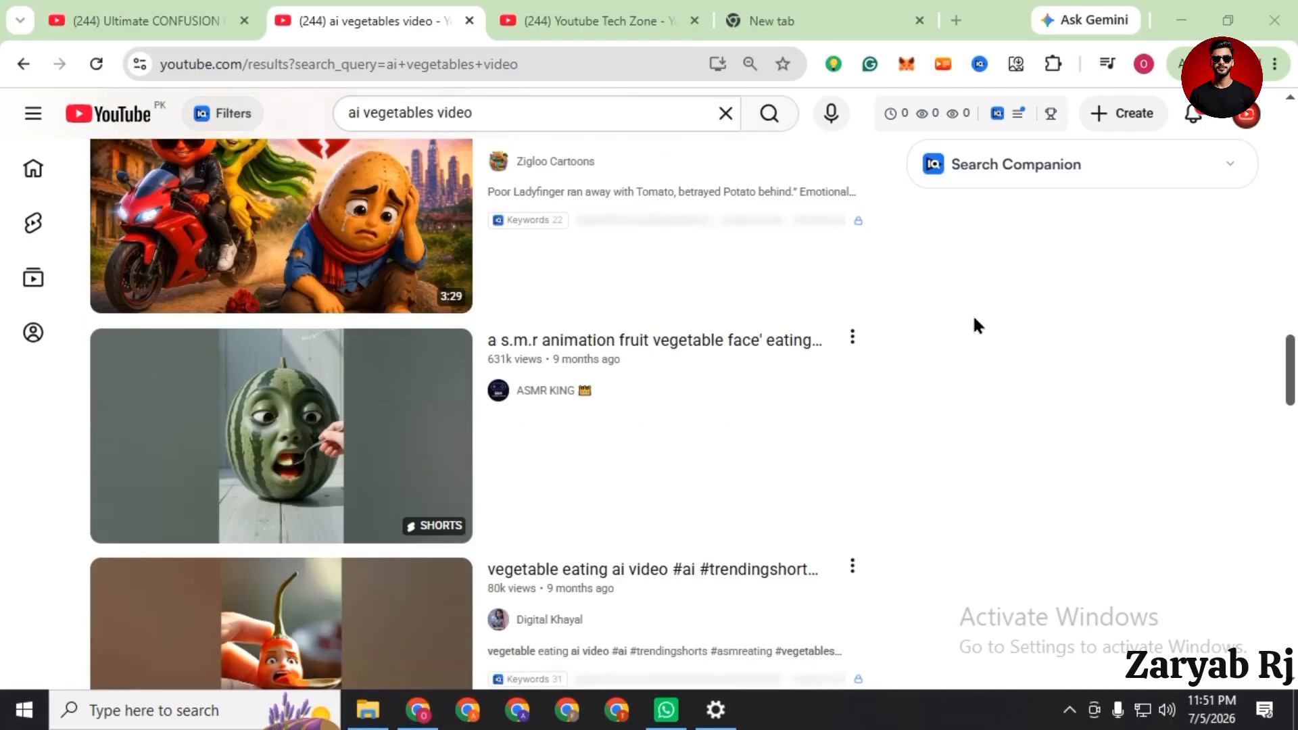
{"action": "scroll", "coordinate": [974, 323], "scroll_direction": "down", "scroll_amount": 5}
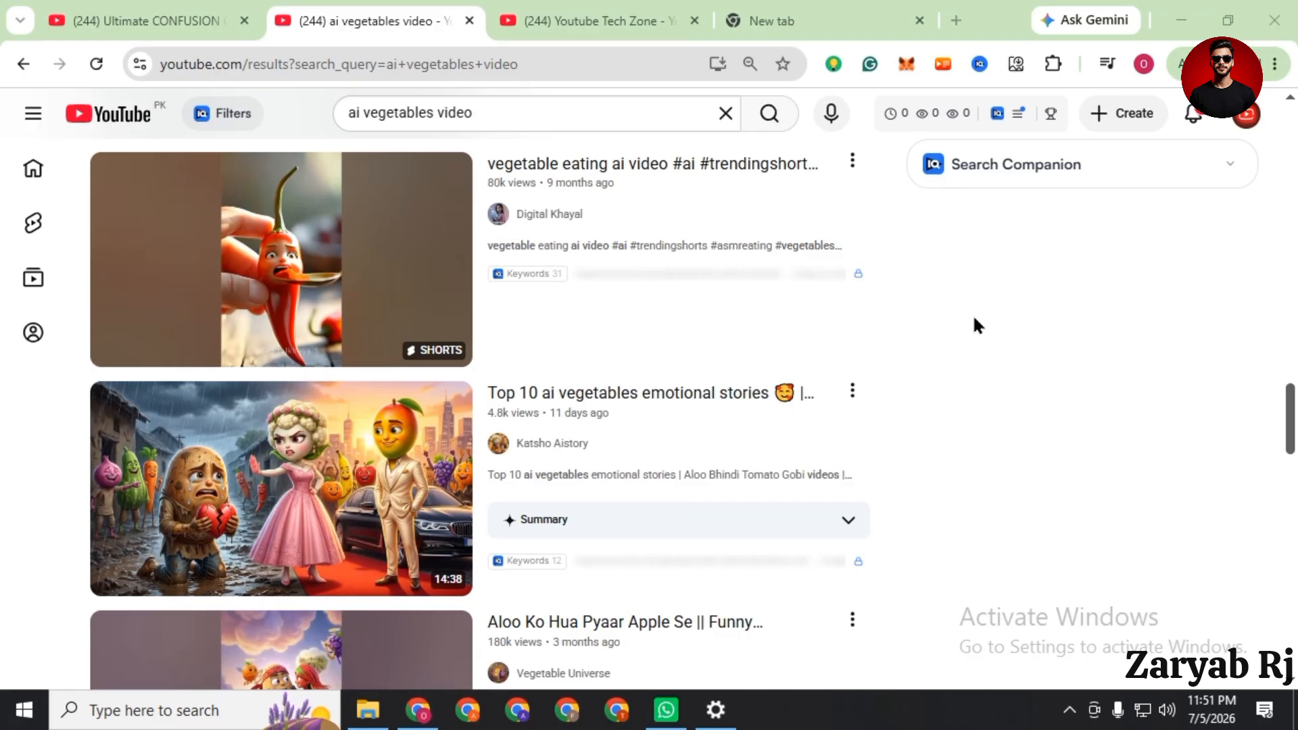
{"action": "left_click", "coordinate": [654, 24]}
{"action": "left_click", "coordinate": [747, 24]}
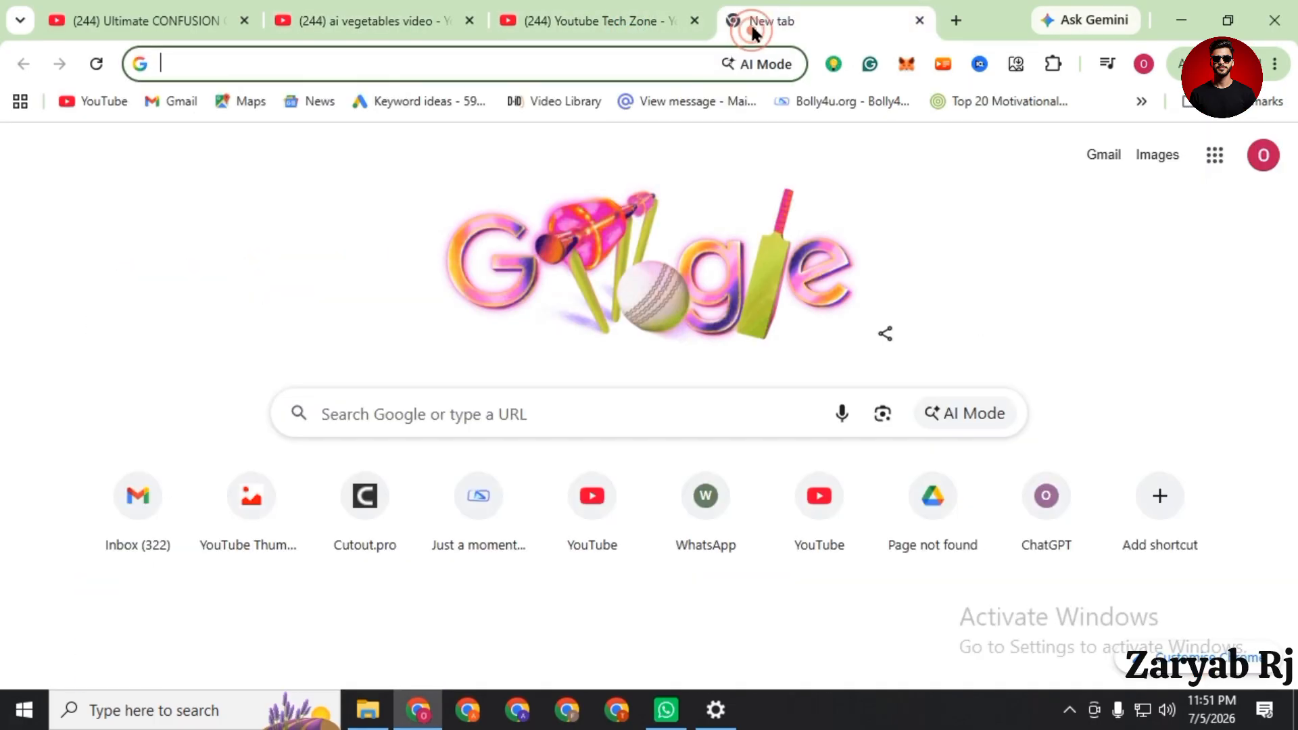
{"action": "left_click", "coordinate": [420, 23]}
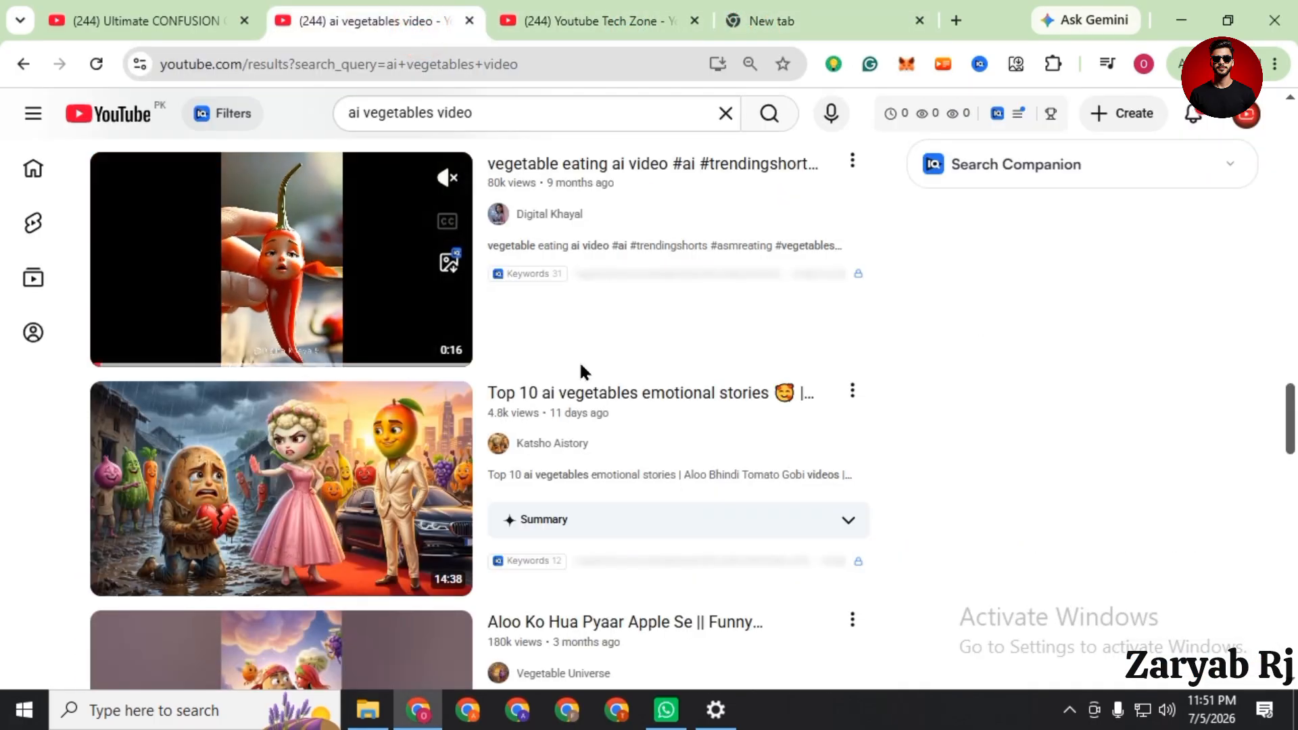
- Review the remaining AI vegetable videos and Shorts further down the search results
{"action": "mouse_move", "coordinate": [647, 196]}
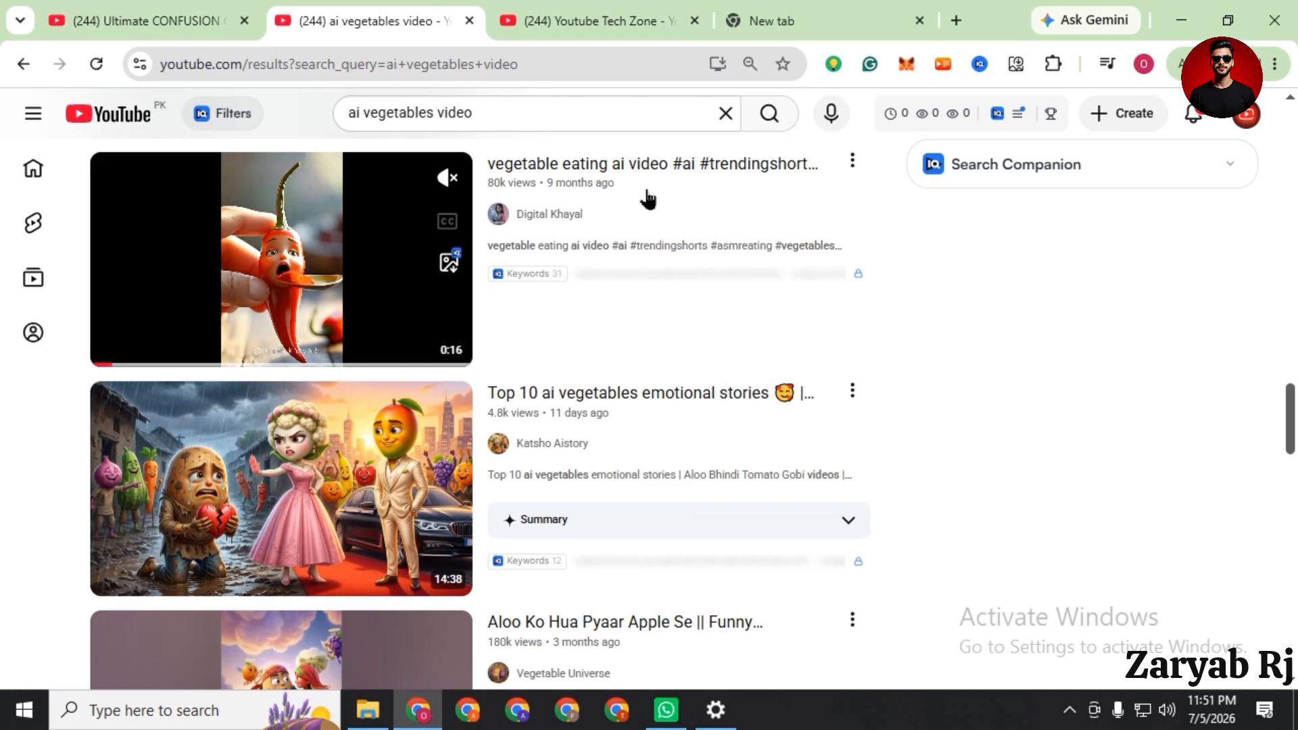
{"action": "scroll", "coordinate": [642, 229], "scroll_direction": "down", "scroll_amount": 20}
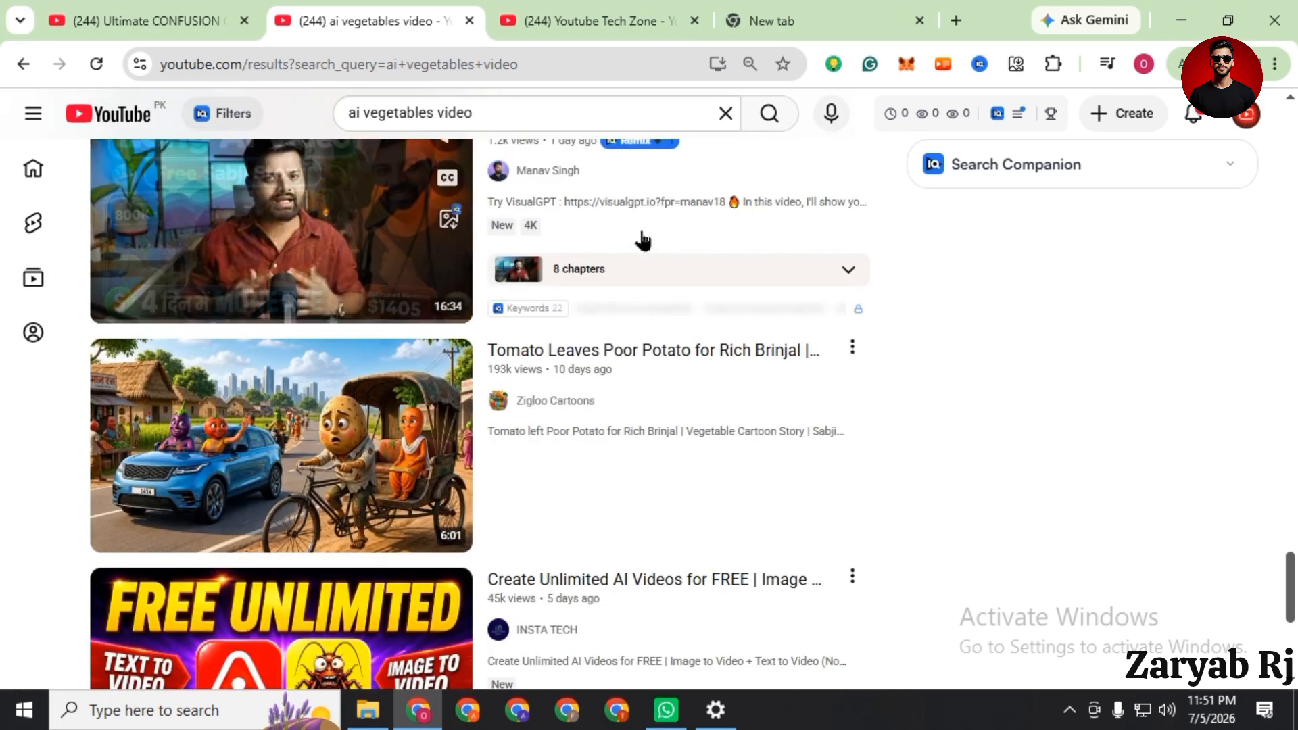
{"action": "scroll", "coordinate": [490, 326], "scroll_direction": "down", "scroll_amount": 6}
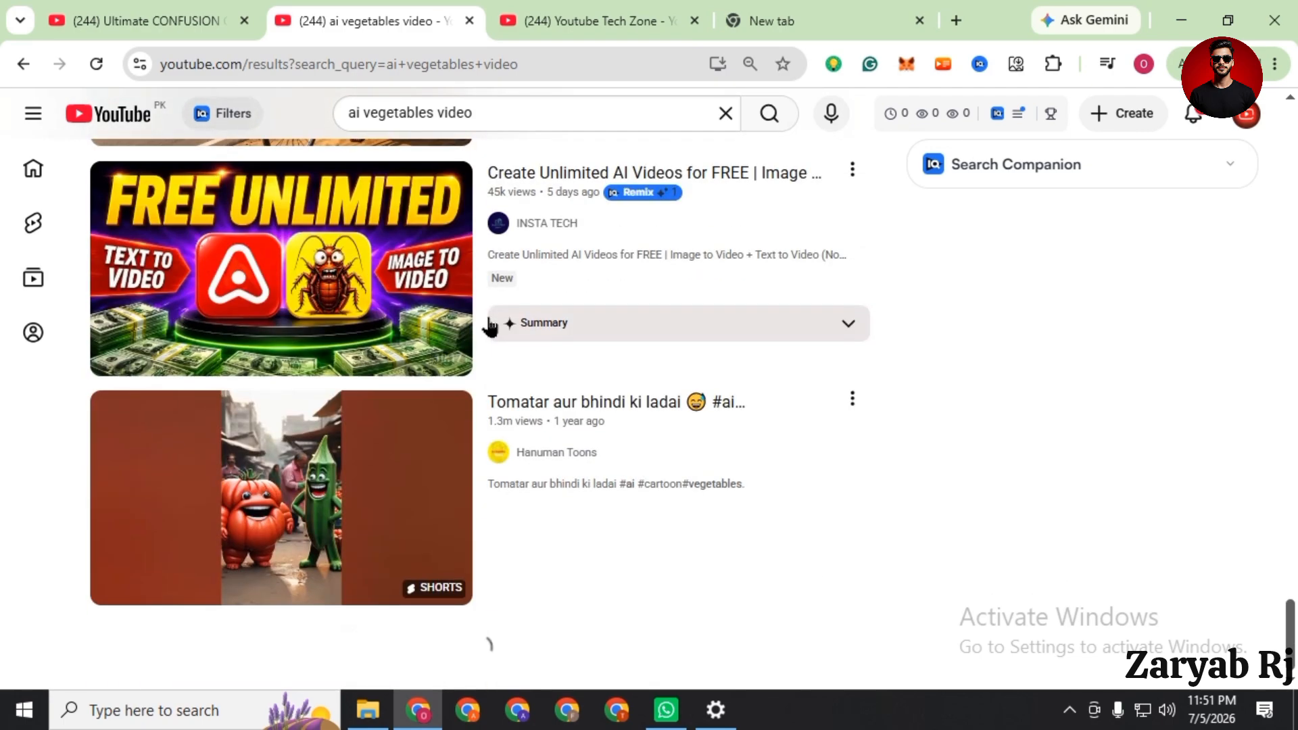
{"action": "scroll", "coordinate": [419, 305], "scroll_direction": "down", "scroll_amount": 10}
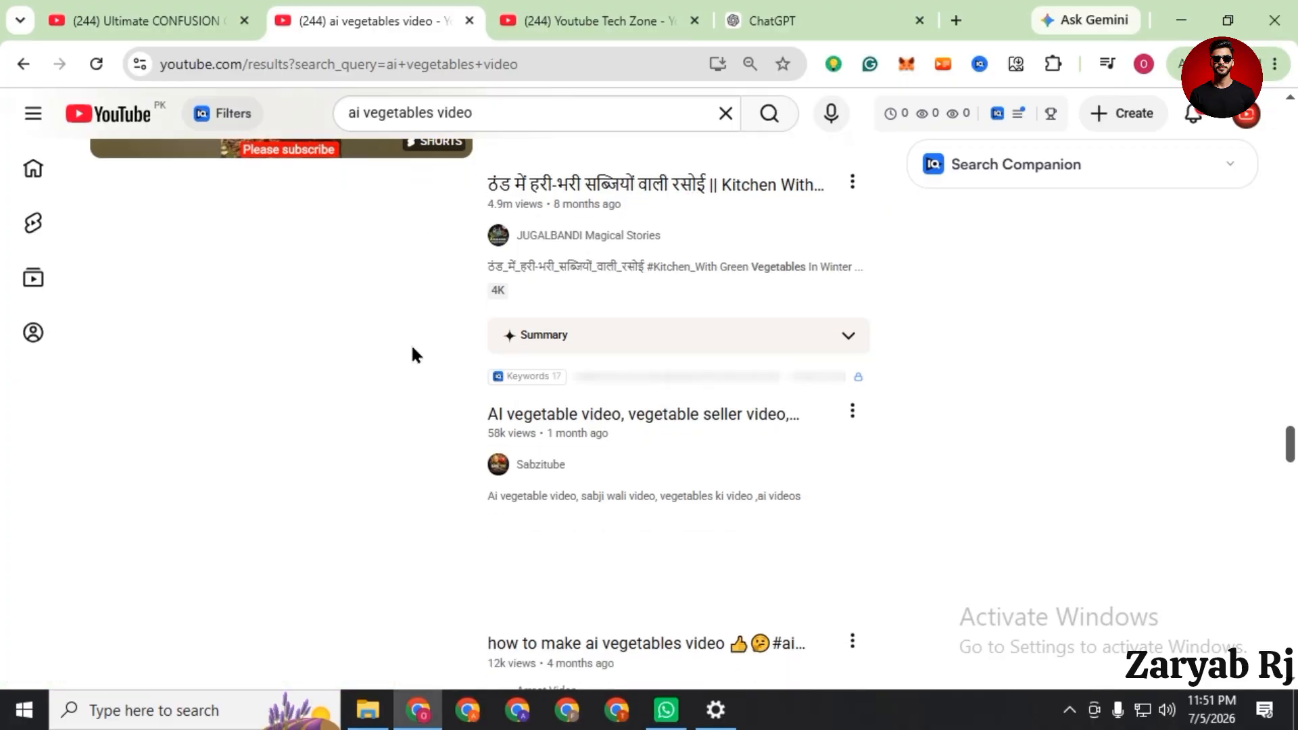
{"action": "scroll", "coordinate": [414, 353], "scroll_direction": "down", "scroll_amount": 4}
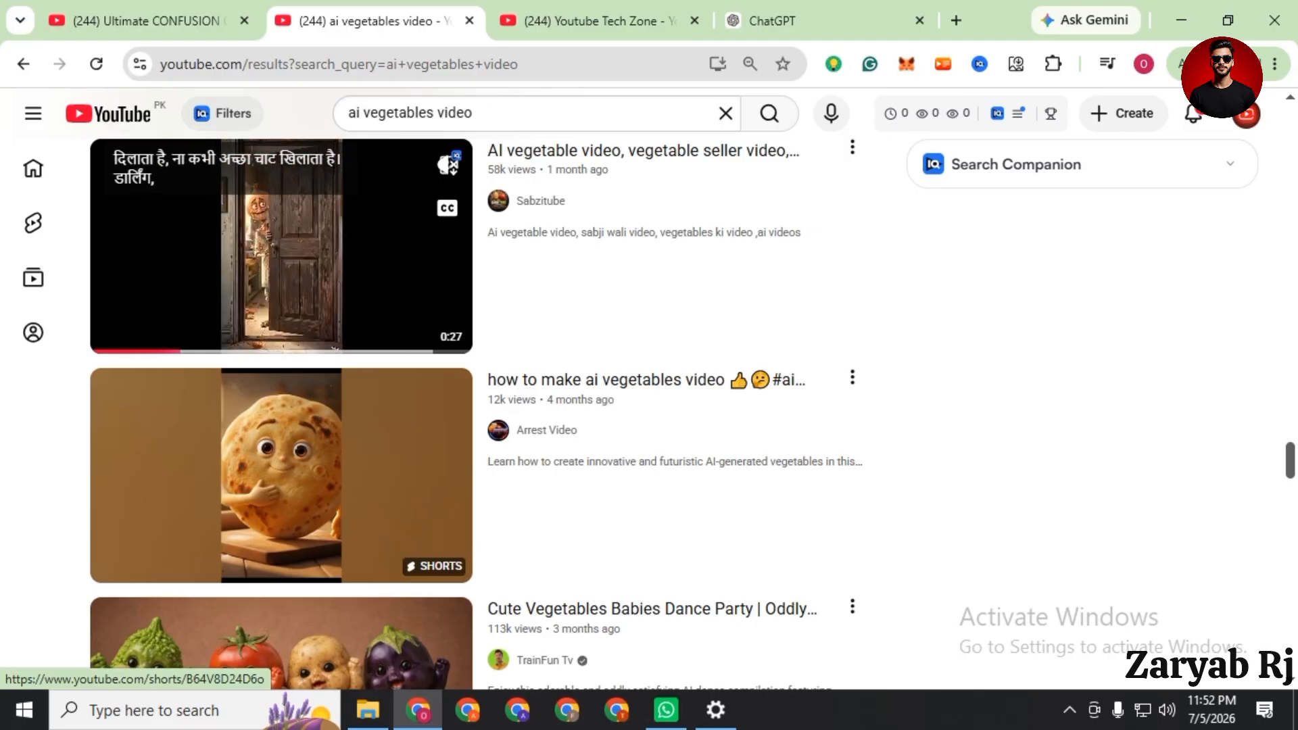
{"action": "scroll", "coordinate": [333, 350], "scroll_direction": "up", "scroll_amount": 10}
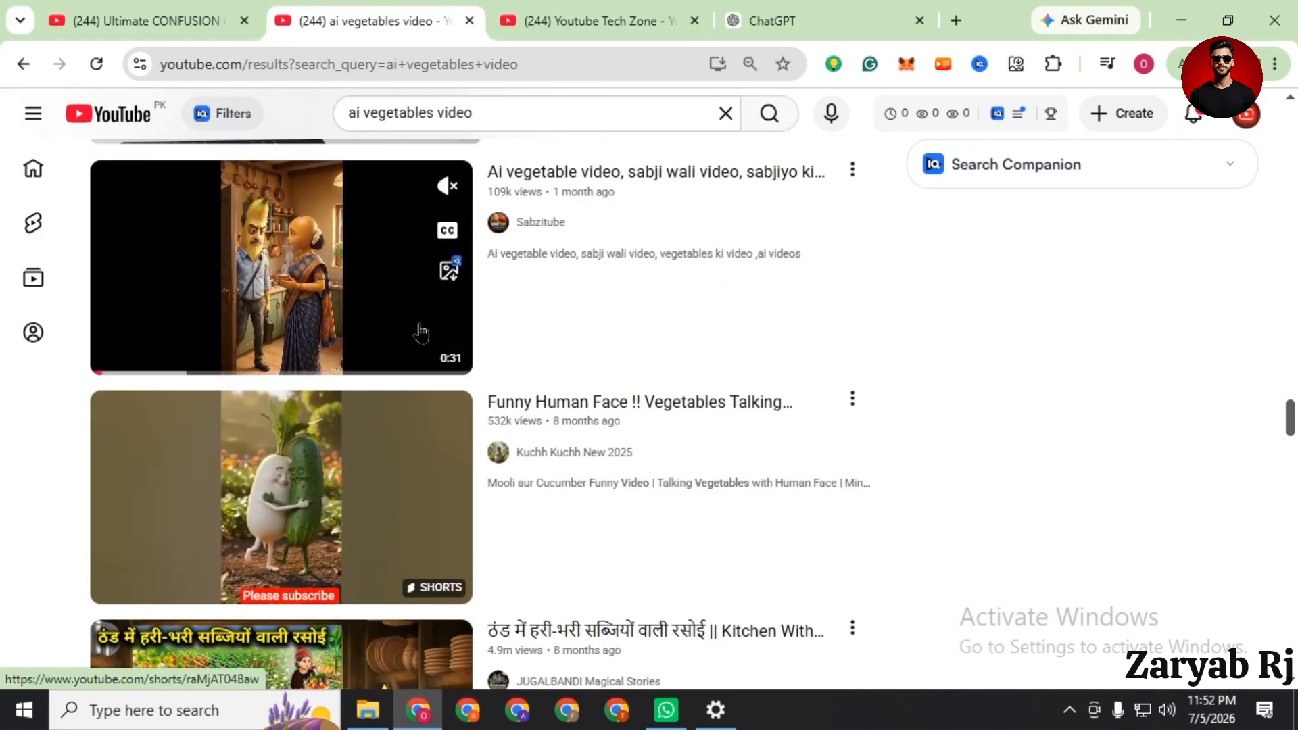
{"action": "scroll", "coordinate": [419, 331], "scroll_direction": "up", "scroll_amount": 18}
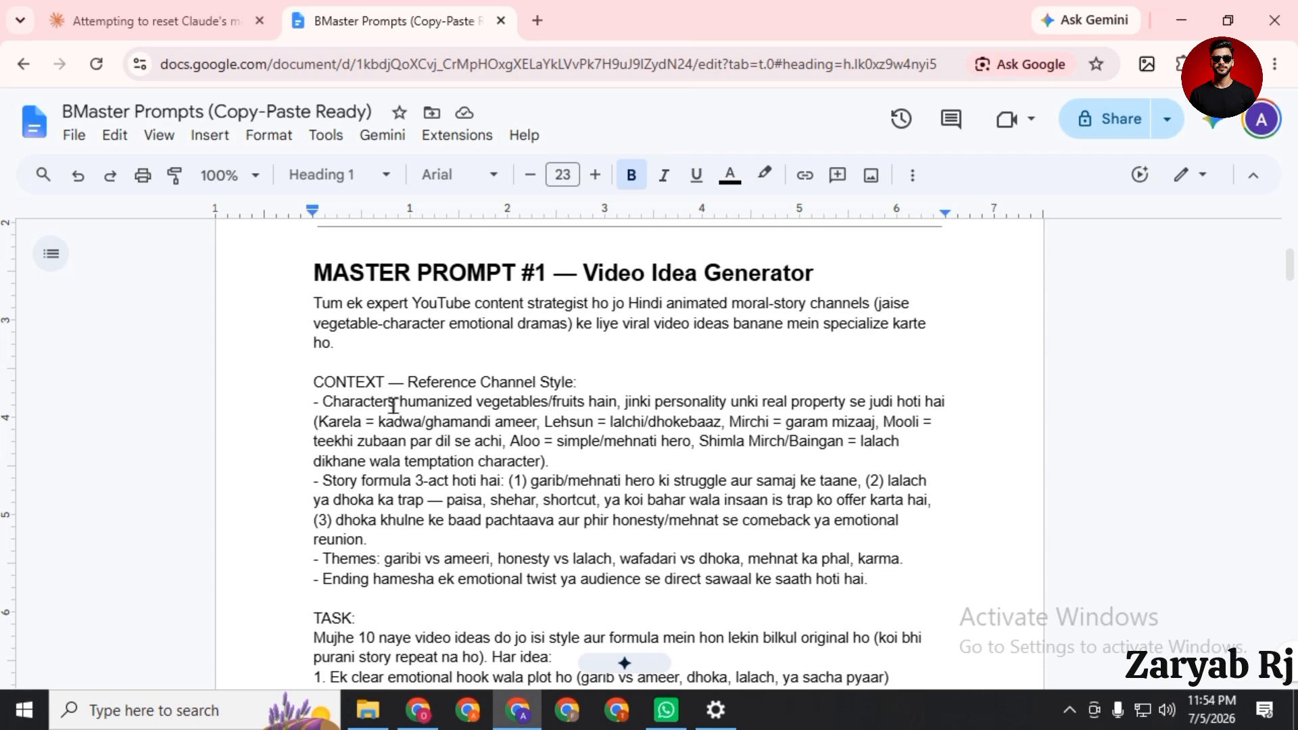
- Copy the full text under "MASTER PROMPT #1 — Video Idea Generator" in the Google Docs document, through "Ab 10 ideas generate karo."
{"action": "scroll", "coordinate": [393, 409], "scroll_direction": "up", "scroll_amount": 2}
{"action": "left_click", "coordinate": [409, 488]}
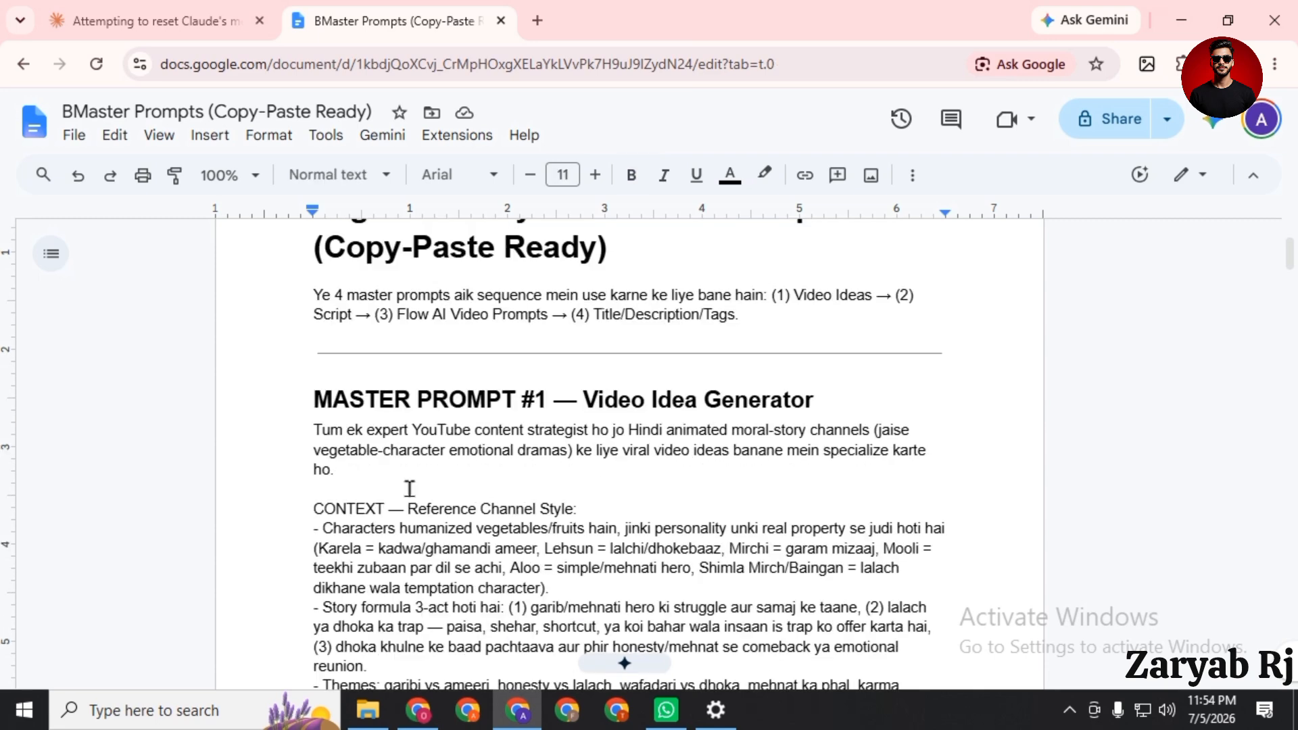
{"action": "scroll", "coordinate": [409, 485], "scroll_direction": "down", "scroll_amount": 2}
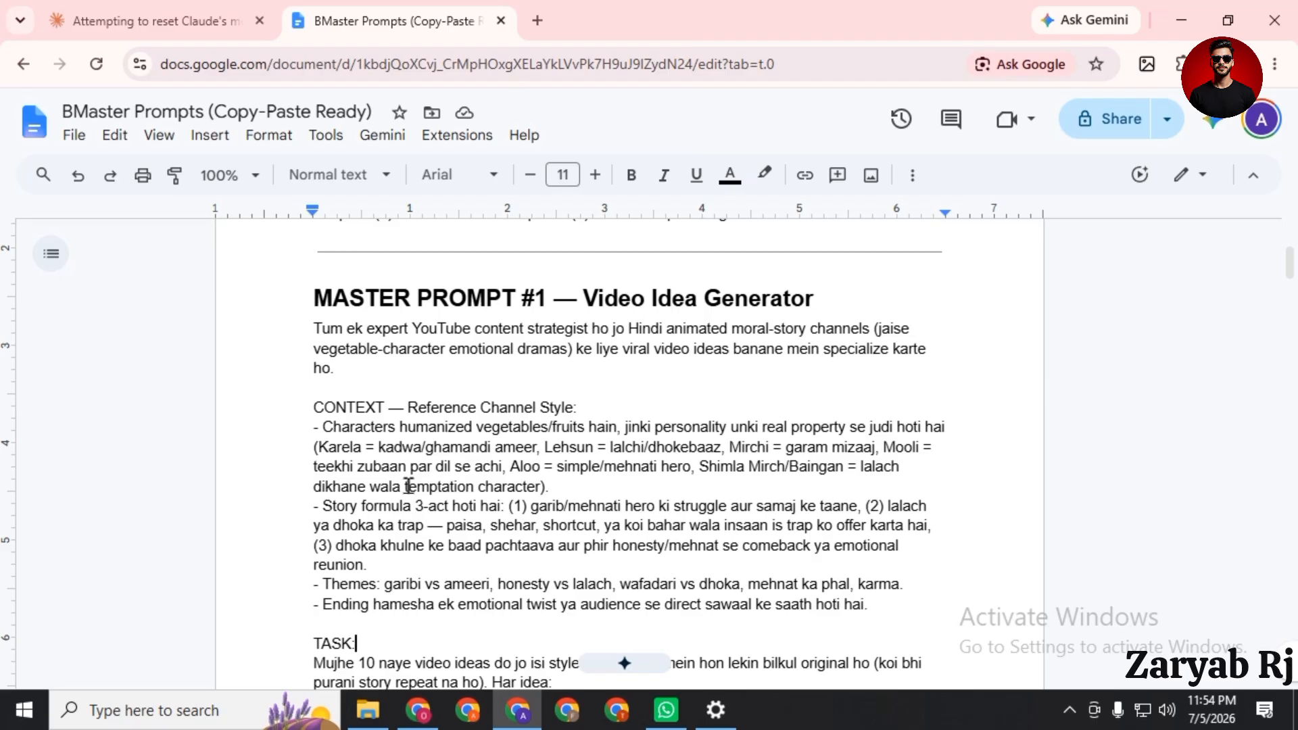
{"action": "left_click_drag", "start_coordinate": [308, 322], "coordinate": [544, 606]}
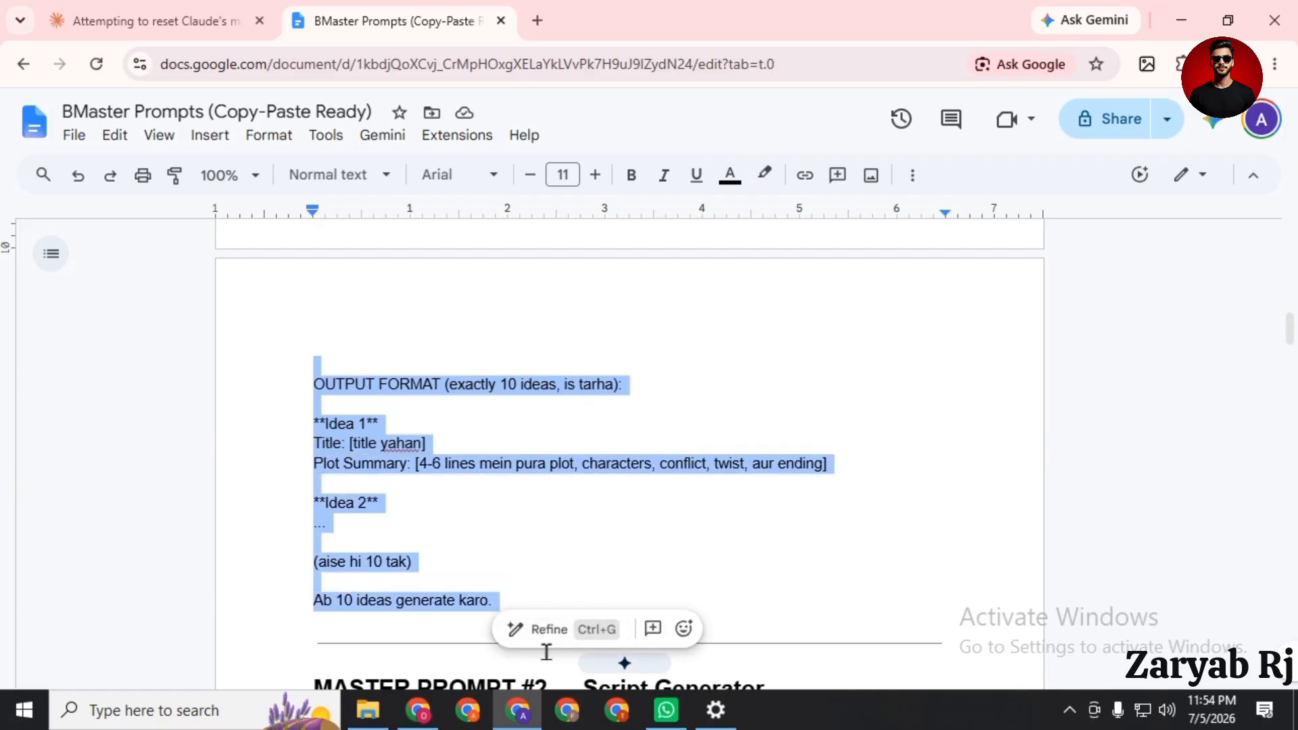
- Switch to ChatGPT, submit the copied Video Idea Generator prompt and view the generated story ideas
{"action": "left_click", "coordinate": [424, 709]}
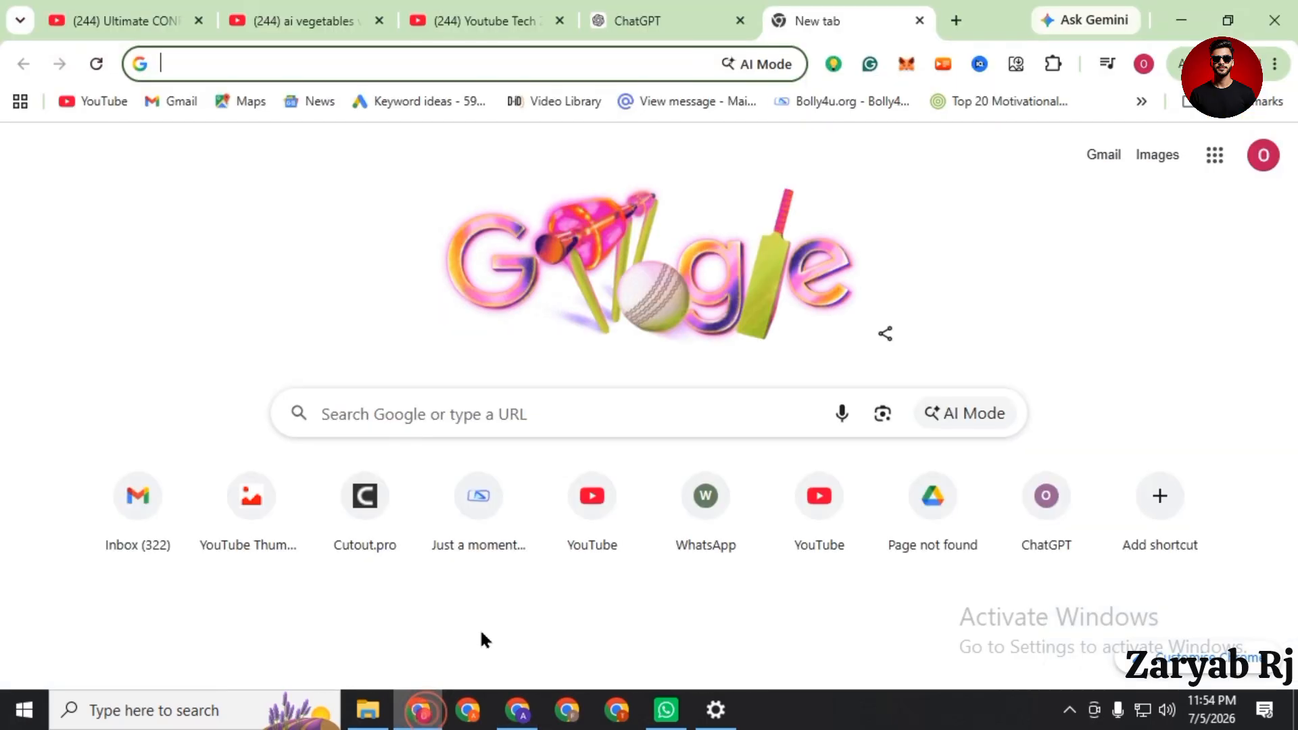
{"action": "left_click", "coordinate": [628, 20]}
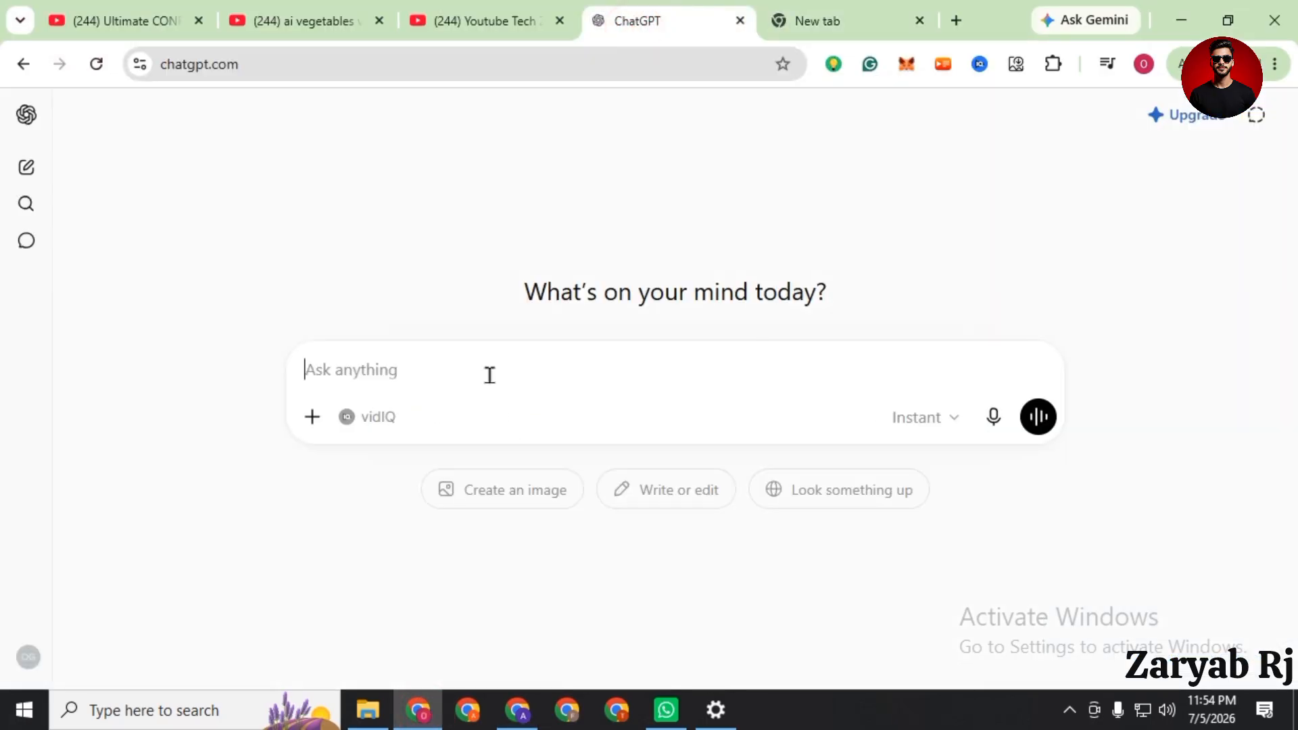
{"action": "key", "text": "ctrl+v"}
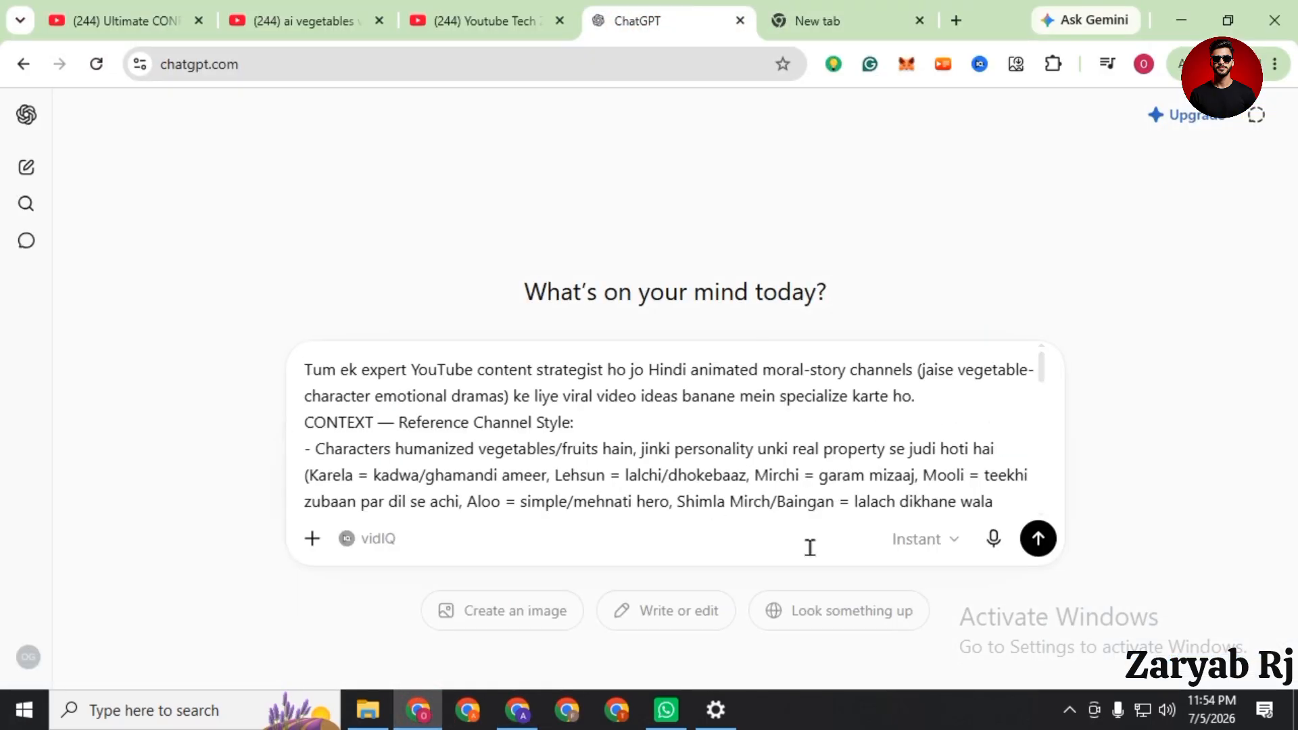
{"action": "left_click", "coordinate": [1033, 548]}
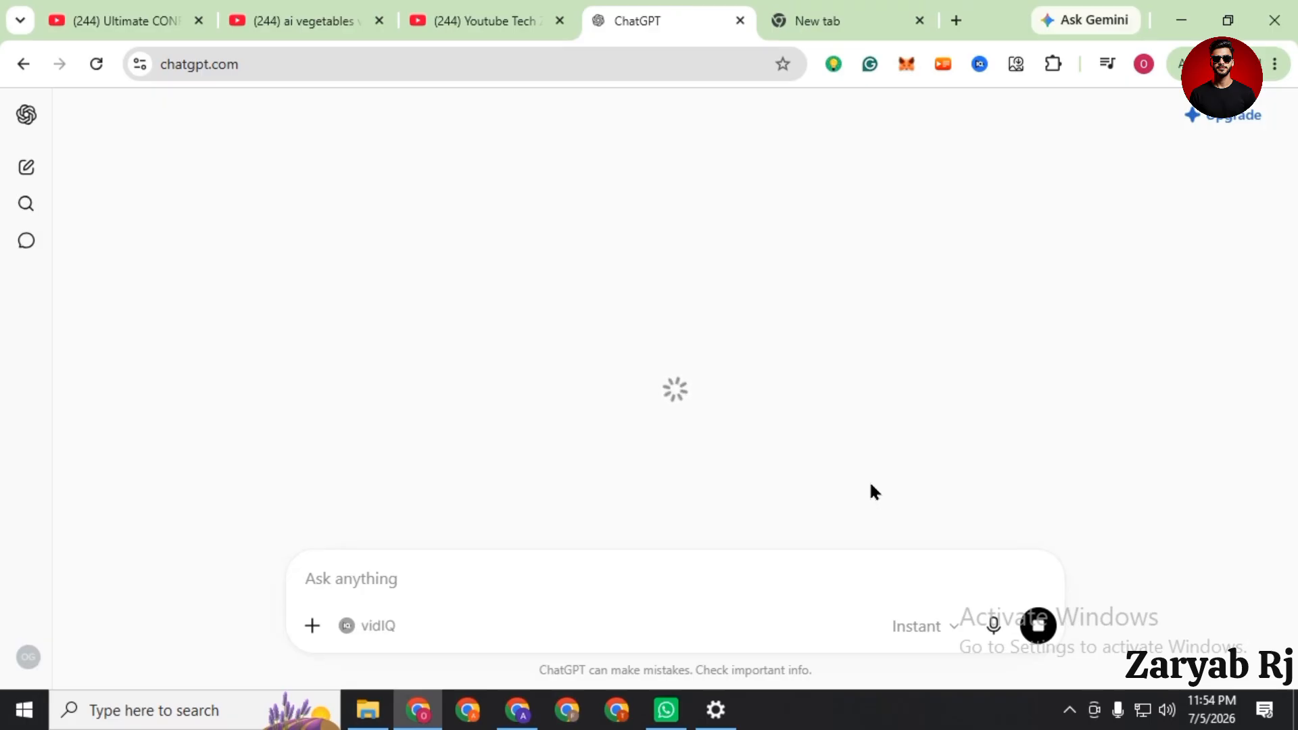
{"action": "scroll", "coordinate": [779, 261], "scroll_direction": "down", "scroll_amount": 10}
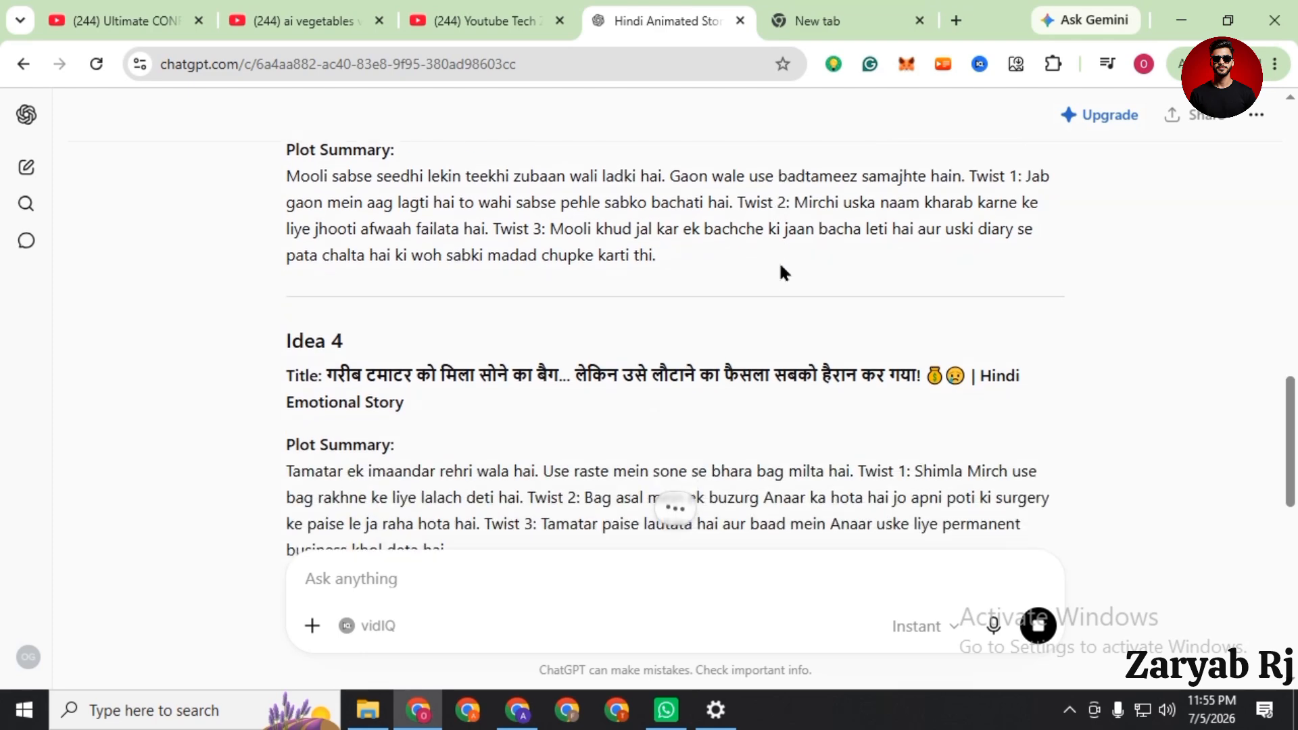
- Compare the story ideas generated in ChatGPT with the titles and thumbnails of the YouTube results for "ai vegetables video"
{"action": "scroll", "coordinate": [781, 263], "scroll_direction": "down", "scroll_amount": 3}
{"action": "scroll", "coordinate": [545, 325], "scroll_direction": "down", "scroll_amount": 8}
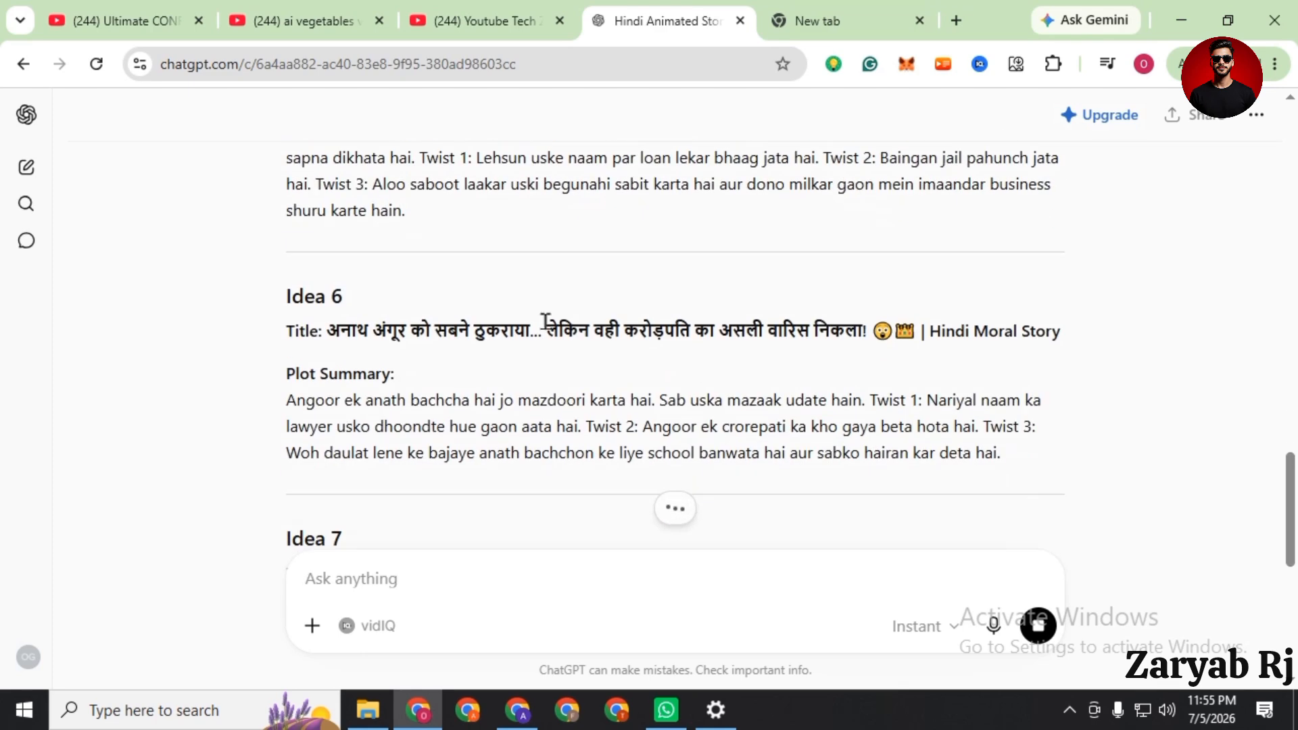
{"action": "left_click", "coordinate": [301, 21]}
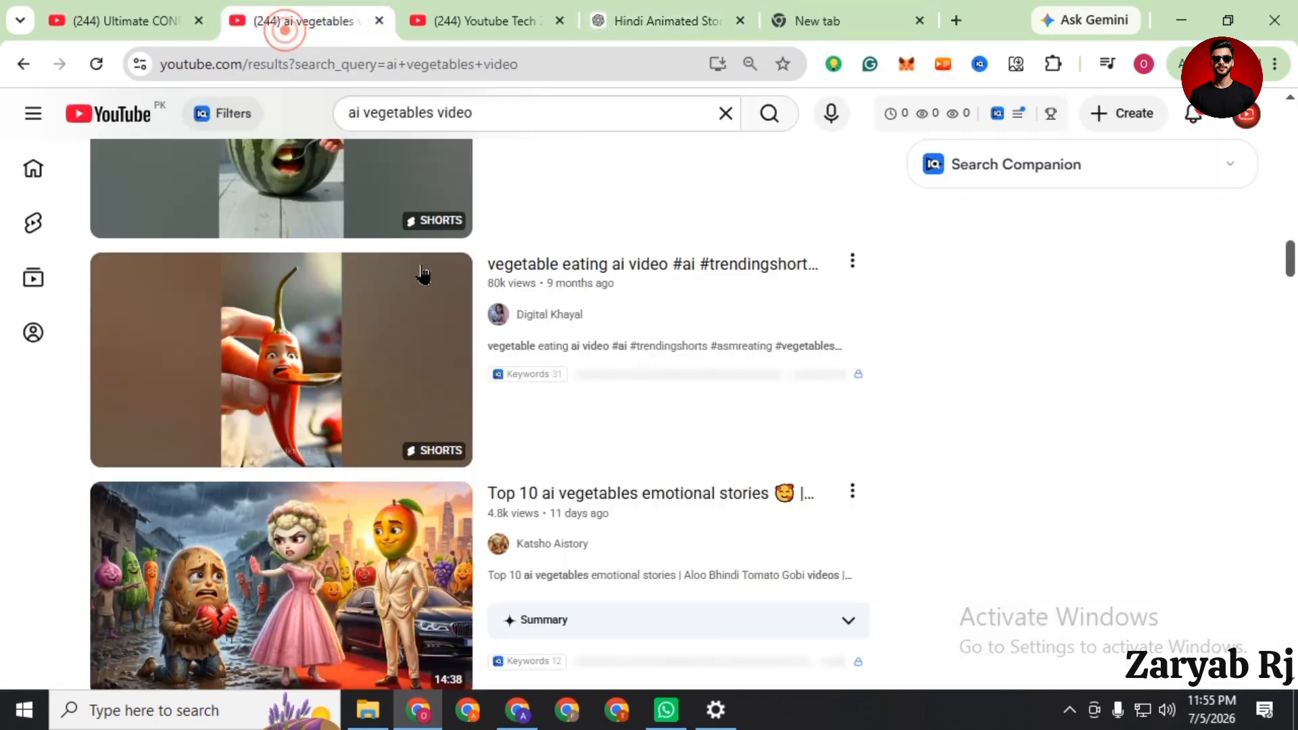
{"action": "scroll", "coordinate": [427, 288], "scroll_direction": "down", "scroll_amount": 13}
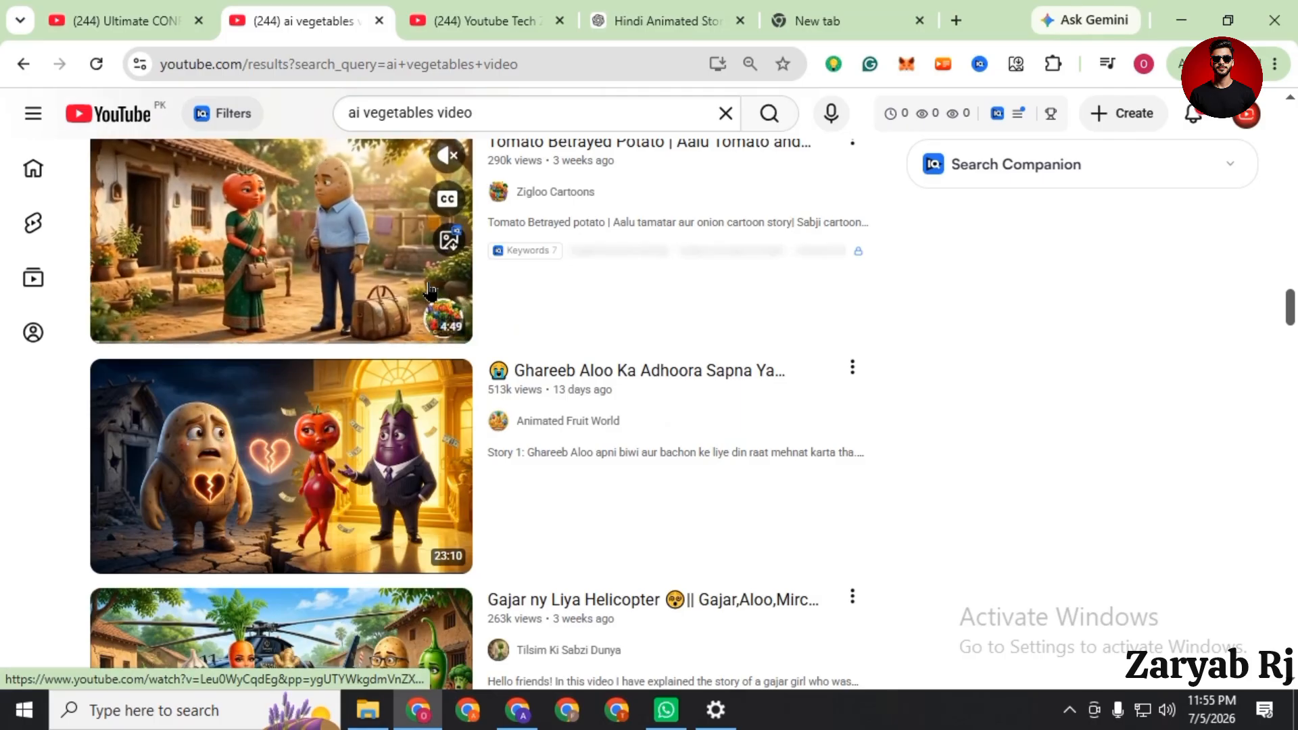
{"action": "scroll", "coordinate": [430, 290], "scroll_direction": "down", "scroll_amount": 6}
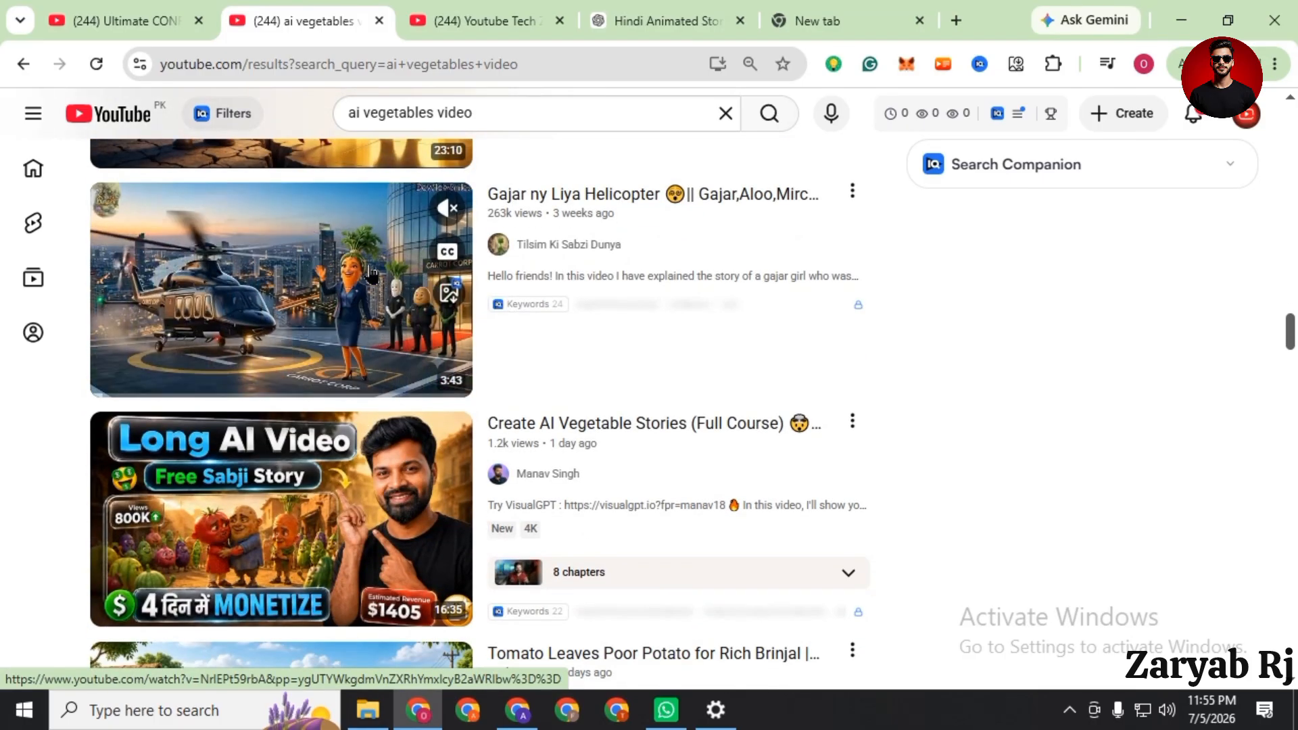
{"action": "scroll", "coordinate": [430, 291], "scroll_direction": "down", "scroll_amount": 5}
{"action": "left_click", "coordinate": [646, 14]}
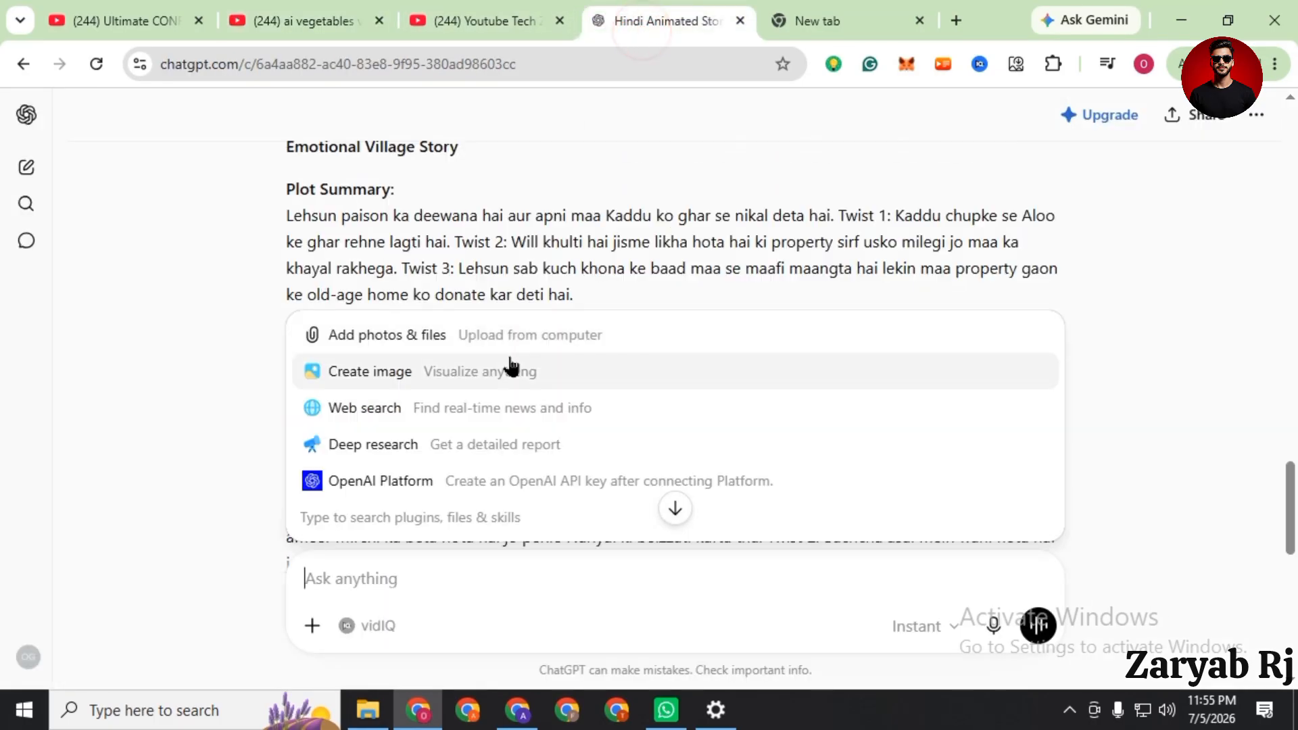
{"action": "scroll", "coordinate": [757, 230], "scroll_direction": "up", "scroll_amount": 20}
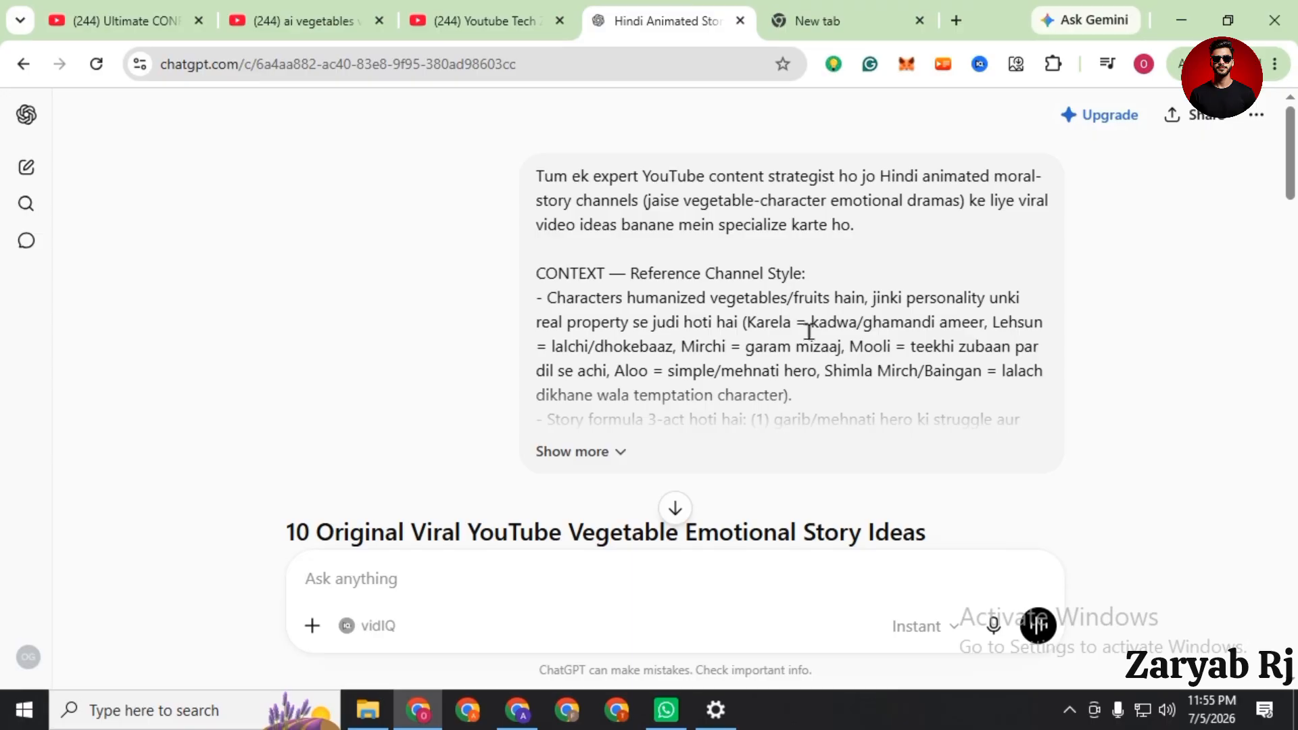
{"action": "scroll", "coordinate": [809, 331], "scroll_direction": "down", "scroll_amount": 8}
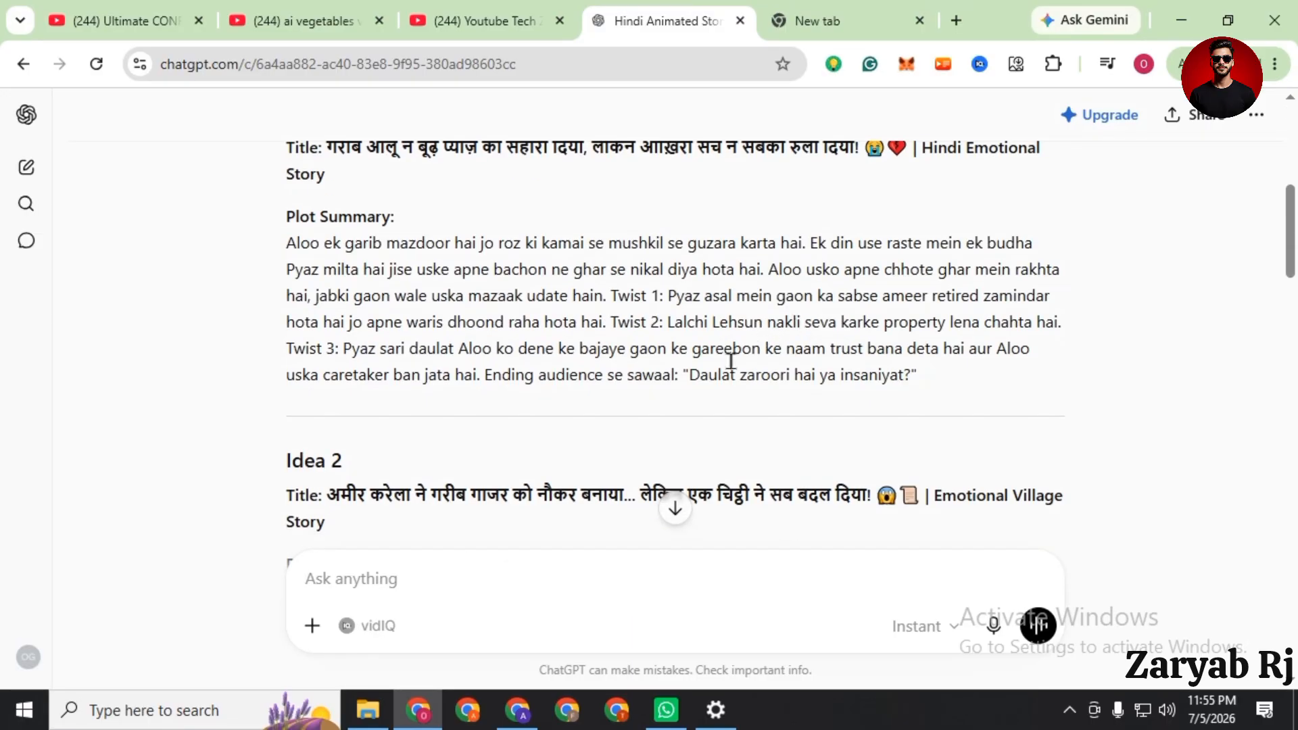
- Switch to the Google Docs document and copy the text under "MASTER PROMPT #2 — Script Generator", through "Ab meri script likho."
{"action": "left_click", "coordinate": [518, 710]}
{"action": "scroll", "coordinate": [524, 517], "scroll_direction": "down", "scroll_amount": 6}
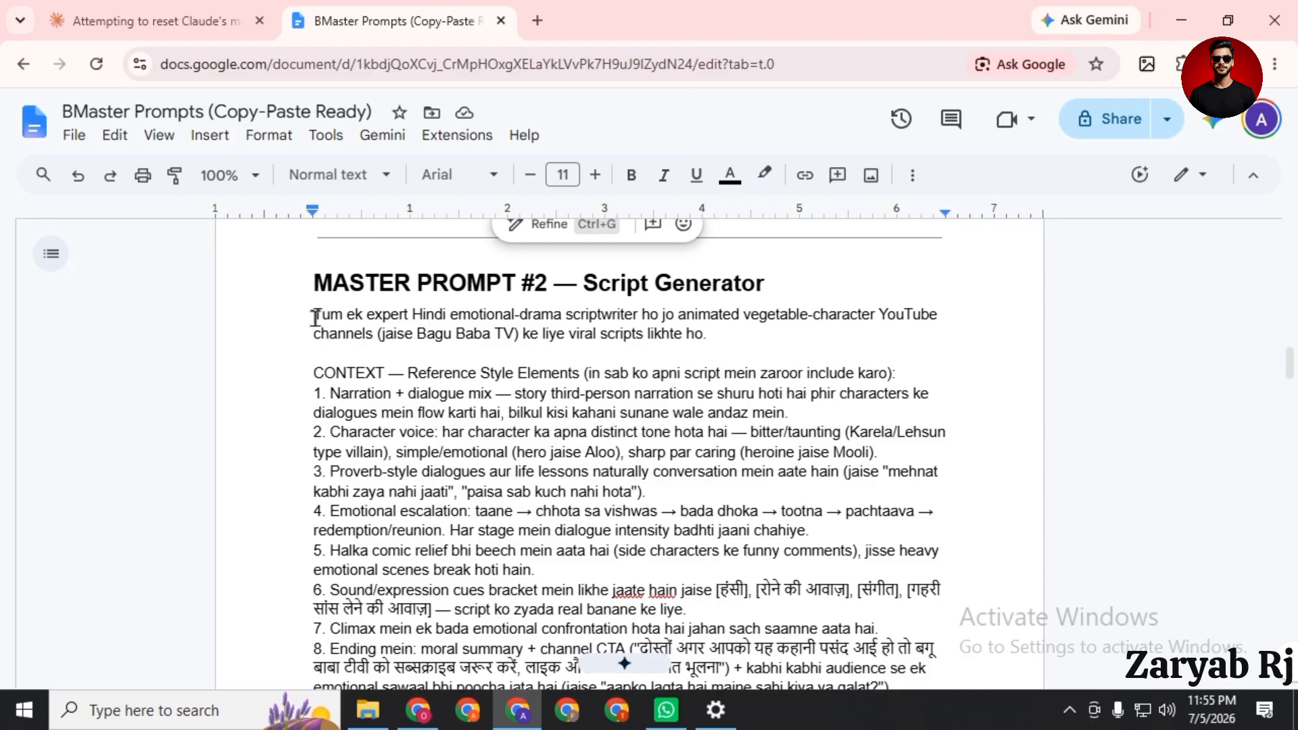
{"action": "left_click_drag", "start_coordinate": [315, 317], "coordinate": [534, 402]}
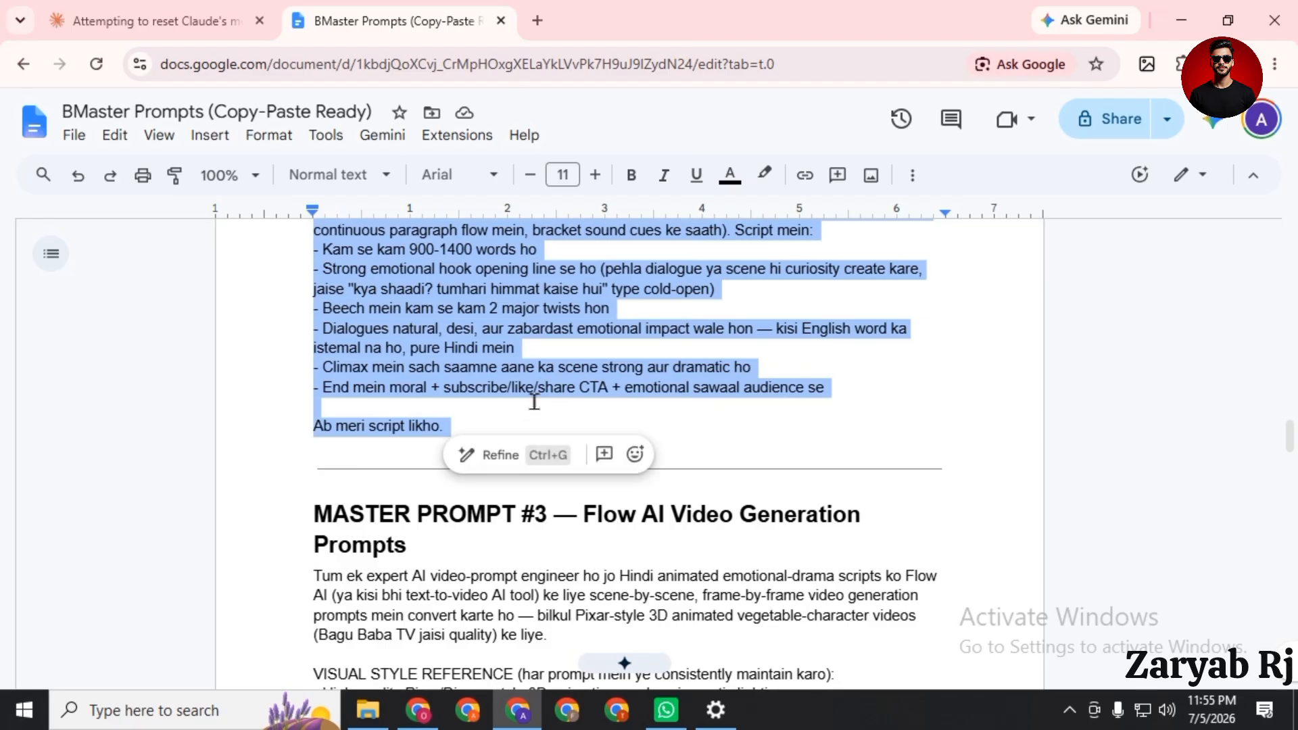
{"action": "scroll", "coordinate": [534, 401], "scroll_direction": "up", "scroll_amount": 15}
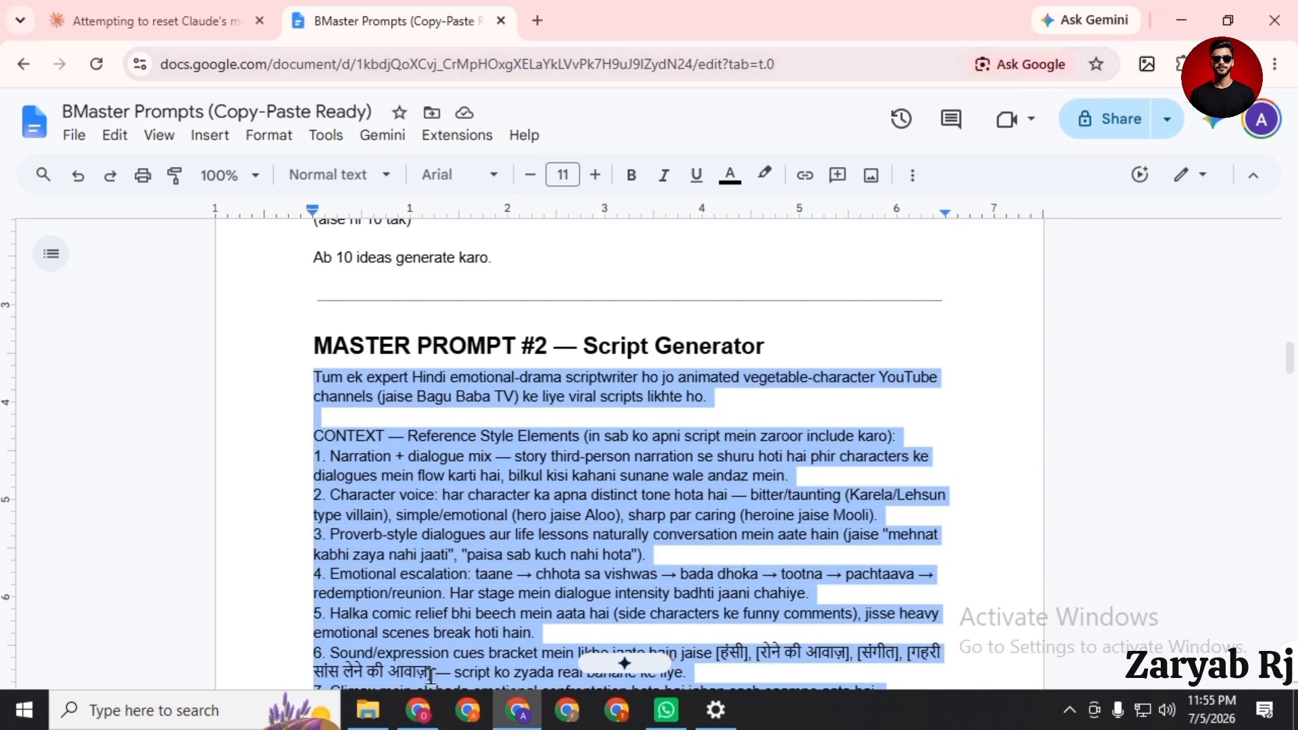
- Switch back to ChatGPT, insert the copied Script Generator prompt as an unsent message and find its "MERA VIDEO IDEA" placeholder
{"action": "left_click", "coordinate": [418, 709]}
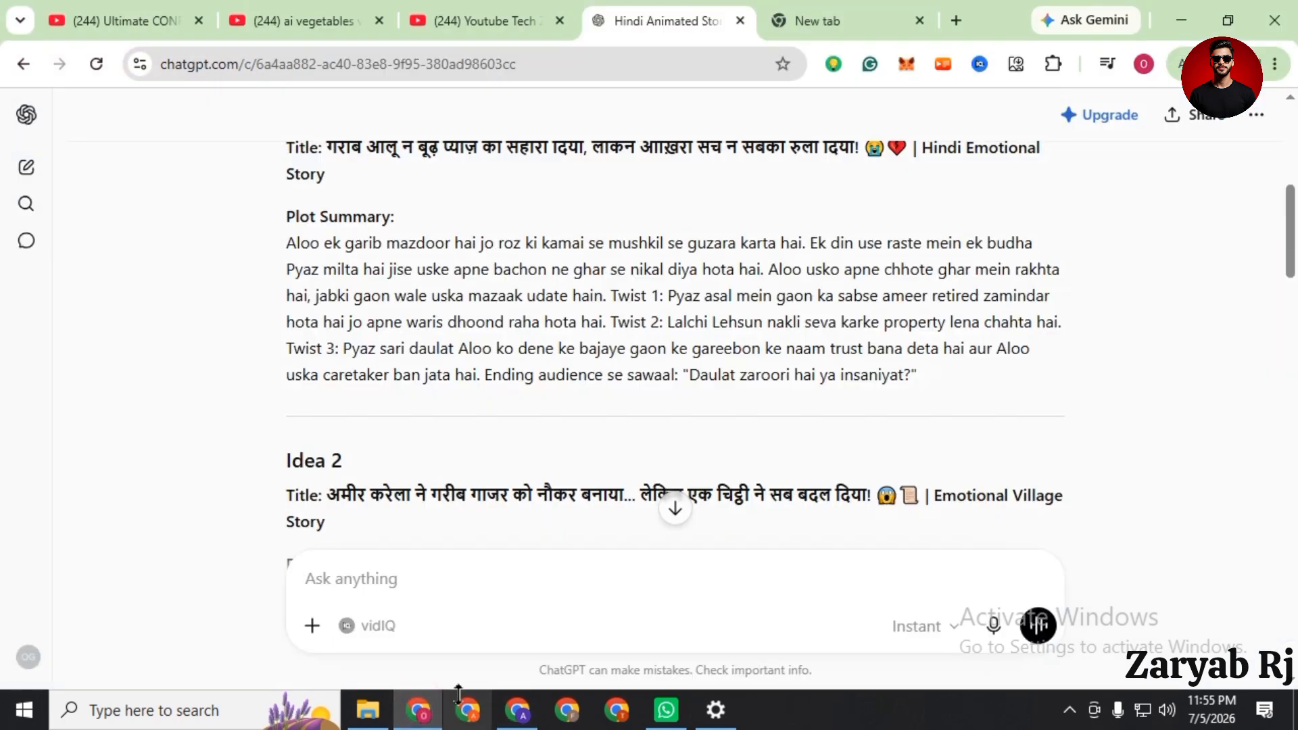
{"action": "left_click", "coordinate": [466, 586]}
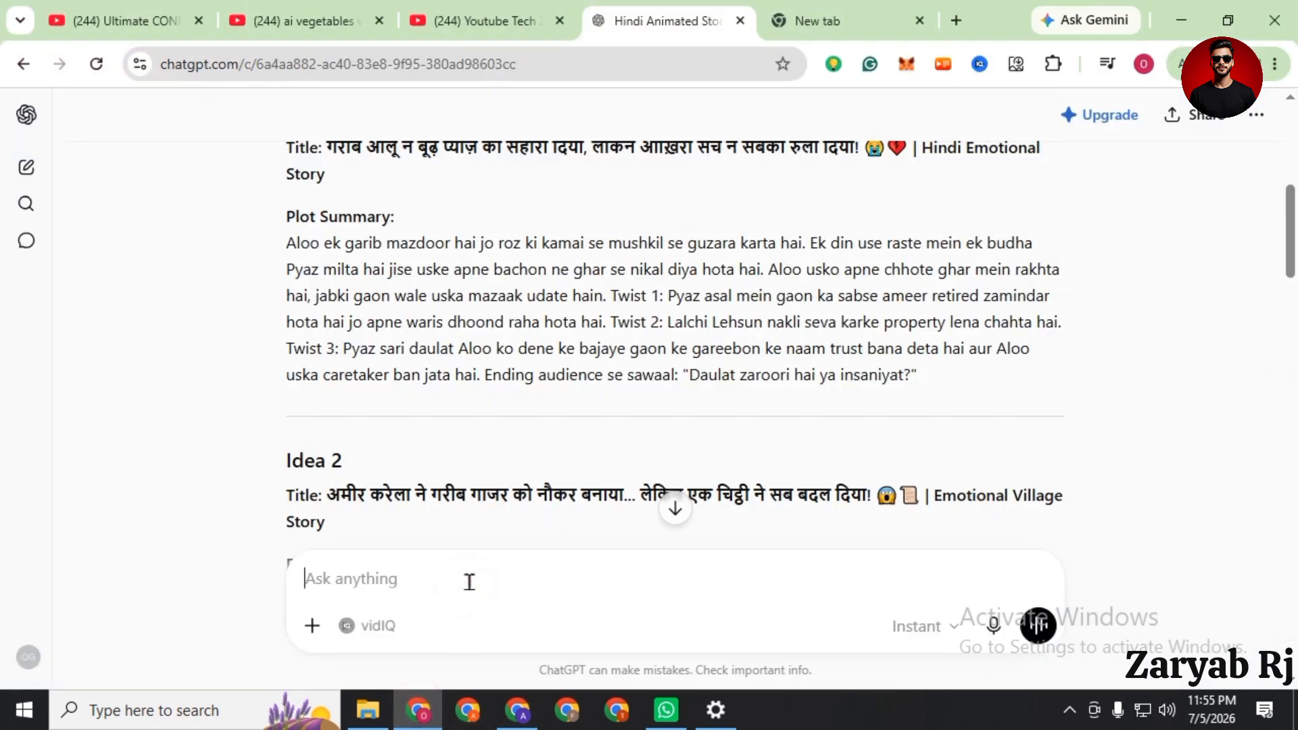
{"action": "key", "text": "ctrl+v"}
{"action": "scroll", "coordinate": [510, 551], "scroll_direction": "down", "scroll_amount": 10}
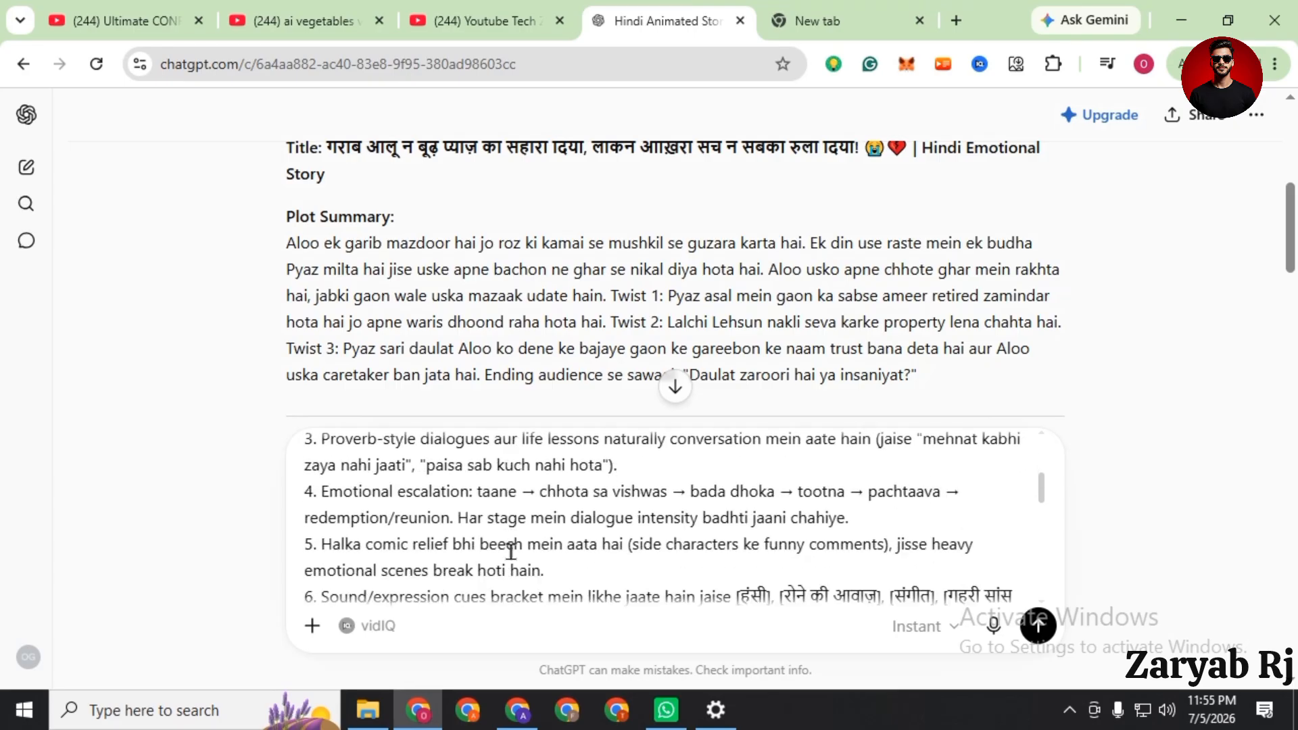
{"action": "scroll", "coordinate": [473, 348], "scroll_direction": "down", "scroll_amount": 5}
- Copy the Hindi title of Idea 1 from the generated ideas, leaving out the emojis and the English suffix
{"action": "scroll", "coordinate": [468, 304], "scroll_direction": "up", "scroll_amount": 10}
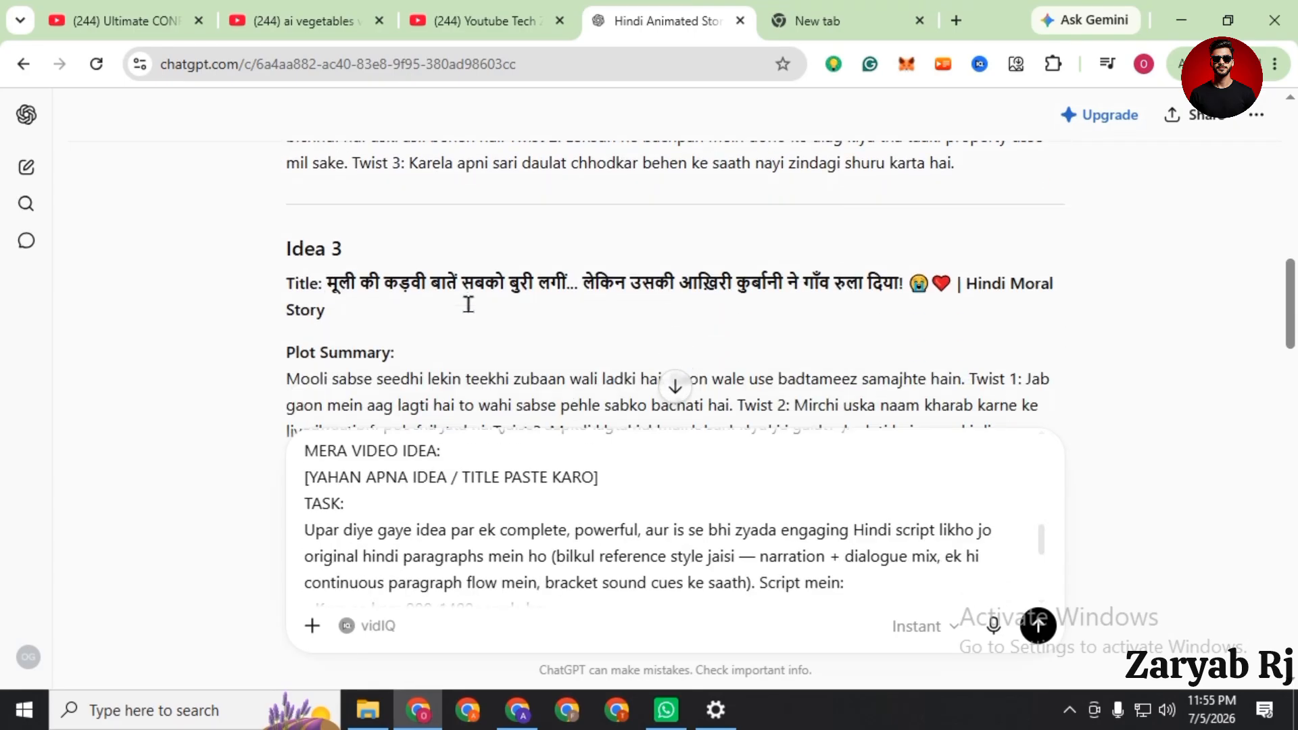
{"action": "scroll", "coordinate": [468, 309], "scroll_direction": "up", "scroll_amount": 3}
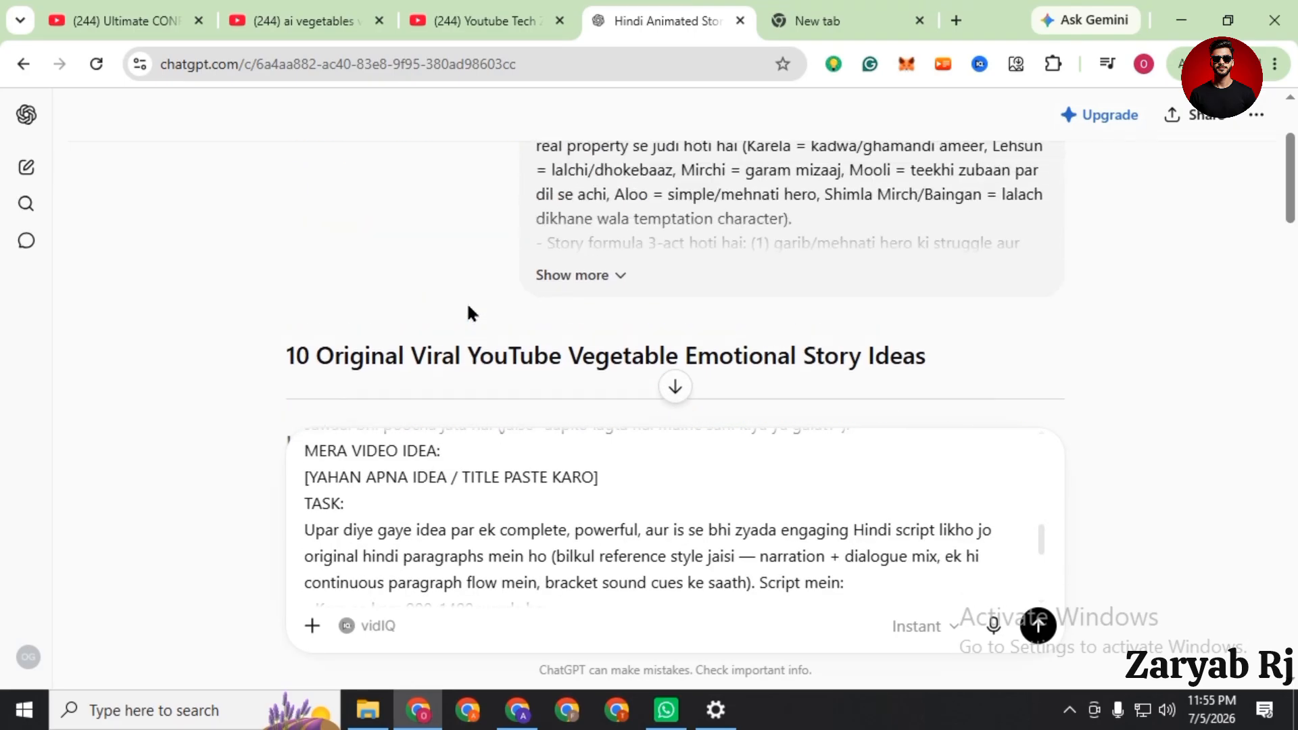
{"action": "scroll", "coordinate": [468, 308], "scroll_direction": "down", "scroll_amount": 3}
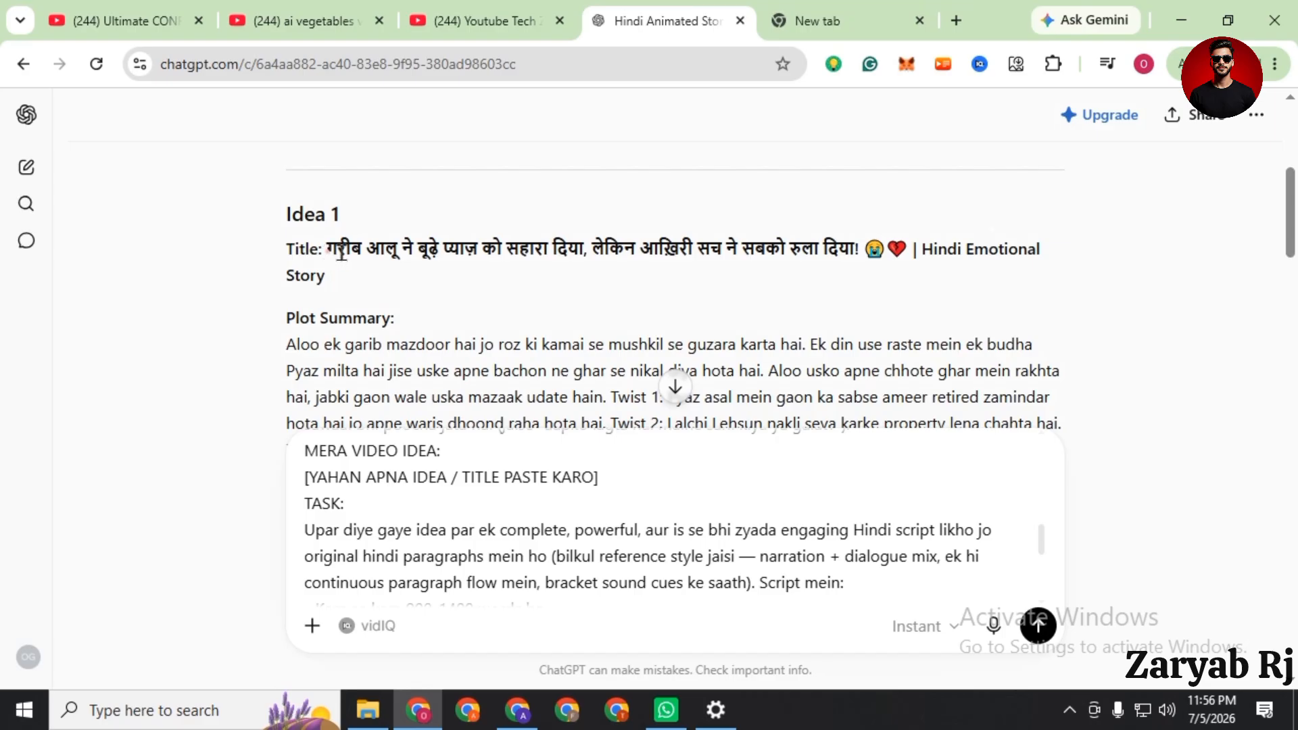
{"action": "left_click_drag", "start_coordinate": [327, 250], "coordinate": [845, 254]}
{"action": "right_click", "coordinate": [845, 254]}
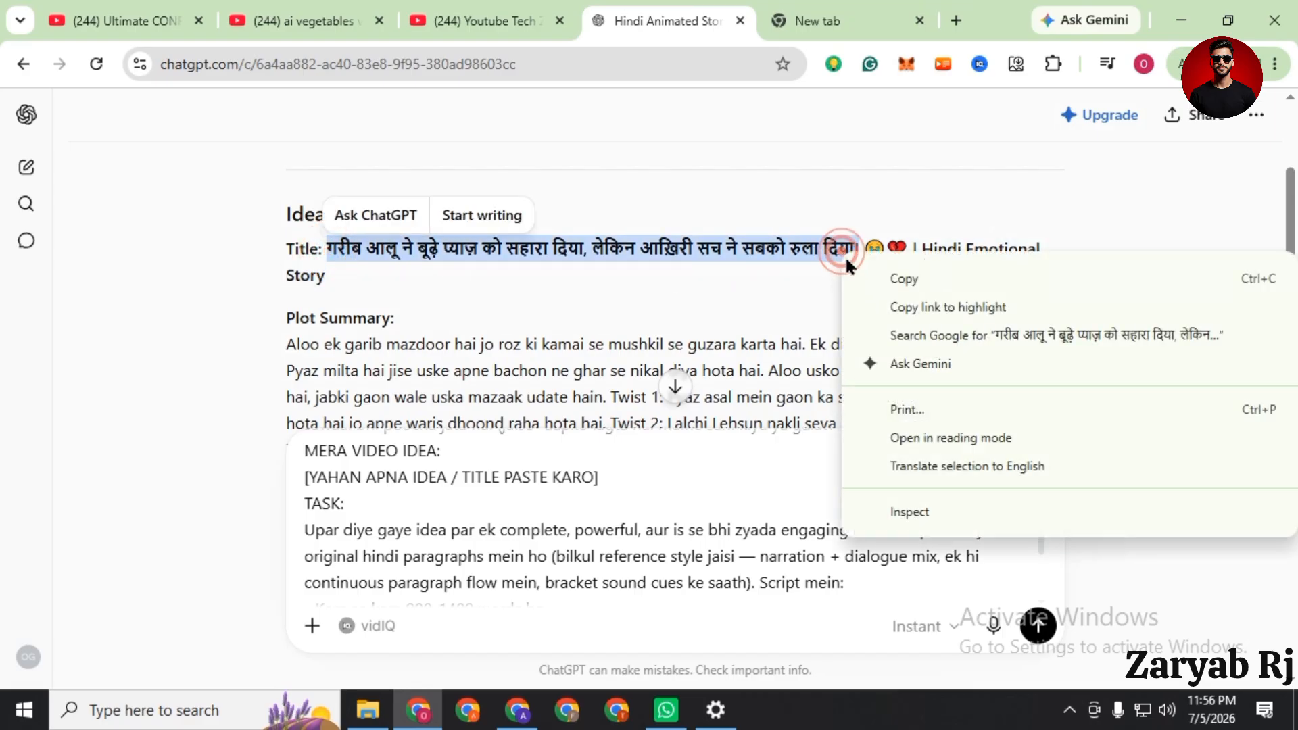
{"action": "left_click", "coordinate": [902, 280]}
- Search Google for "hindi to urdu" and translate the copied Idea 1 title from Hindi to Urdu
{"action": "left_click", "coordinate": [857, 25]}
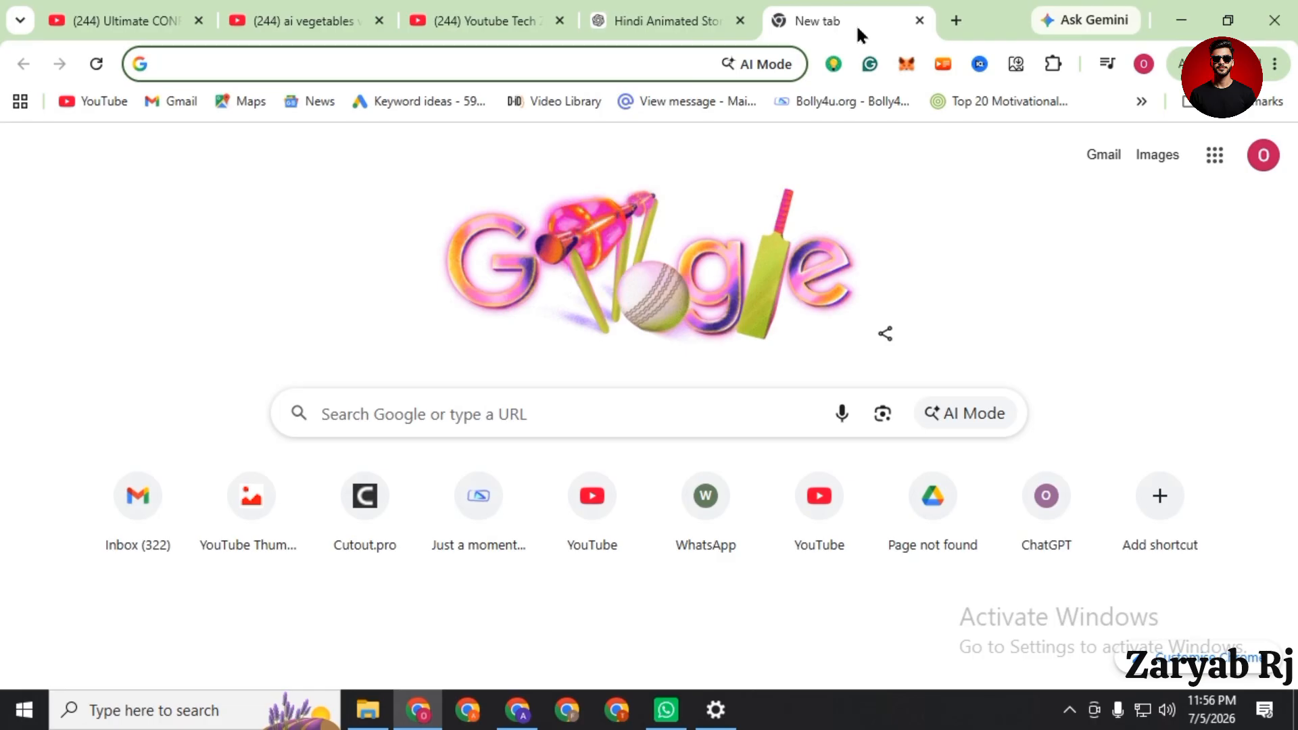
{"action": "type", "text": "hindi t"}
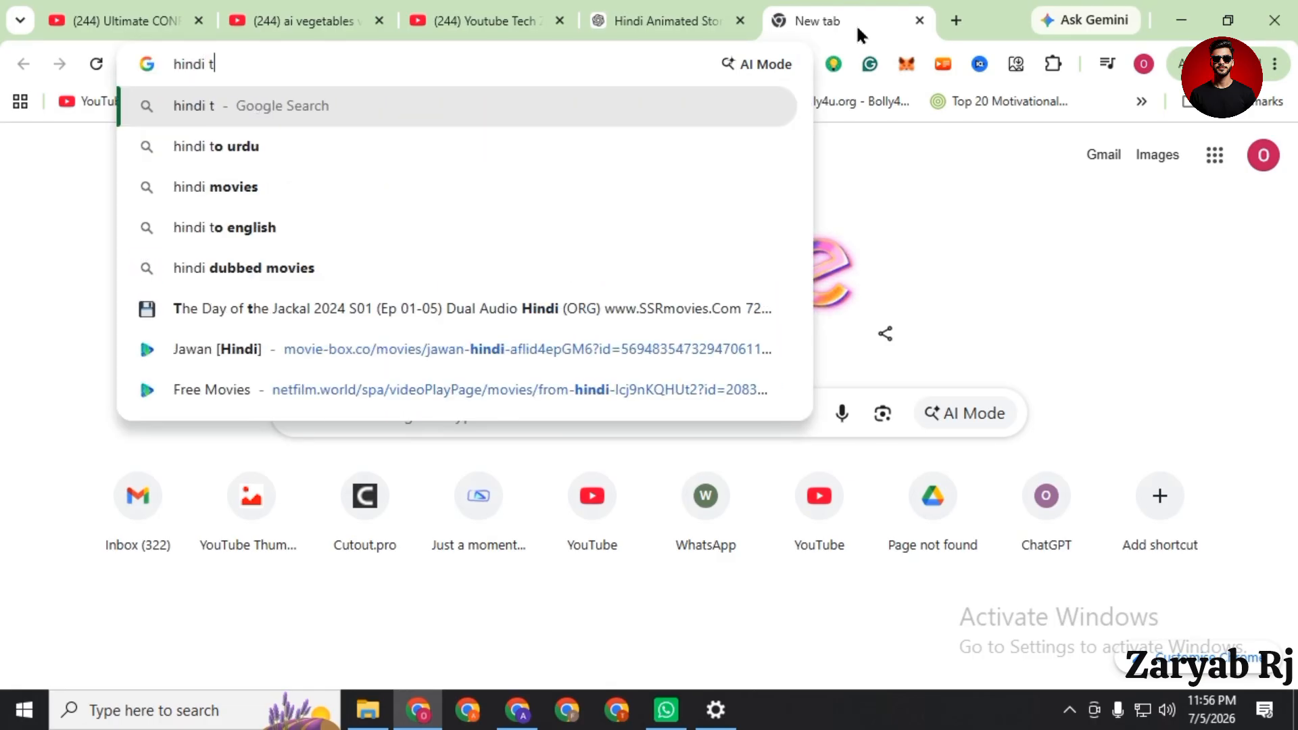
{"action": "type", "text": "o urdu"}
{"action": "key", "text": "Return"}
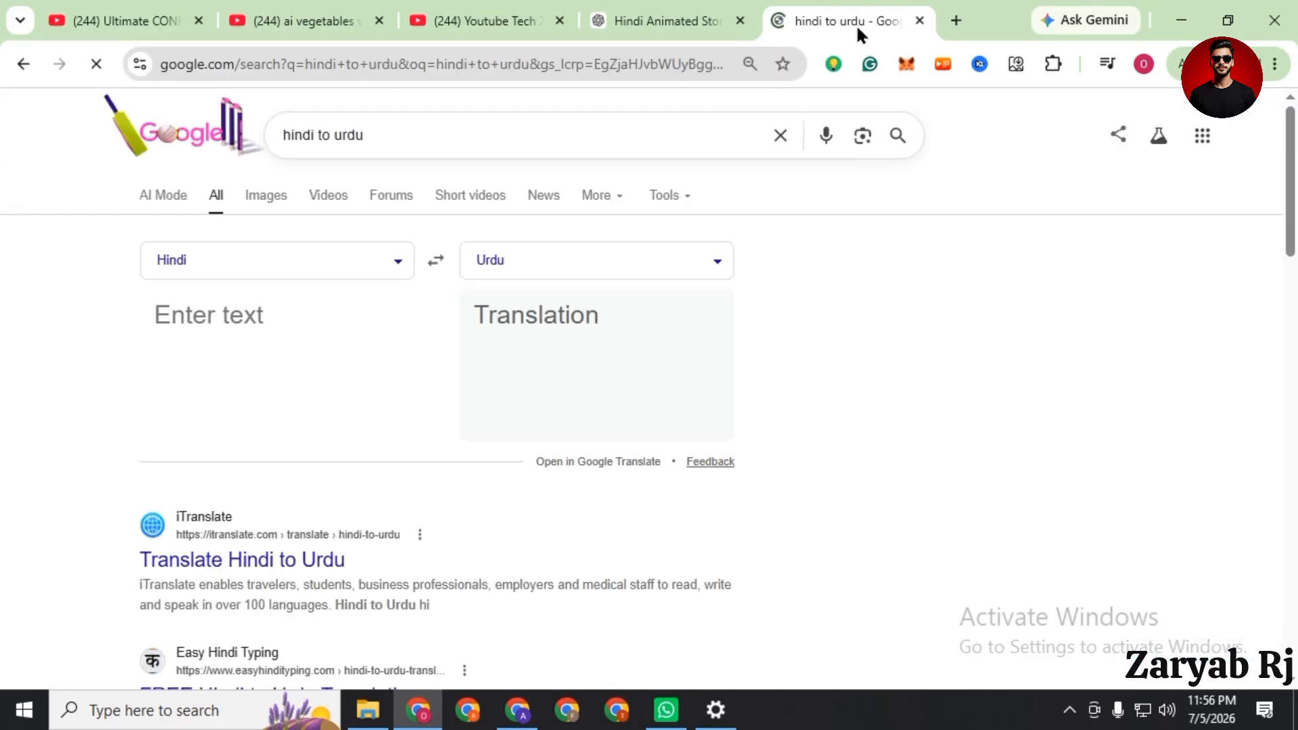
{"action": "left_click", "coordinate": [284, 310]}
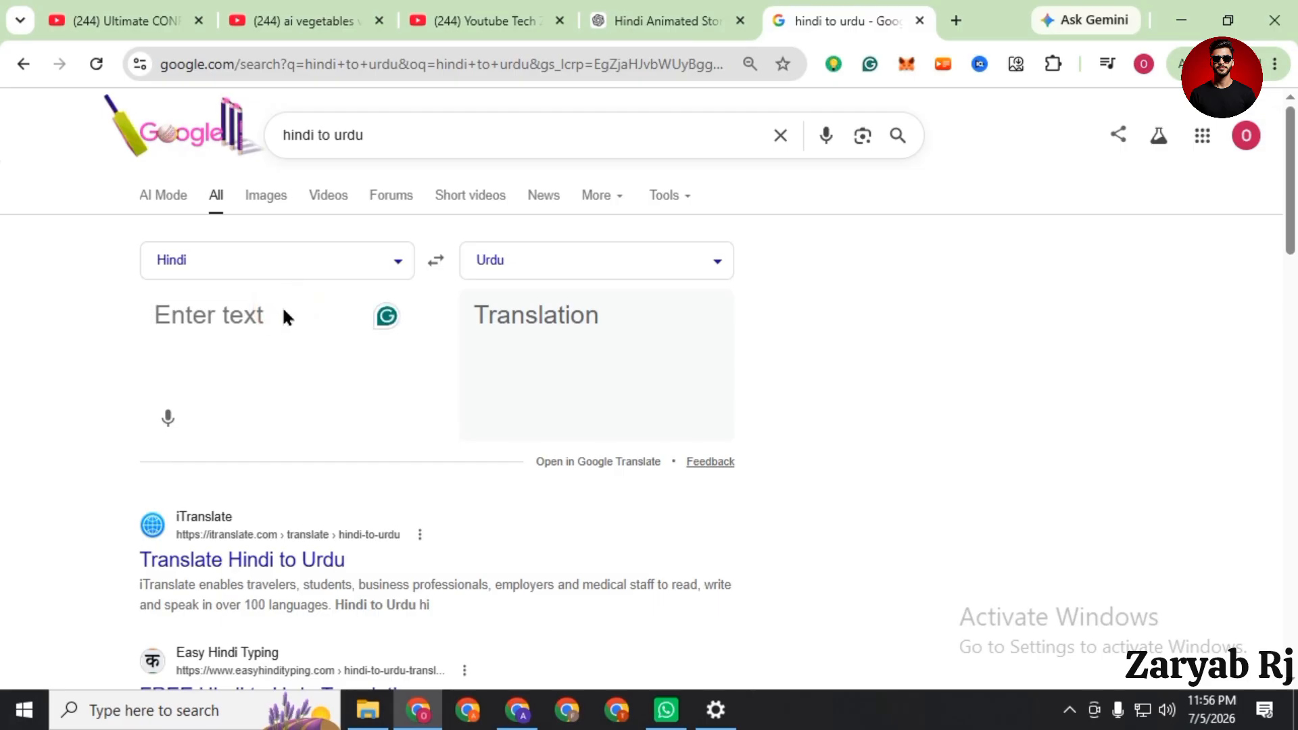
{"action": "key", "text": "ctrl+v"}
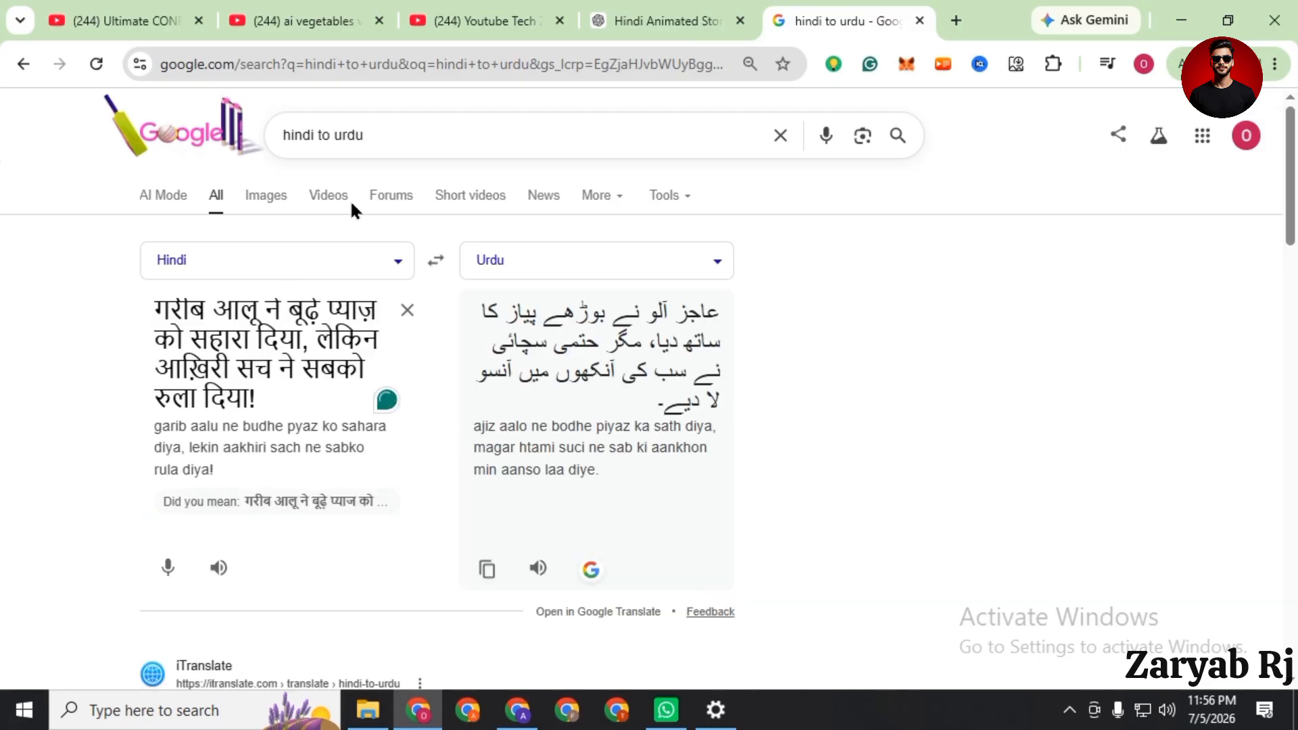
- Compare the Idea 1 title in ChatGPT with its Urdu translation and read the plot summaries of Ideas 1 and 2
{"action": "left_click", "coordinate": [606, 14]}
{"action": "scroll", "coordinate": [520, 287], "scroll_direction": "down", "scroll_amount": 6}
{"action": "scroll", "coordinate": [520, 287], "scroll_direction": "up", "scroll_amount": 1}
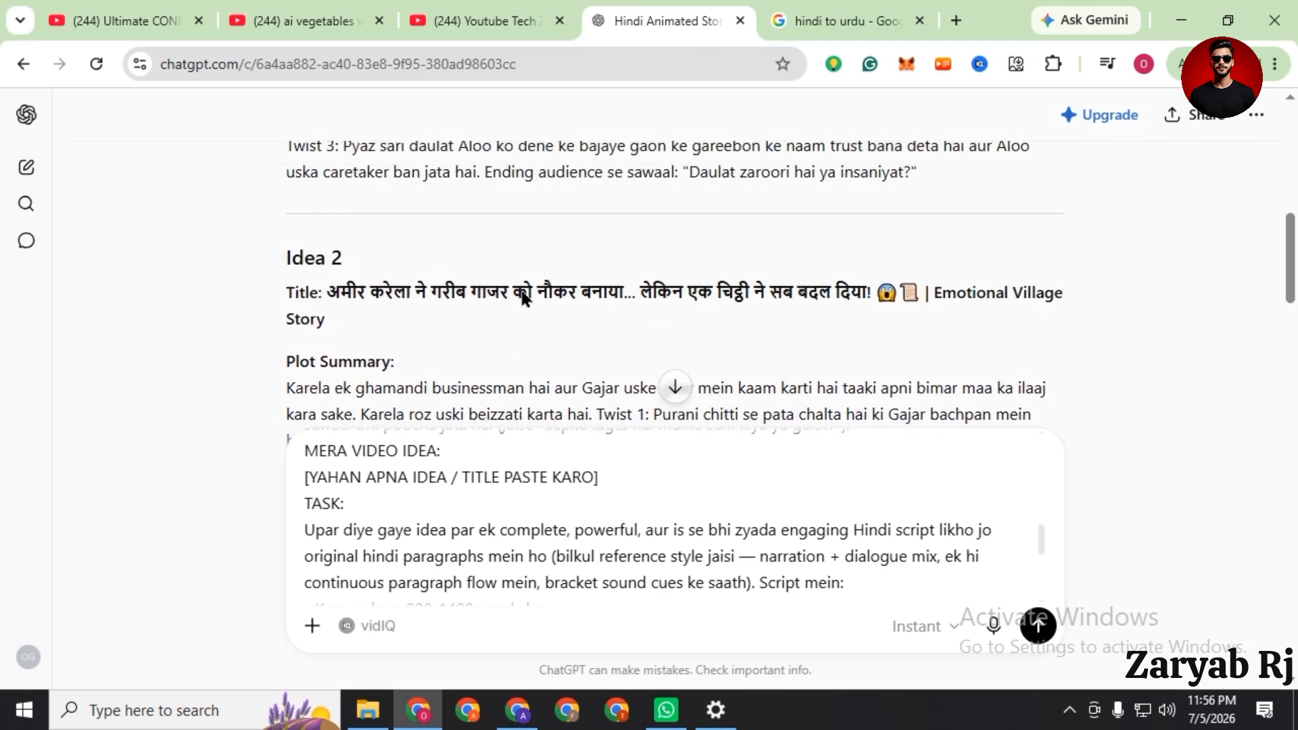
{"action": "scroll", "coordinate": [520, 290], "scroll_direction": "up", "scroll_amount": 5}
{"action": "left_click_drag", "start_coordinate": [326, 197], "coordinate": [858, 196]}
{"action": "scroll", "coordinate": [520, 290], "scroll_direction": "up", "scroll_amount": 1}
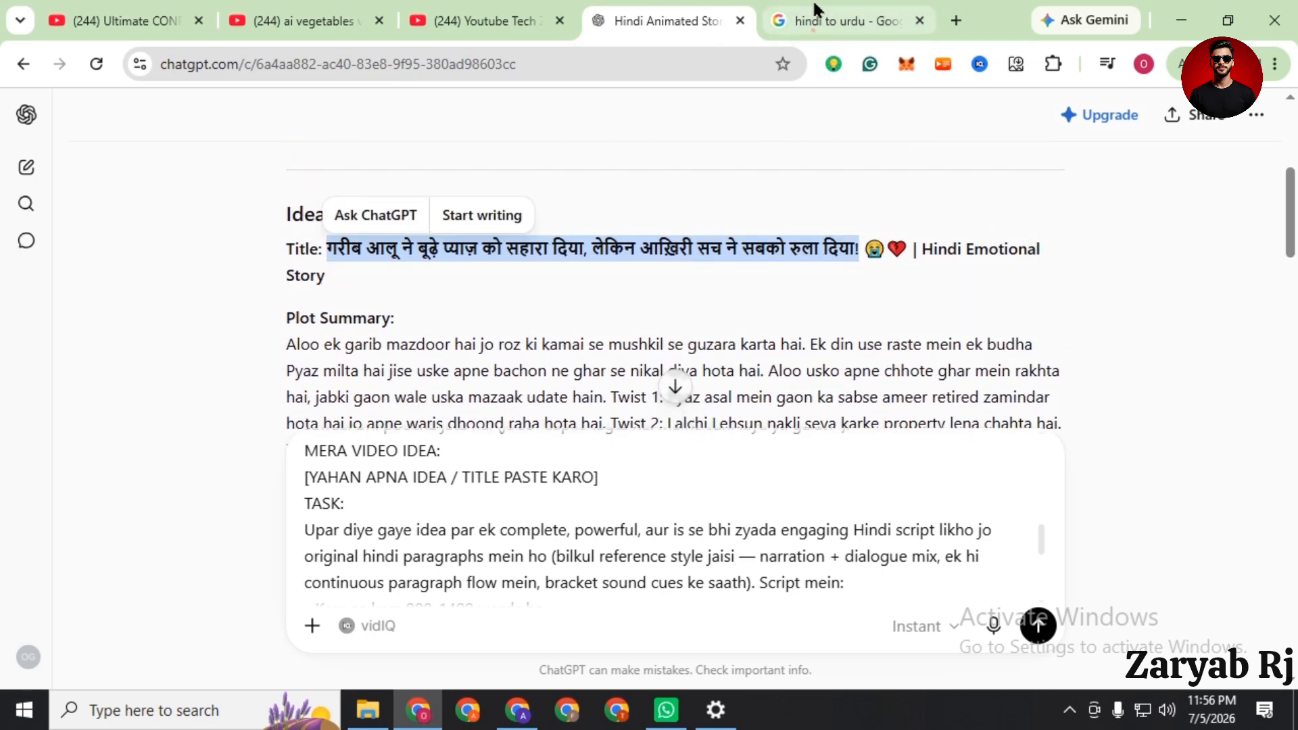
{"action": "left_click", "coordinate": [816, 9]}
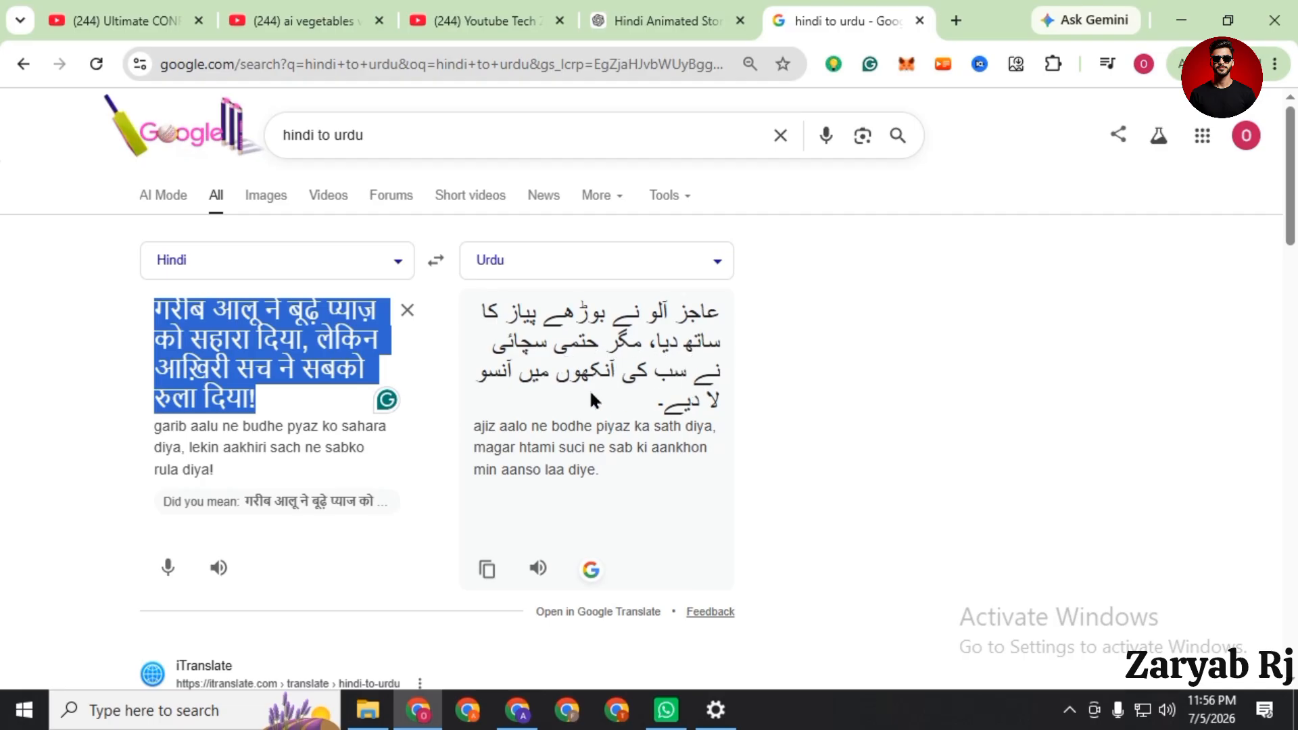
{"action": "left_click", "coordinate": [653, 10]}
{"action": "scroll", "coordinate": [590, 366], "scroll_direction": "down", "scroll_amount": 2}
{"action": "scroll", "coordinate": [469, 306], "scroll_direction": "down", "scroll_amount": 3}
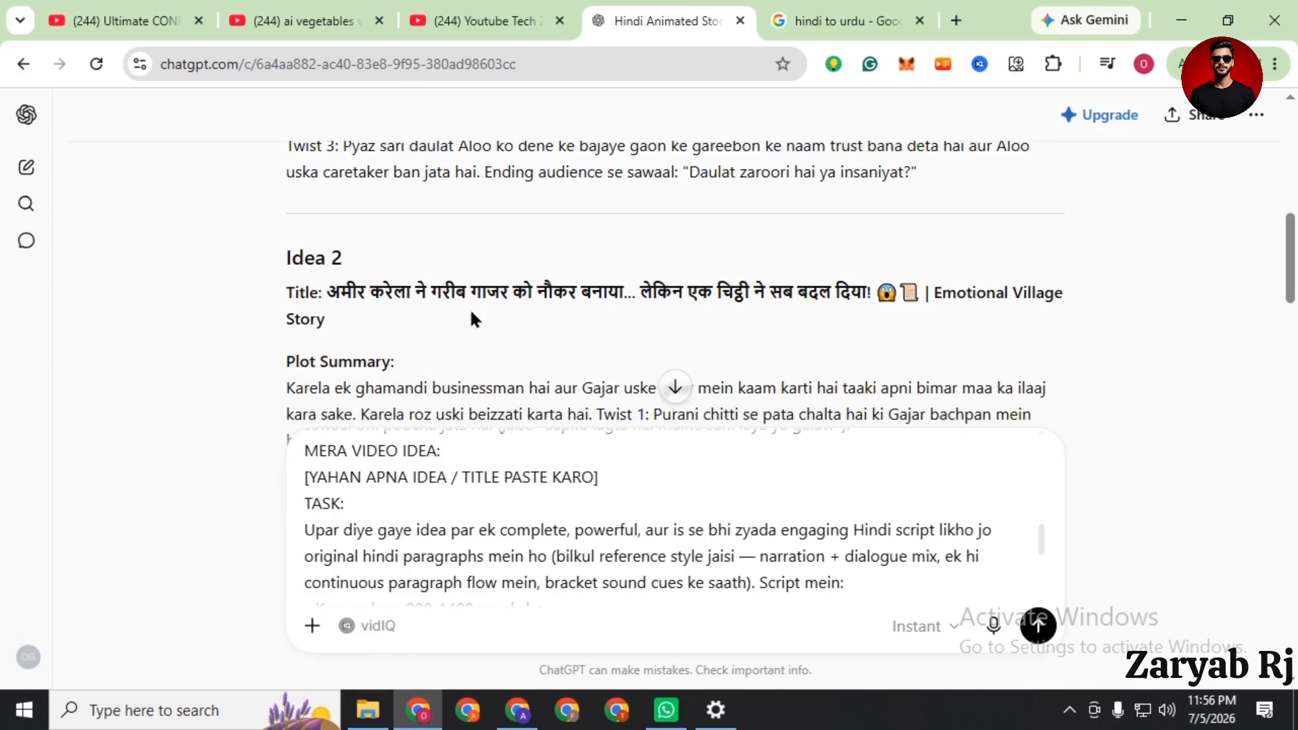
{"action": "scroll", "coordinate": [481, 310], "scroll_direction": "up", "scroll_amount": 5}
{"action": "left_click_drag", "start_coordinate": [326, 323], "coordinate": [858, 323]}
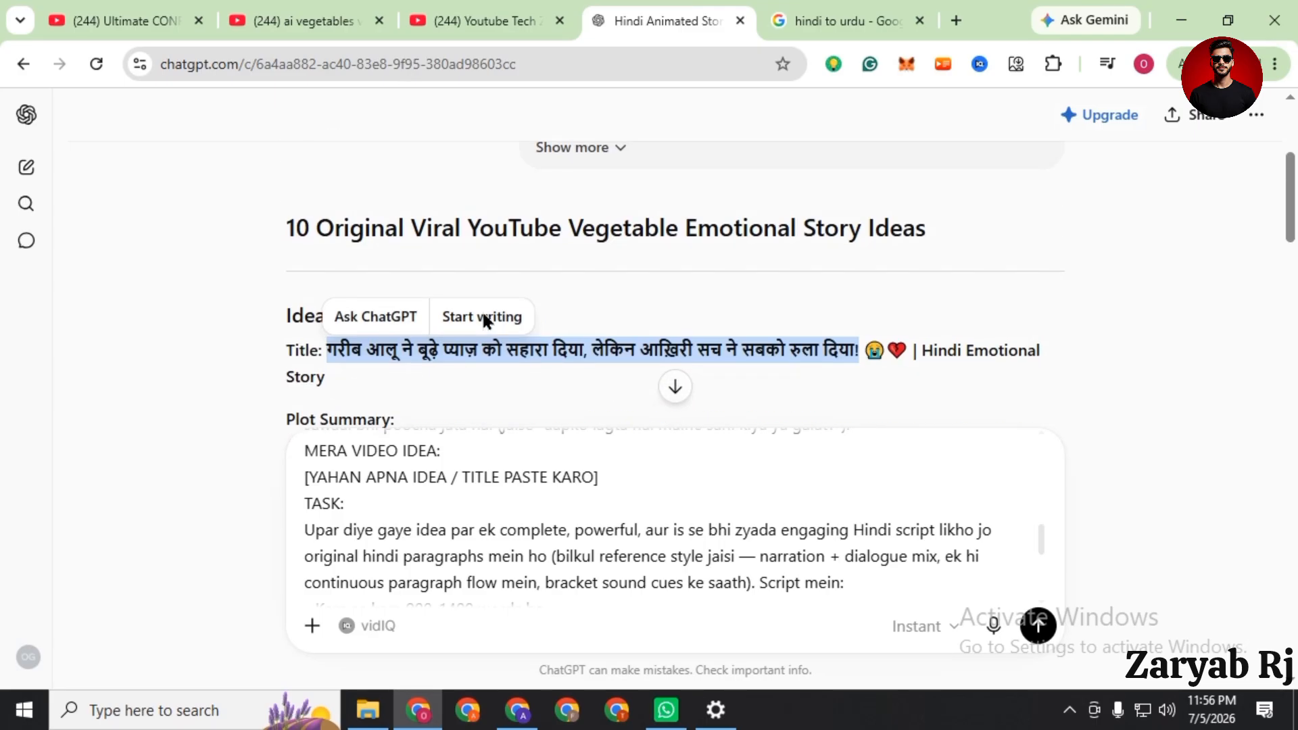
{"action": "scroll", "coordinate": [492, 351], "scroll_direction": "down", "scroll_amount": 5}
{"action": "scroll", "coordinate": [504, 278], "scroll_direction": "up", "scroll_amount": 3}
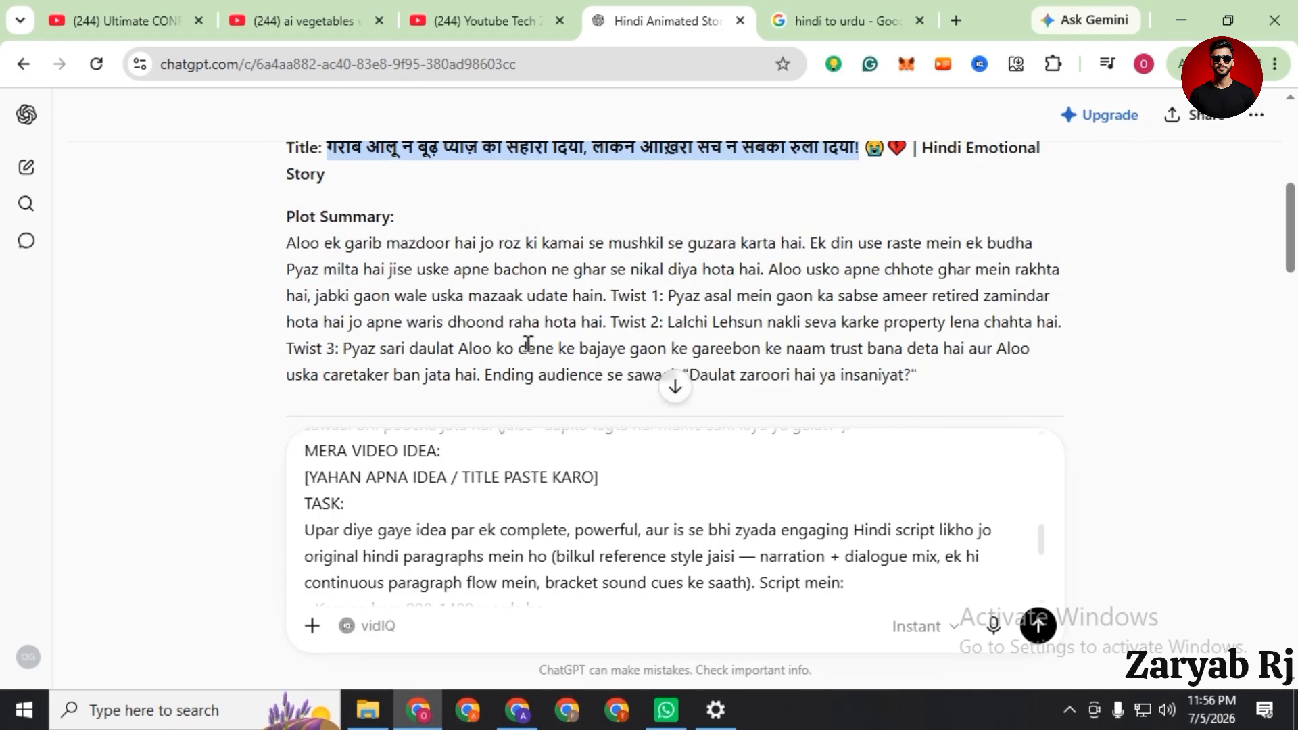
- Replace the "YAHAN APNA IDEA / TITLE PASTE KARO" placeholder in the unsent prompt with Idea 1's title and plot summary, and submit it
{"action": "scroll", "coordinate": [504, 279], "scroll_direction": "up", "scroll_amount": 2}
{"action": "left_click_drag", "start_coordinate": [284, 249], "coordinate": [832, 443]}
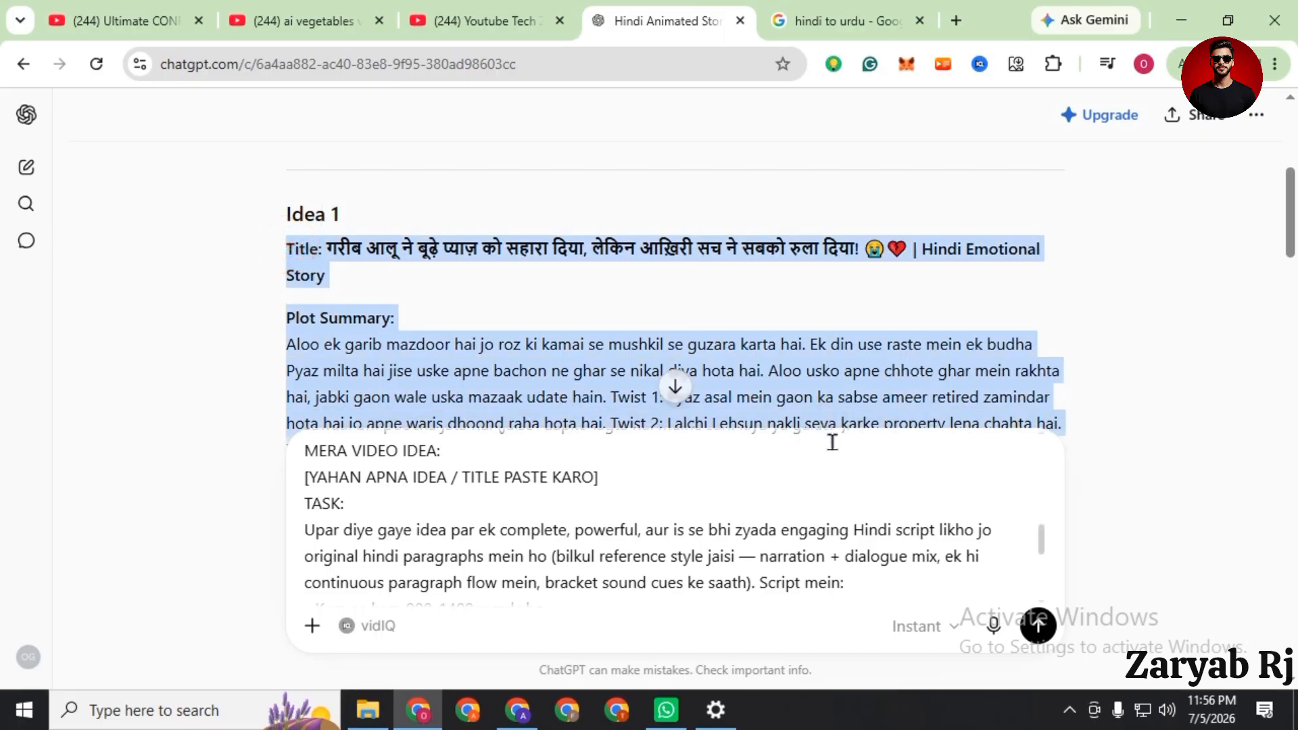
{"action": "scroll", "coordinate": [784, 342], "scroll_direction": "down", "scroll_amount": 1}
{"action": "left_click", "coordinate": [579, 542]}
{"action": "mouse_move", "coordinate": [309, 476]}
{"action": "left_mouse_down"}
{"action": "mouse_move", "coordinate": [592, 481]}
{"action": "mouse_move", "coordinate": [317, 480]}
{"action": "left_mouse_up"}
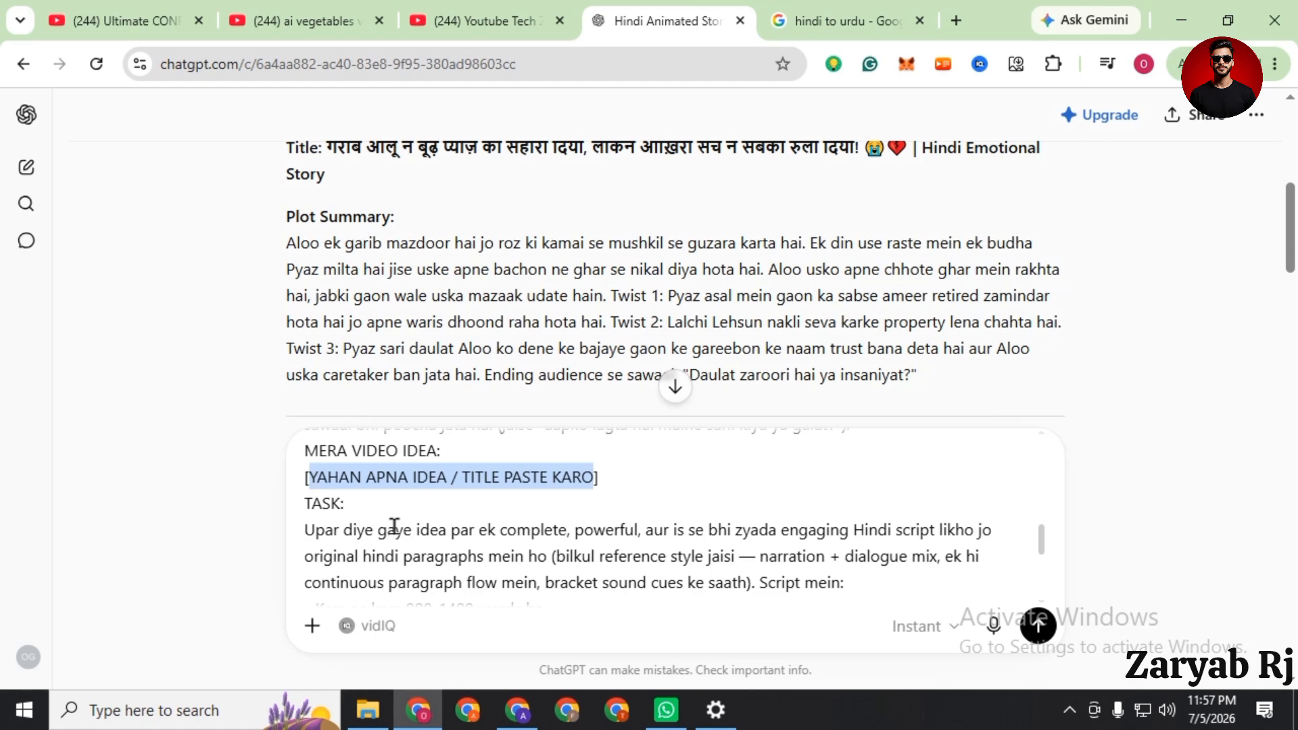
{"action": "key", "text": "ctrl+v"}
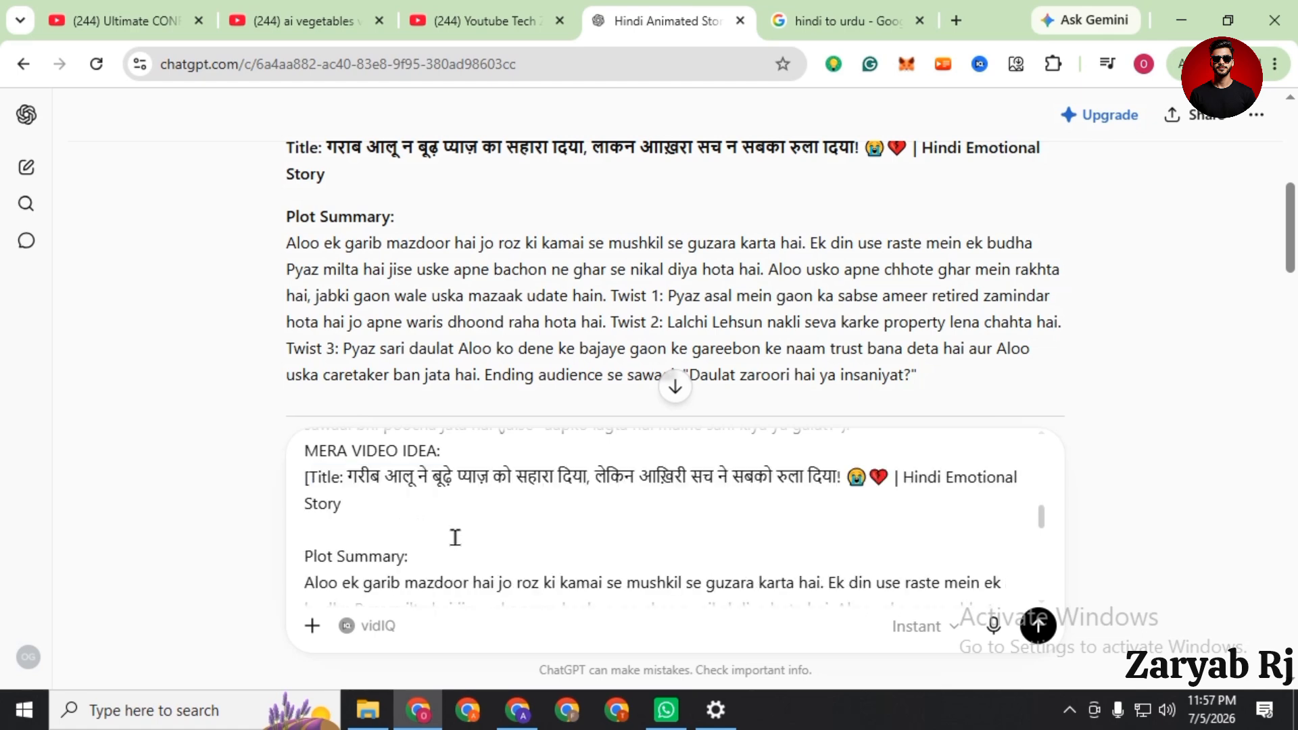
{"action": "left_click", "coordinate": [1040, 628]}
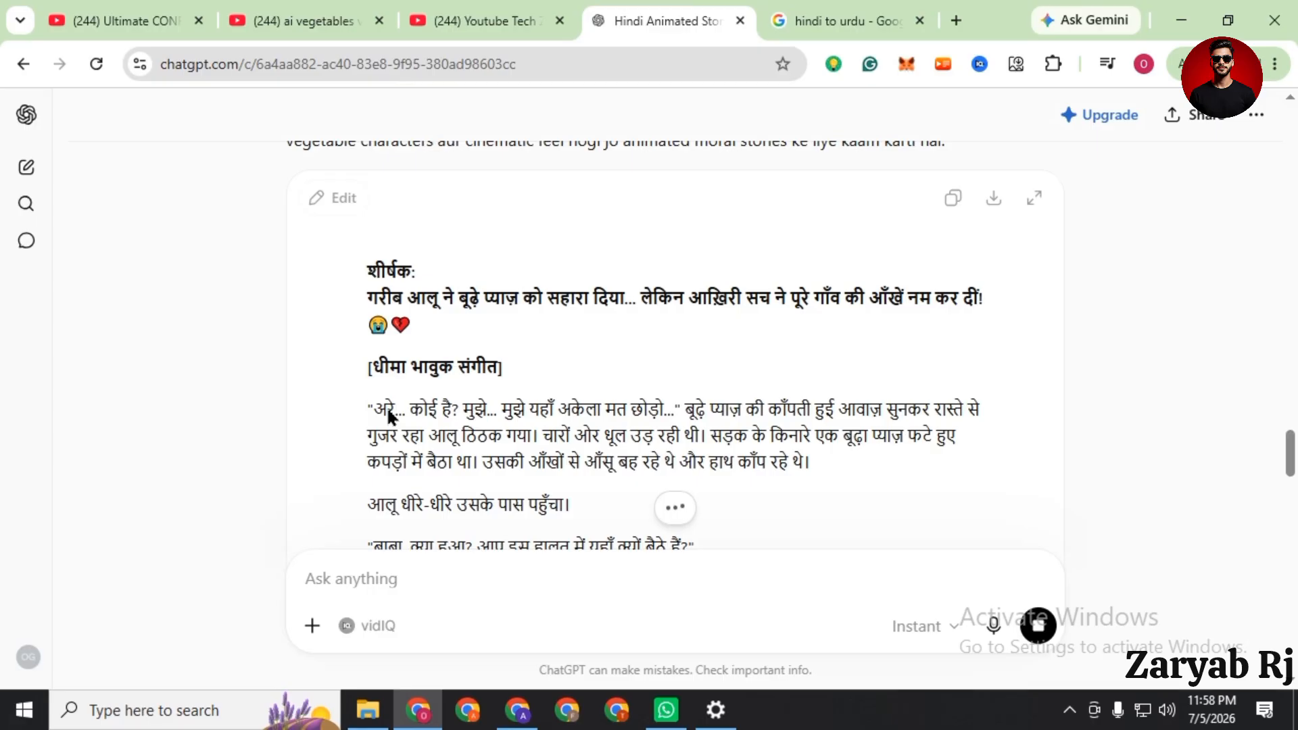
- Copy the generated script's title, music cue and opening paragraph, and translate them from Hindi to Urdu in Google's translator
{"action": "left_click", "coordinate": [365, 265]}
{"action": "left_click_drag", "start_coordinate": [807, 457], "coordinate": [369, 280]}
{"action": "right_click", "coordinate": [370, 267]}
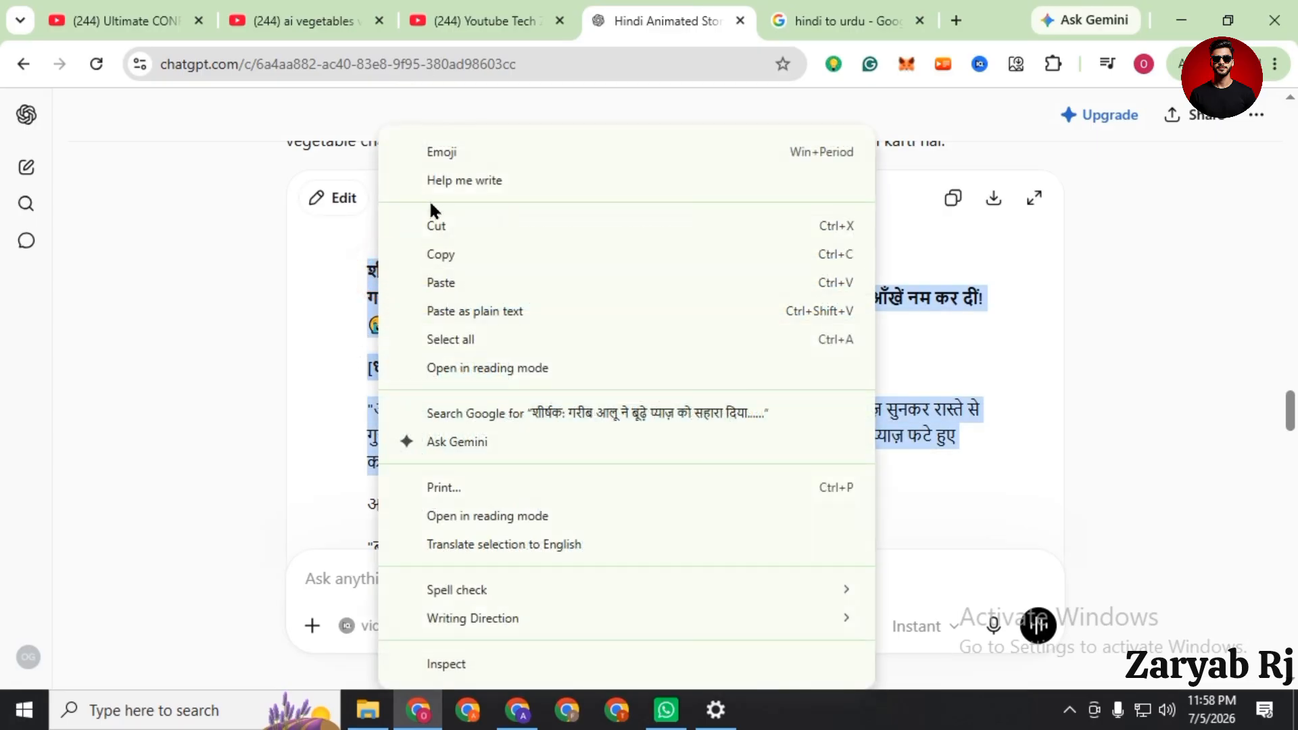
{"action": "left_click", "coordinate": [453, 252]}
{"action": "left_click", "coordinate": [904, 9]}
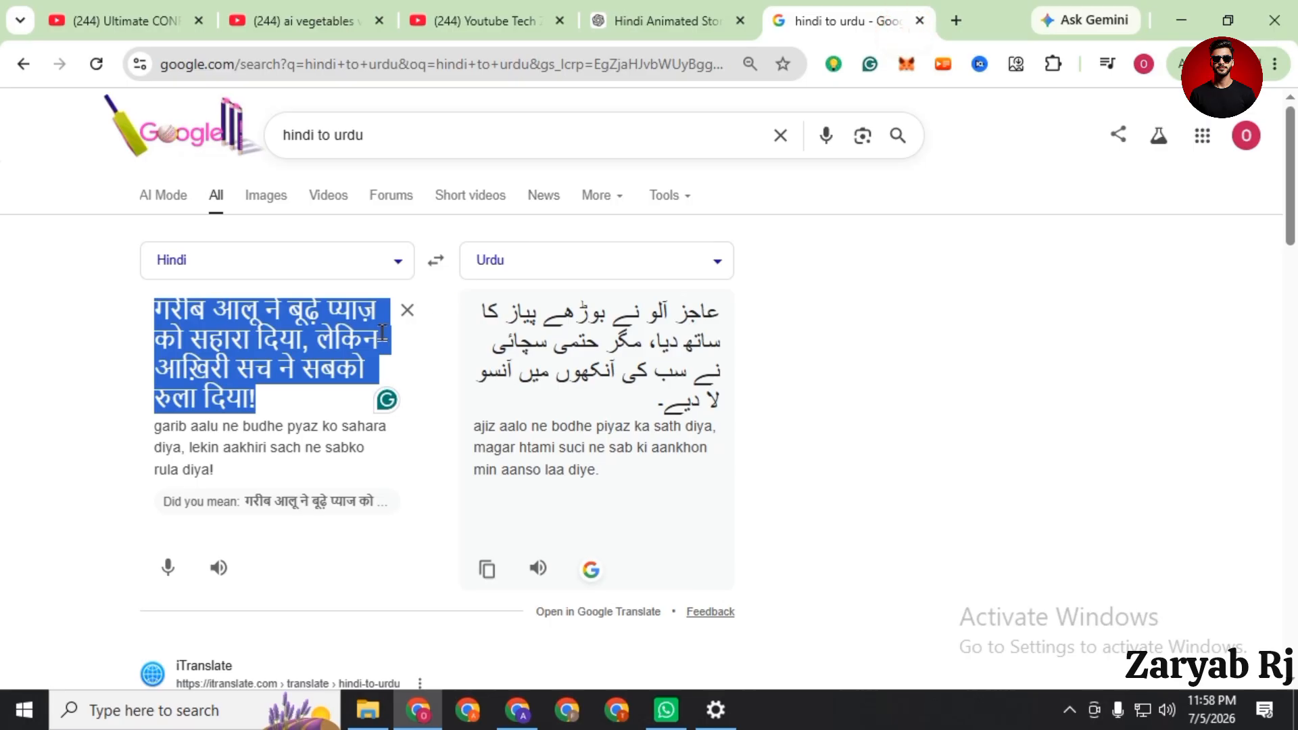
{"action": "key", "text": "ctrl+v"}
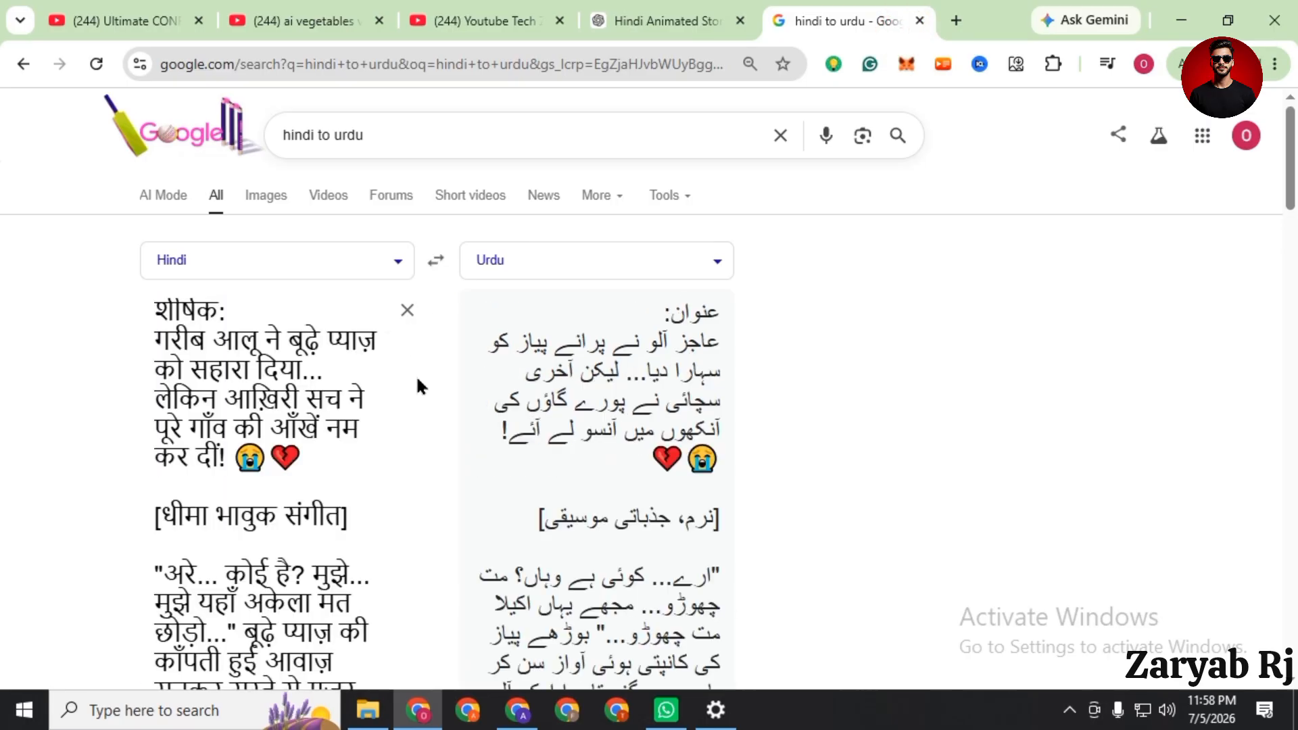
- Read the Urdu translation of the script's title, music cue and opening paragraph
{"action": "scroll", "coordinate": [578, 404], "scroll_direction": "down", "scroll_amount": 3}
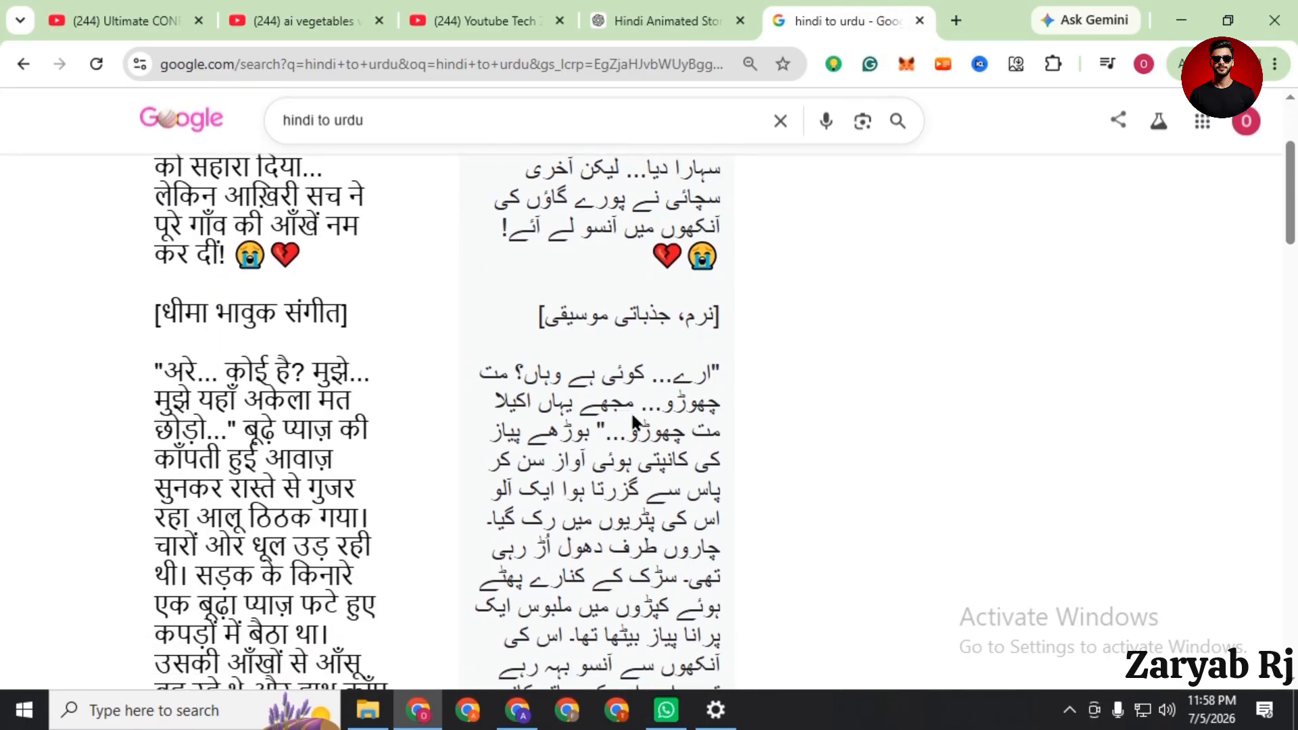
{"action": "scroll", "coordinate": [635, 342], "scroll_direction": "down", "scroll_amount": 2}
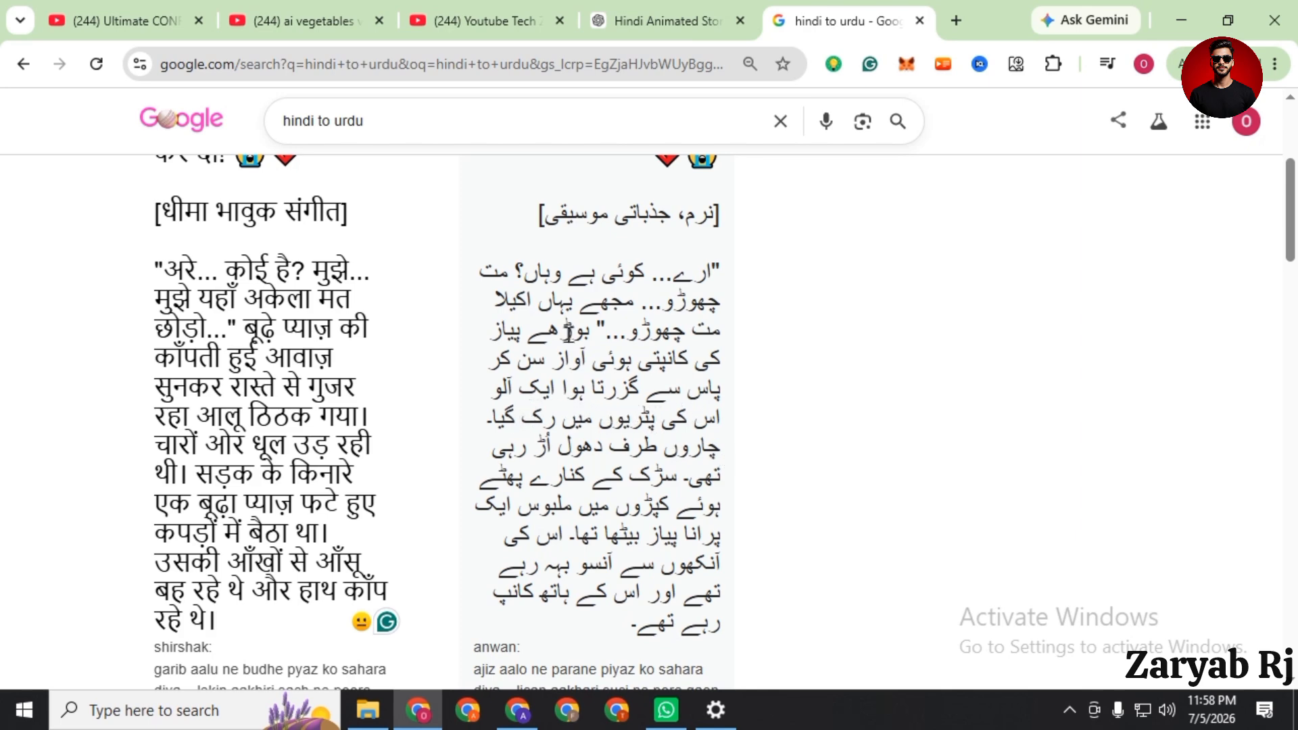
{"action": "scroll", "coordinate": [503, 440], "scroll_direction": "up", "scroll_amount": 10}
- Return to the ChatGPT conversation and review the rest of the generated Hindi script through to its closing question
{"action": "left_click", "coordinate": [649, 20]}
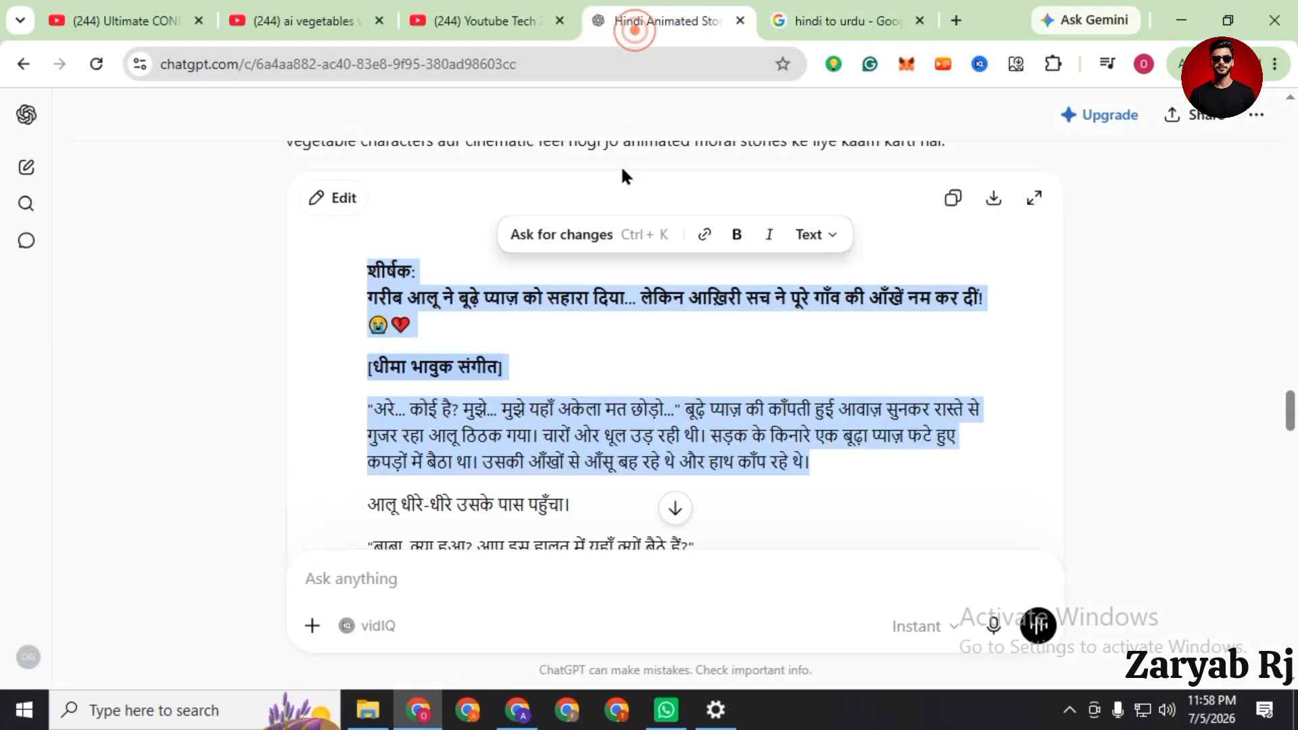
{"action": "left_click", "coordinate": [331, 21]}
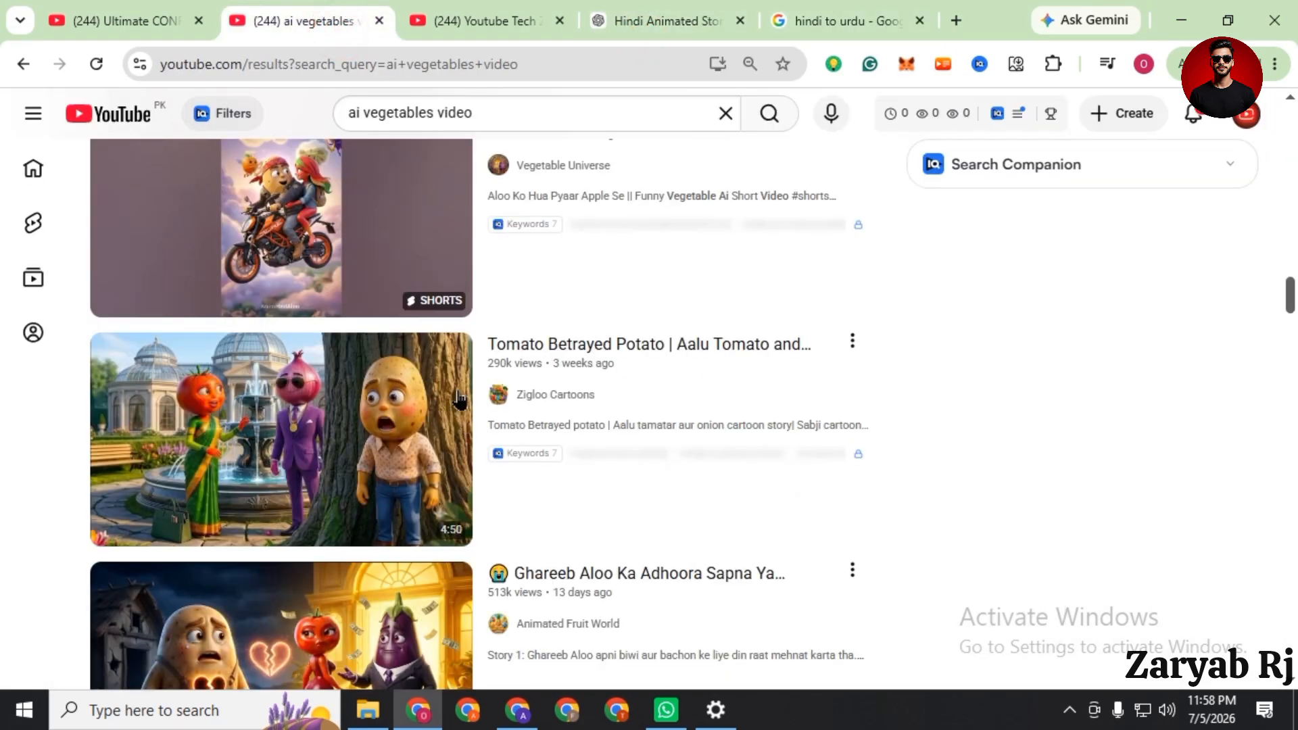
{"action": "left_click", "coordinate": [663, 20]}
{"action": "scroll", "coordinate": [643, 372], "scroll_direction": "down", "scroll_amount": 15}
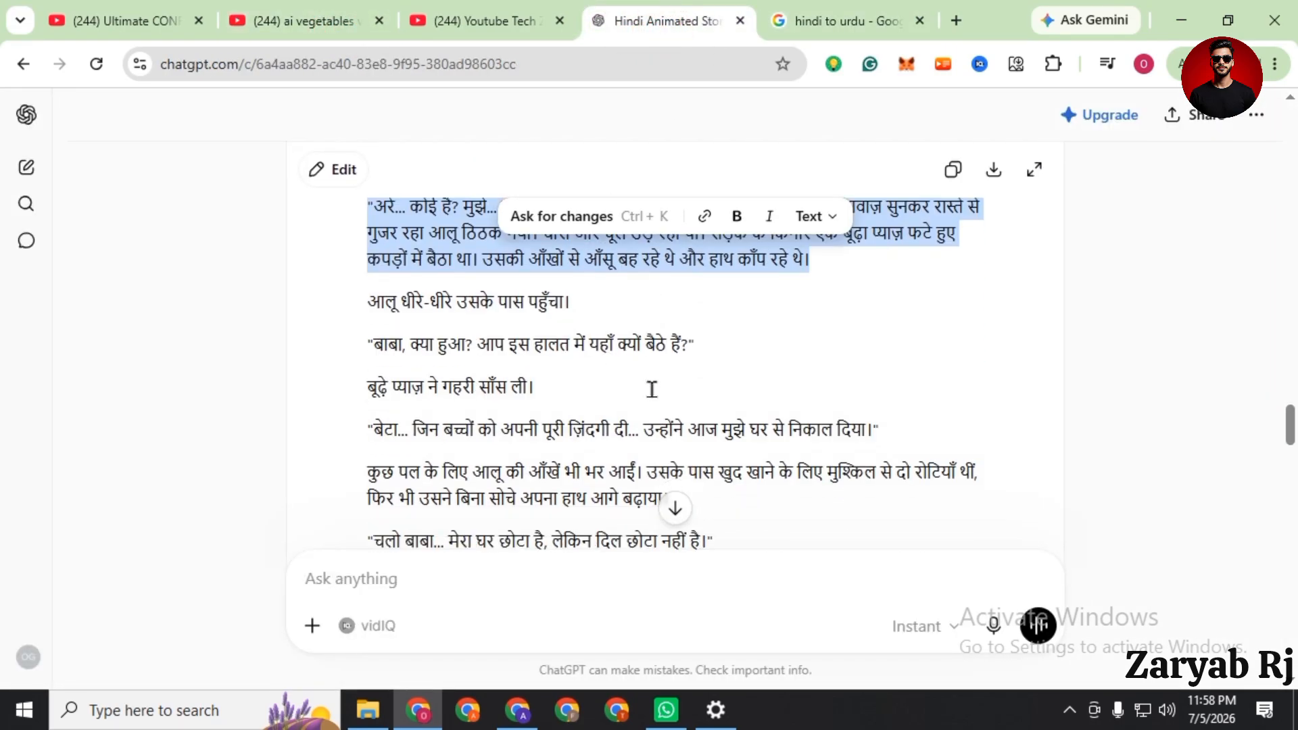
{"action": "scroll", "coordinate": [644, 372], "scroll_direction": "down", "scroll_amount": 10}
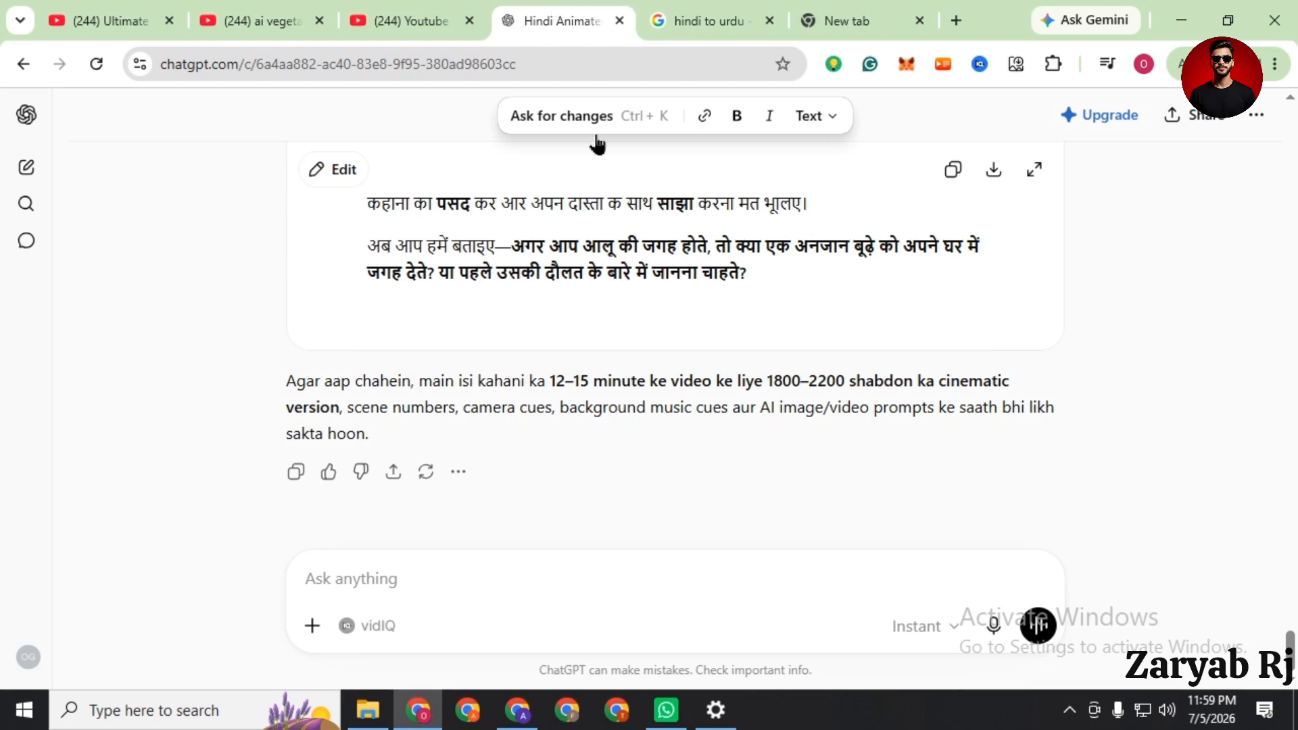
{"action": "scroll", "coordinate": [663, 295], "scroll_direction": "up", "scroll_amount": 5}
{"action": "scroll", "coordinate": [662, 296], "scroll_direction": "down", "scroll_amount": 6}
- Browse the YouTube results for "ai vegetables video" for examples of similar vegetable story videos
{"action": "left_click", "coordinate": [308, 19]}
{"action": "scroll", "coordinate": [356, 336], "scroll_direction": "down", "scroll_amount": 15}
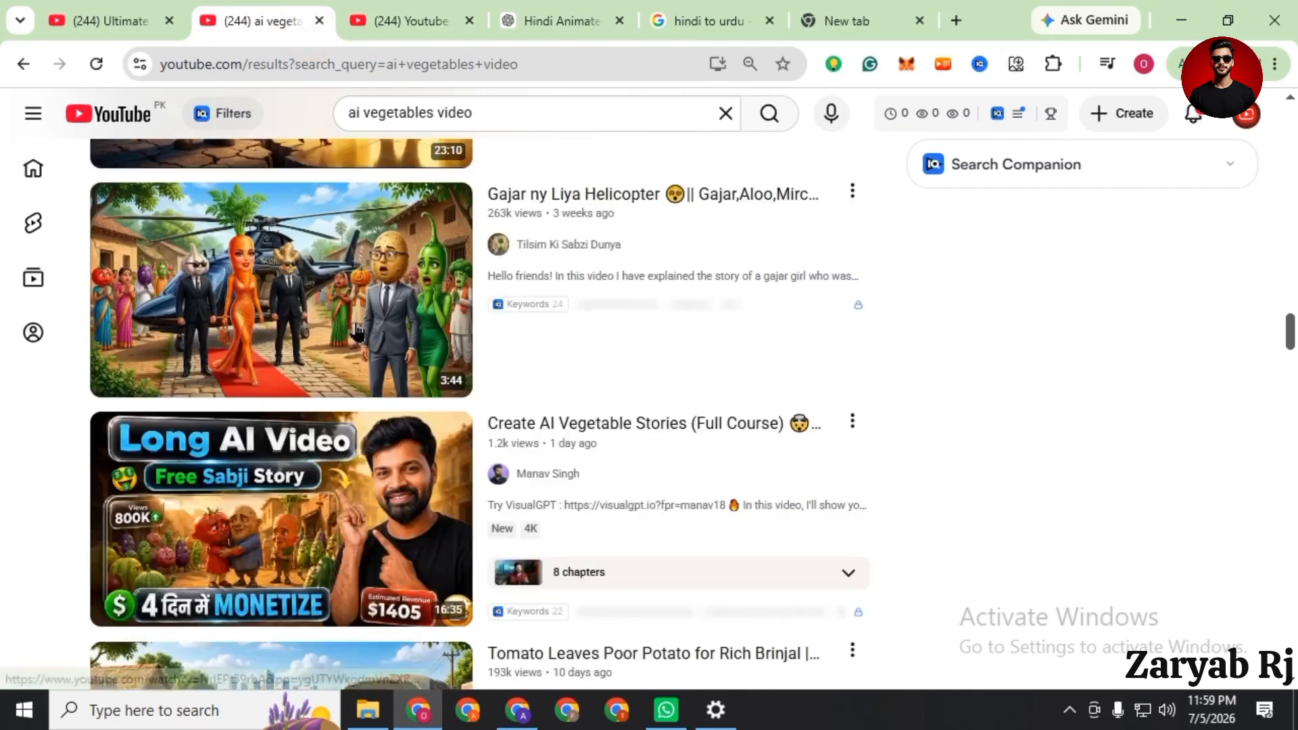
{"action": "scroll", "coordinate": [358, 331], "scroll_direction": "up", "scroll_amount": 20}
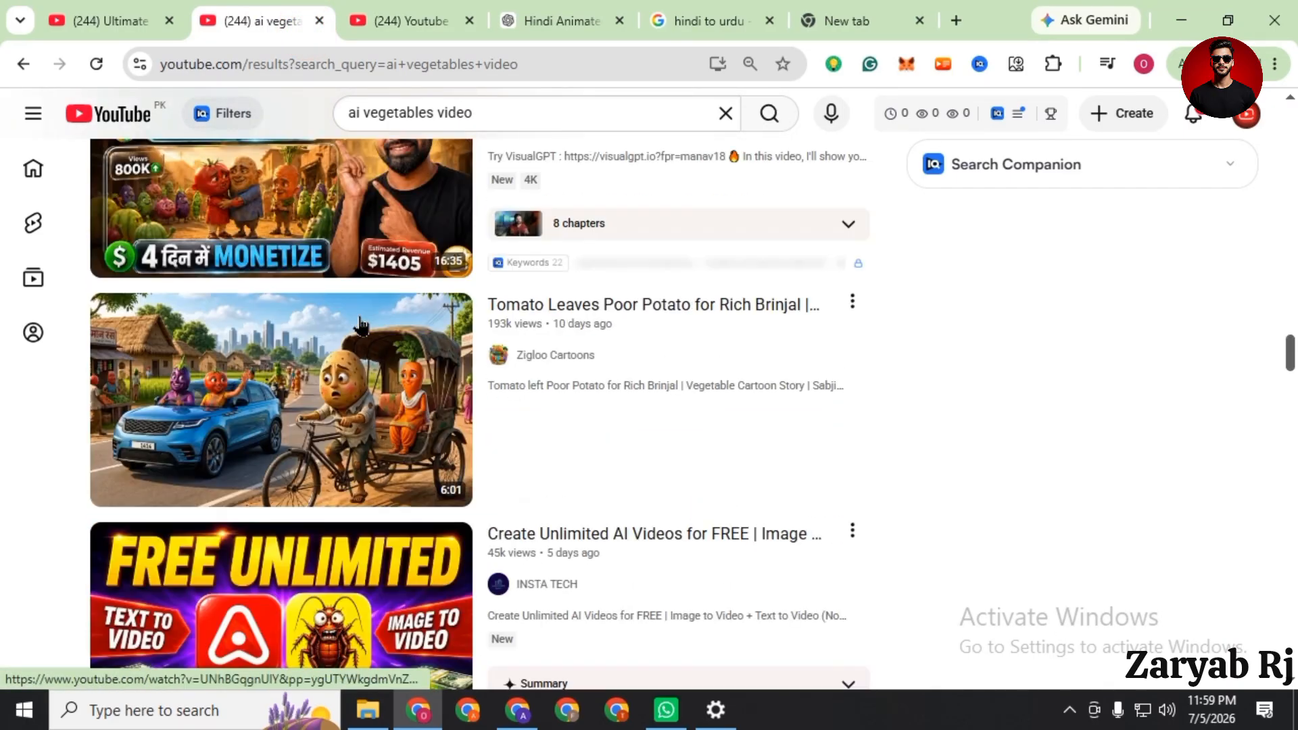
{"action": "mouse_move", "coordinate": [361, 326]}
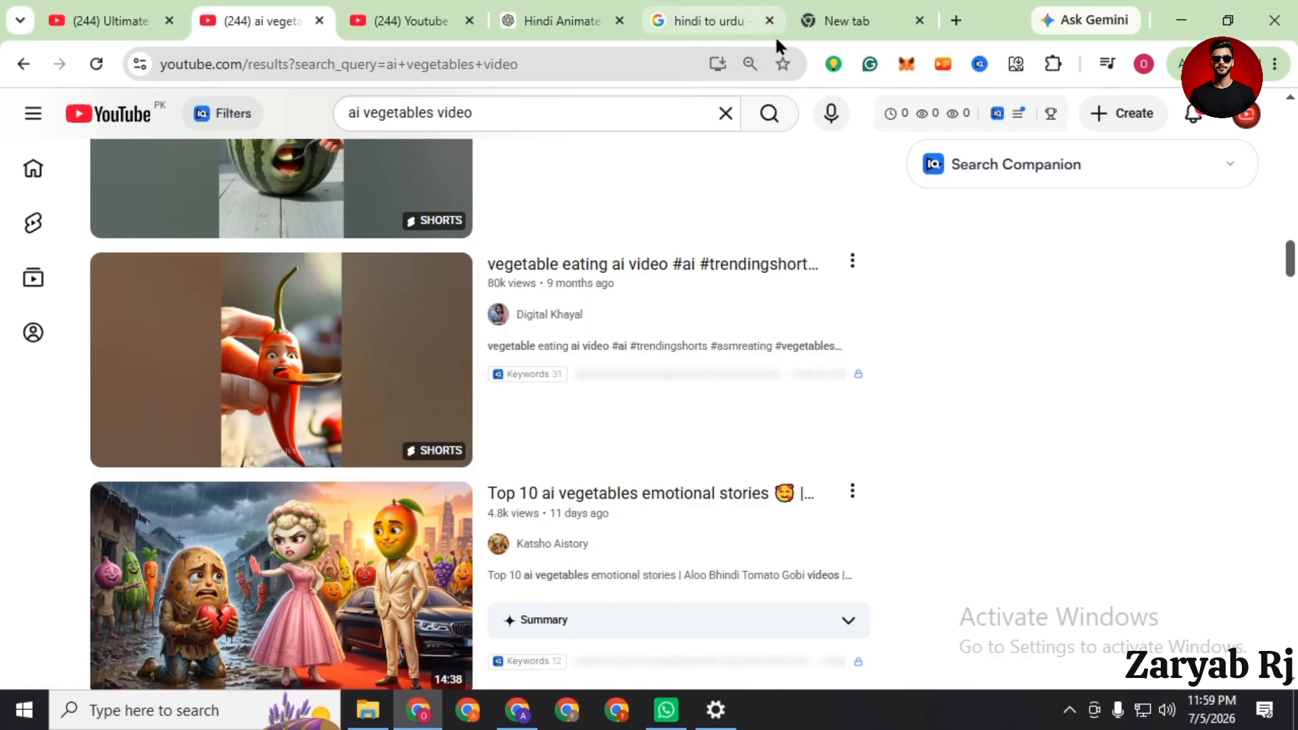
- Switch to Google Flow and create a new project
{"action": "mouse_move", "coordinate": [775, 35]}
{"action": "left_click", "coordinate": [831, 22]}
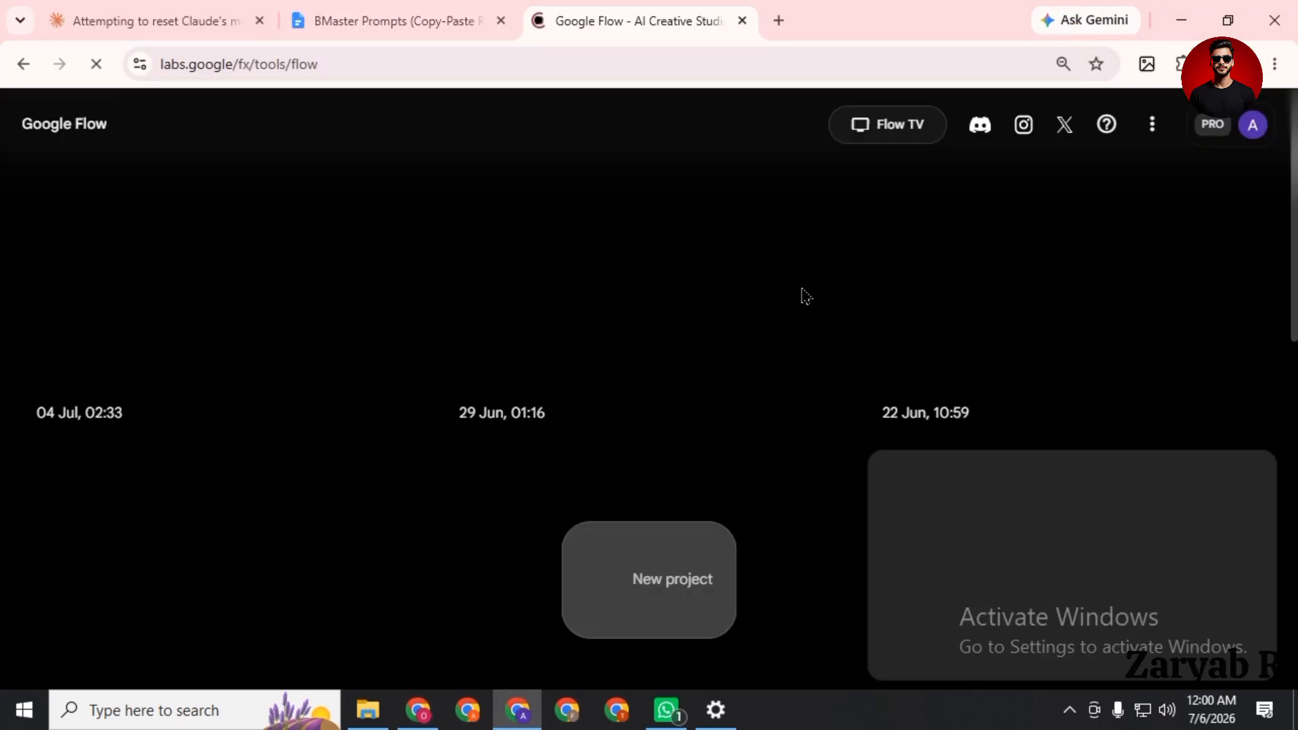
{"action": "left_click", "coordinate": [694, 573]}
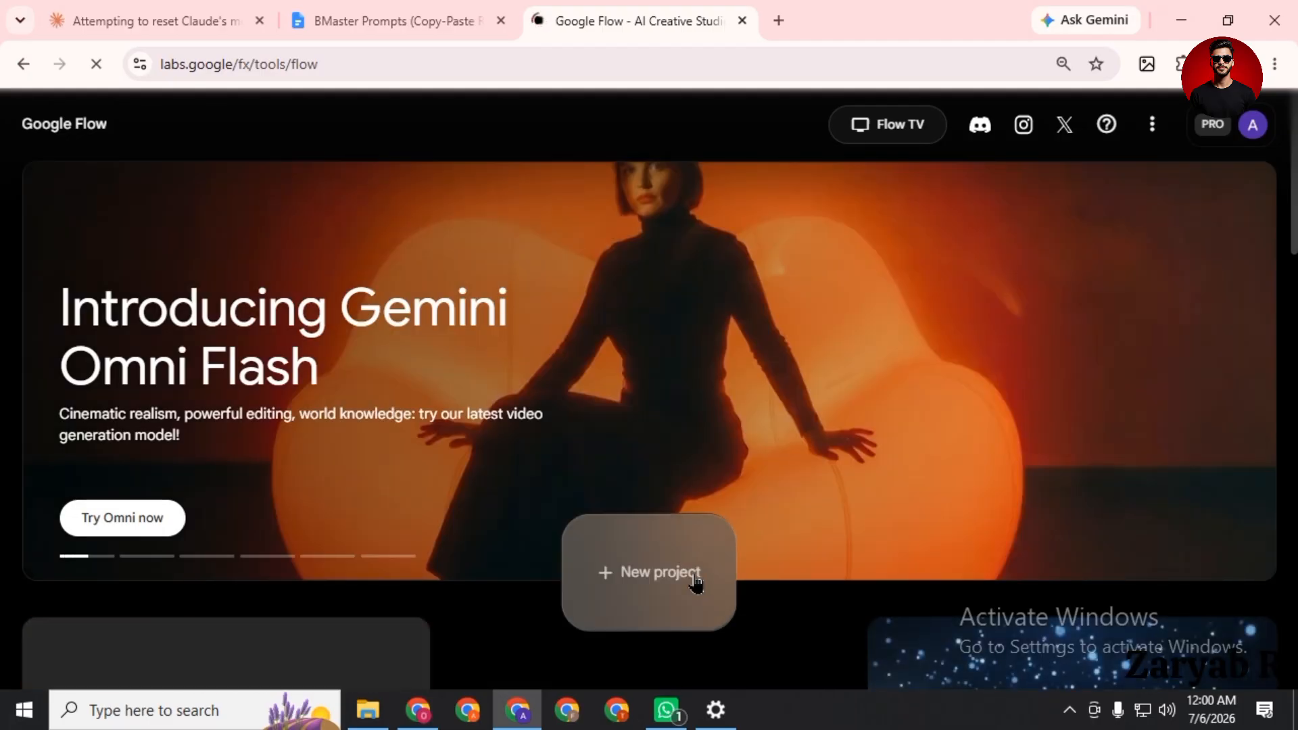
{"action": "left_click", "coordinate": [588, 580]}
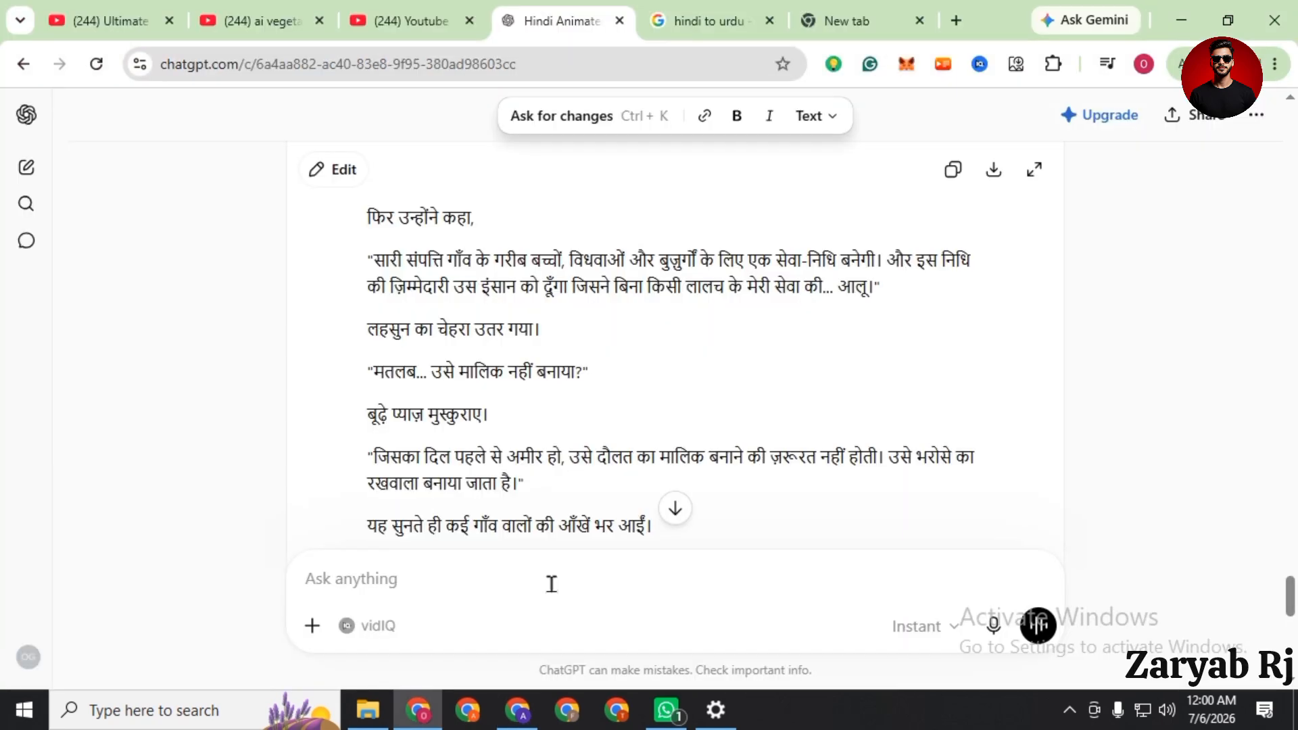
- Copy the full text of Master Prompt #3 (Flow AI Video Generation Prompts) from the Google Doc into ChatGPT's message box
{"action": "left_click", "coordinate": [518, 708]}
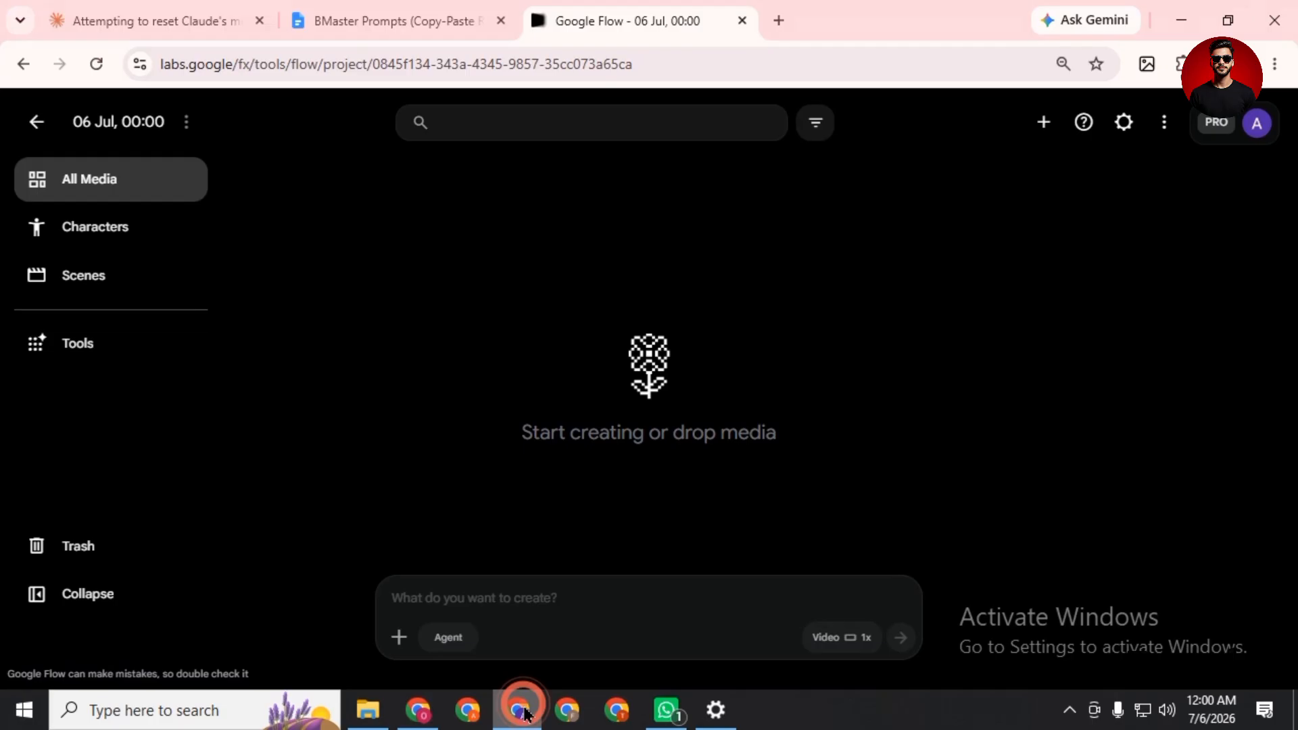
{"action": "left_click", "coordinate": [455, 19]}
{"action": "scroll", "coordinate": [465, 429], "scroll_direction": "down", "scroll_amount": 14}
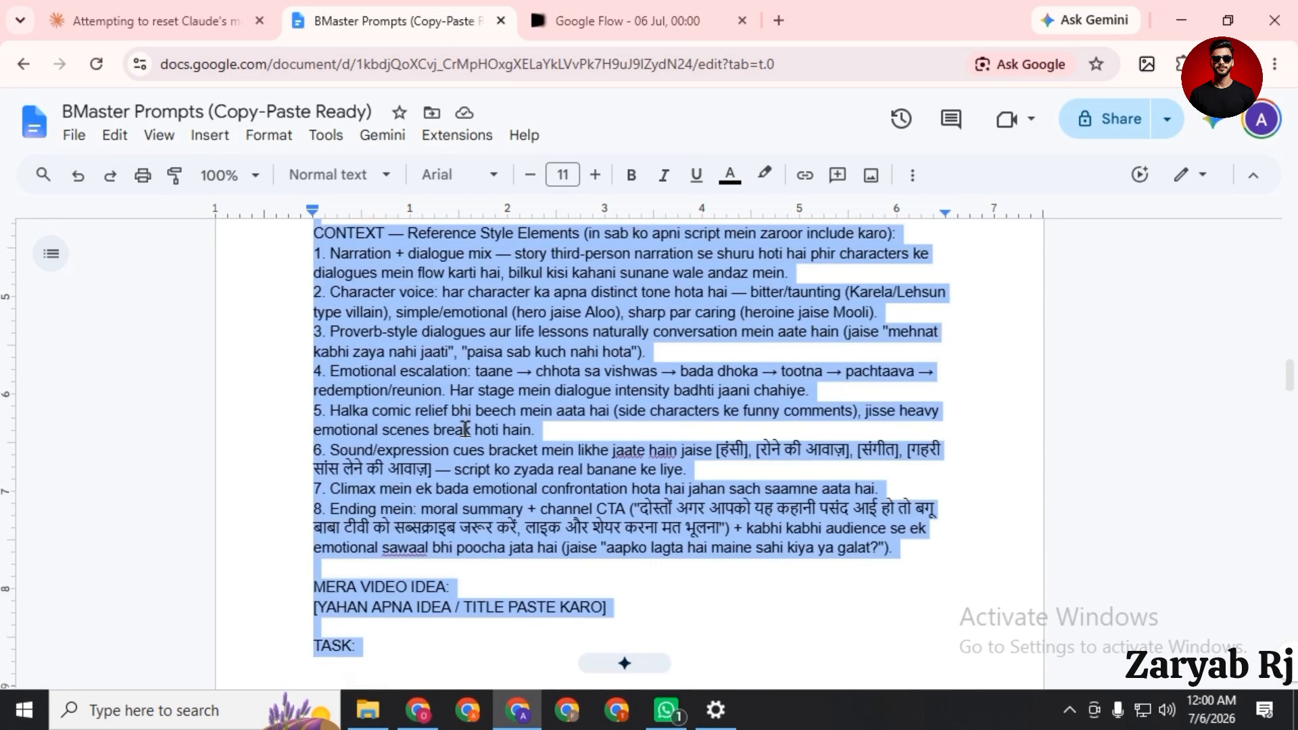
{"action": "left_click", "coordinate": [516, 515]}
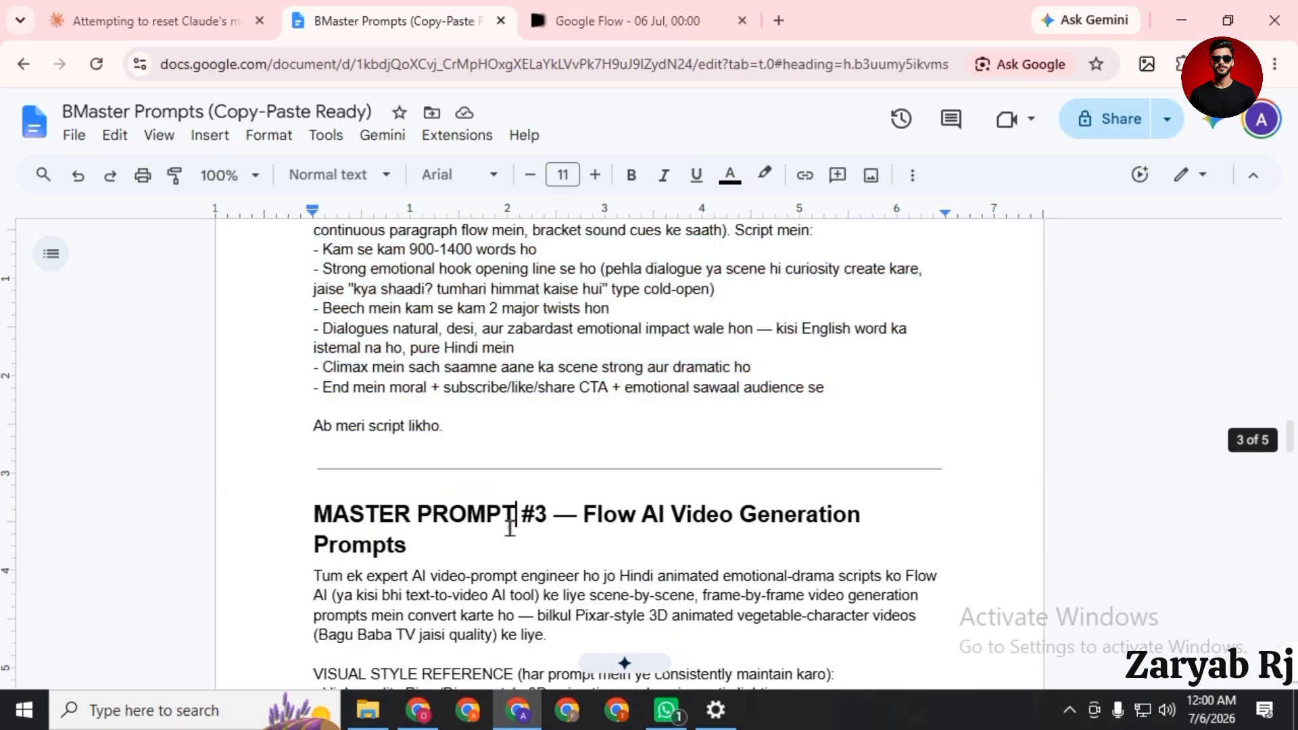
{"action": "left_click_drag", "start_coordinate": [589, 513], "coordinate": [855, 527]}
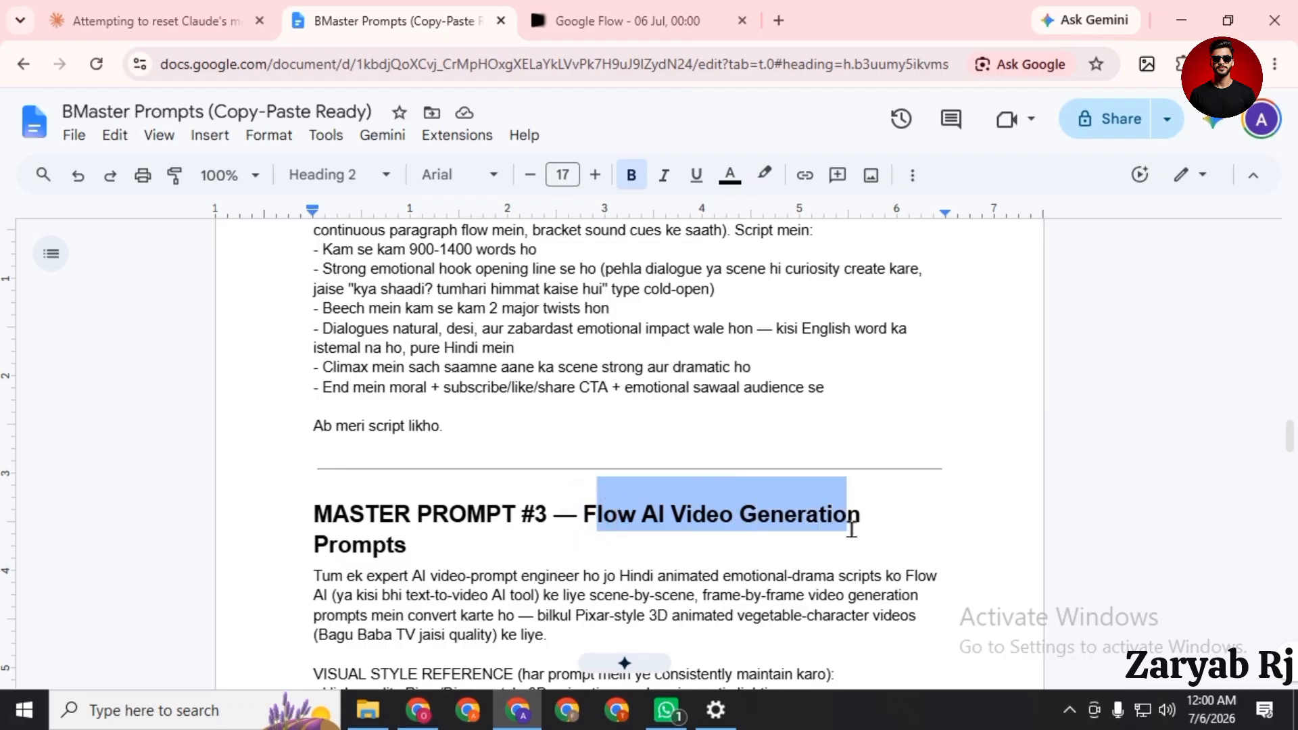
{"action": "scroll", "coordinate": [730, 464], "scroll_direction": "down", "scroll_amount": 3}
{"action": "left_click_drag", "start_coordinate": [317, 370], "coordinate": [643, 519]}
{"action": "scroll", "coordinate": [643, 519], "scroll_direction": "down", "scroll_amount": 2}
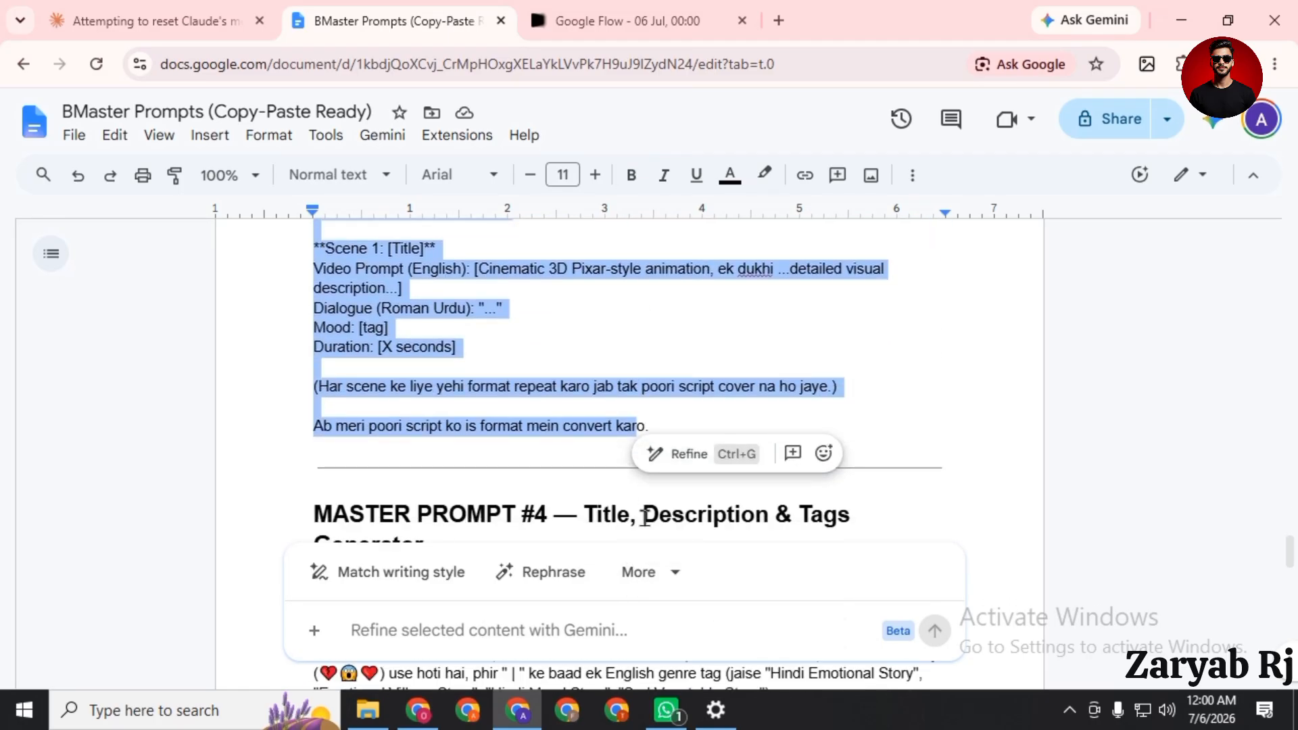
{"action": "scroll", "coordinate": [644, 514], "scroll_direction": "up", "scroll_amount": 2}
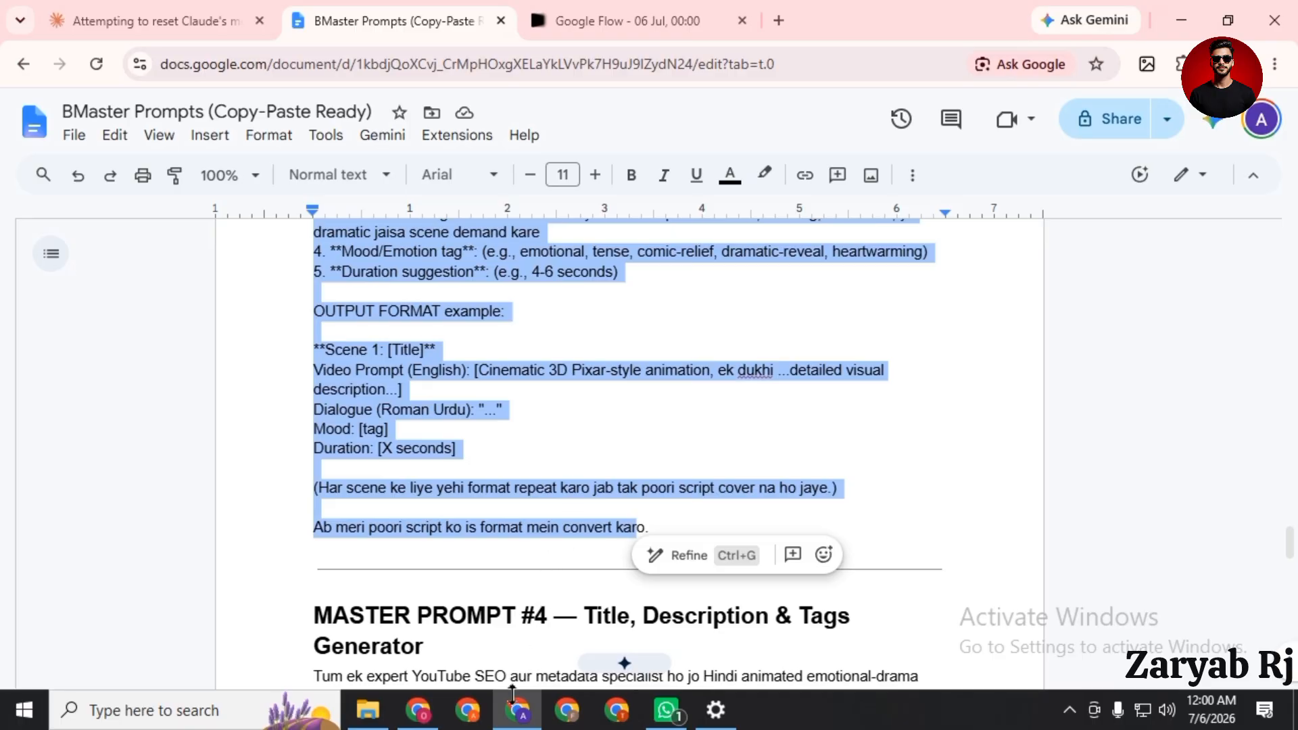
{"action": "left_click", "coordinate": [417, 710]}
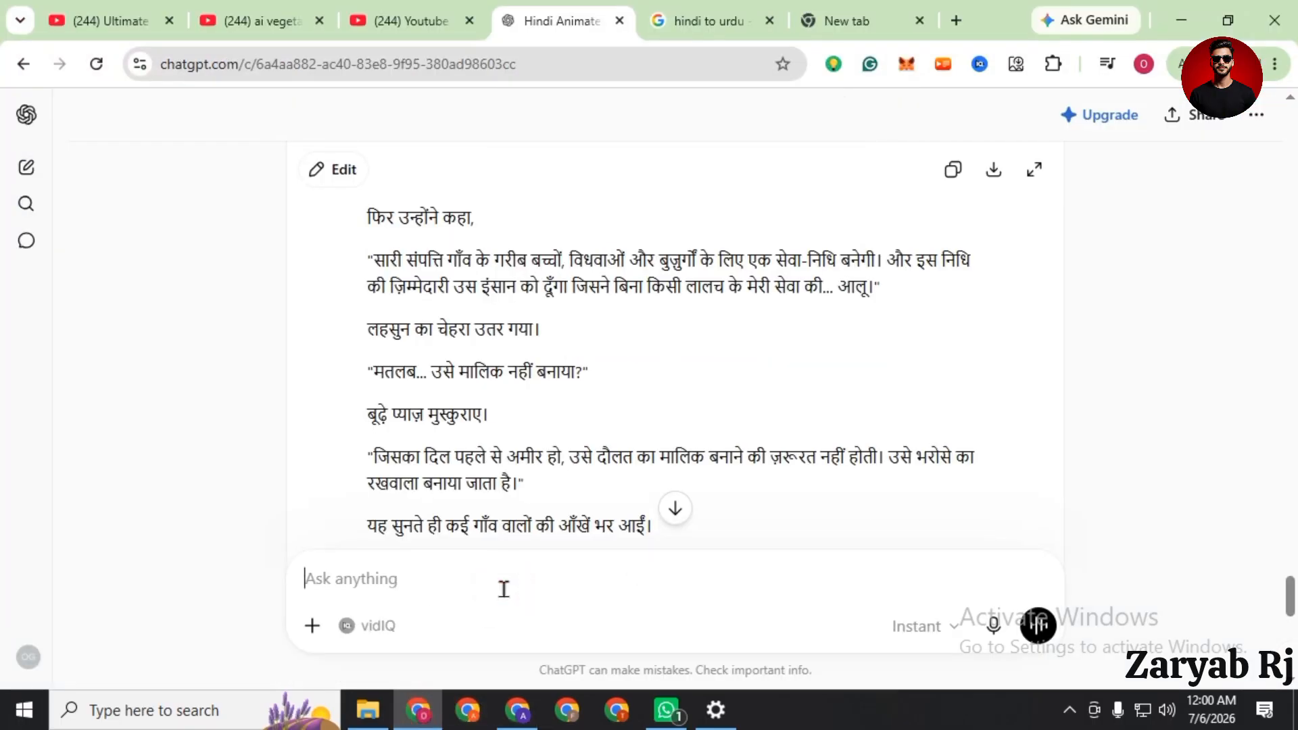
{"action": "key", "text": "ctrl+v"}
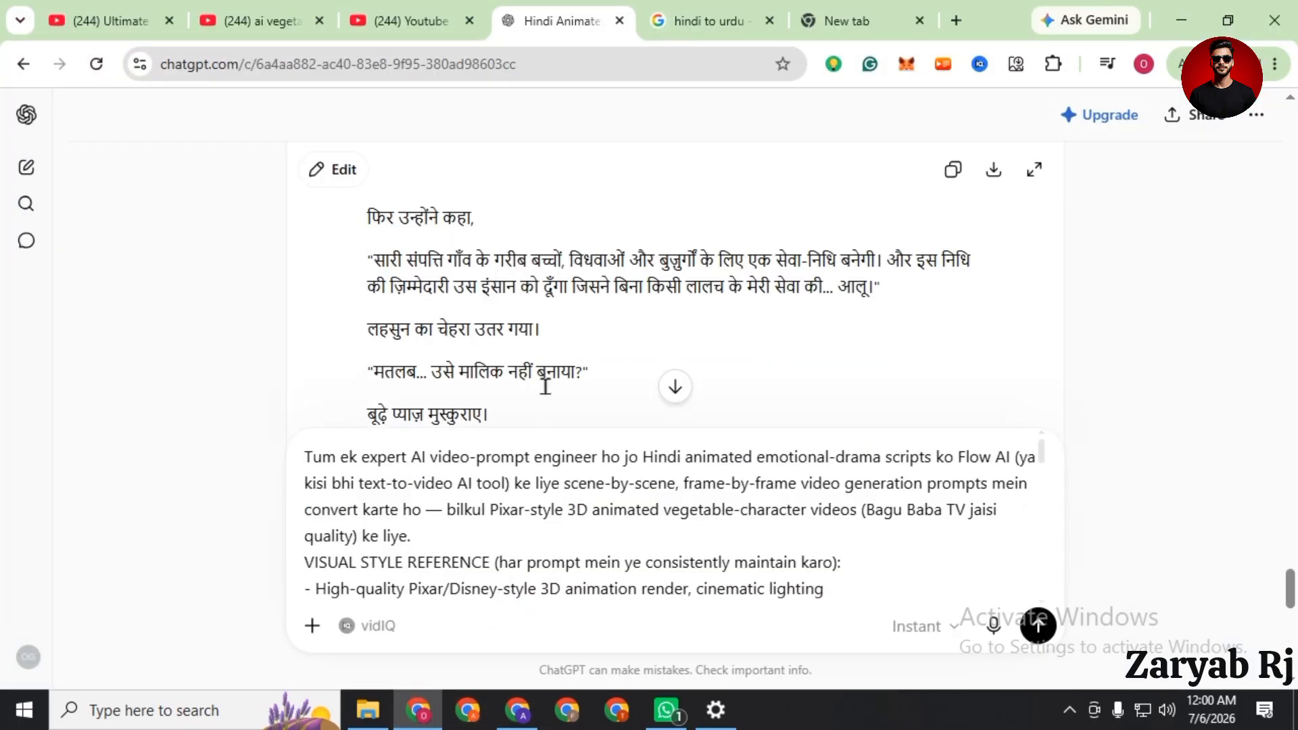
- Copy the complete generated Hindi script, starting from its title, out of the ChatGPT response
{"action": "scroll", "coordinate": [548, 375], "scroll_direction": "down", "scroll_amount": 5}
{"action": "scroll", "coordinate": [903, 267], "scroll_direction": "up", "scroll_amount": 15}
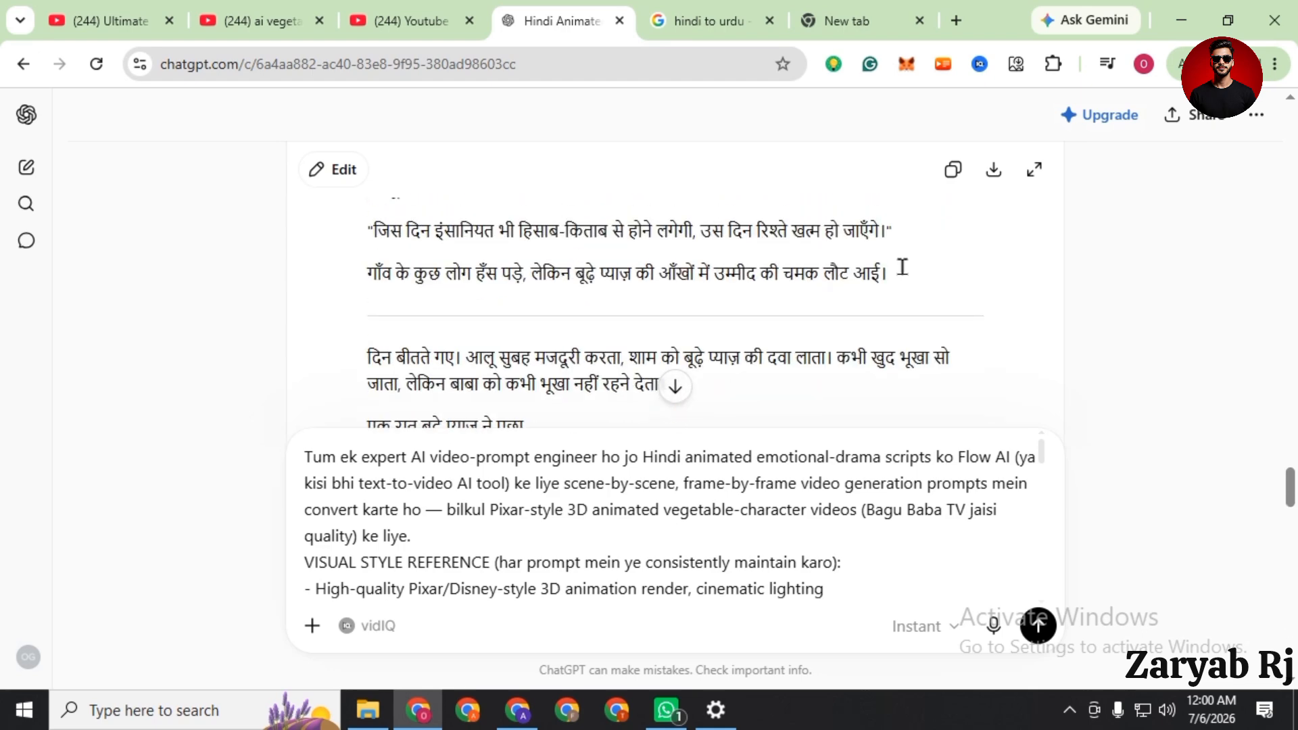
{"action": "scroll", "coordinate": [902, 266], "scroll_direction": "up", "scroll_amount": 5}
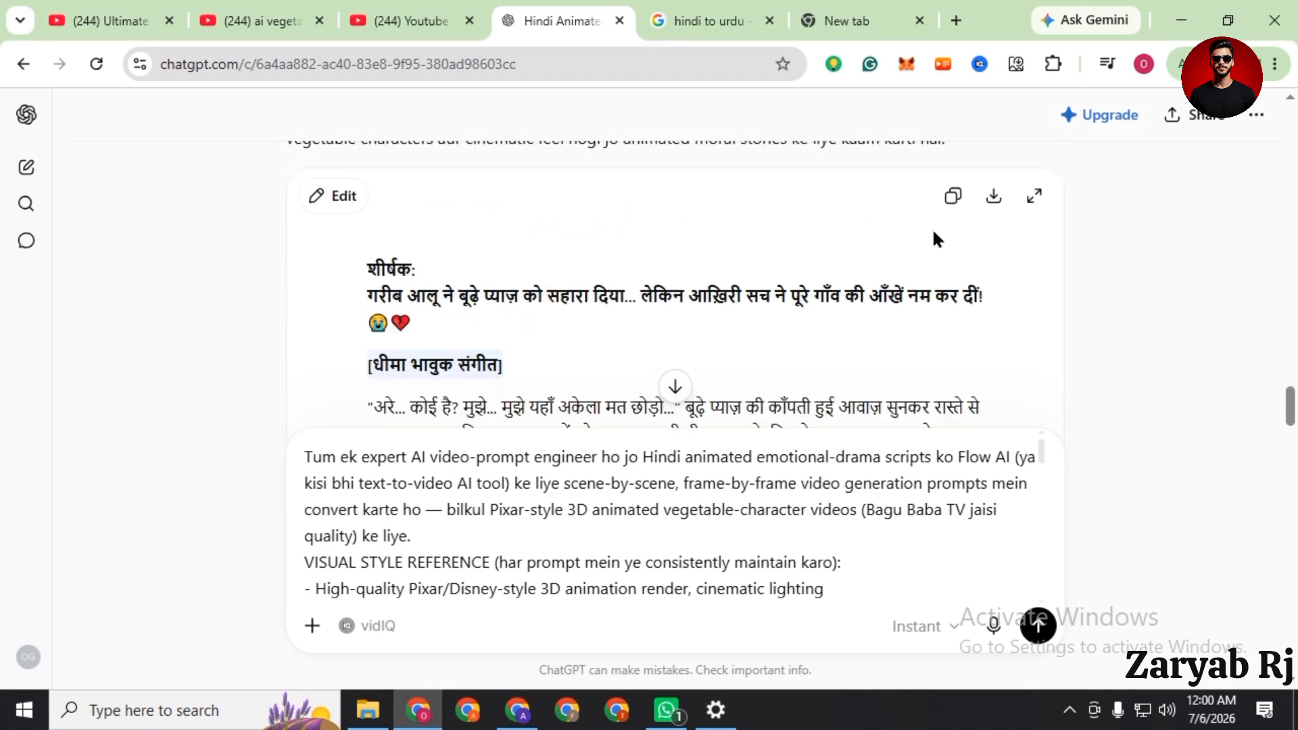
{"action": "left_click", "coordinate": [952, 196]}
- Replace the "YAHAN APNI FULL SCRIPT PASTE KARO" placeholder in the unsent prompt with the copied Hindi script, and submit it
{"action": "scroll", "coordinate": [572, 508], "scroll_direction": "down", "scroll_amount": 5}
{"action": "scroll", "coordinate": [573, 508], "scroll_direction": "down", "scroll_amount": 1}
{"action": "scroll", "coordinate": [570, 521], "scroll_direction": "up", "scroll_amount": 15}
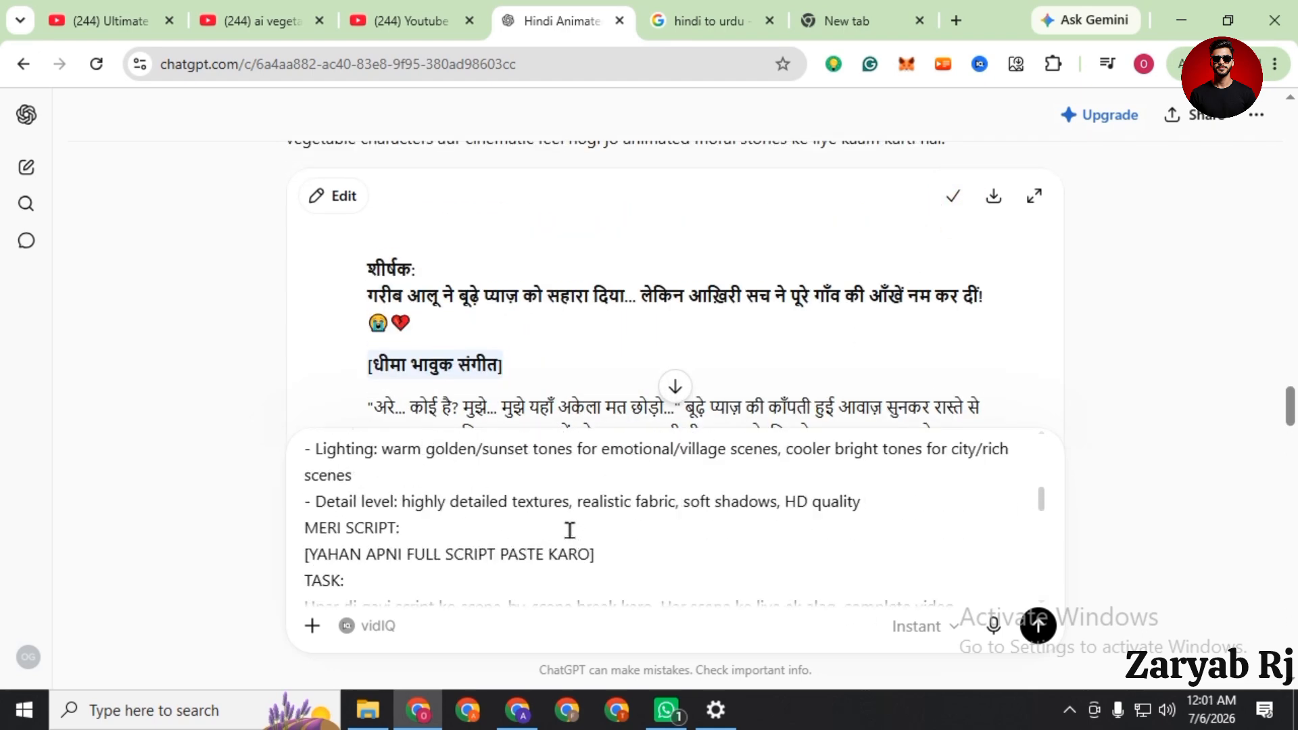
{"action": "scroll", "coordinate": [559, 534], "scroll_direction": "down", "scroll_amount": 2}
{"action": "scroll", "coordinate": [560, 534], "scroll_direction": "up", "scroll_amount": 2}
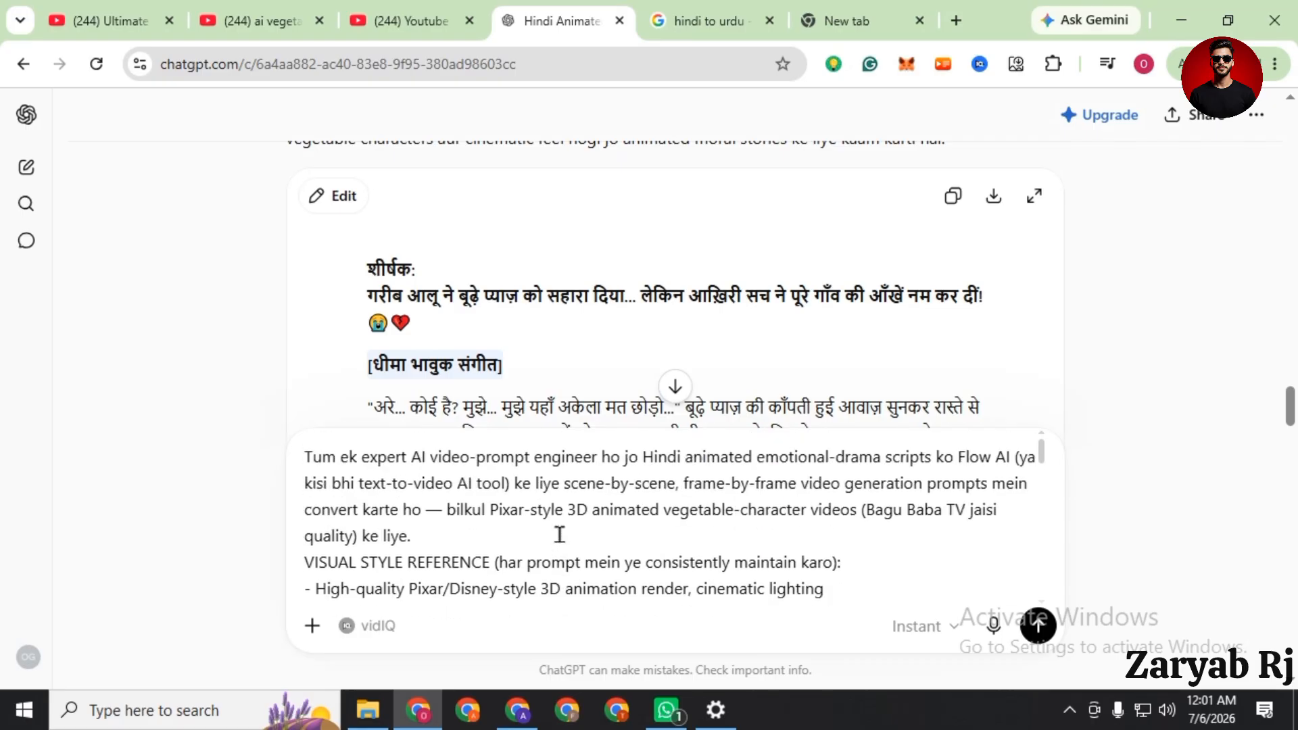
{"action": "scroll", "coordinate": [560, 534], "scroll_direction": "down", "scroll_amount": 5}
{"action": "scroll", "coordinate": [560, 534], "scroll_direction": "down", "scroll_amount": 2}
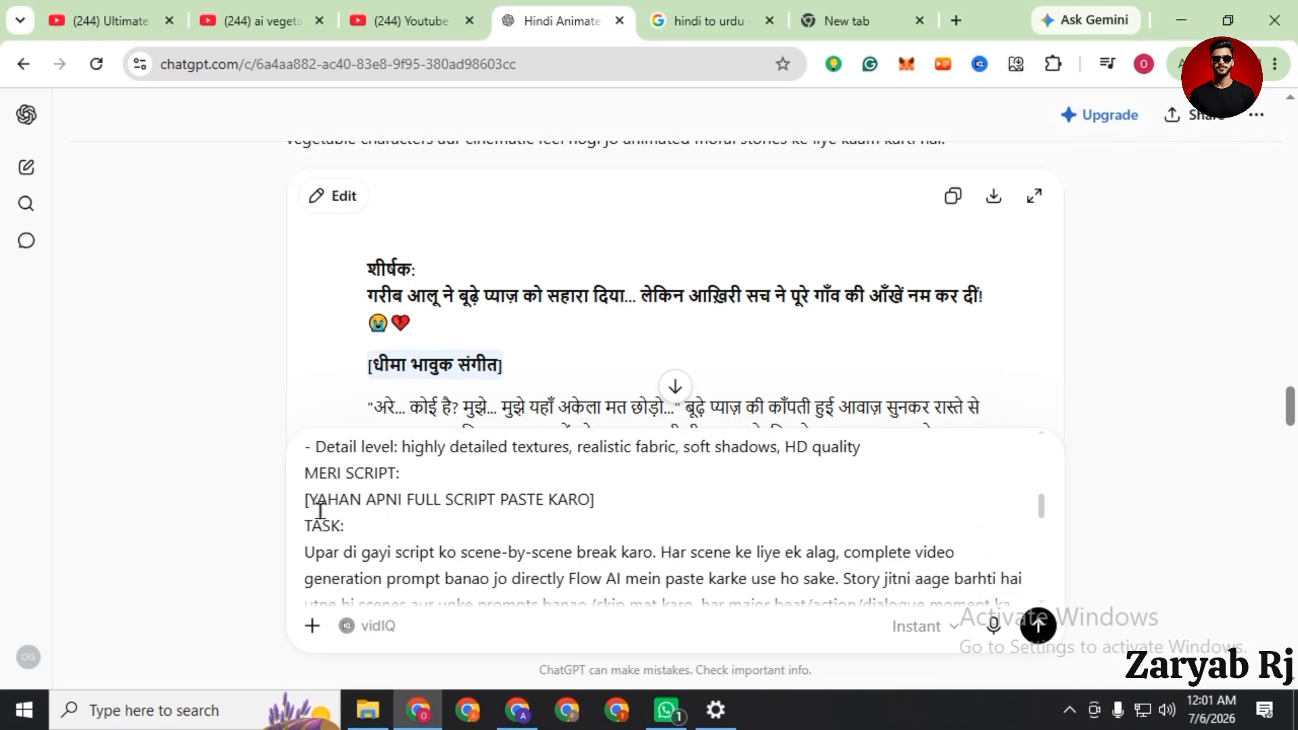
{"action": "left_click_drag", "start_coordinate": [311, 498], "coordinate": [585, 494]}
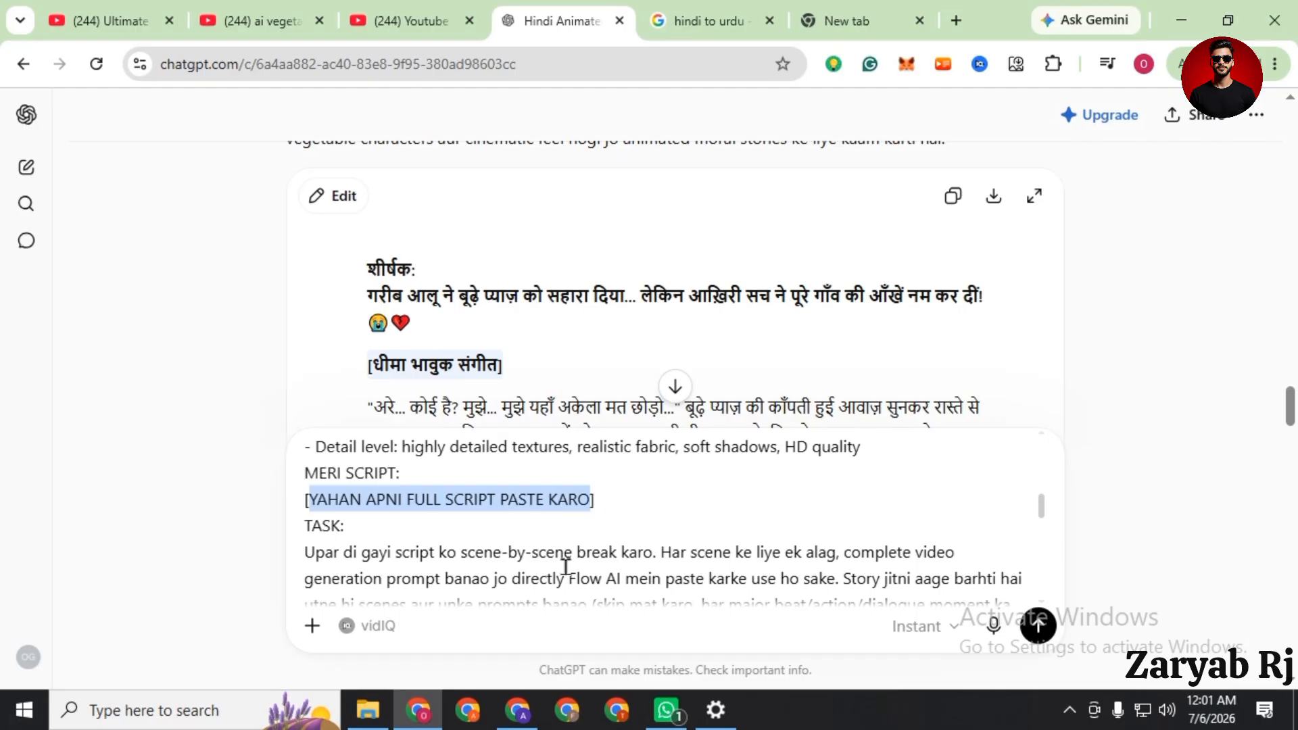
{"action": "key", "text": "ctrl+v"}
{"action": "scroll", "coordinate": [517, 544], "scroll_direction": "down", "scroll_amount": 15}
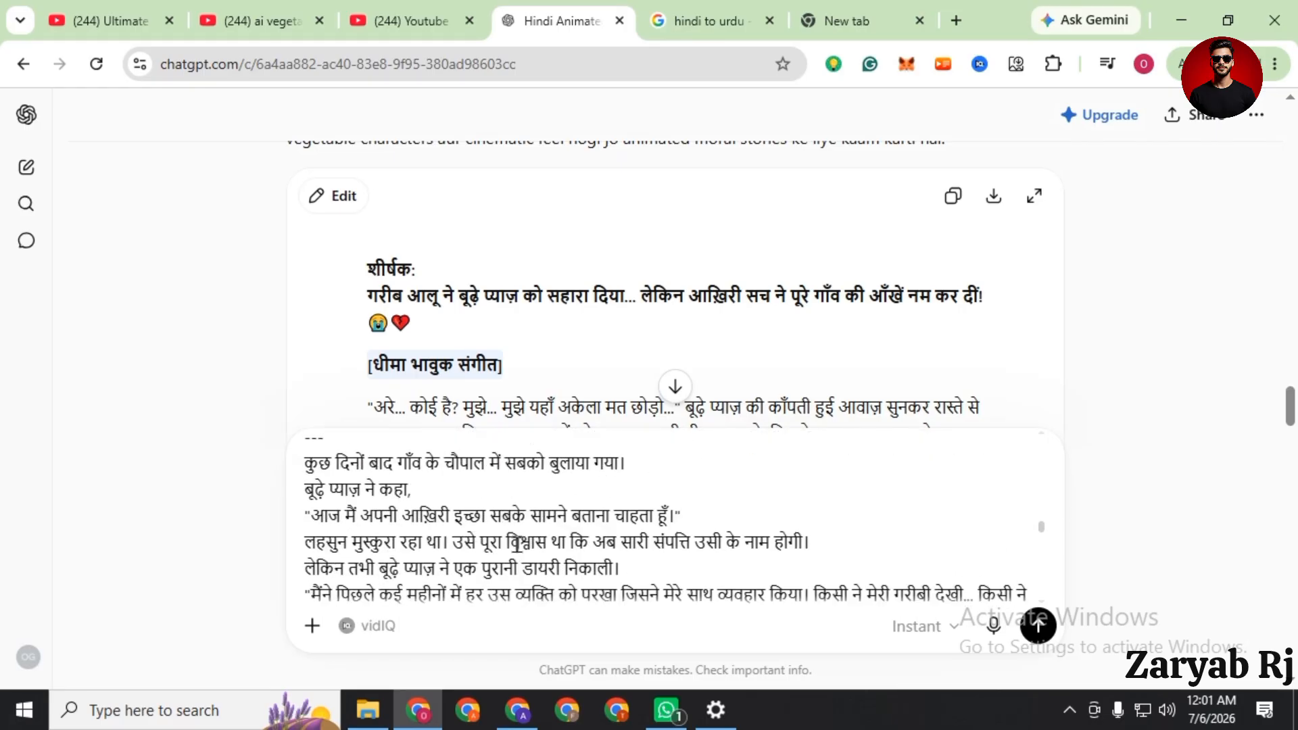
{"action": "left_click", "coordinate": [1038, 625]}
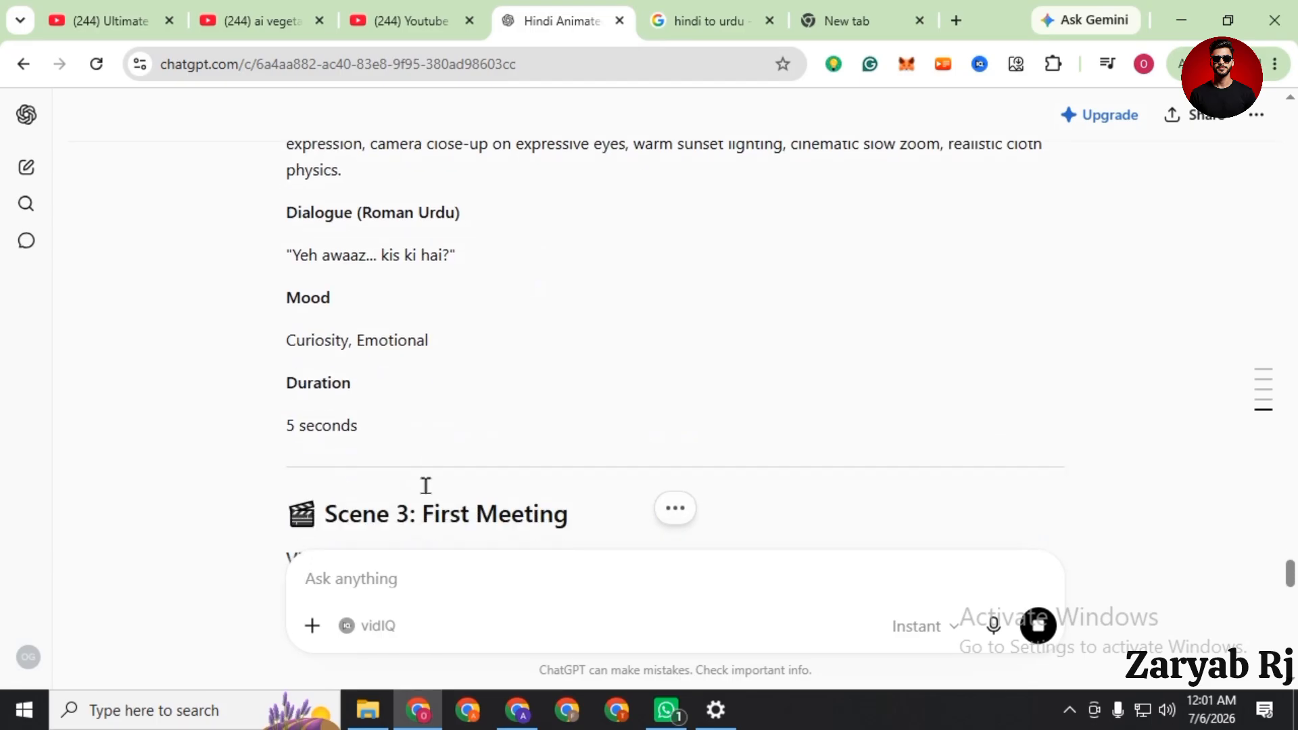
- Copy Scene 1's English video prompt and Roman Urdu dialogue from the ChatGPT response
{"action": "scroll", "coordinate": [427, 480], "scroll_direction": "up", "scroll_amount": 20}
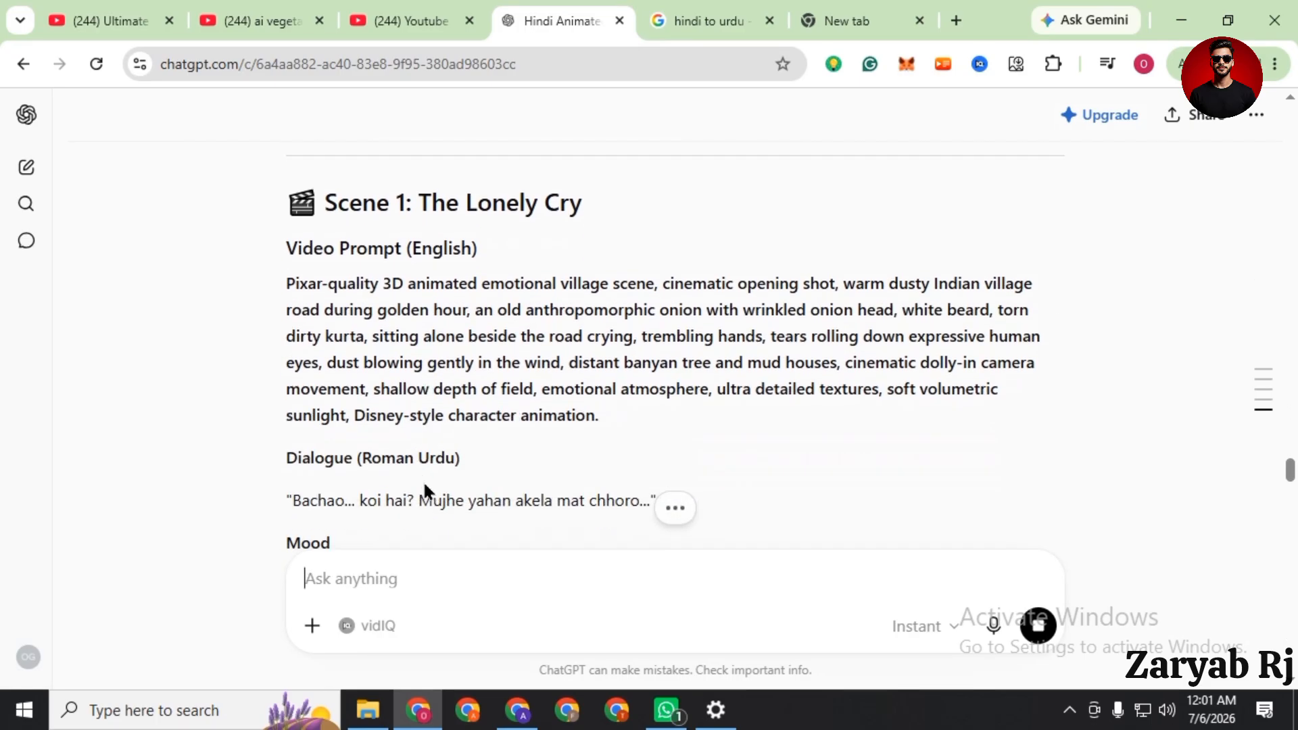
{"action": "scroll", "coordinate": [403, 452], "scroll_direction": "down", "scroll_amount": 2}
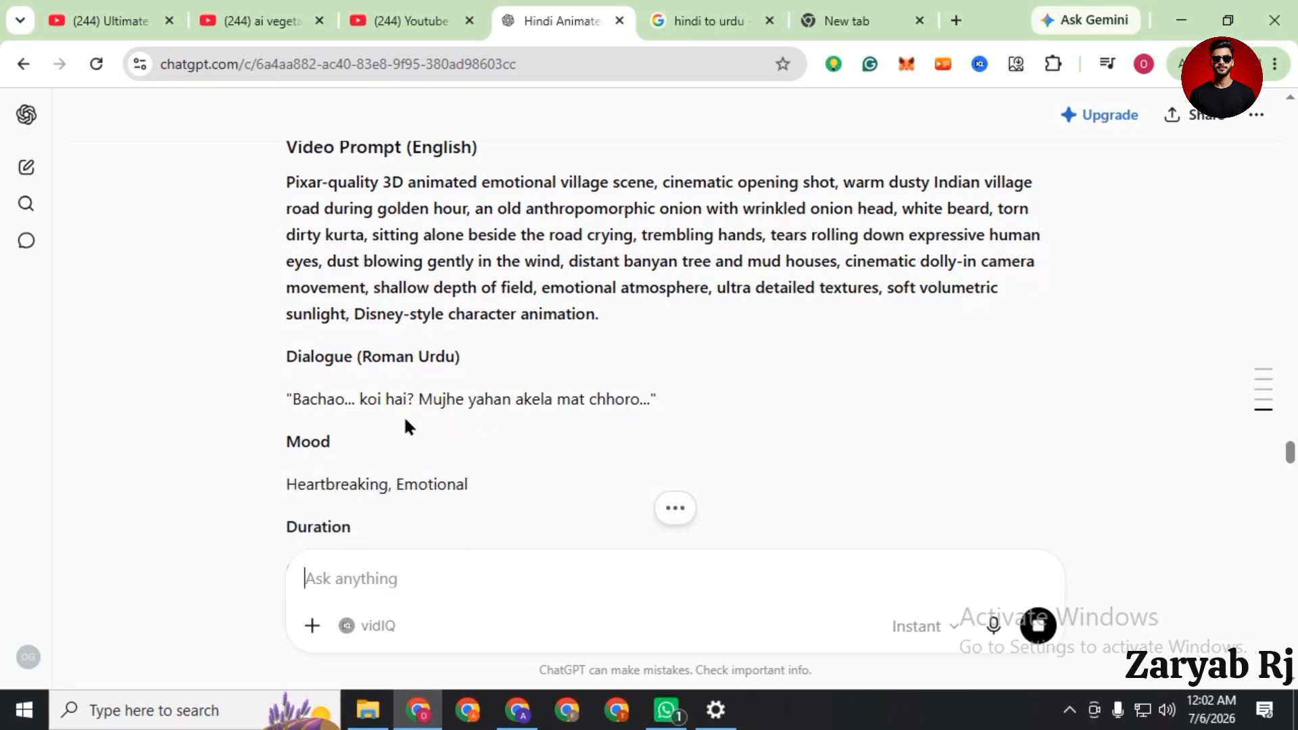
{"action": "scroll", "coordinate": [406, 396], "scroll_direction": "up", "scroll_amount": 2}
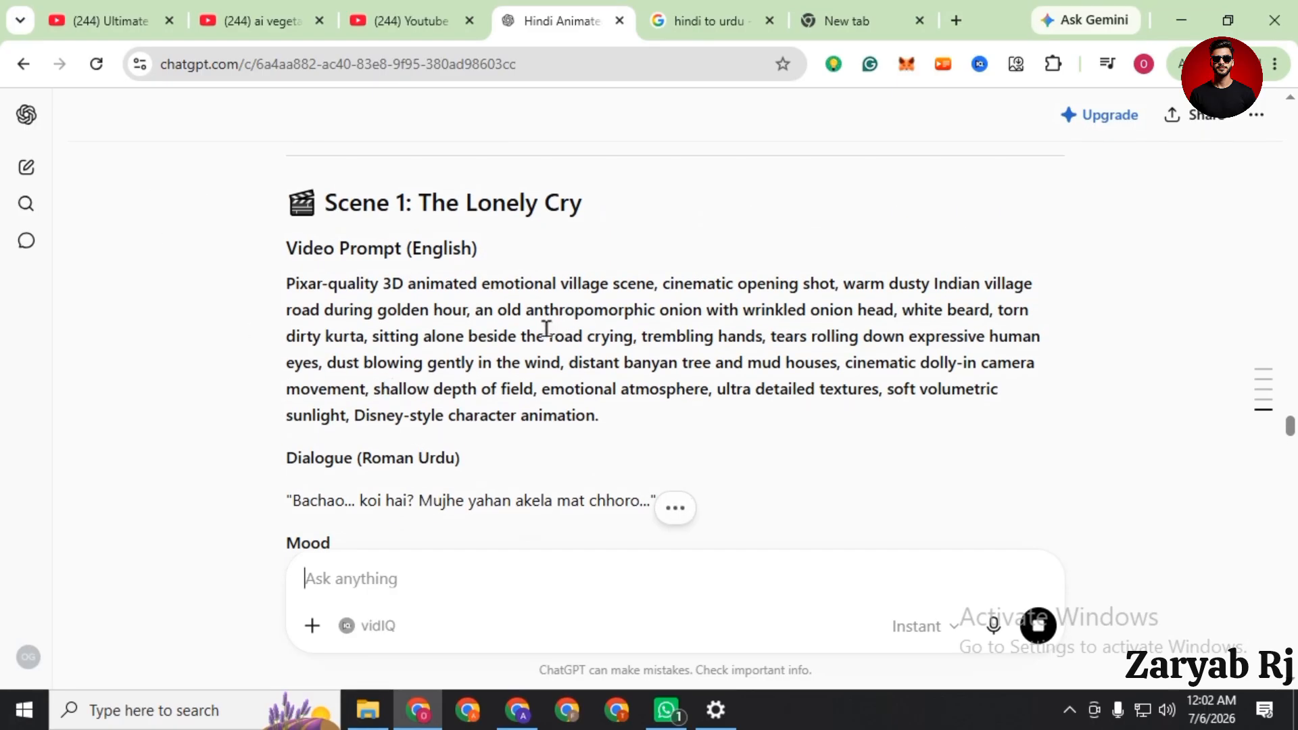
{"action": "scroll", "coordinate": [297, 277], "scroll_direction": "down", "scroll_amount": 2}
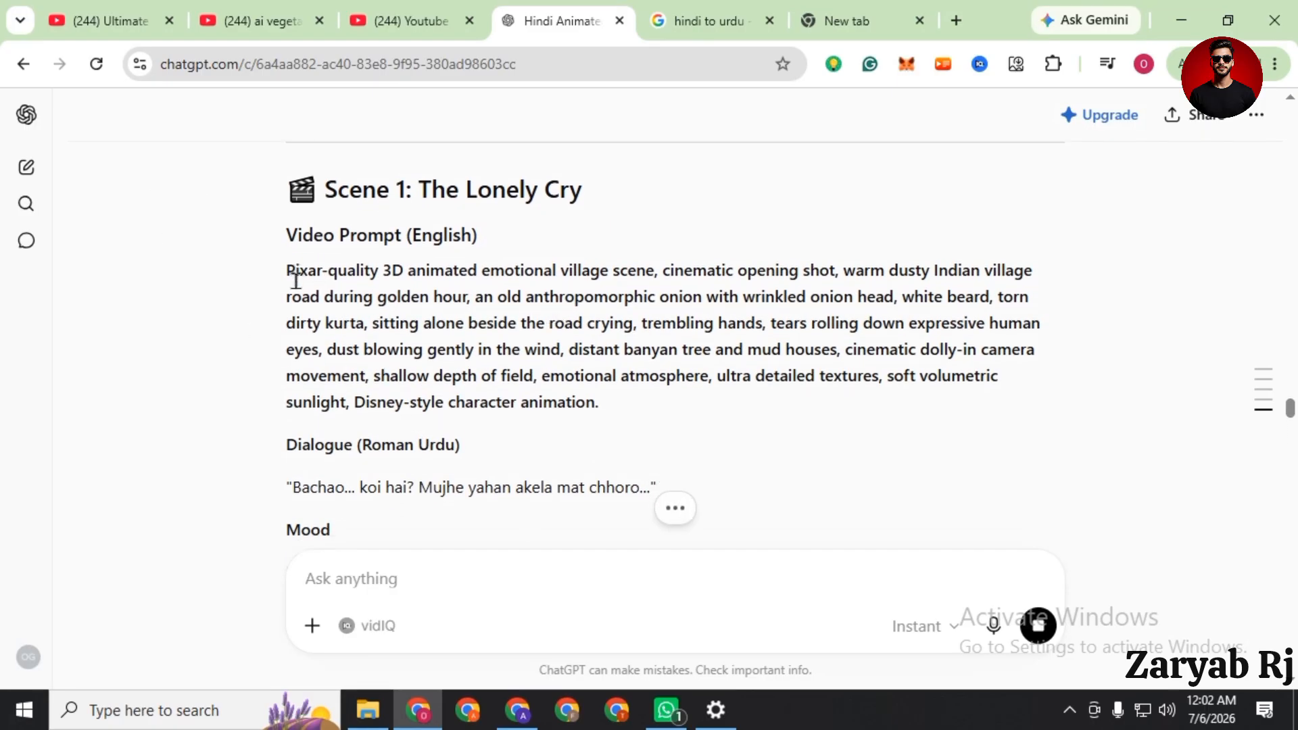
{"action": "scroll", "coordinate": [322, 444], "scroll_direction": "down", "scroll_amount": 2}
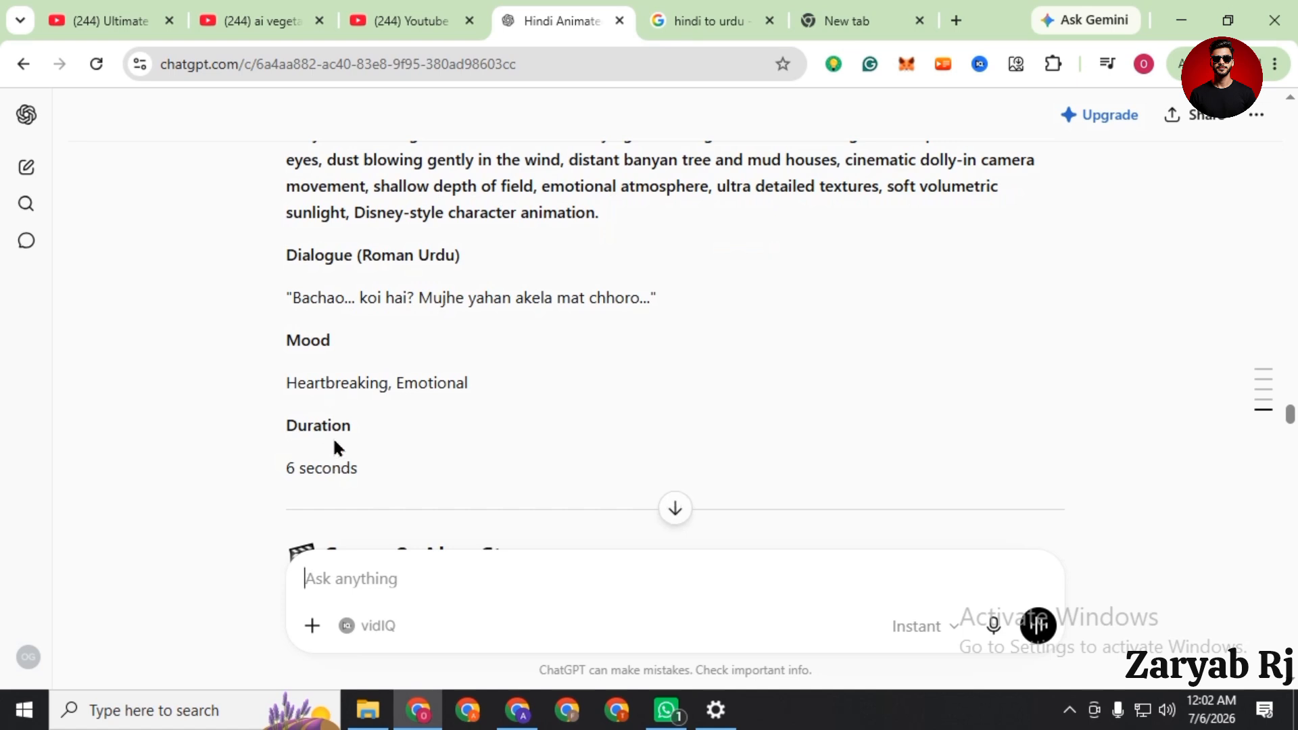
{"action": "scroll", "coordinate": [325, 398], "scroll_direction": "up", "scroll_amount": 4}
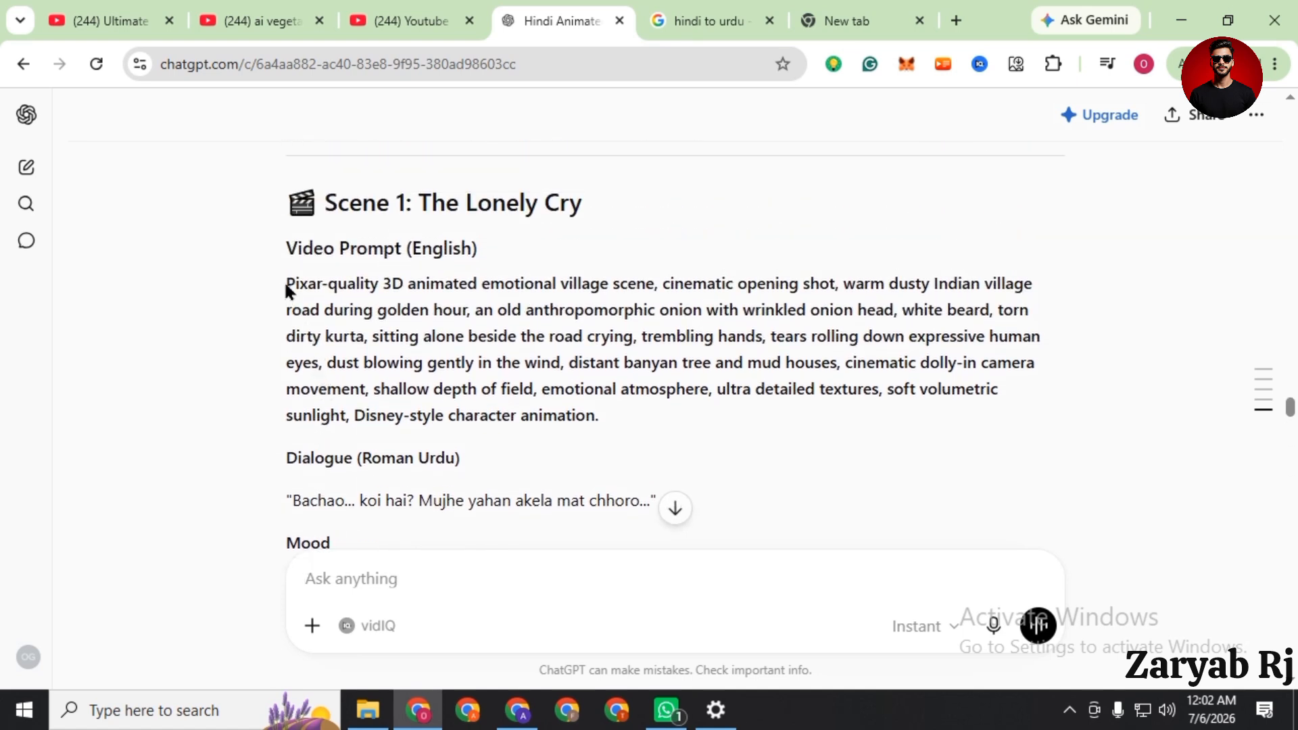
{"action": "left_click_drag", "start_coordinate": [284, 281], "coordinate": [641, 493]}
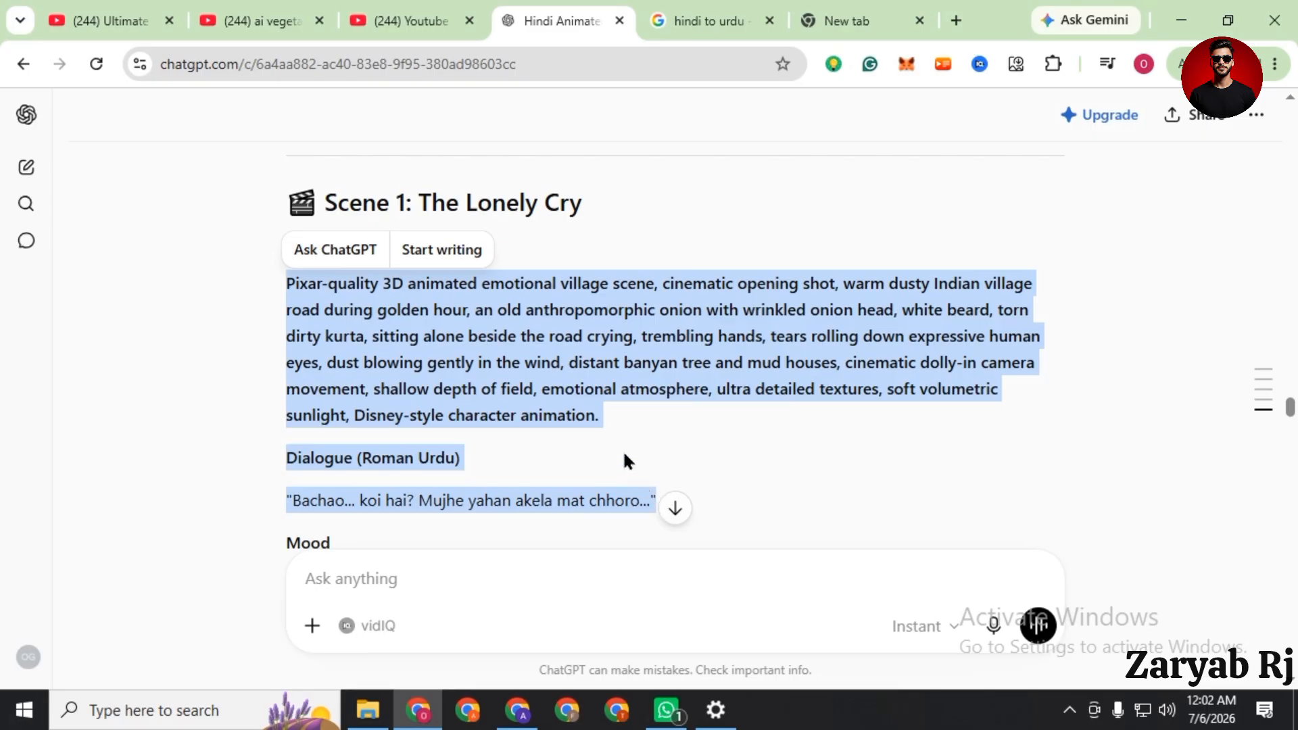
- Switch to the Google Flow project and paste the copied Scene 1 prompt and dialogue as the creation prompt
{"action": "left_click", "coordinate": [522, 703]}
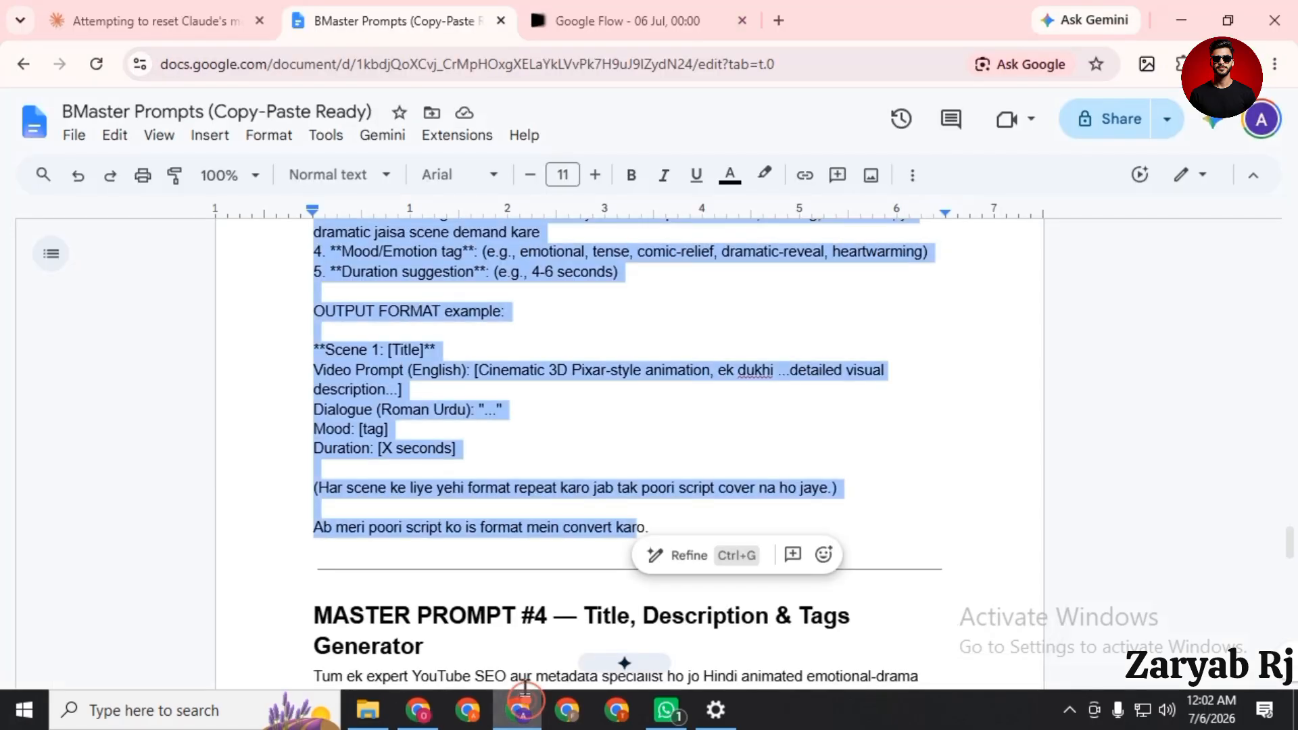
{"action": "left_click", "coordinate": [573, 25]}
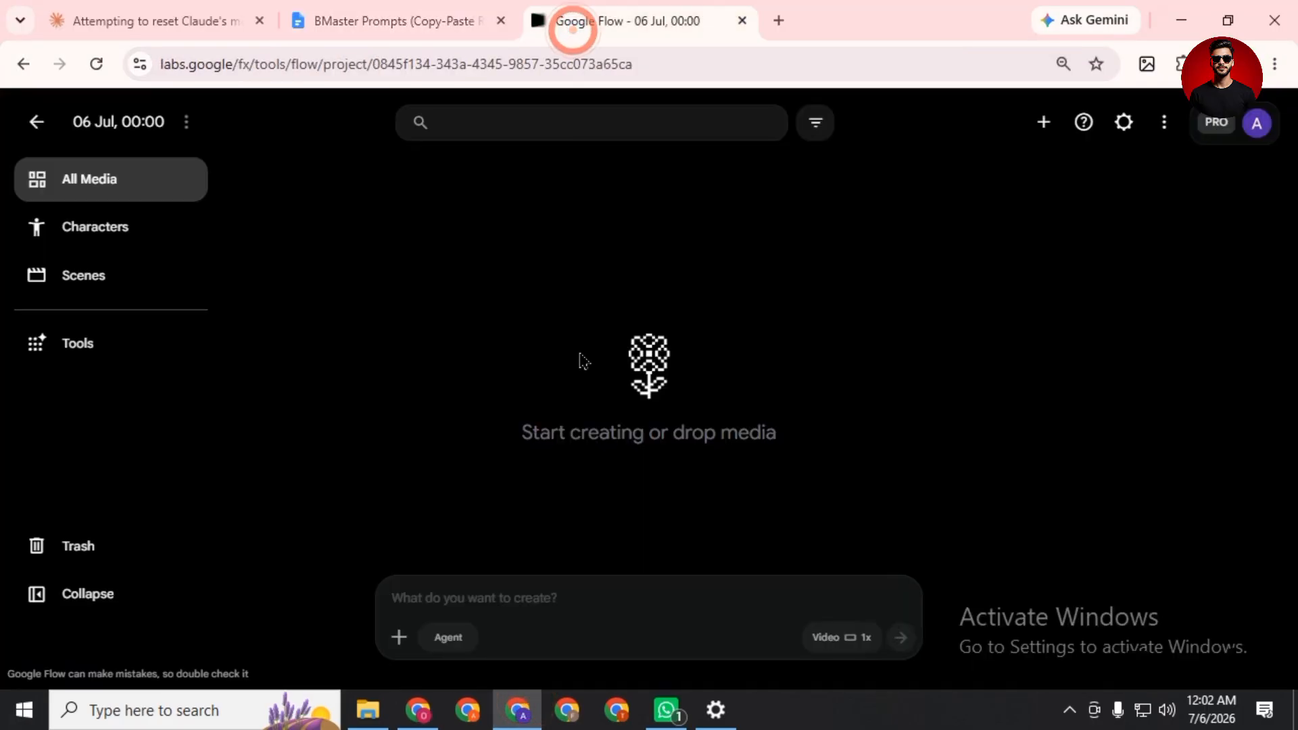
{"action": "left_click", "coordinate": [555, 600]}
{"action": "key", "text": "ctrl+v"}
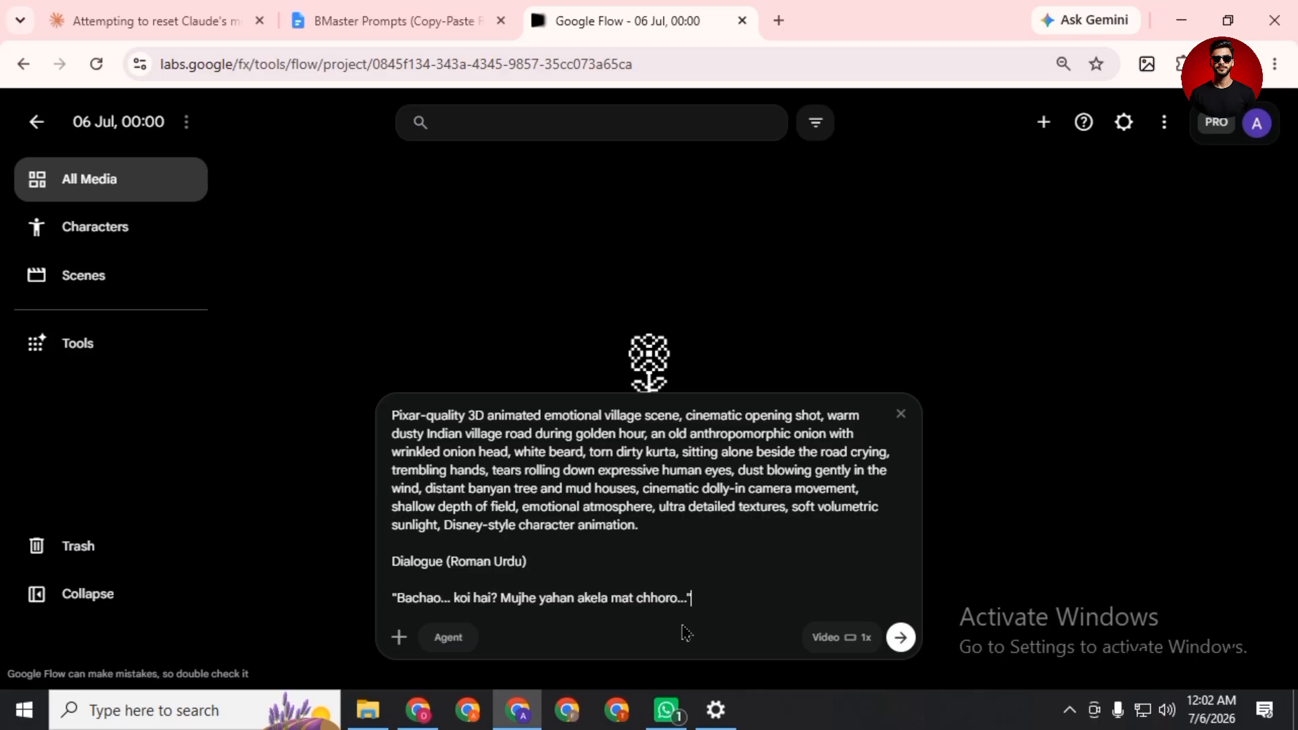
- Configure the video output to 16:9 with the Omni Flash model and 6s duration, and generate the Scene 1 clip
{"action": "left_click", "coordinate": [841, 639]}
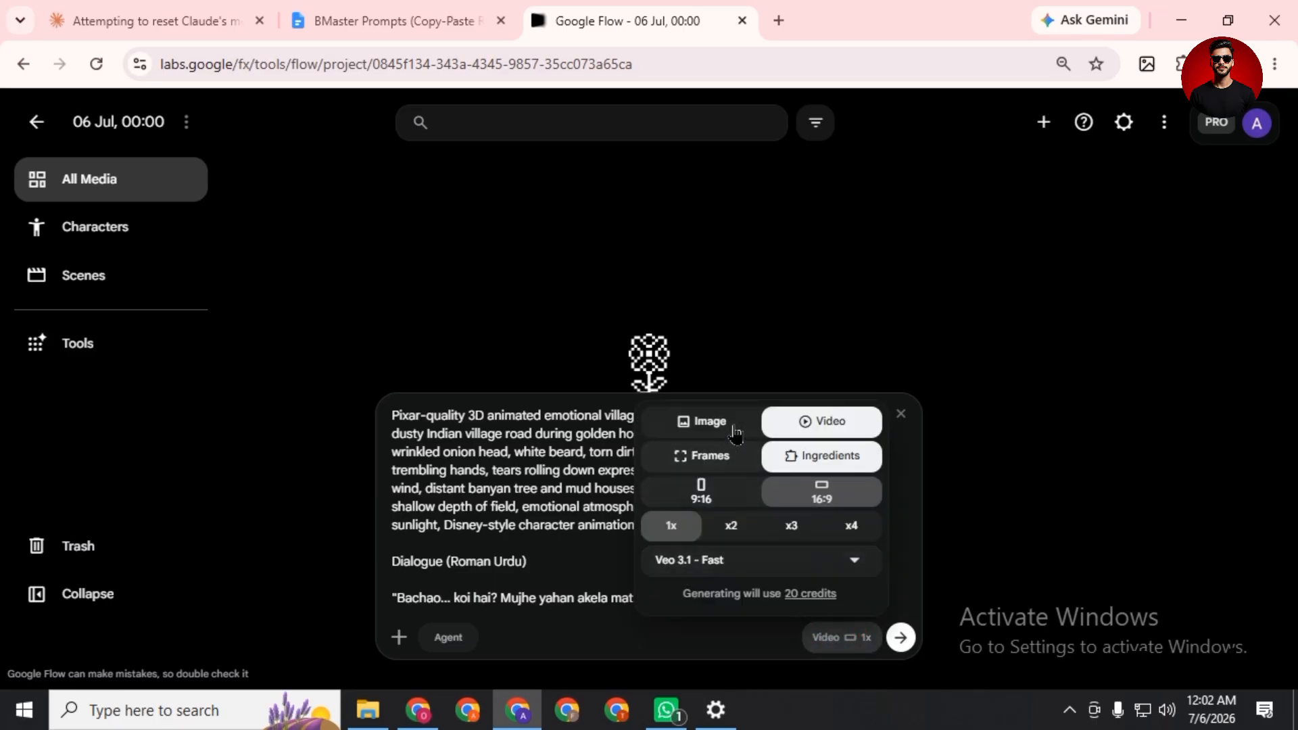
{"action": "left_click", "coordinate": [698, 501]}
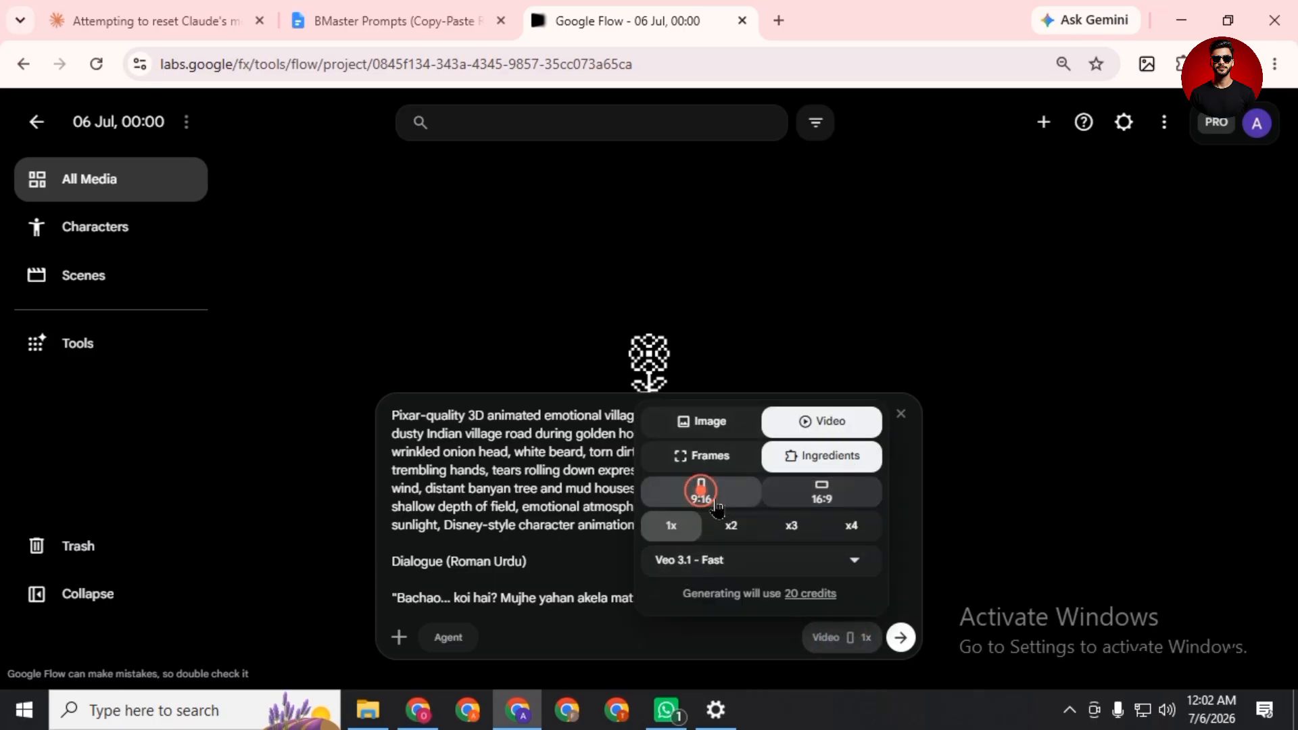
{"action": "left_click", "coordinate": [817, 507]}
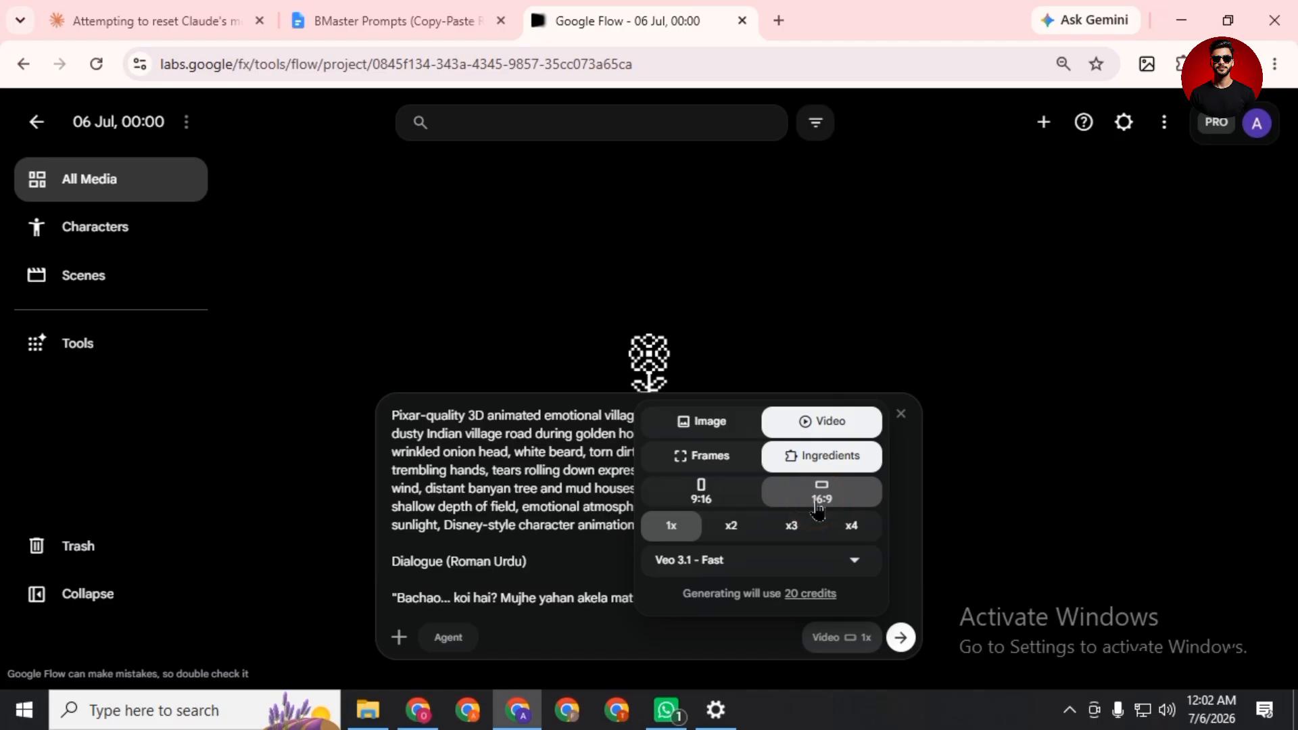
{"action": "left_click", "coordinate": [759, 558]}
{"action": "left_click", "coordinate": [742, 399]}
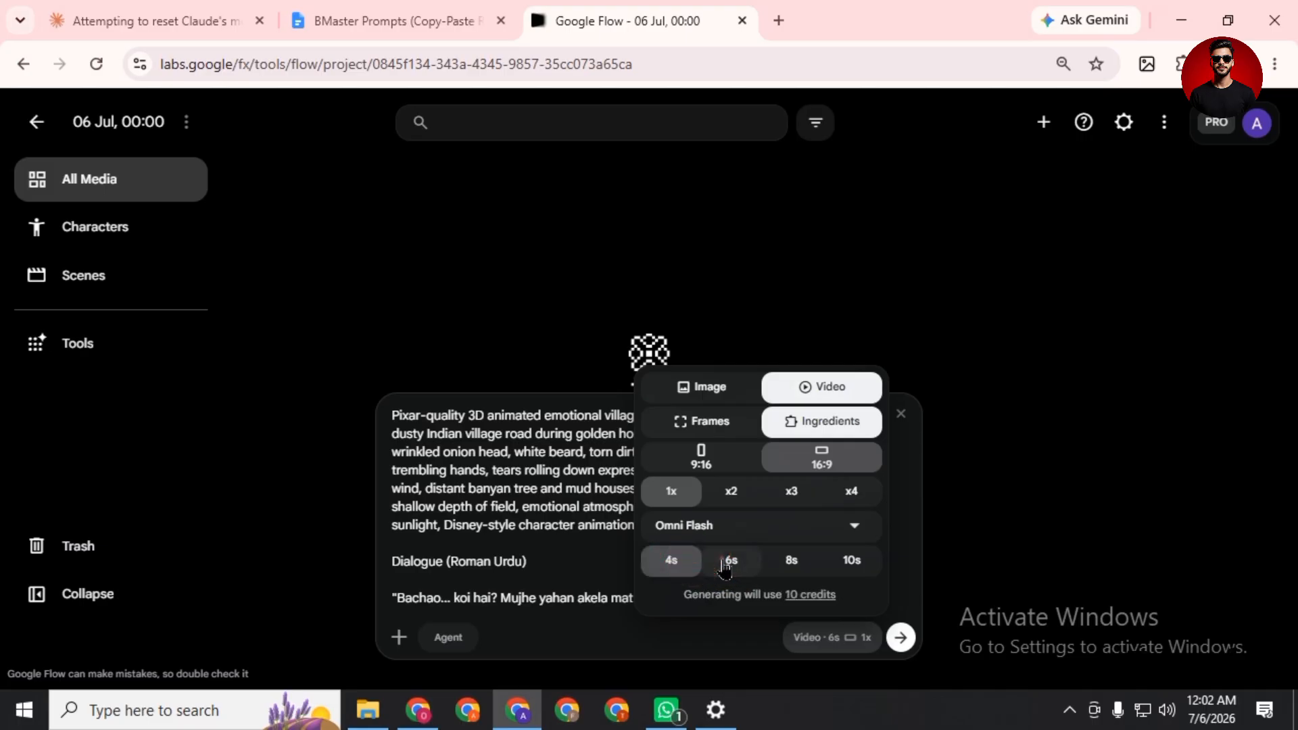
{"action": "left_click", "coordinate": [548, 517]}
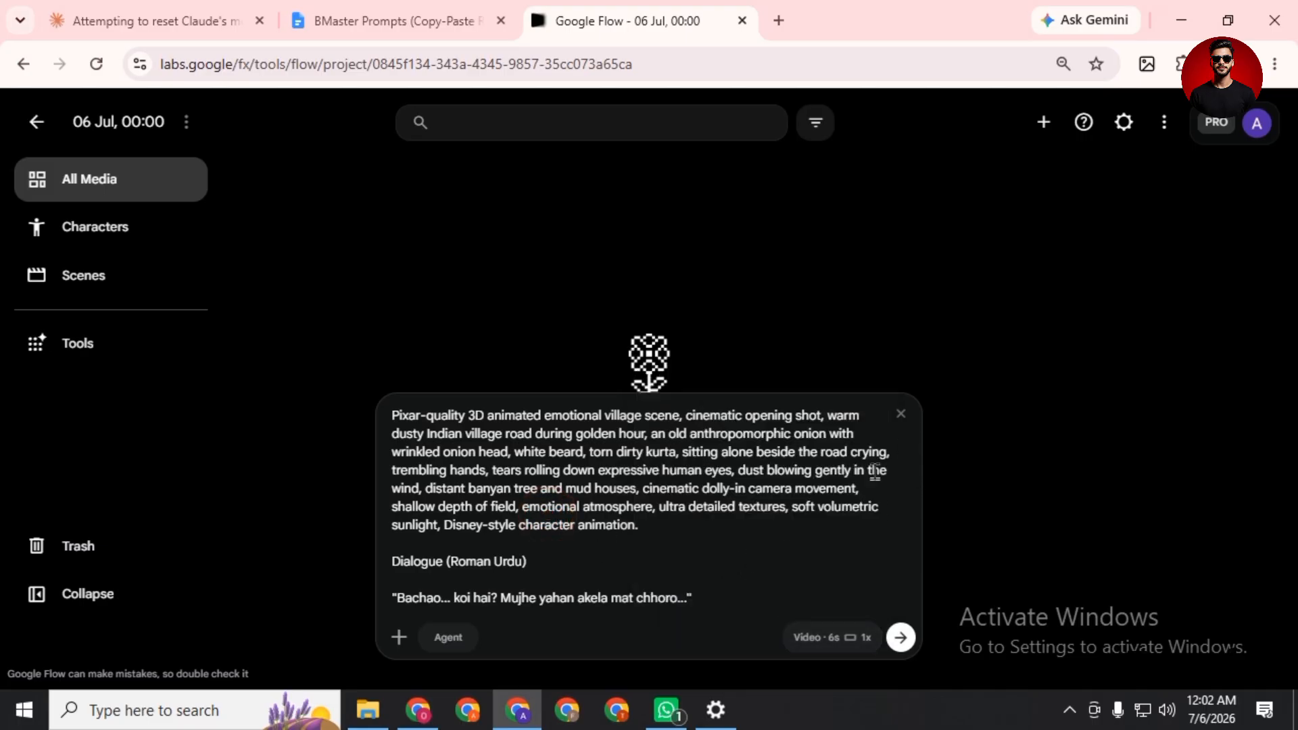
{"action": "left_click", "coordinate": [821, 636]}
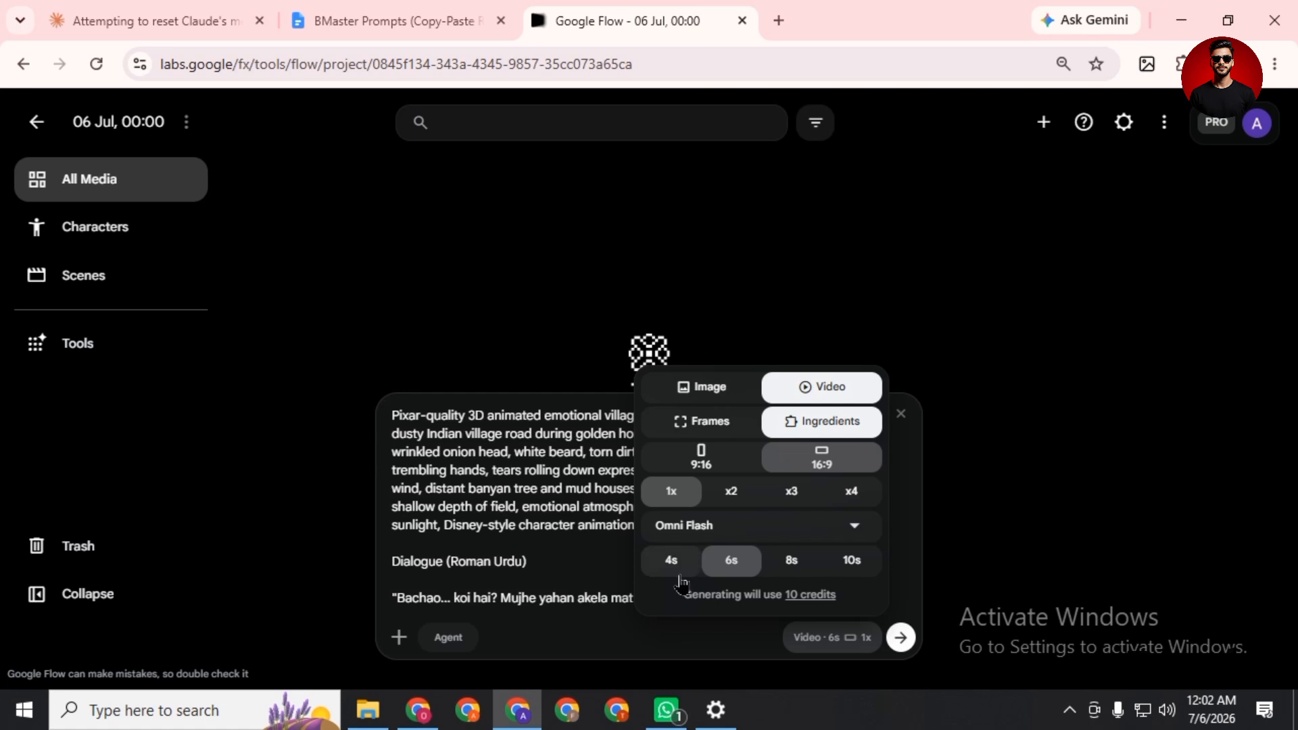
{"action": "left_click", "coordinate": [547, 490]}
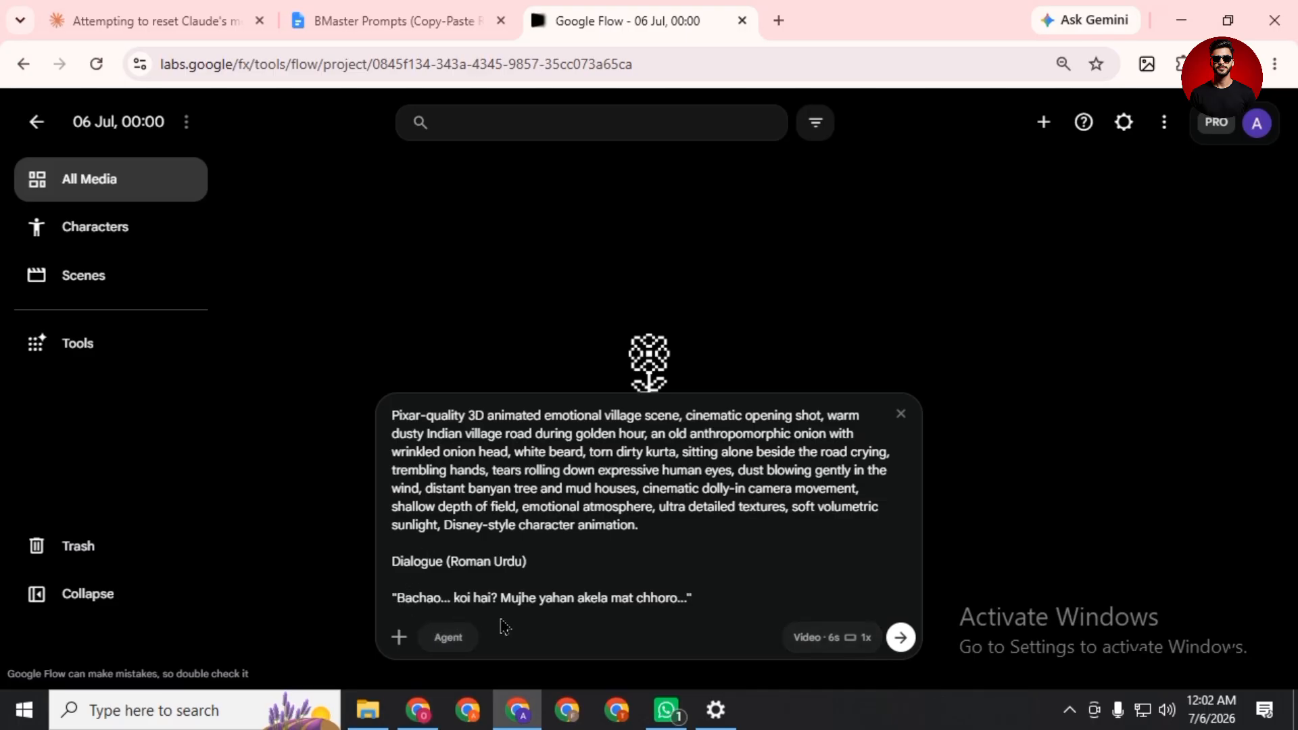
{"action": "left_click", "coordinate": [900, 638]}
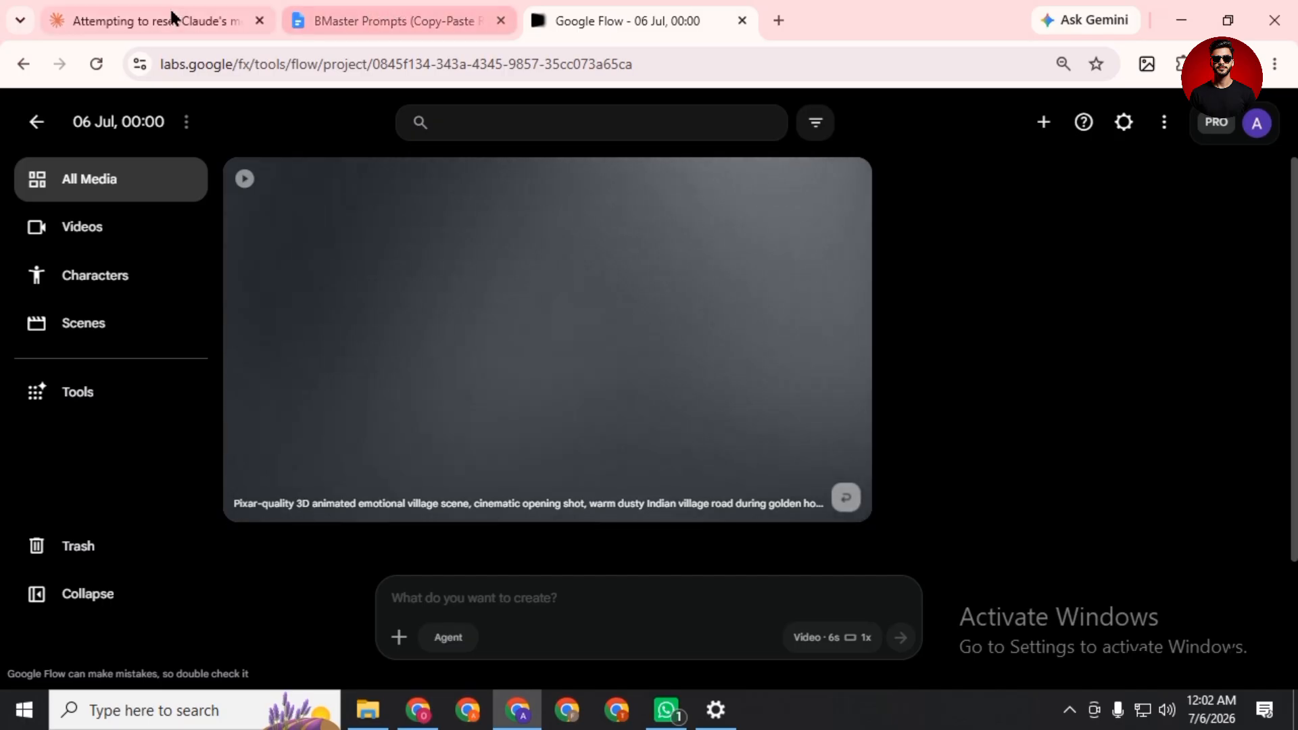
- Copy Scene 2's video prompt and Roman Urdu dialogue from ChatGPT into Google Flow and generate the clip
{"action": "left_click", "coordinate": [420, 708]}
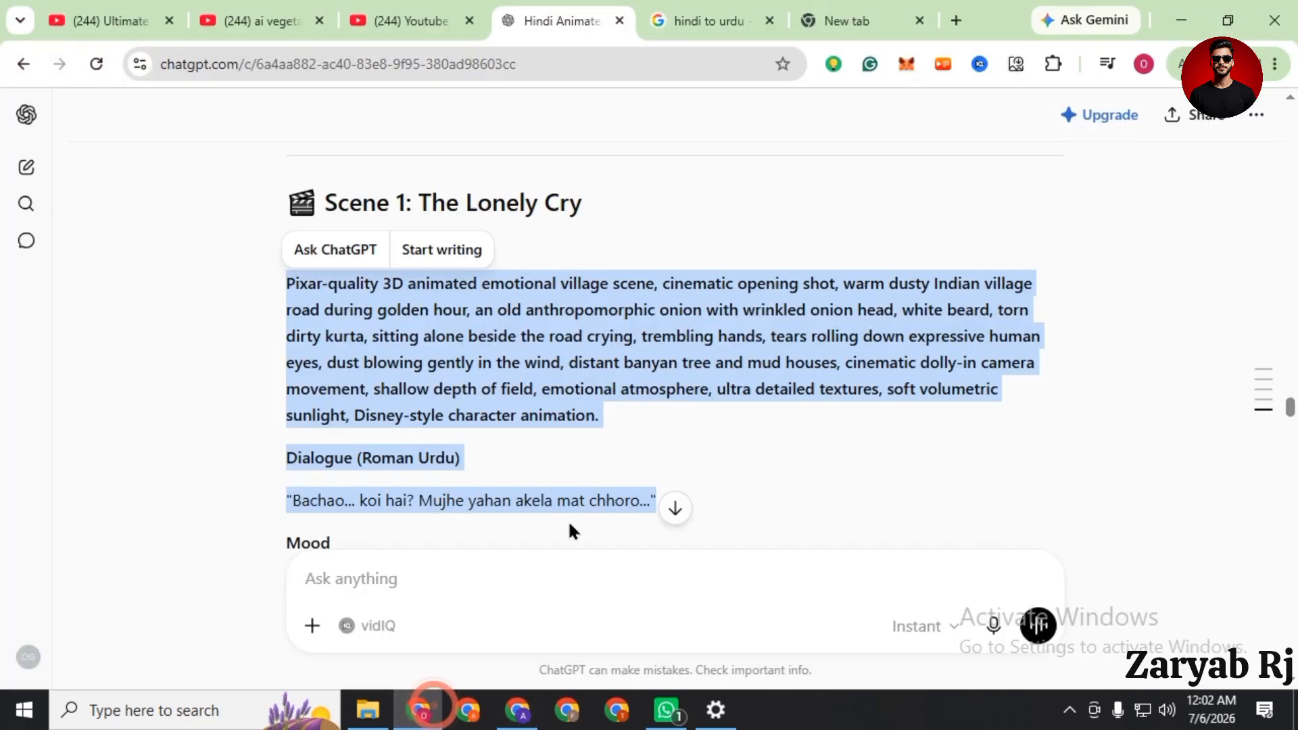
{"action": "scroll", "coordinate": [525, 472], "scroll_direction": "down", "scroll_amount": 7}
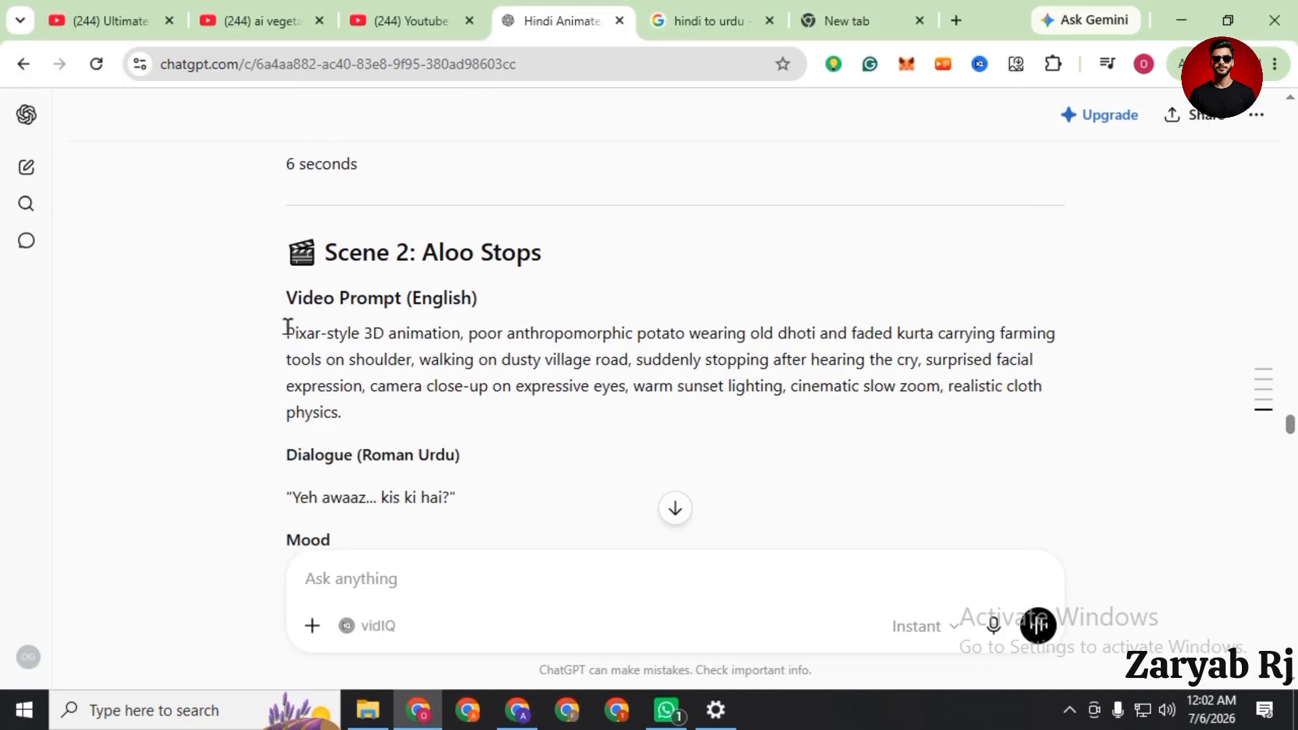
{"action": "left_click_drag", "start_coordinate": [288, 327], "coordinate": [455, 496]}
{"action": "key", "text": "ctrl+c"}
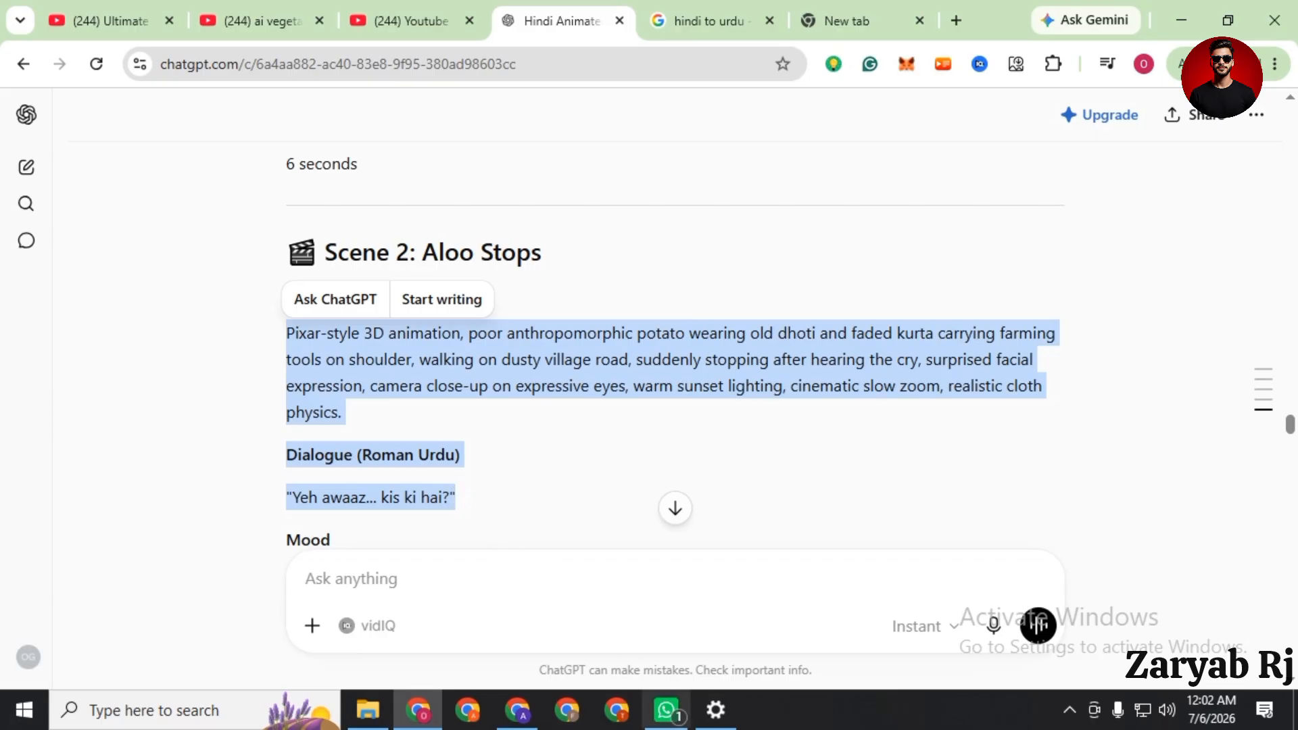
{"action": "left_click", "coordinate": [525, 711]}
{"action": "left_click", "coordinate": [547, 589]}
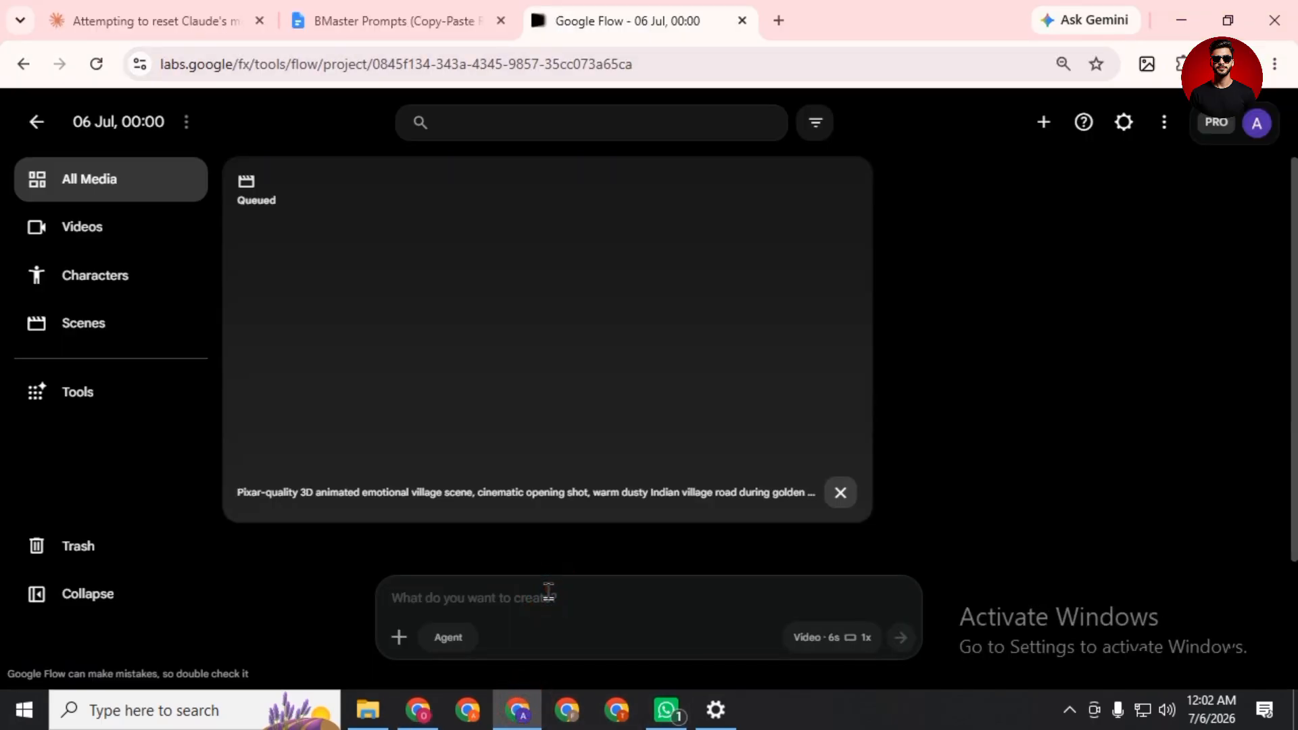
{"action": "key", "text": "ctrl+v"}
{"action": "left_click", "coordinate": [901, 638]}
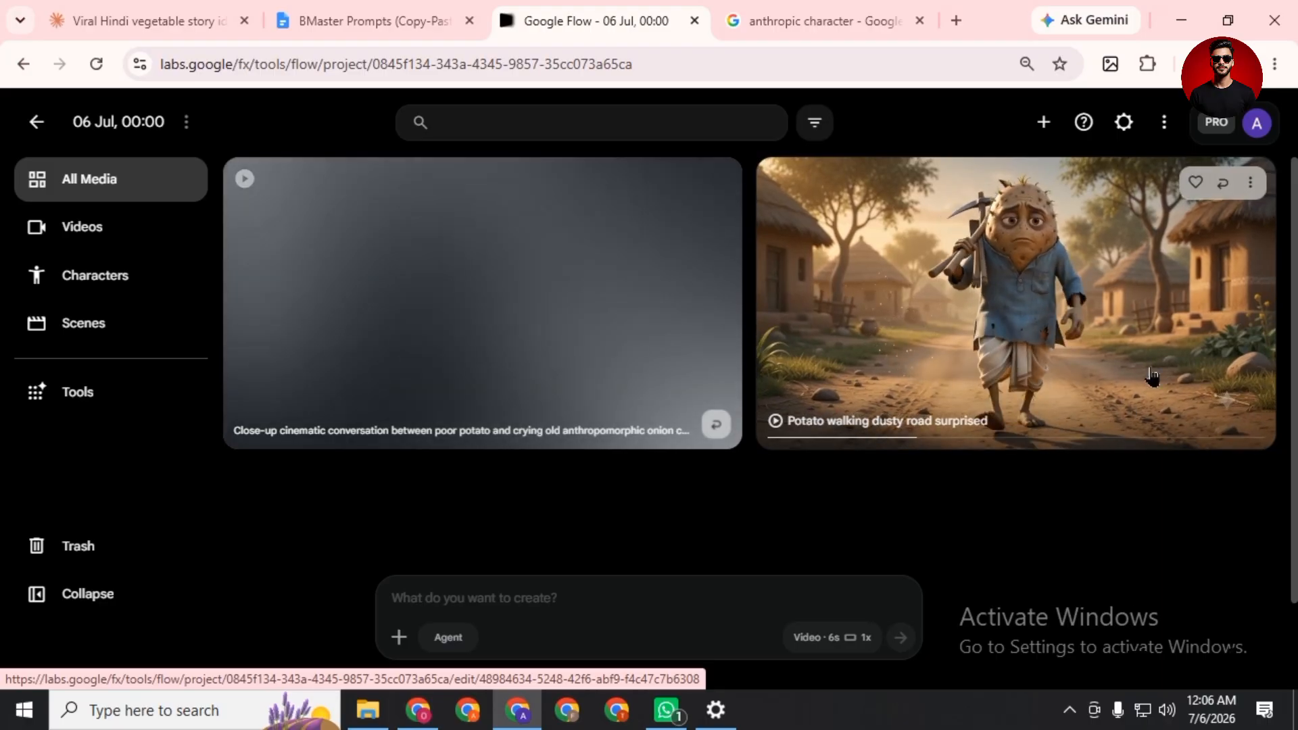
- Watch the generated "Potato walking dusty road surprised" clip and return to the project's media overview
{"action": "left_click", "coordinate": [1055, 373]}
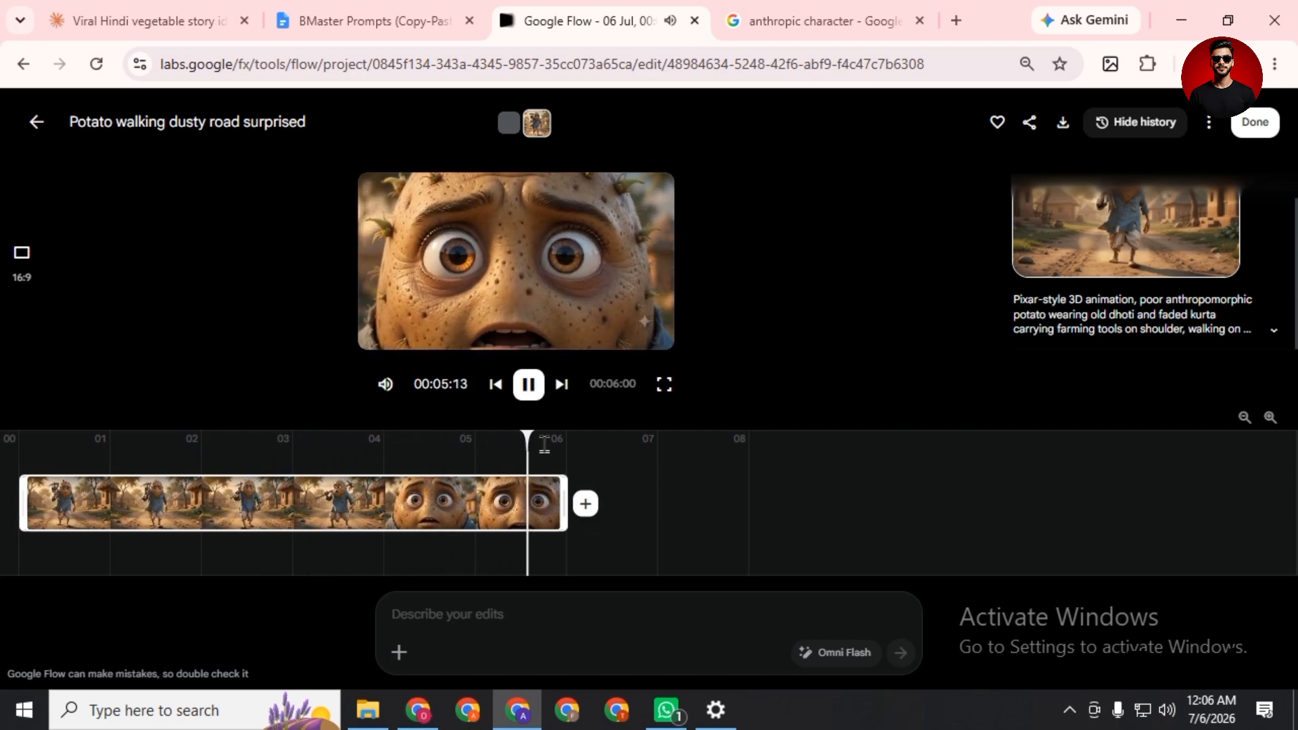
{"action": "left_click", "coordinate": [31, 129]}
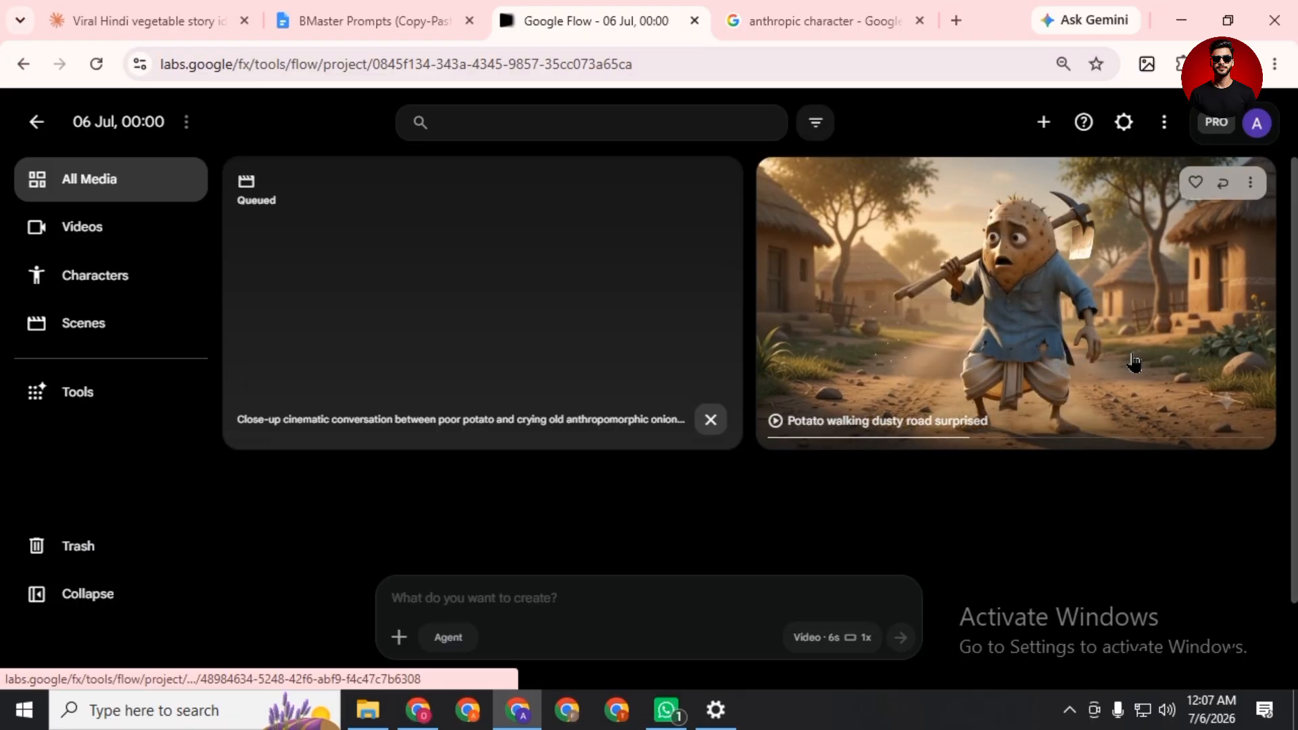
- Look at the YouTube results for "ai vegetables video" for comparison and switch back to Google Flow
{"action": "left_click", "coordinate": [419, 711]}
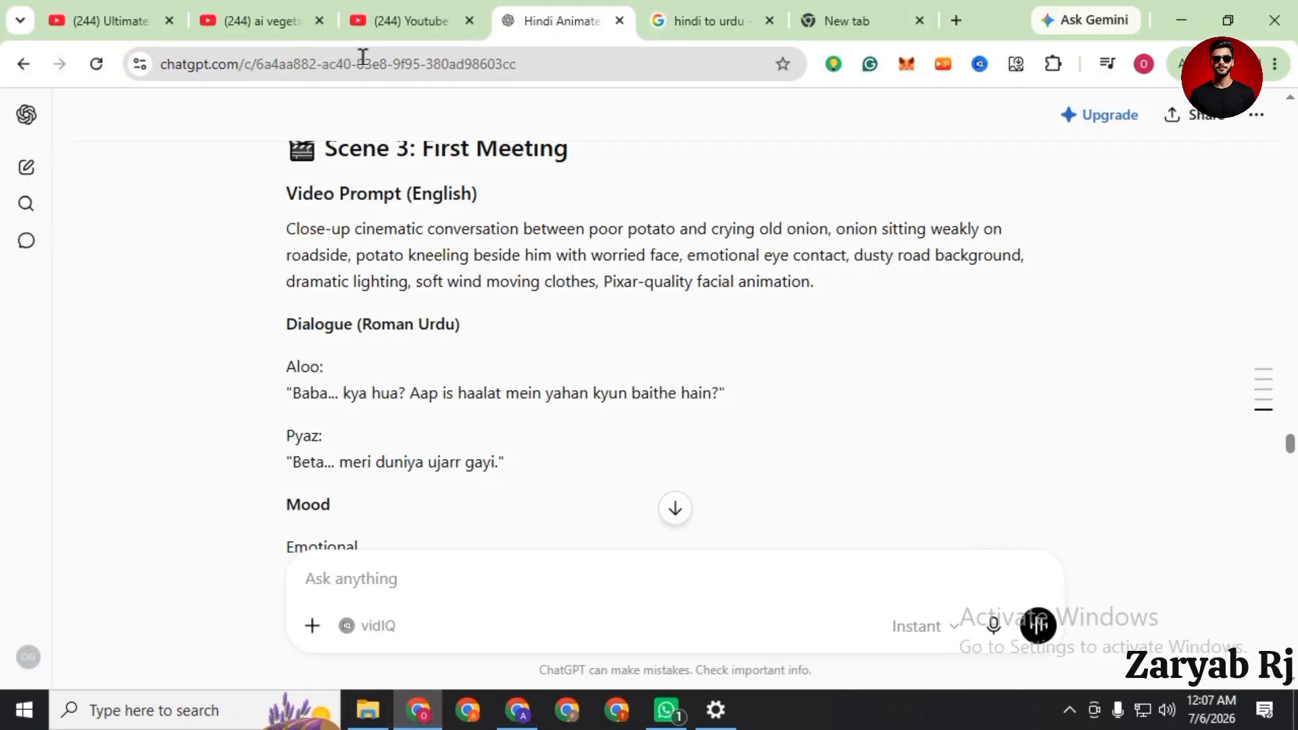
{"action": "left_click", "coordinate": [250, 22]}
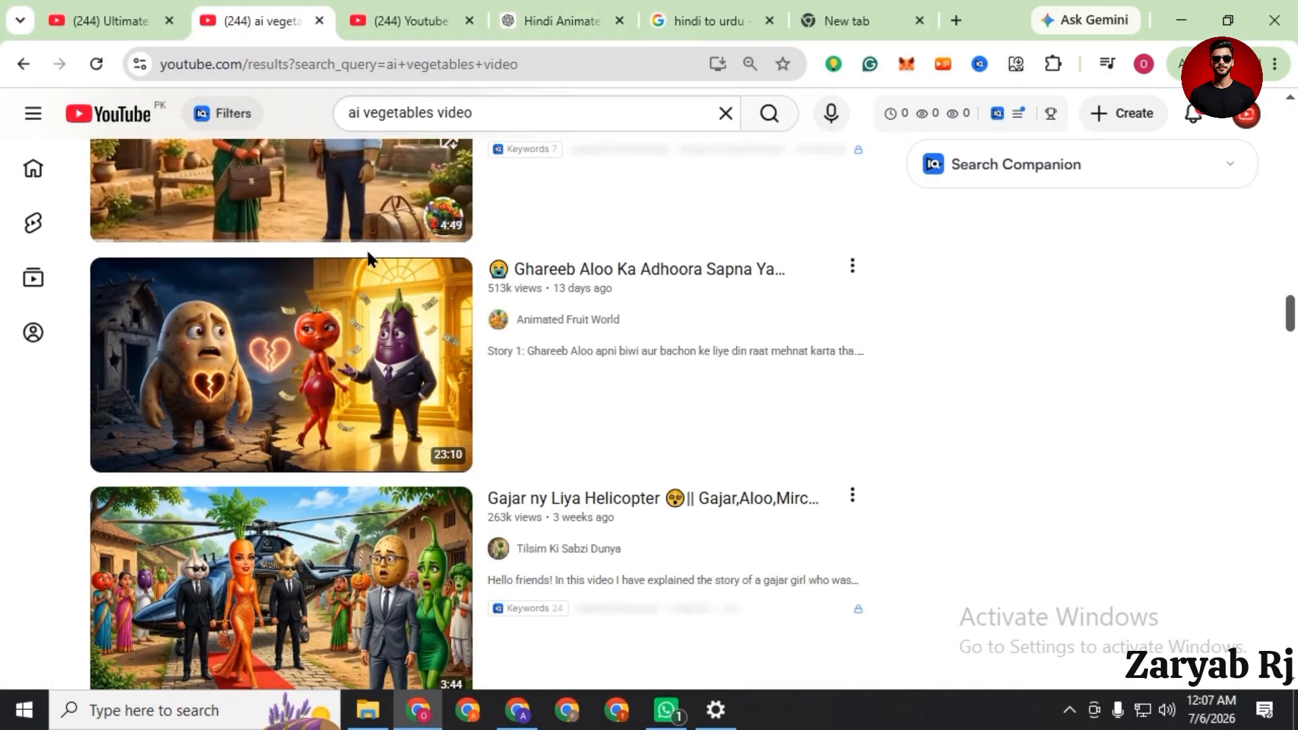
{"action": "left_click", "coordinate": [519, 711]}
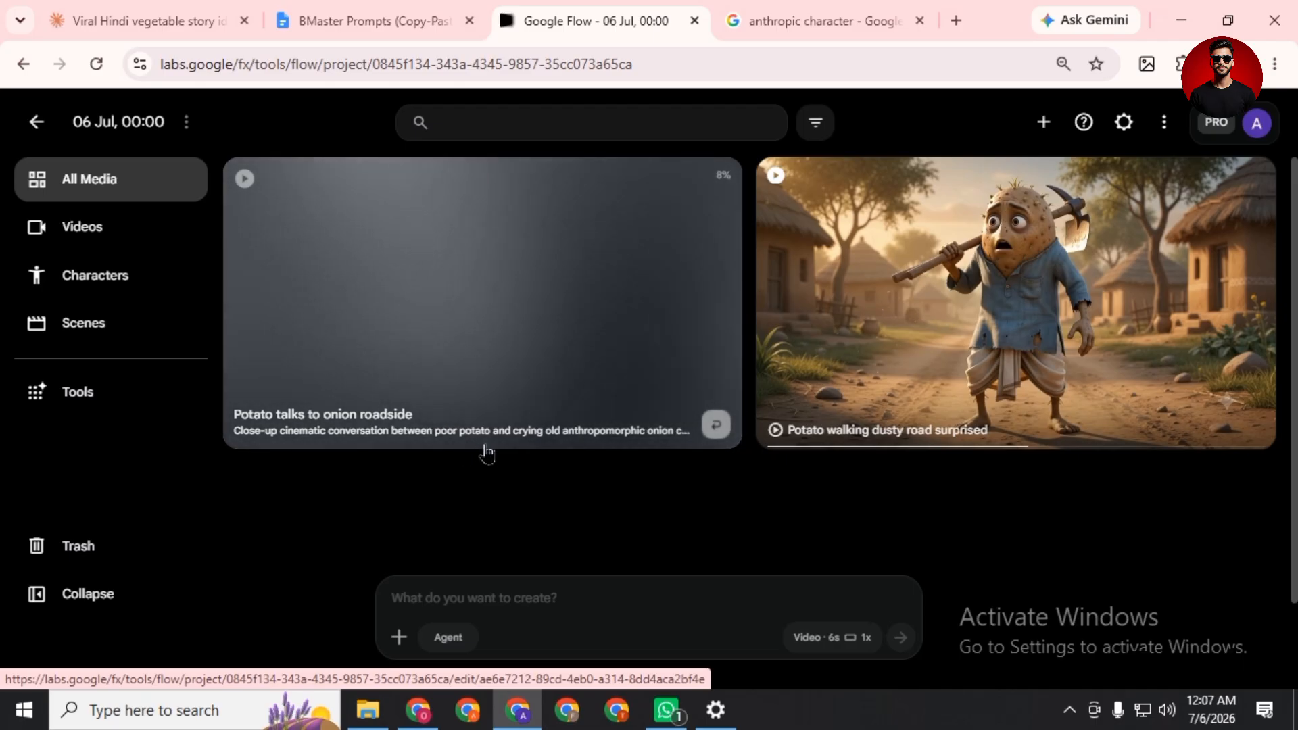
- Play the generated "Potato talks to onion roadside" clip and return to the project's media overview
{"action": "left_click", "coordinate": [485, 447]}
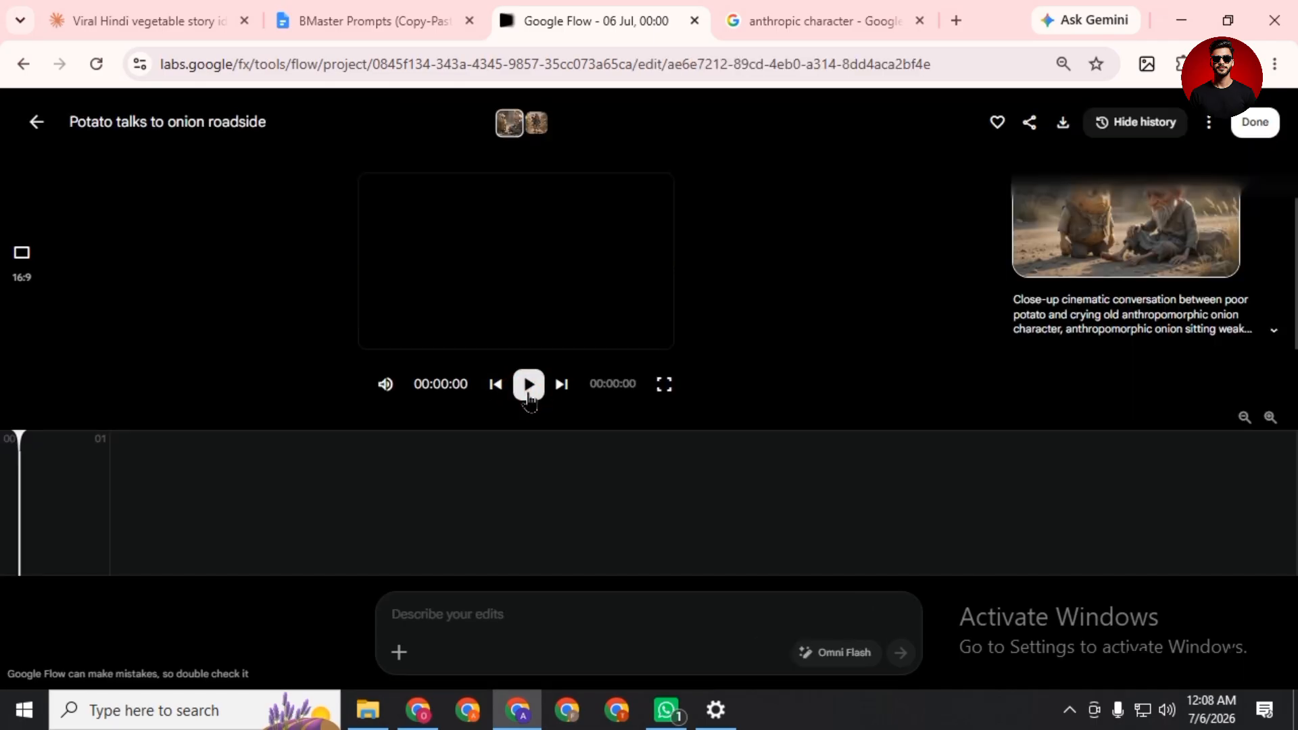
{"action": "left_click", "coordinate": [529, 387]}
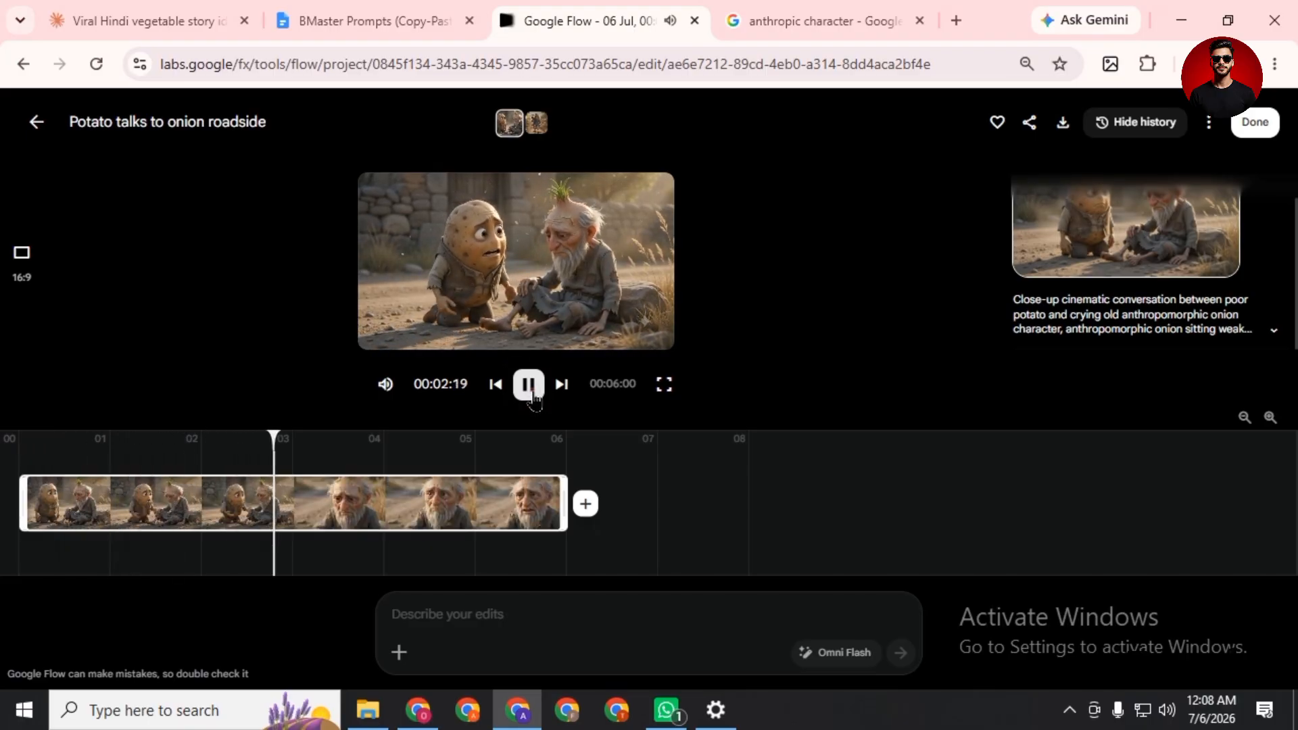
{"action": "left_click", "coordinate": [21, 123]}
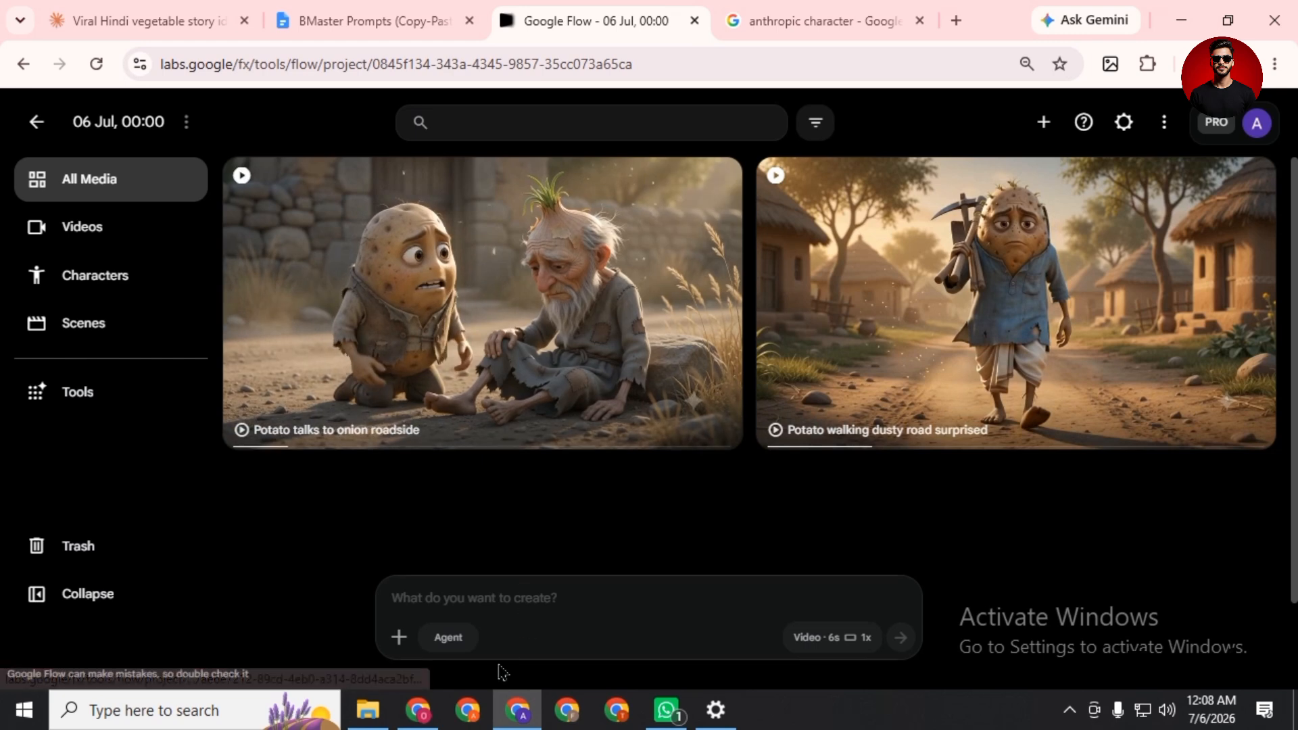
- Switch to ChatGPT and copy Scene 5's (Aloo's Decision) video prompt and Roman Urdu dialogue
{"action": "left_click", "coordinate": [424, 720]}
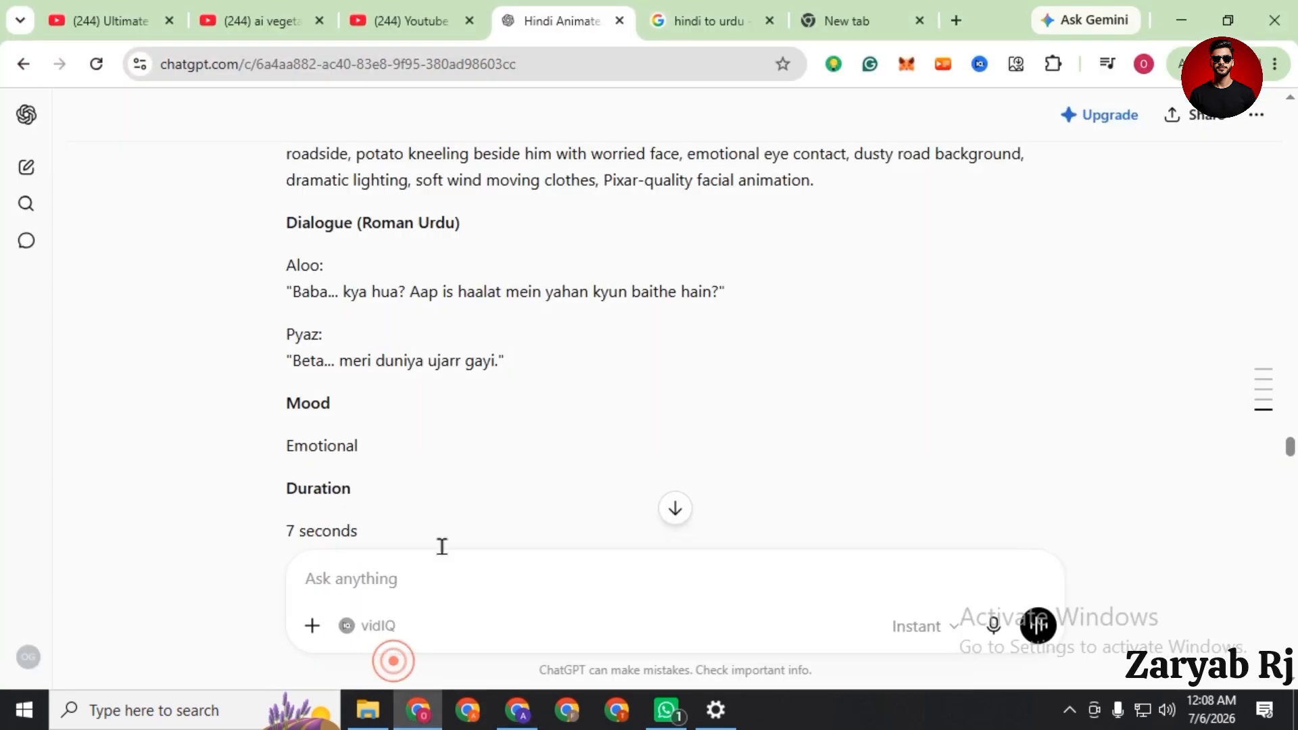
{"action": "scroll", "coordinate": [496, 434], "scroll_direction": "up", "scroll_amount": 2}
{"action": "scroll", "coordinate": [496, 435], "scroll_direction": "down", "scroll_amount": 2}
{"action": "scroll", "coordinate": [498, 438], "scroll_direction": "down", "scroll_amount": 8}
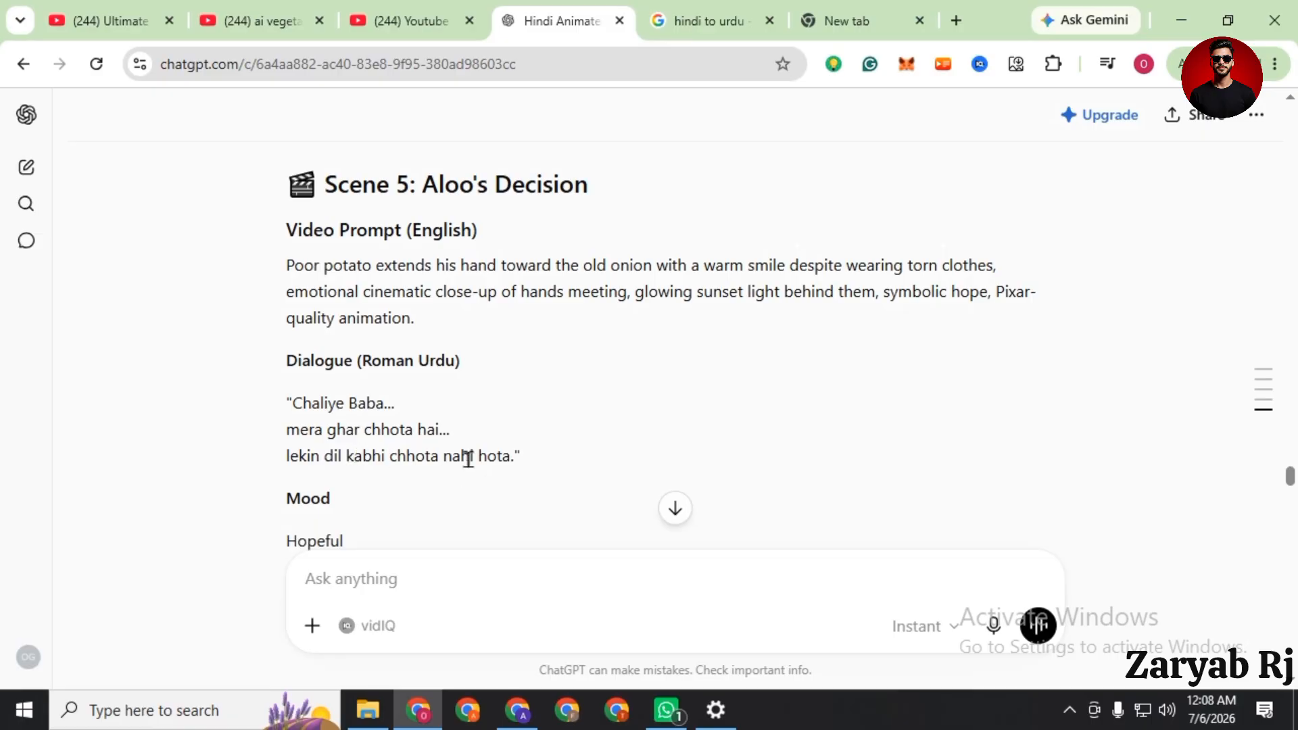
{"action": "left_click_drag", "start_coordinate": [525, 461], "coordinate": [284, 261]}
{"action": "right_click", "coordinate": [340, 269]}
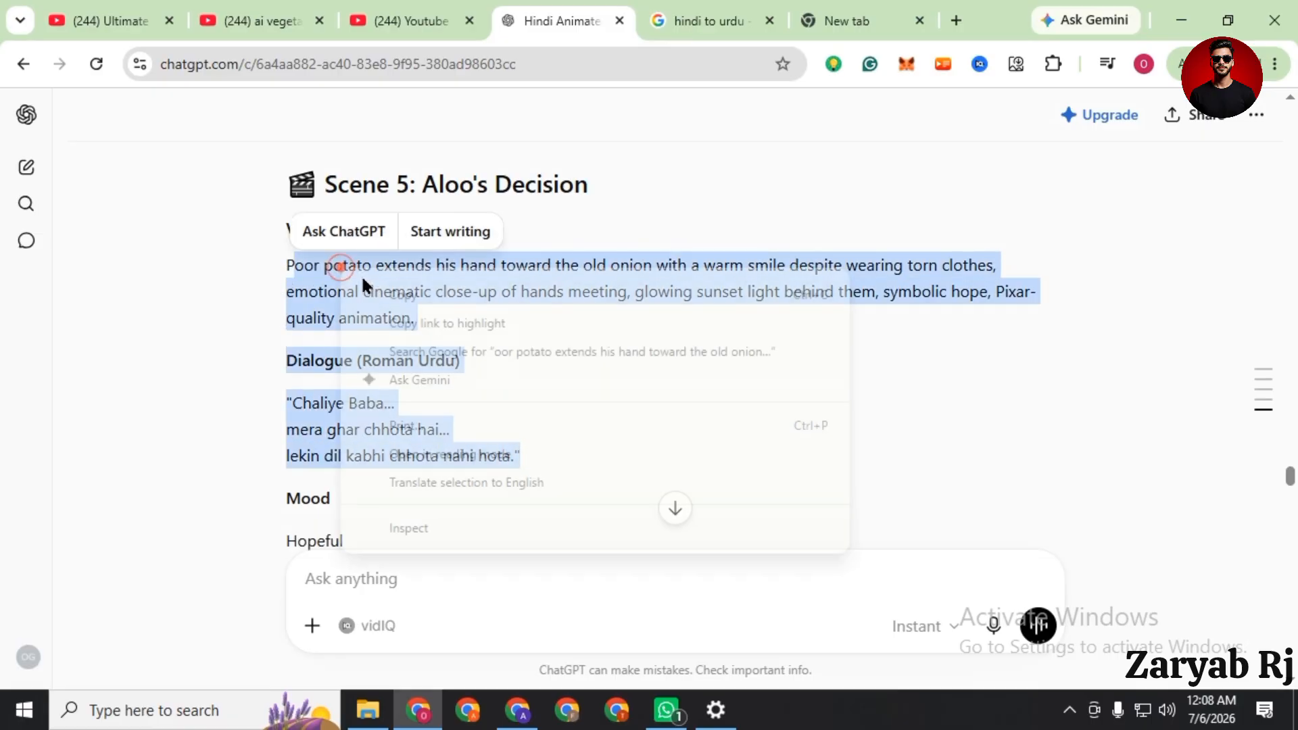
{"action": "left_click", "coordinate": [414, 298]}
{"action": "scroll", "coordinate": [676, 338], "scroll_direction": "down", "scroll_amount": 5}
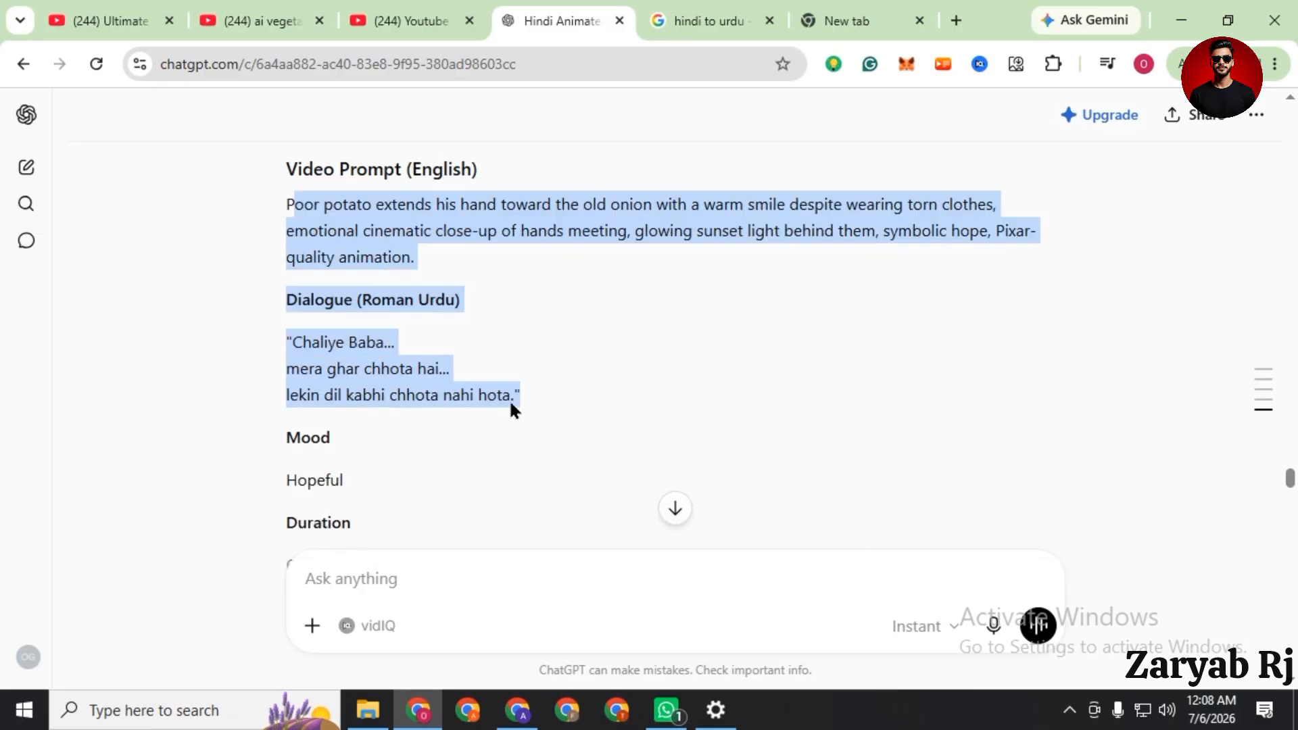
- Copy Scene 5's selected video prompt and Roman Urdu dialogue from ChatGPT into the video prompt box in Google Flow
{"action": "scroll", "coordinate": [570, 281], "scroll_direction": "up", "scroll_amount": 5}
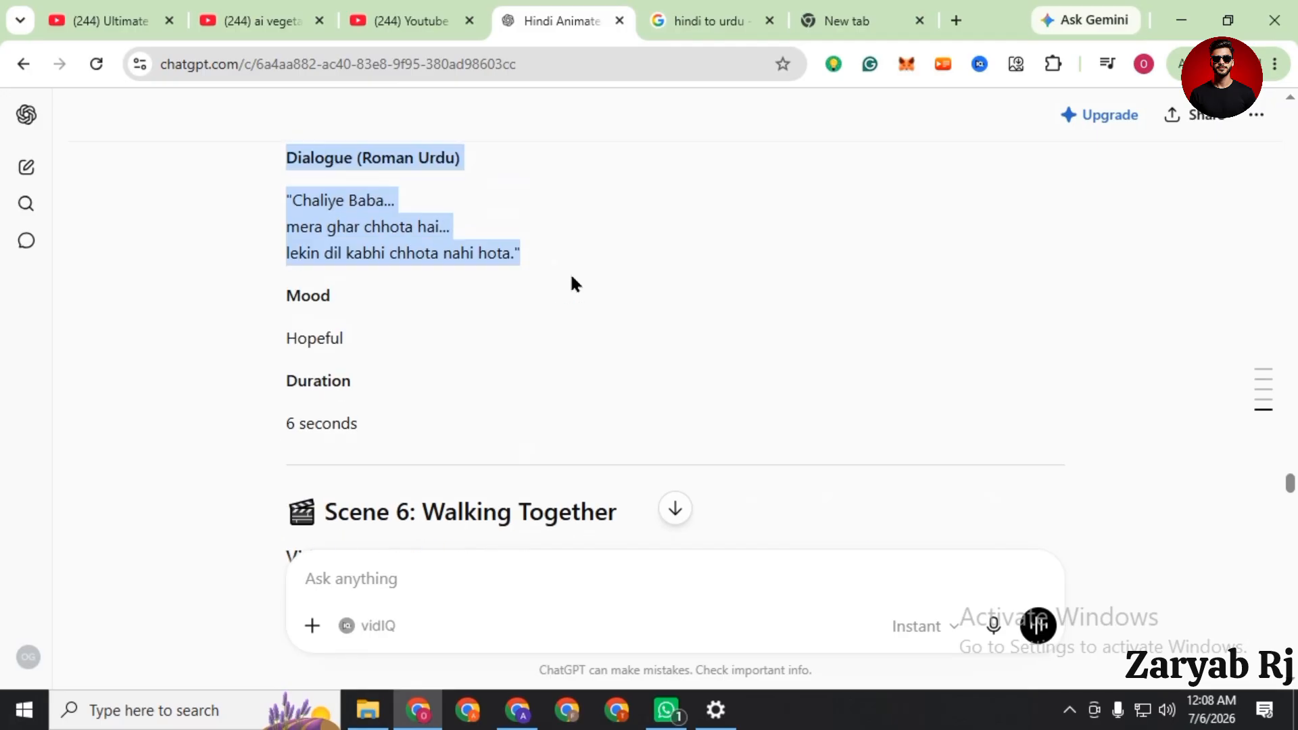
{"action": "right_click", "coordinate": [510, 270]}
{"action": "left_click", "coordinate": [570, 295]}
{"action": "left_click", "coordinate": [517, 710]}
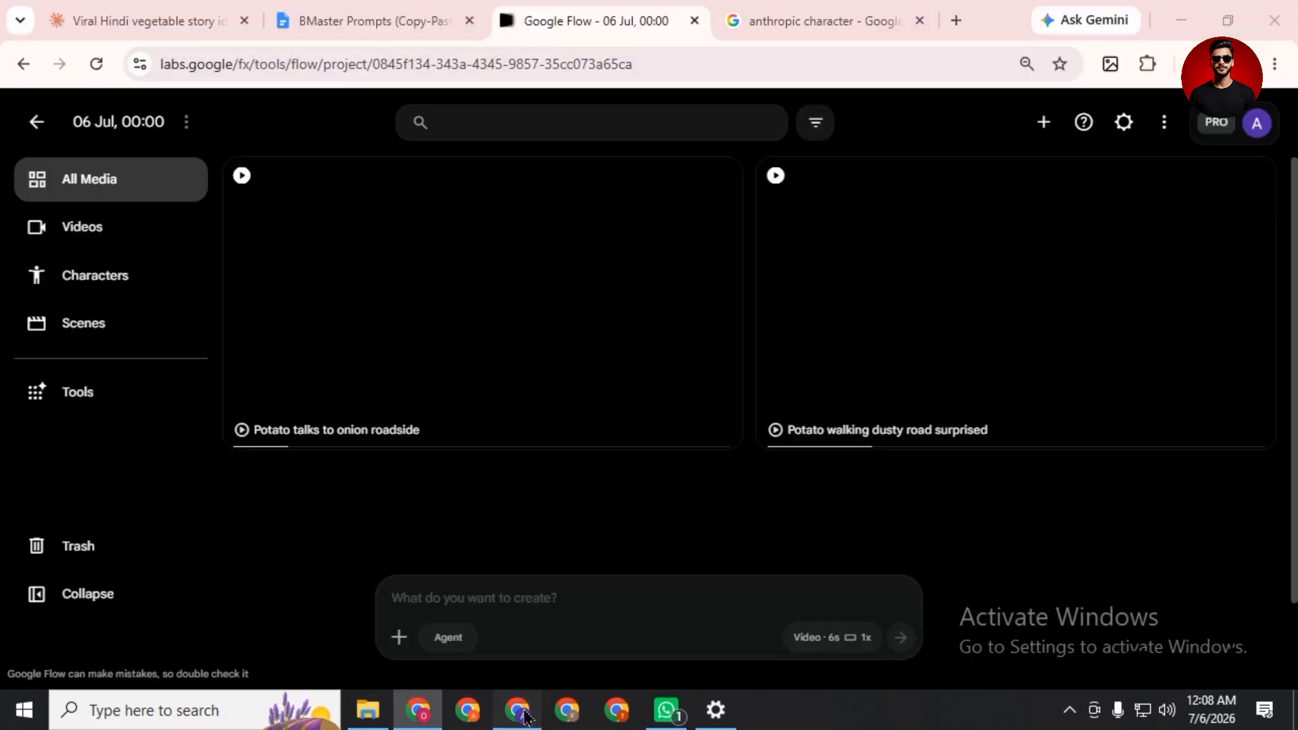
{"action": "left_click", "coordinate": [536, 593]}
{"action": "key", "text": "ctrl+v"}
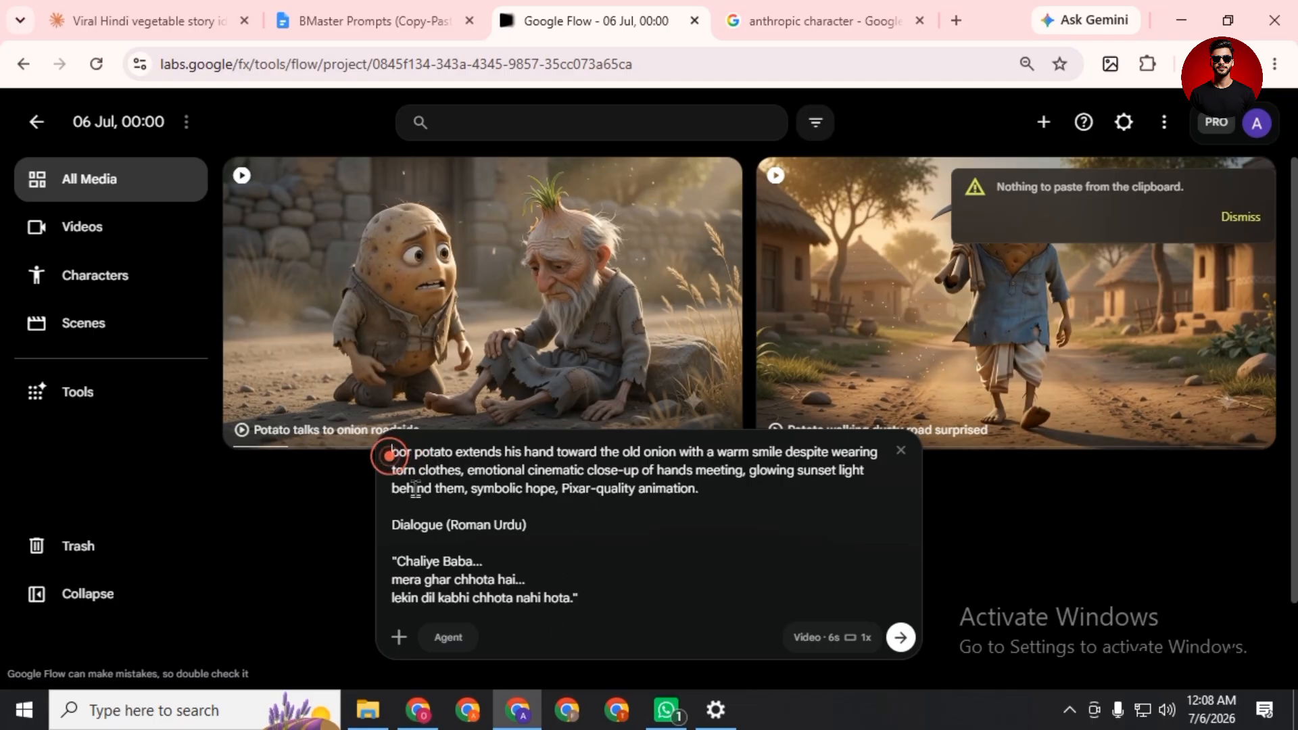
- Correct the prompt's opening to "poor anthropomorphic potato", call the old onion an "anthropomorphic onion character", and generate the clip
{"action": "type", "text": "OOO"}
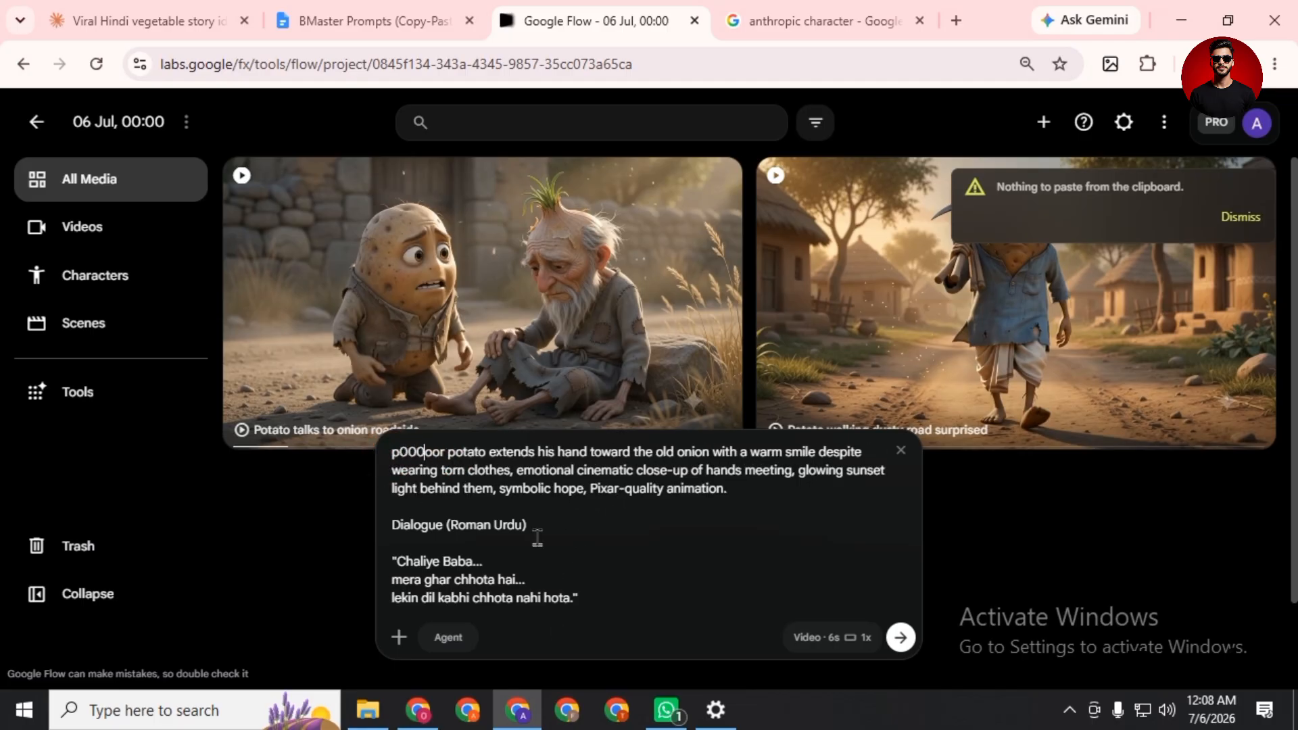
{"action": "key", "text": "BackSpace"}
{"action": "key", "text": "BackSpace"}
{"action": "key", "text": "BackSpace"}
{"action": "key", "text": "Return"}
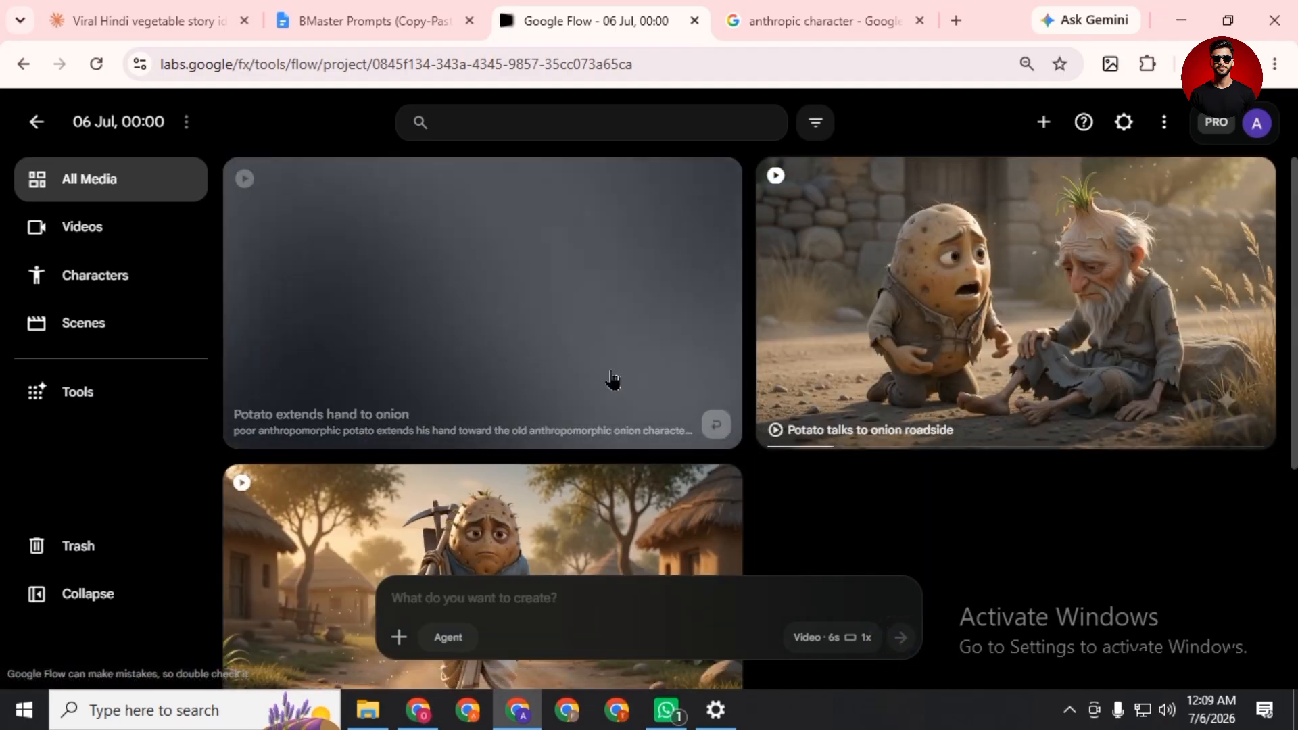
- Wait for the "Potato extends hand to onion" clip, watch it full screen, and return to the project's media overview
{"action": "scroll", "coordinate": [553, 415], "scroll_direction": "down", "scroll_amount": 4}
{"action": "scroll", "coordinate": [553, 415], "scroll_direction": "up", "scroll_amount": 4}
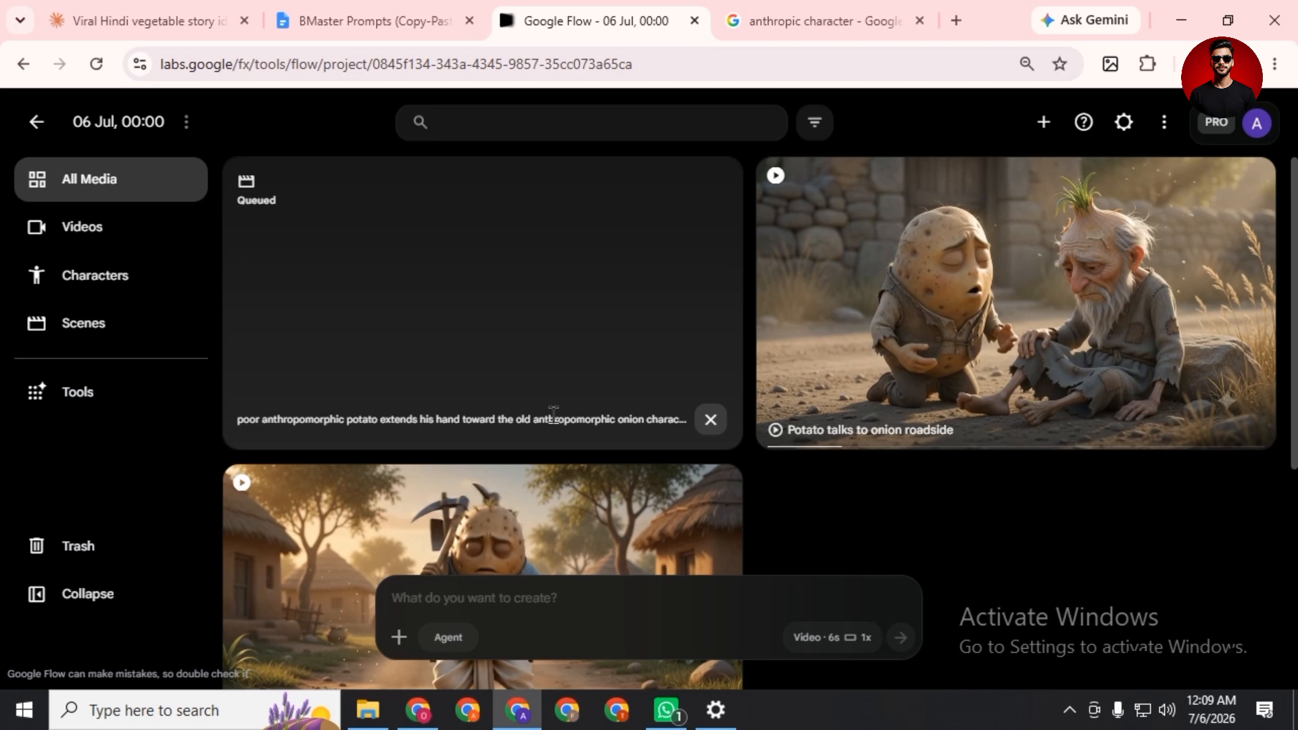
{"action": "scroll", "coordinate": [553, 415], "scroll_direction": "down", "scroll_amount": 4}
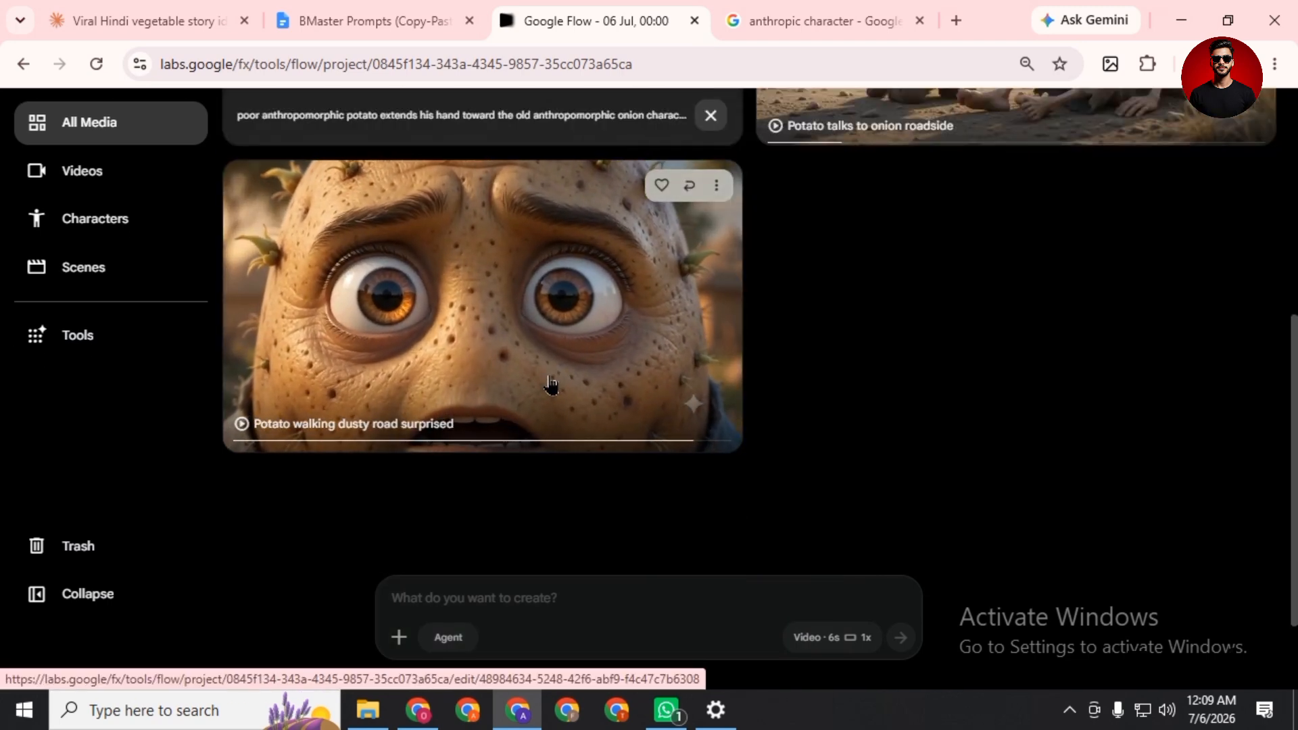
{"action": "scroll", "coordinate": [460, 274], "scroll_direction": "up", "scroll_amount": 4}
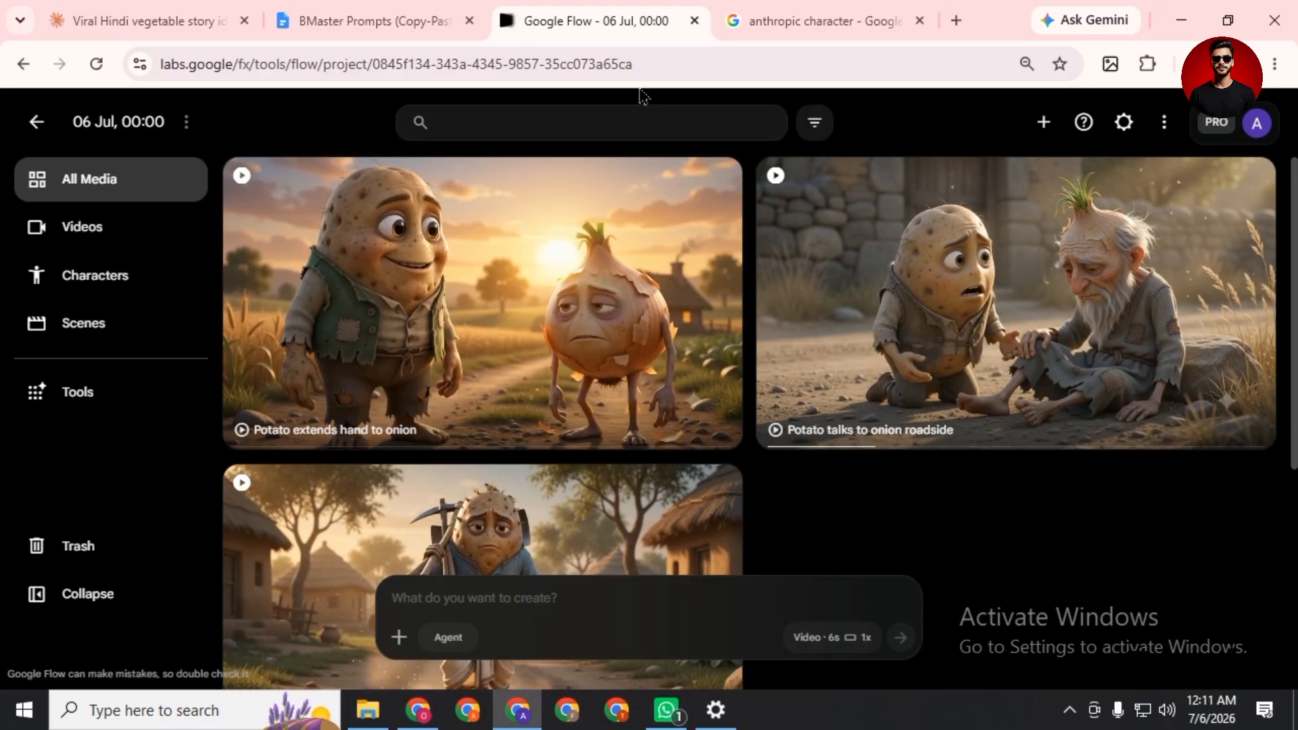
{"action": "left_click", "coordinate": [571, 314]}
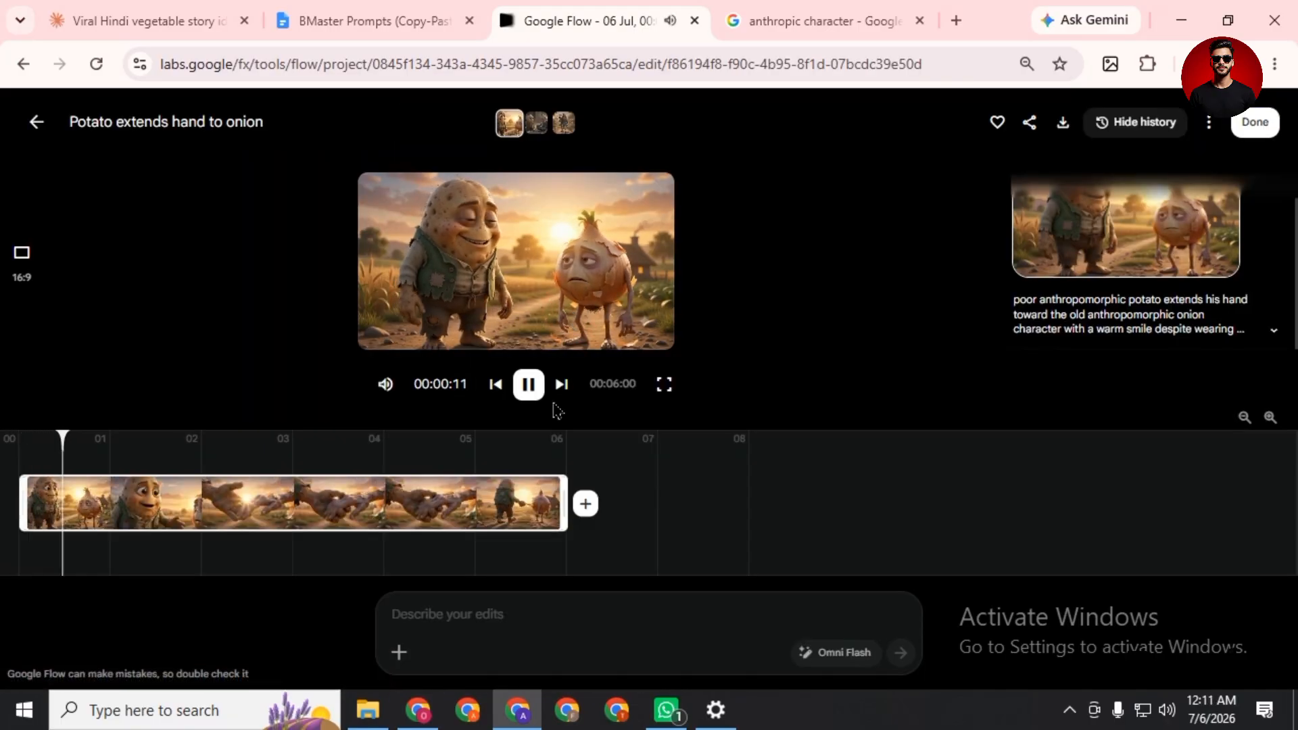
{"action": "left_click", "coordinate": [664, 384]}
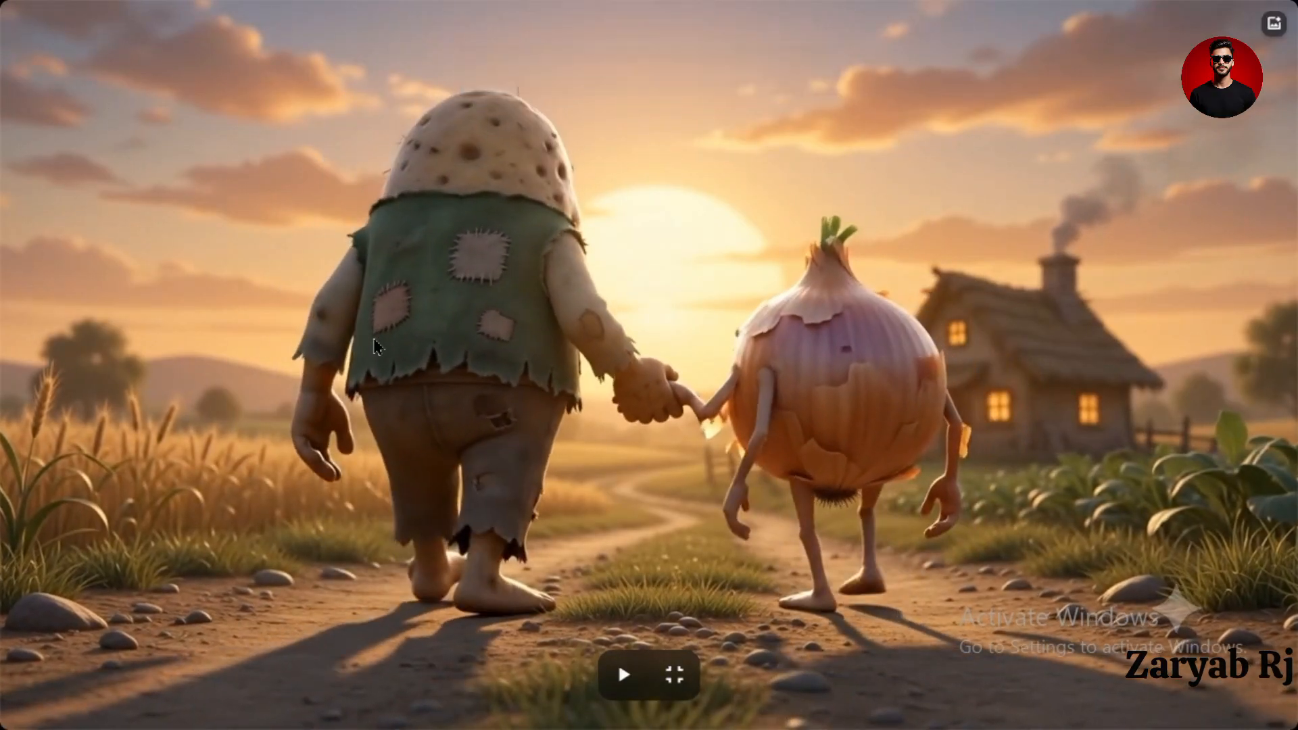
{"action": "key", "text": "Escape"}
{"action": "left_click", "coordinate": [36, 121]}
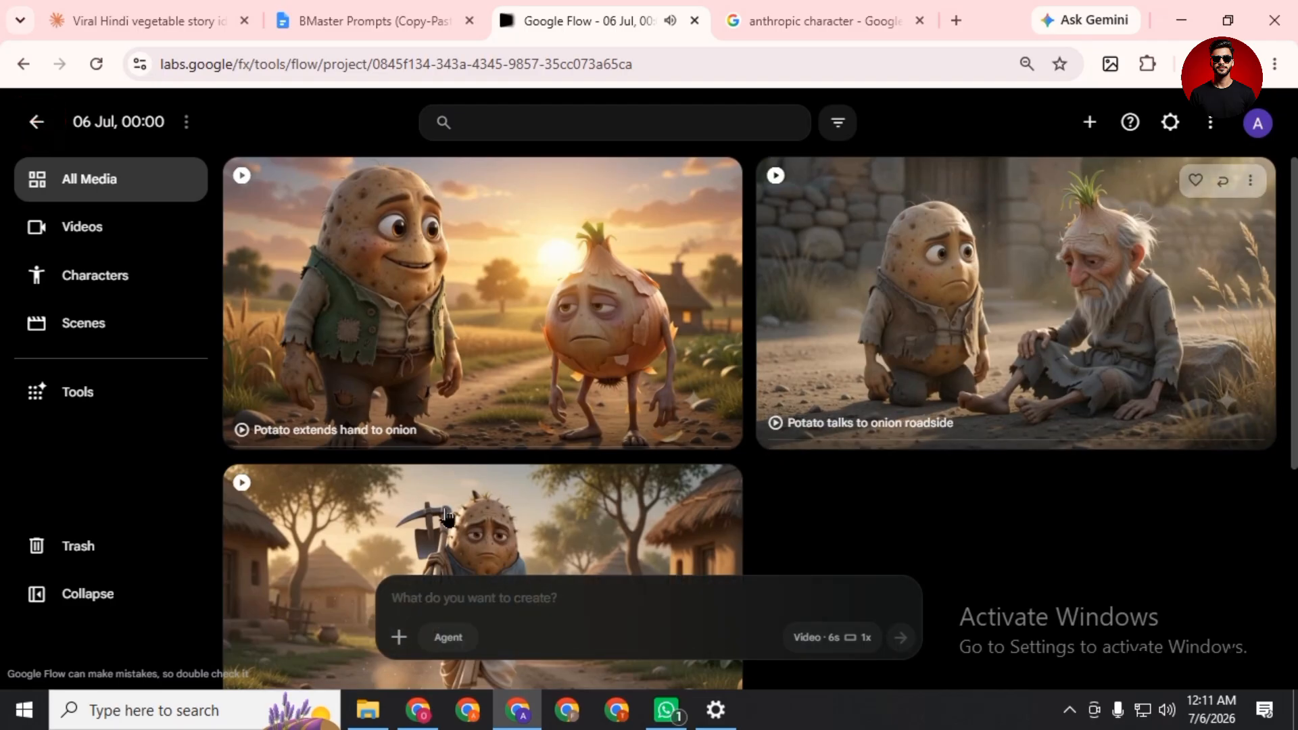
- Review the generated potato and onion clips in the project's media overview
{"action": "scroll", "coordinate": [440, 471], "scroll_direction": "down", "scroll_amount": 5}
{"action": "scroll", "coordinate": [441, 470], "scroll_direction": "up", "scroll_amount": 5}
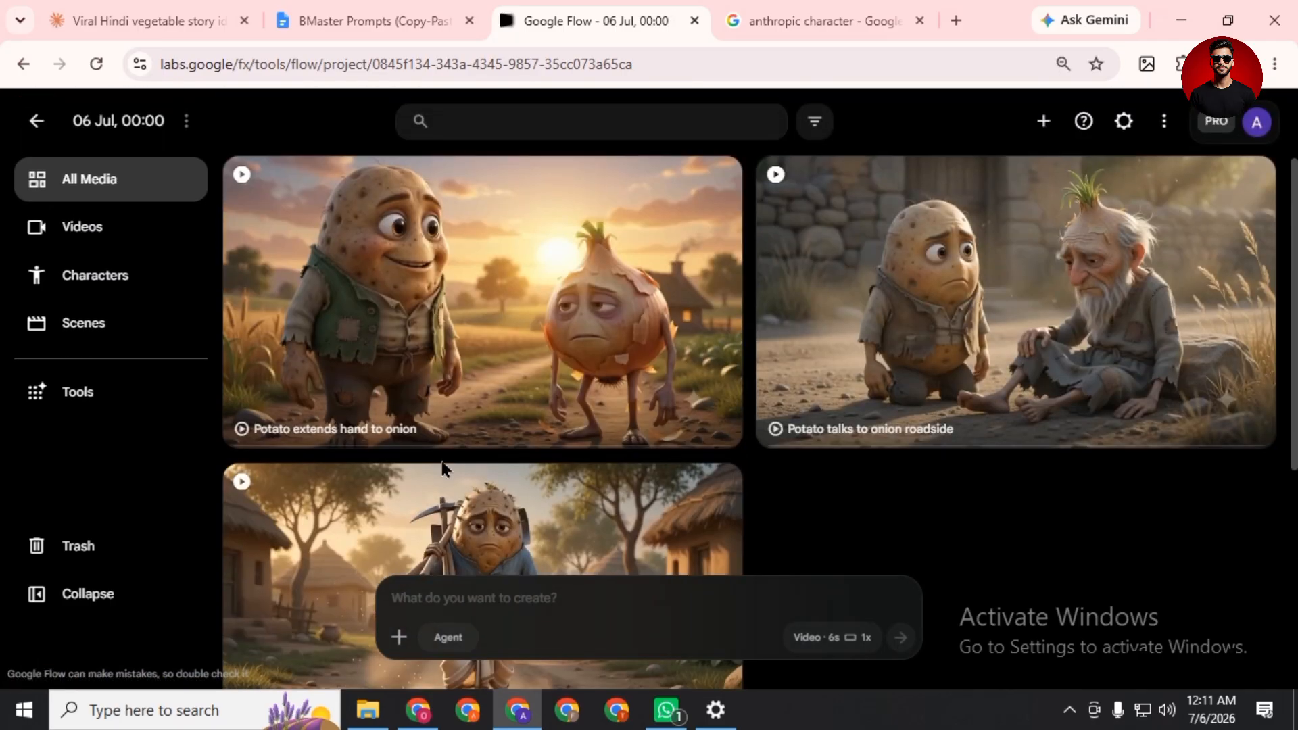
{"action": "scroll", "coordinate": [398, 324], "scroll_direction": "down", "scroll_amount": 3}
{"action": "scroll", "coordinate": [399, 323], "scroll_direction": "up", "scroll_amount": 3}
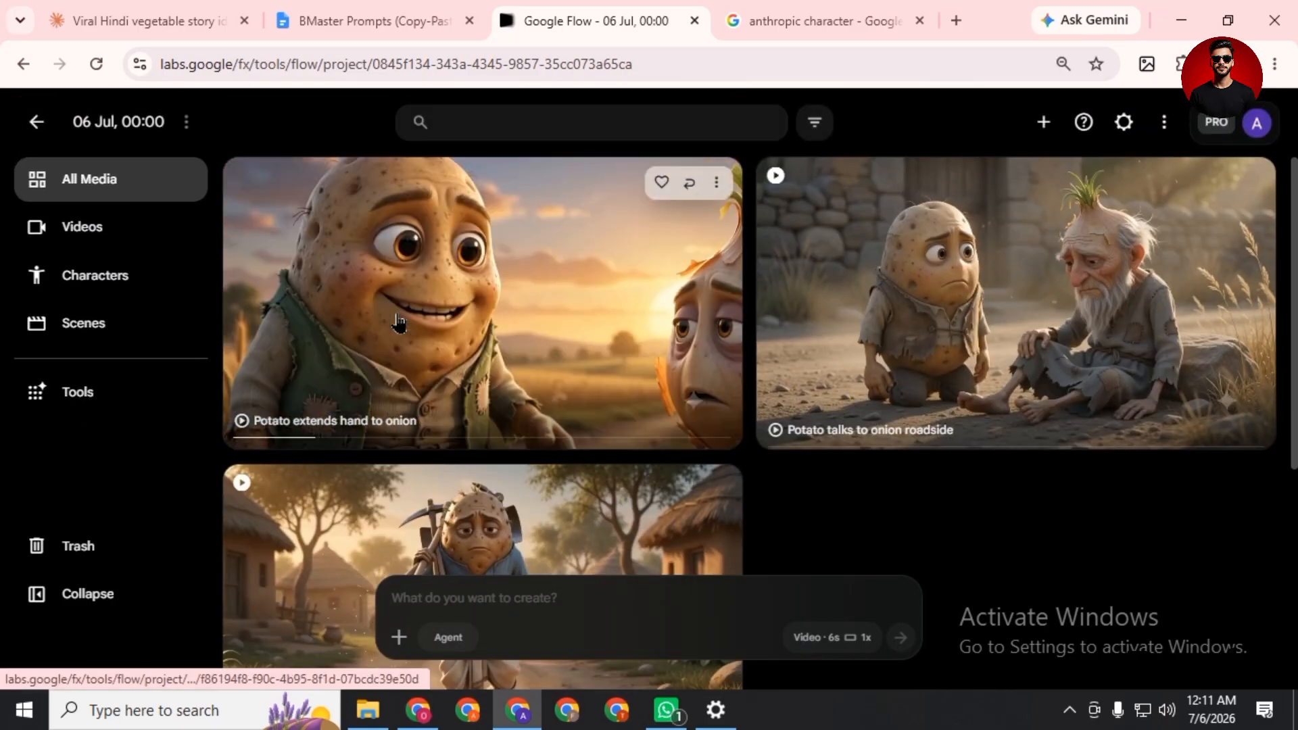
{"action": "scroll", "coordinate": [306, 342], "scroll_direction": "down", "scroll_amount": 3}
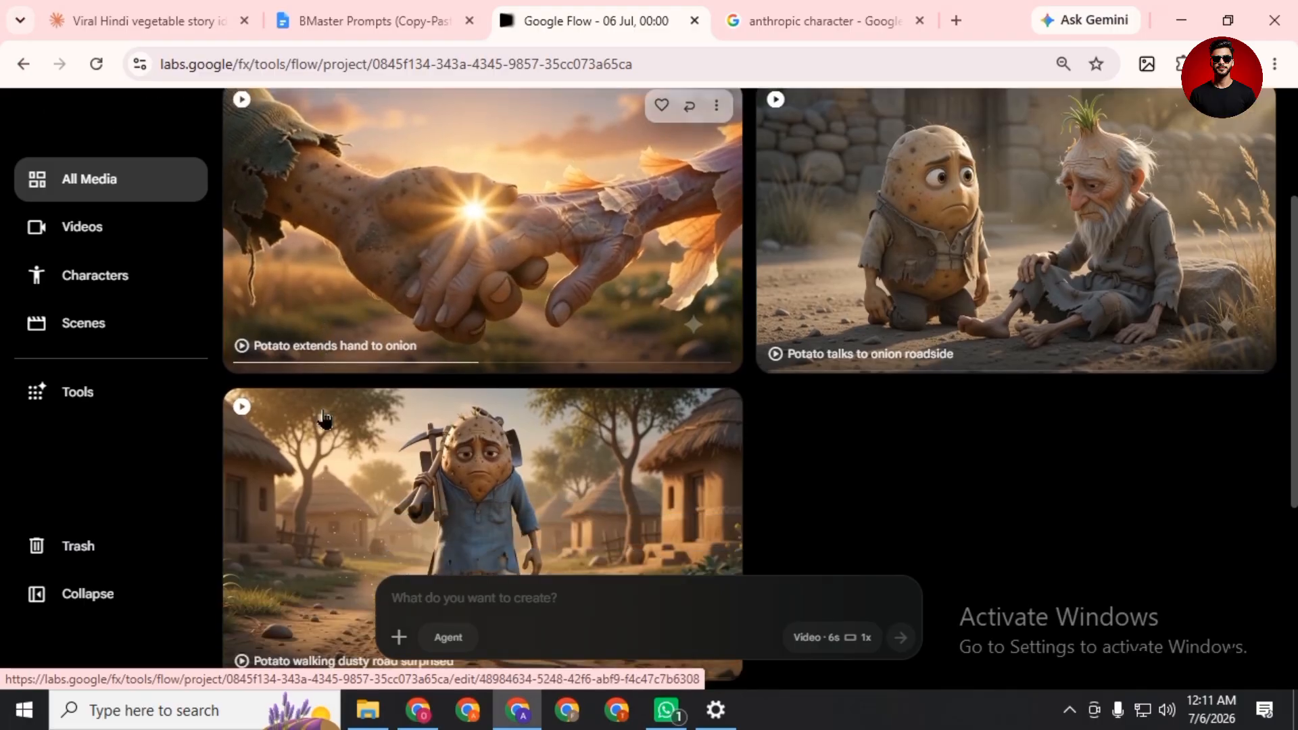
{"action": "scroll", "coordinate": [306, 343], "scroll_direction": "up", "scroll_amount": 2}
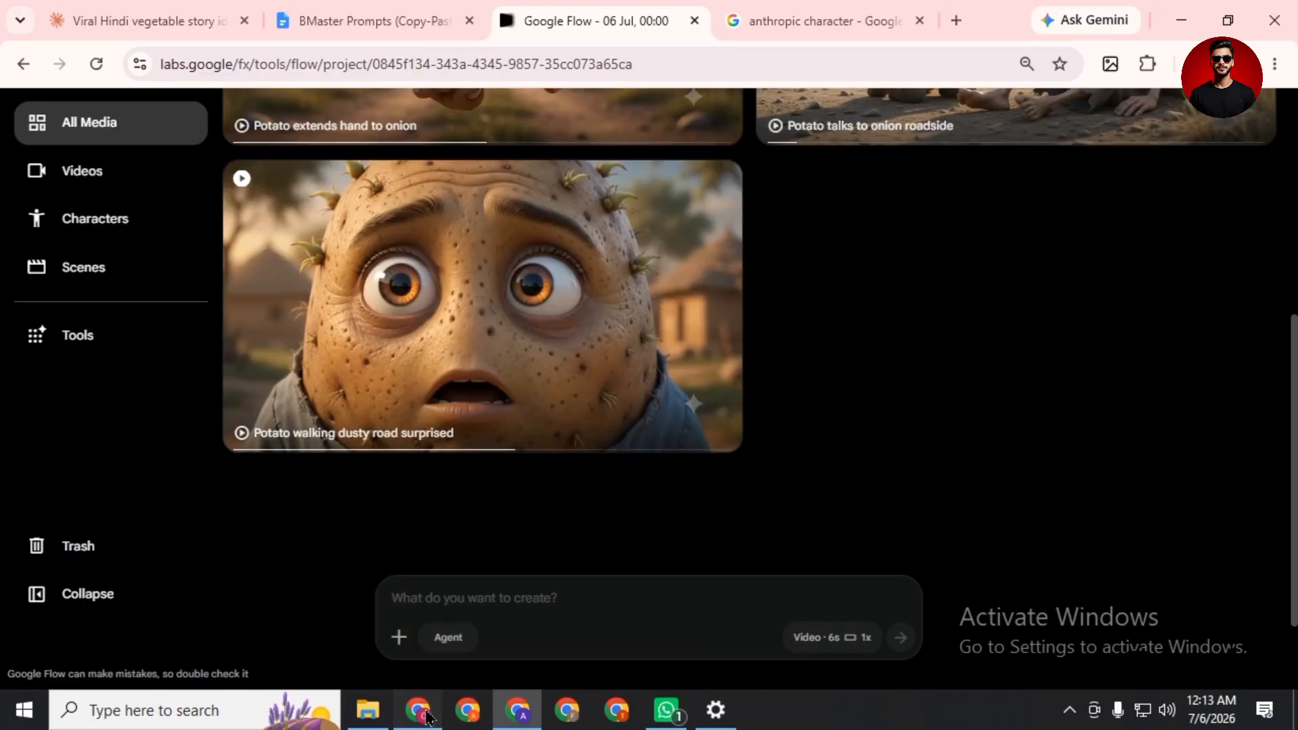
- Switch to ChatGPT and look back over the Scene 4 and Scene 3 prompts and dialogues
{"action": "left_click", "coordinate": [426, 714]}
{"action": "scroll", "coordinate": [423, 447], "scroll_direction": "up", "scroll_amount": 6}
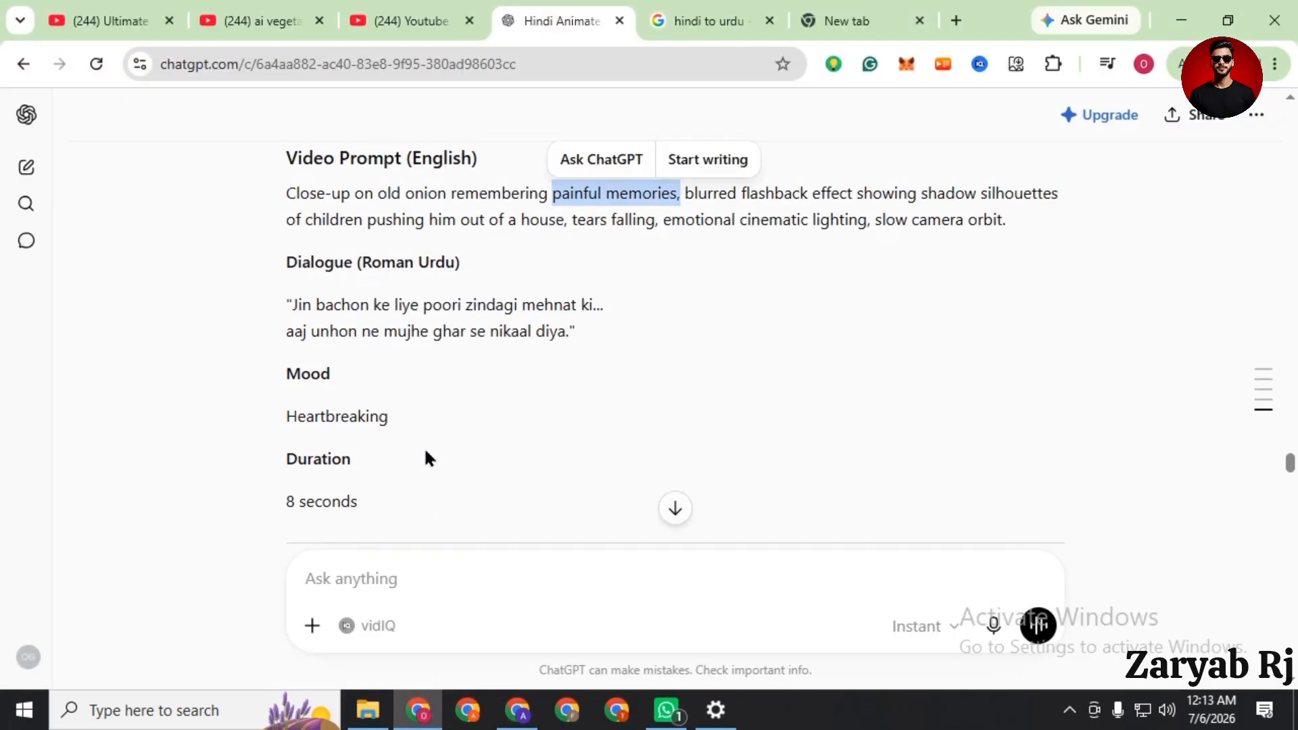
{"action": "scroll", "coordinate": [426, 453], "scroll_direction": "up", "scroll_amount": 5}
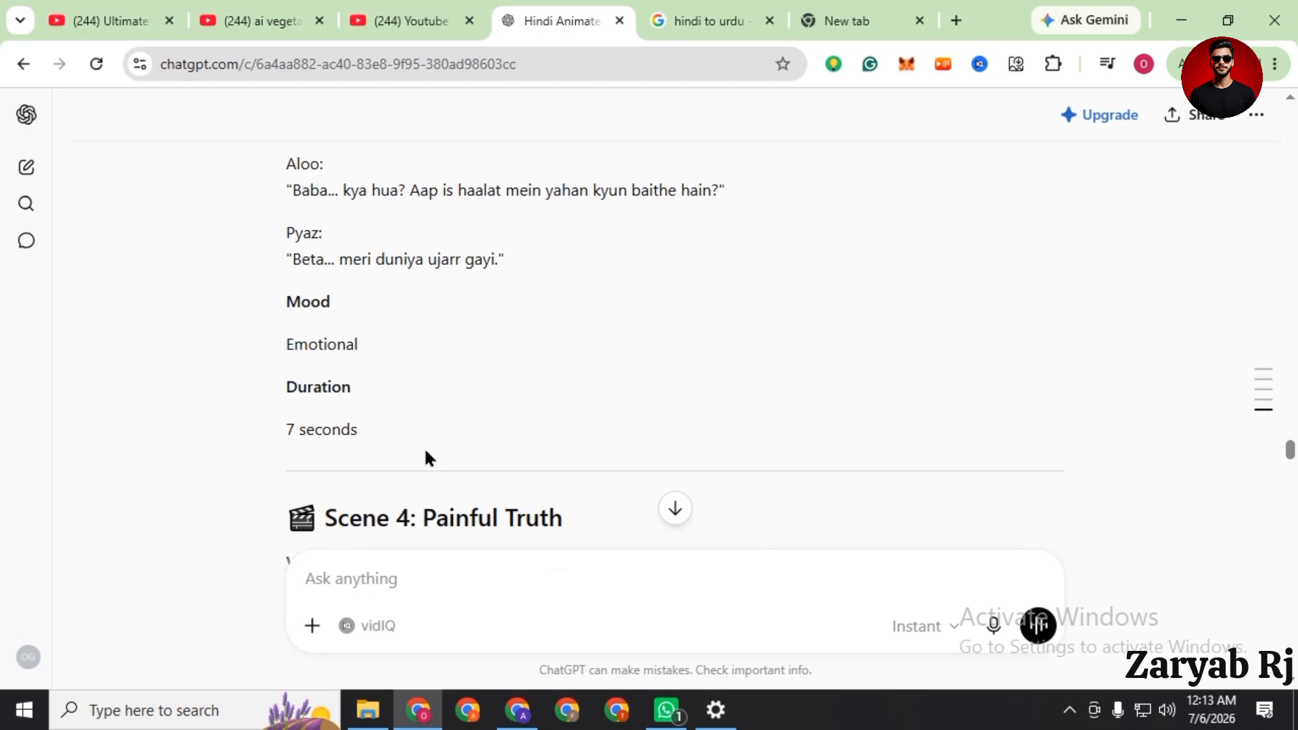
- Browse the YouTube results for "ai vegetables video" to see comparable vegetable story videos
{"action": "left_click", "coordinate": [235, 26]}
{"action": "scroll", "coordinate": [459, 483], "scroll_direction": "up", "scroll_amount": 5}
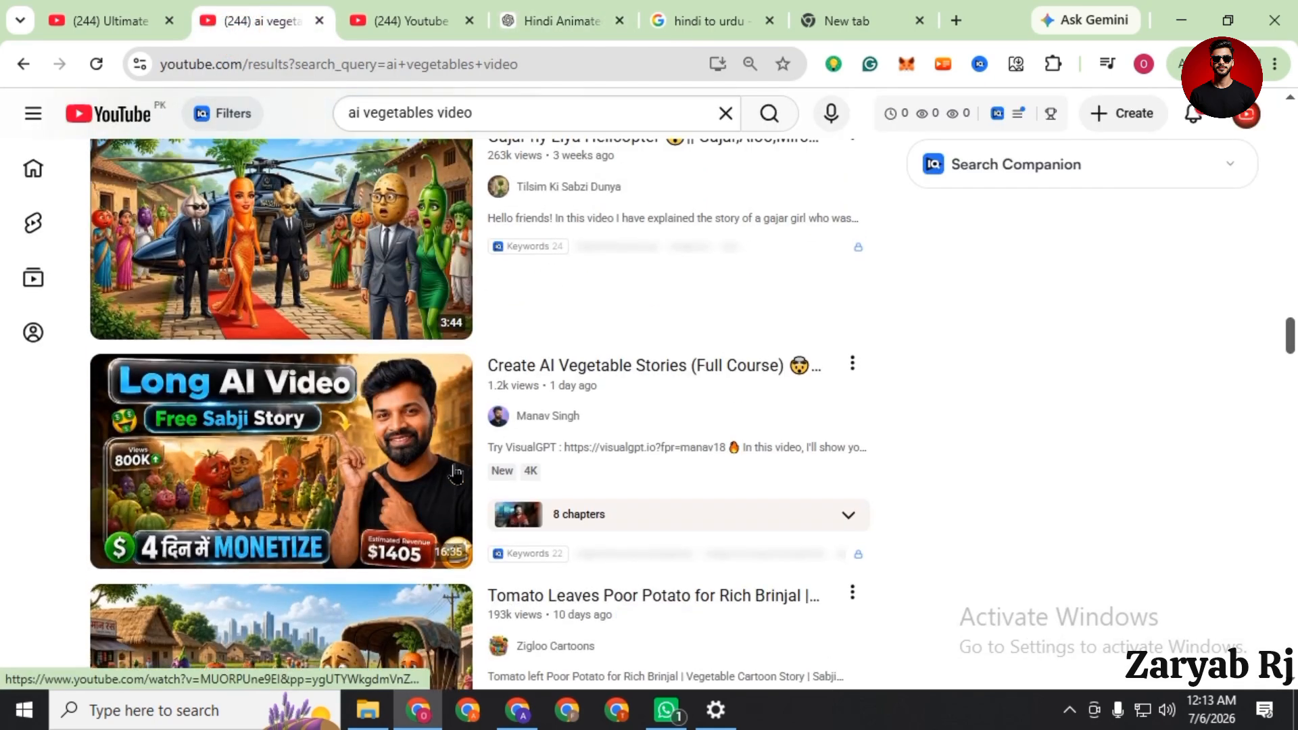
{"action": "scroll", "coordinate": [456, 476], "scroll_direction": "down", "scroll_amount": 10}
{"action": "scroll", "coordinate": [453, 470], "scroll_direction": "up", "scroll_amount": 1}
{"action": "scroll", "coordinate": [451, 467], "scroll_direction": "down", "scroll_amount": 4}
{"action": "scroll", "coordinate": [452, 467], "scroll_direction": "down", "scroll_amount": 12}
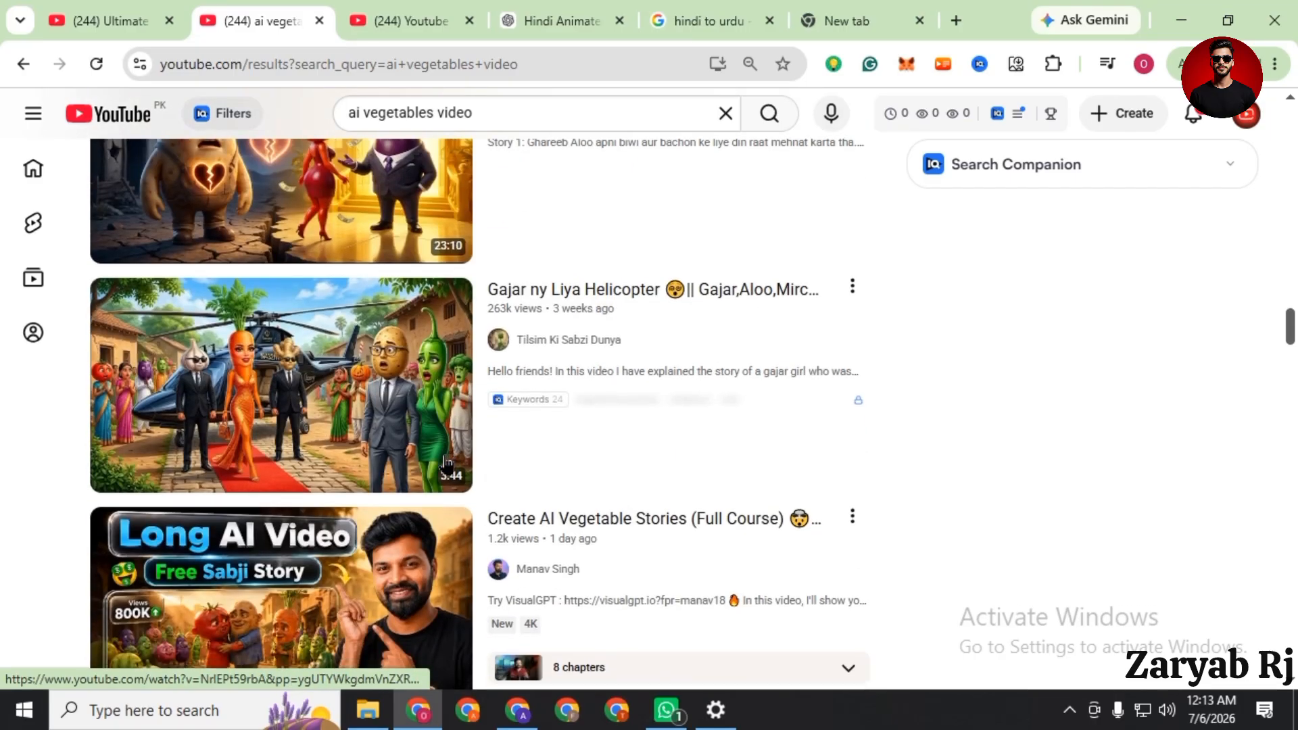
- Switch to Google Flow and compare the generated clips with the vegetable videos in the YouTube results
{"action": "left_click", "coordinate": [519, 710]}
{"action": "scroll", "coordinate": [401, 446], "scroll_direction": "up", "scroll_amount": 5}
{"action": "scroll", "coordinate": [434, 443], "scroll_direction": "down", "scroll_amount": 6}
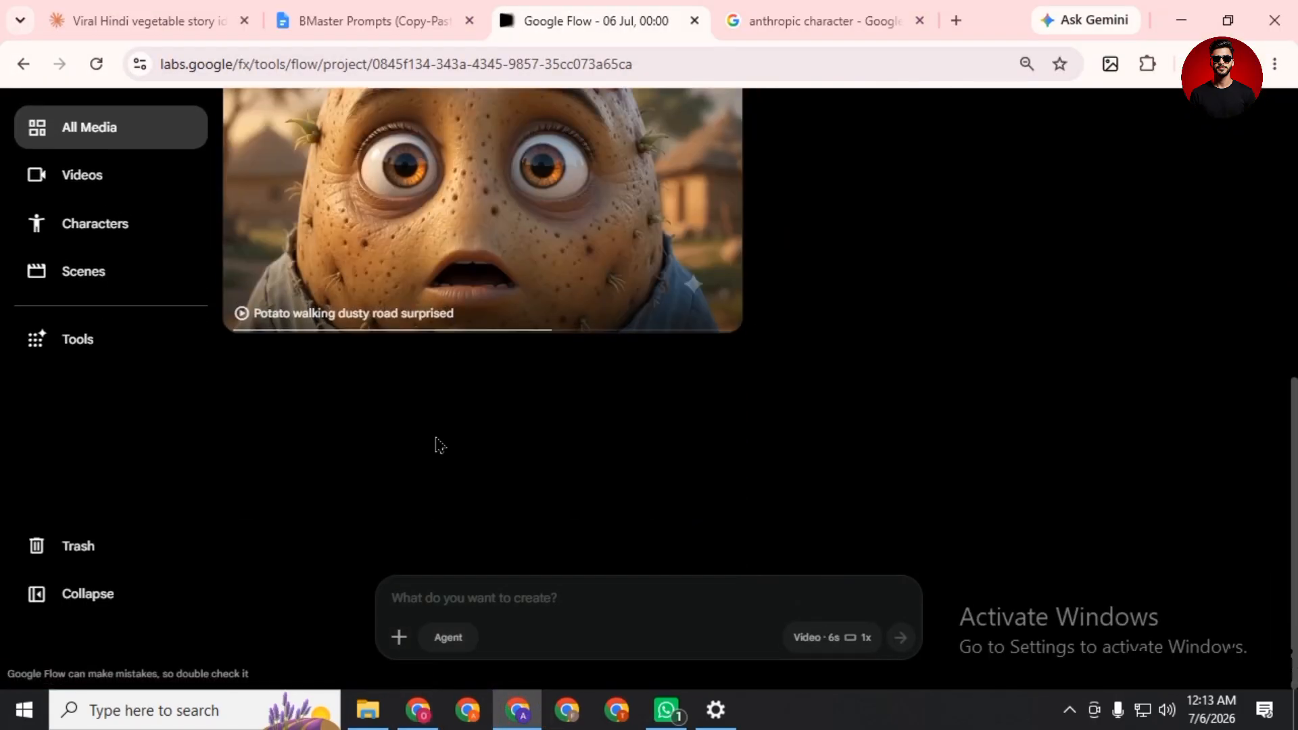
{"action": "scroll", "coordinate": [411, 500], "scroll_direction": "up", "scroll_amount": 5}
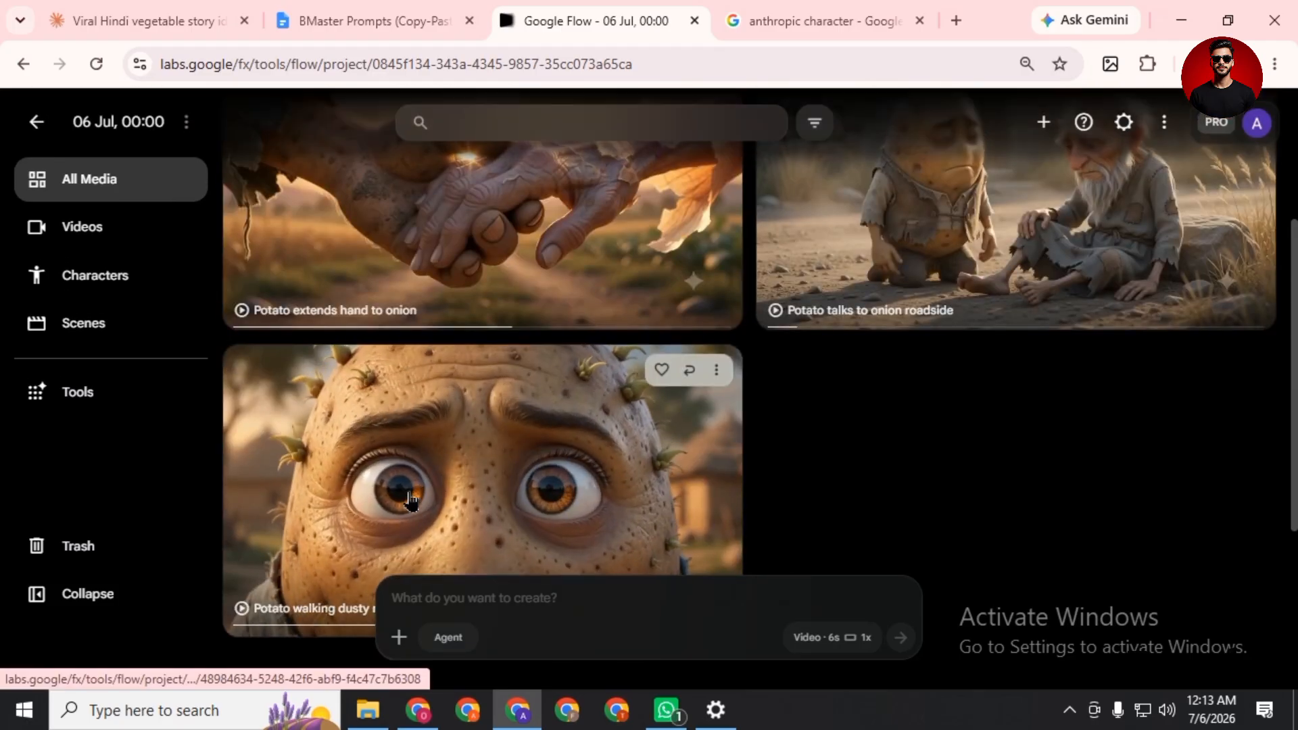
{"action": "scroll", "coordinate": [923, 502], "scroll_direction": "down", "scroll_amount": 2}
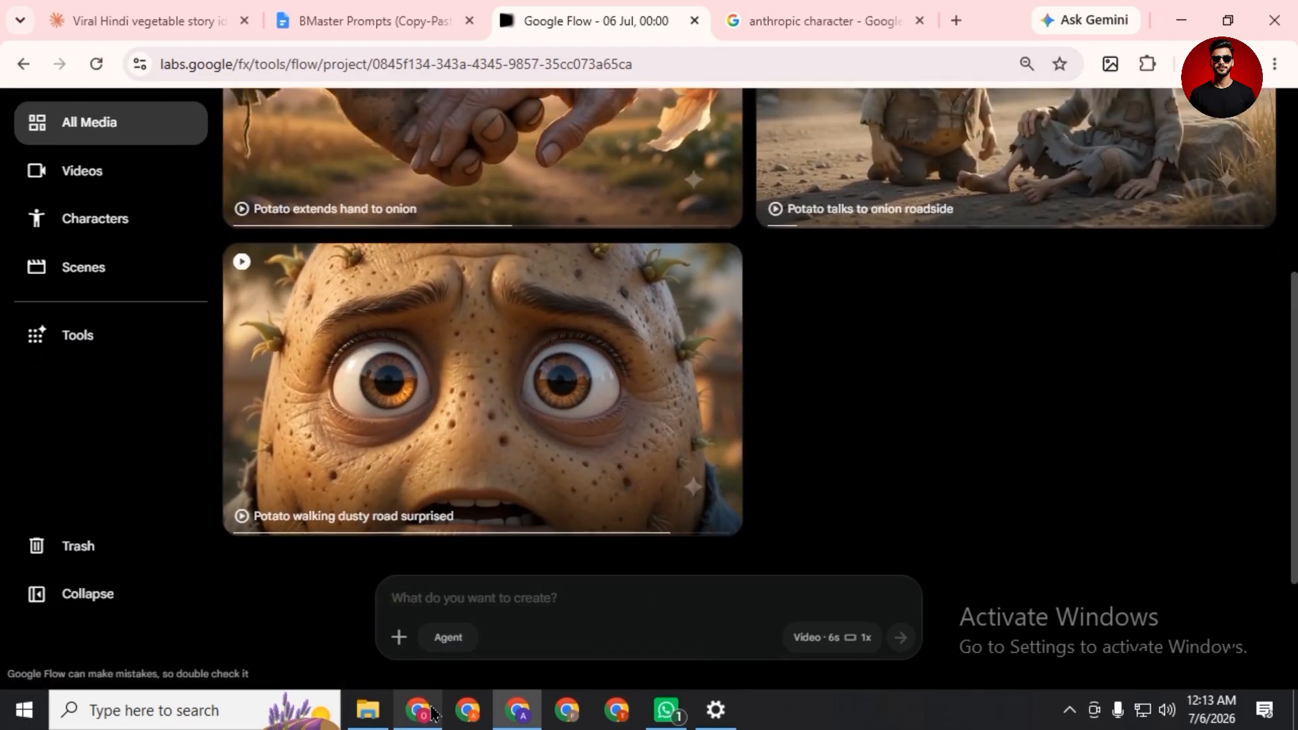
{"action": "left_click", "coordinate": [467, 709]}
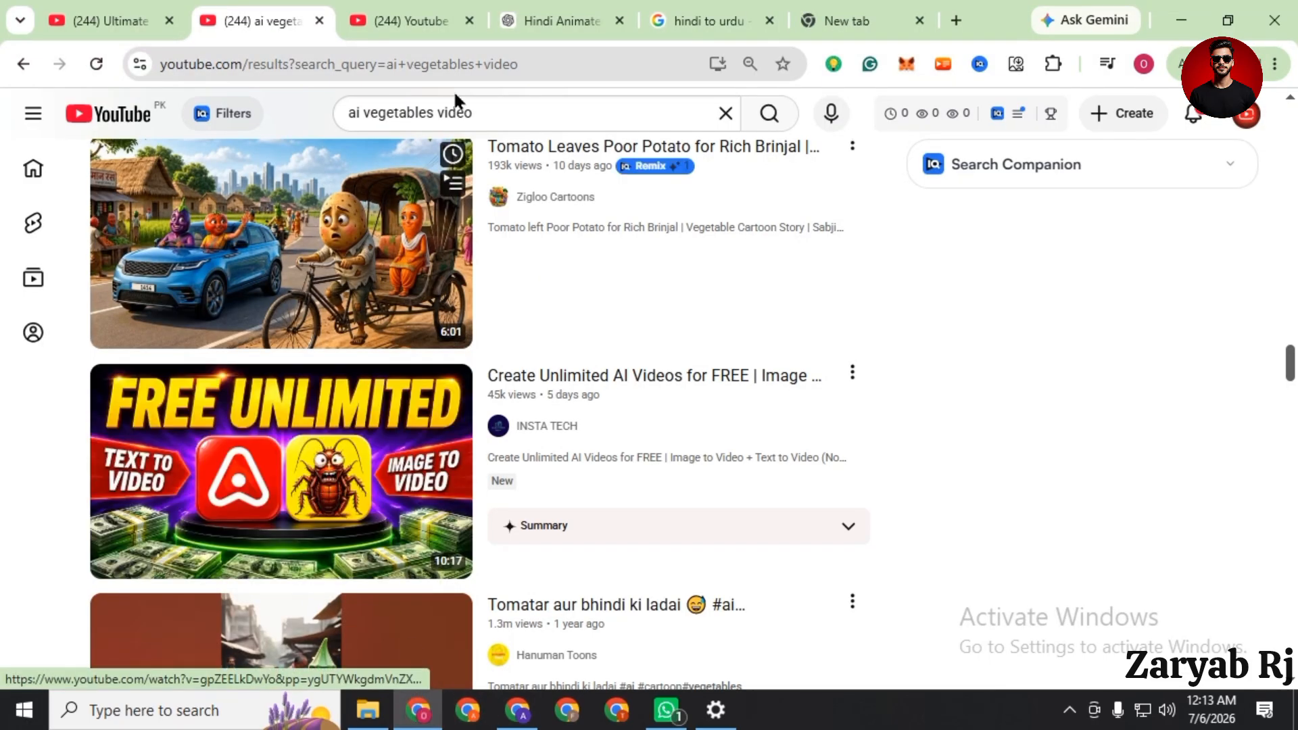
{"action": "left_click", "coordinate": [518, 711]}
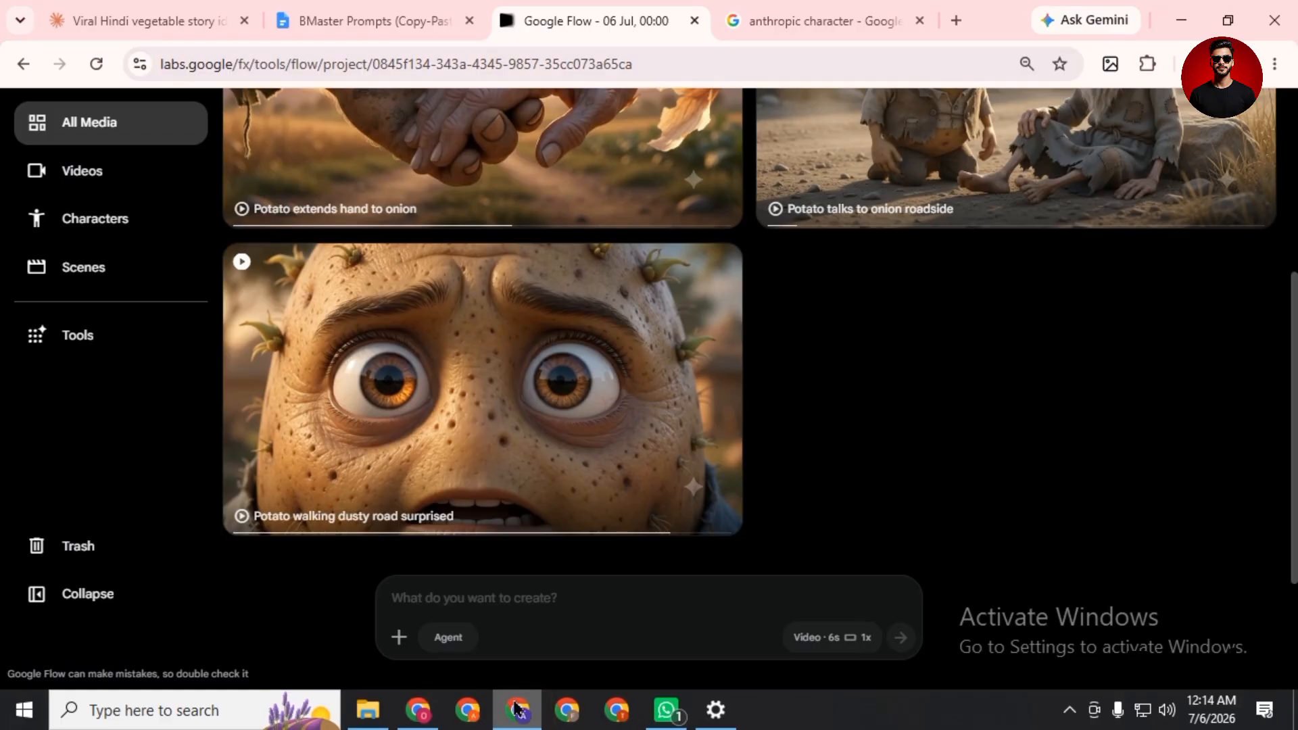
- Switch back to the ChatGPT script and reread the scene breakdown around Scene 3: First Meeting
{"action": "left_click", "coordinate": [432, 713]}
{"action": "left_click", "coordinate": [703, 21]}
{"action": "left_click", "coordinate": [583, 21]}
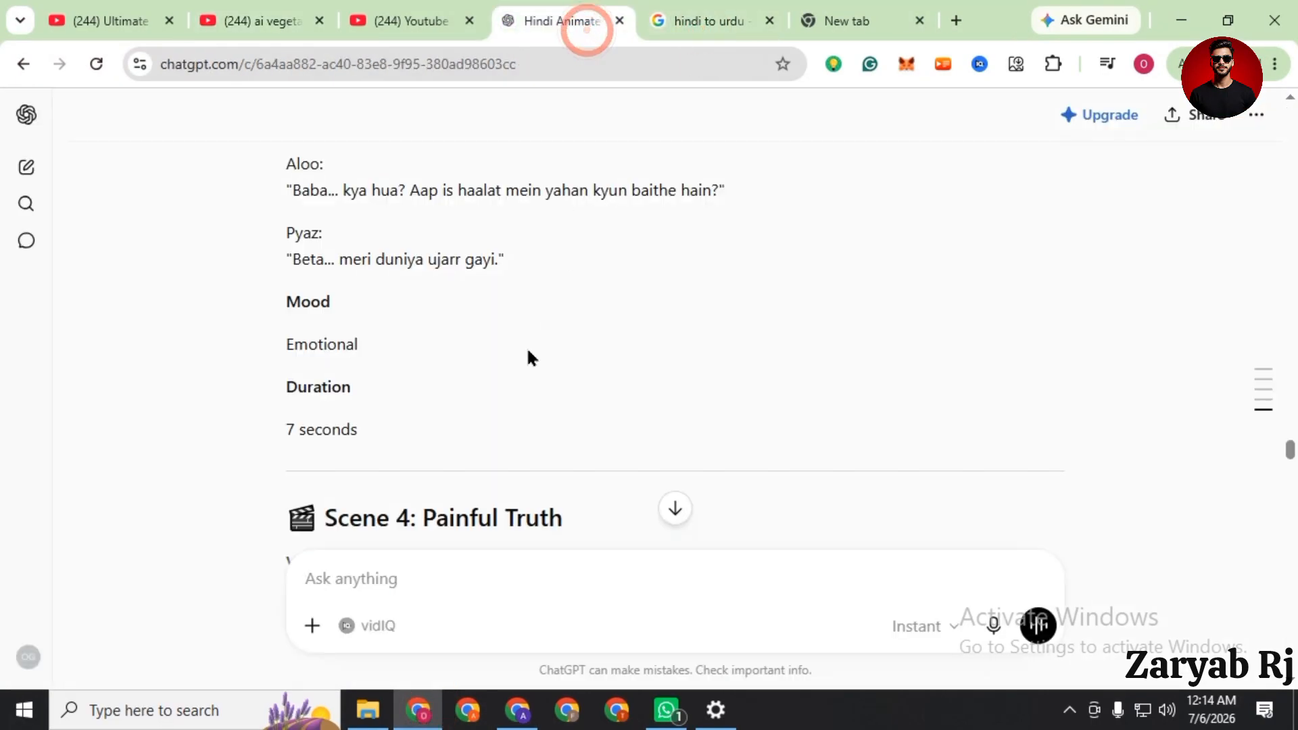
{"action": "scroll", "coordinate": [500, 379], "scroll_direction": "up", "scroll_amount": 3}
{"action": "scroll", "coordinate": [477, 420], "scroll_direction": "up", "scroll_amount": 5}
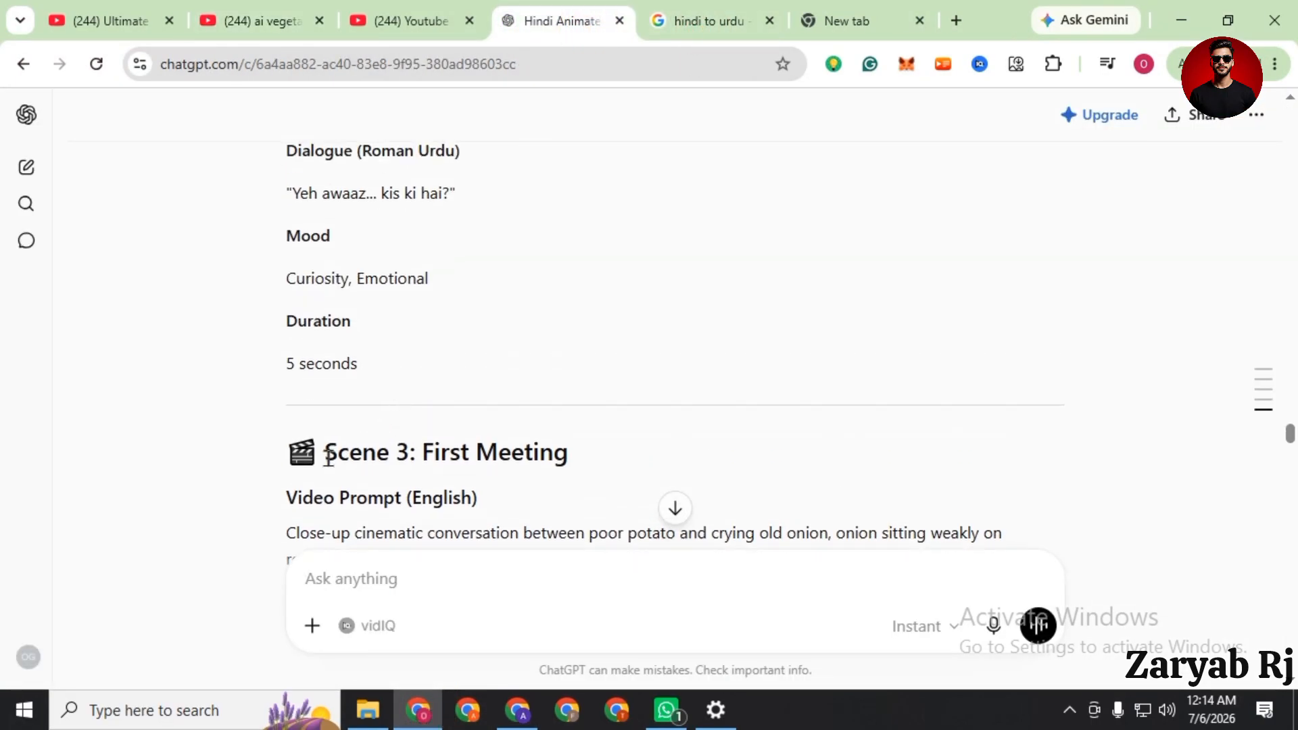
{"action": "scroll", "coordinate": [367, 460], "scroll_direction": "down", "scroll_amount": 3}
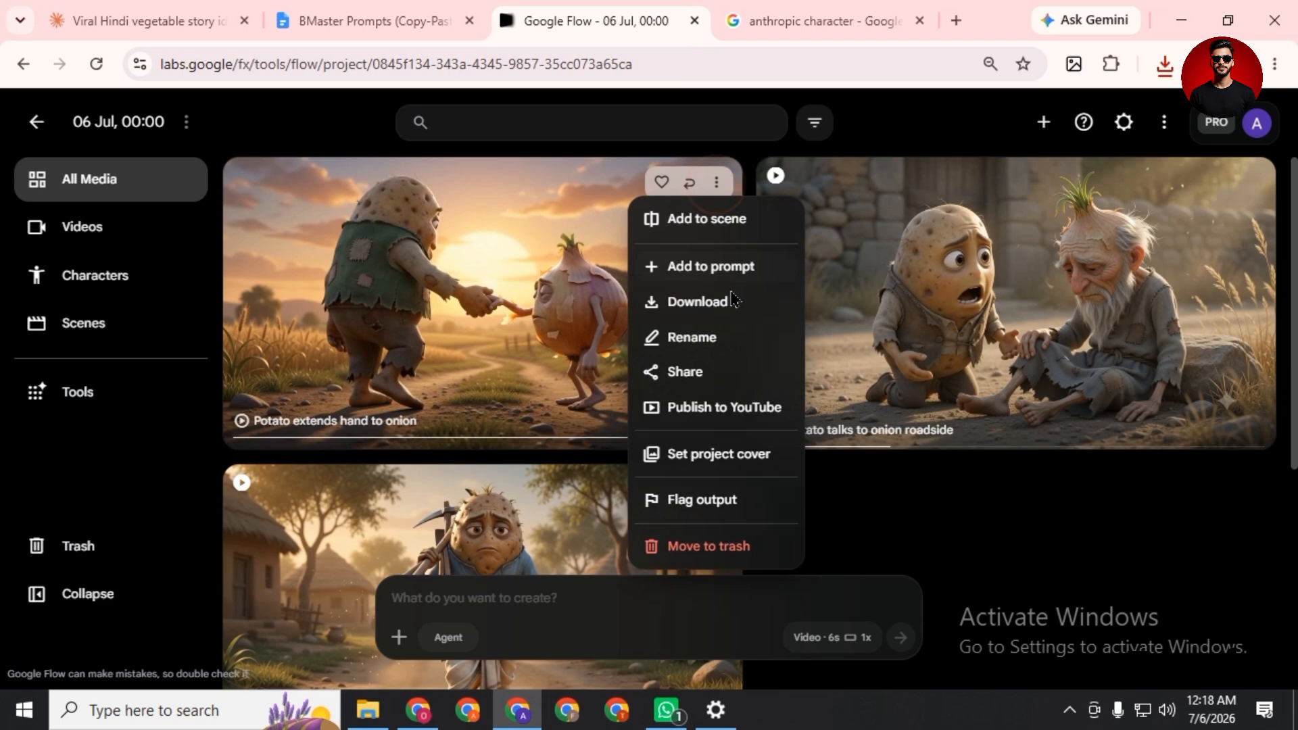
- Download the "Potato extends hand to onion" clip at 720p, original size
{"action": "mouse_move", "coordinate": [732, 300]}
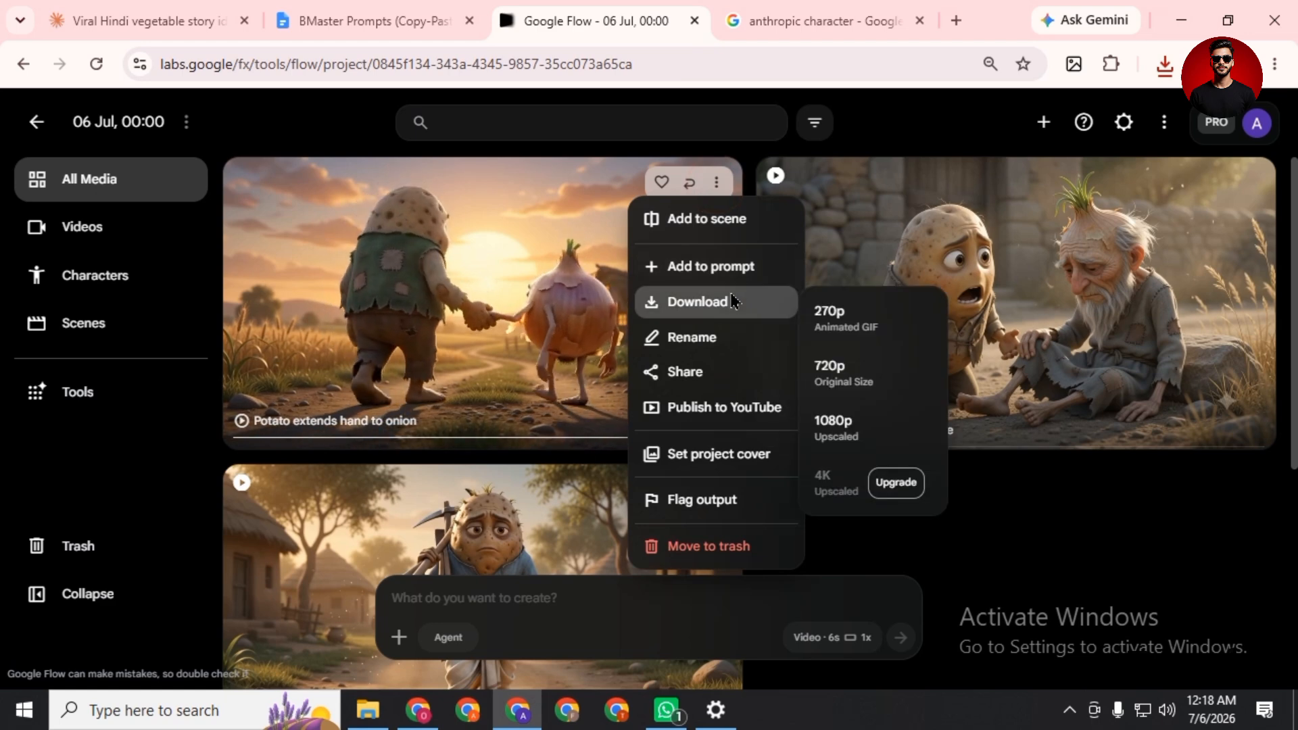
{"action": "left_click", "coordinate": [844, 382]}
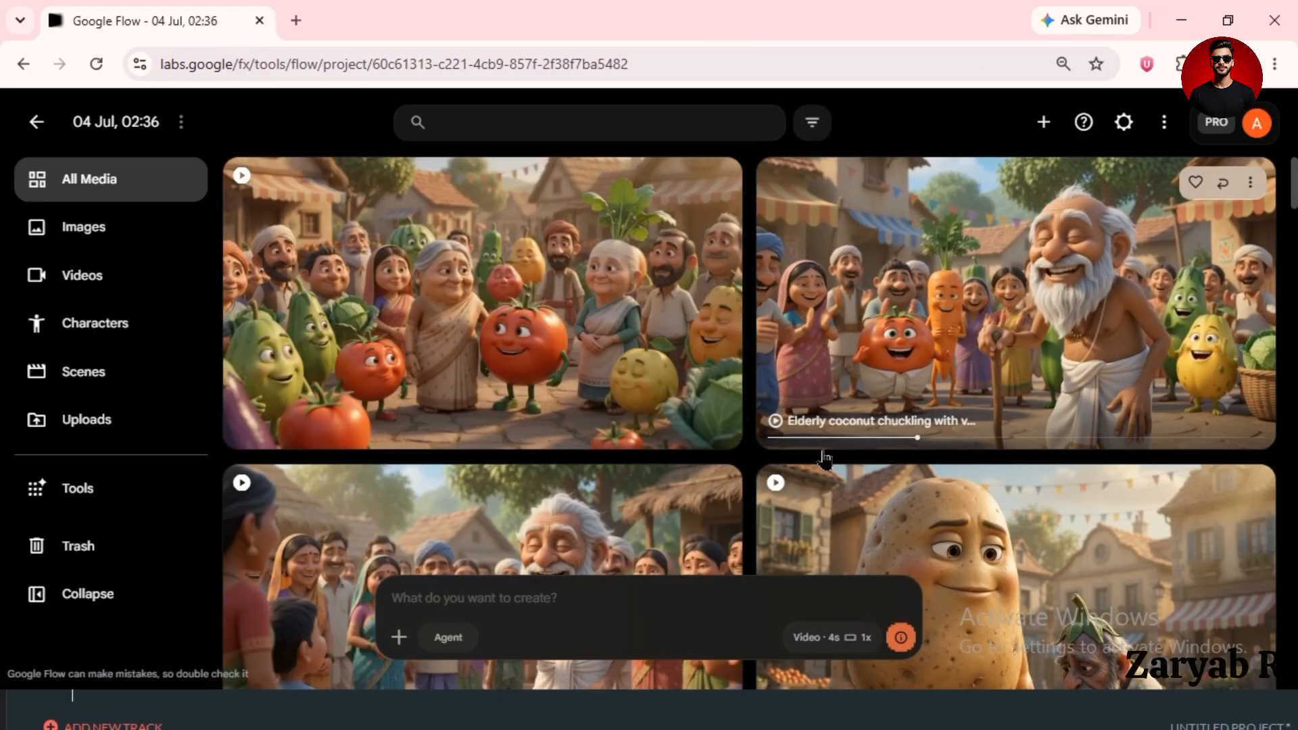
- Examine the finished vegetable story clips in the Google Flow project "04 Jul, 02:36"
{"action": "scroll", "coordinate": [743, 463], "scroll_direction": "down", "scroll_amount": 15}
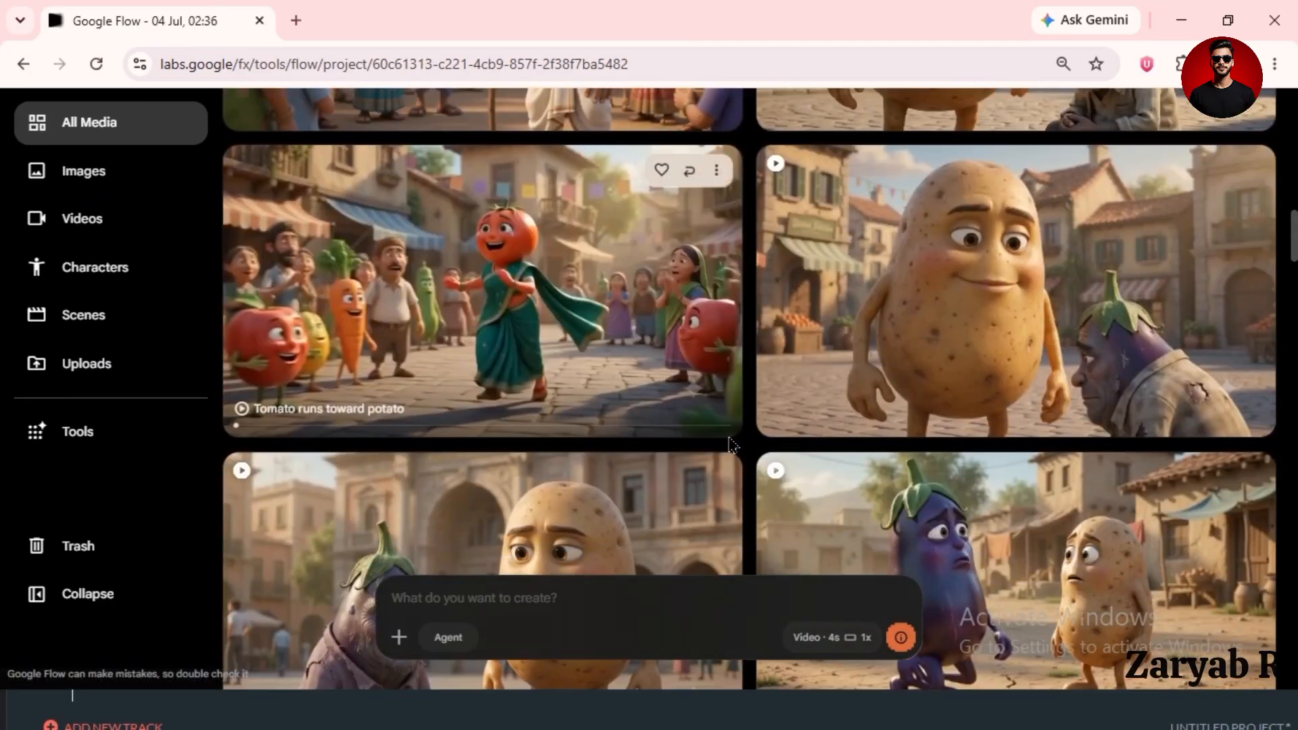
{"action": "scroll", "coordinate": [730, 440], "scroll_direction": "up", "scroll_amount": 5}
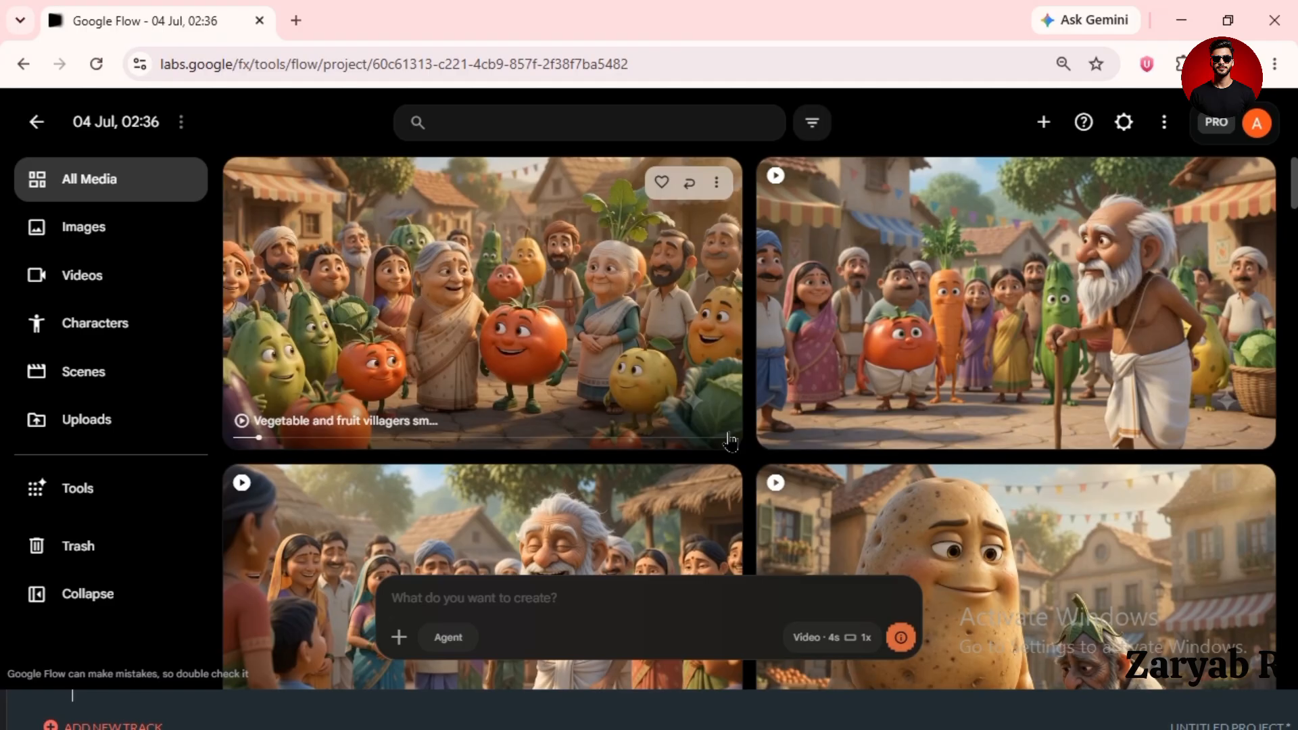
{"action": "scroll", "coordinate": [730, 440], "scroll_direction": "down", "scroll_amount": 10}
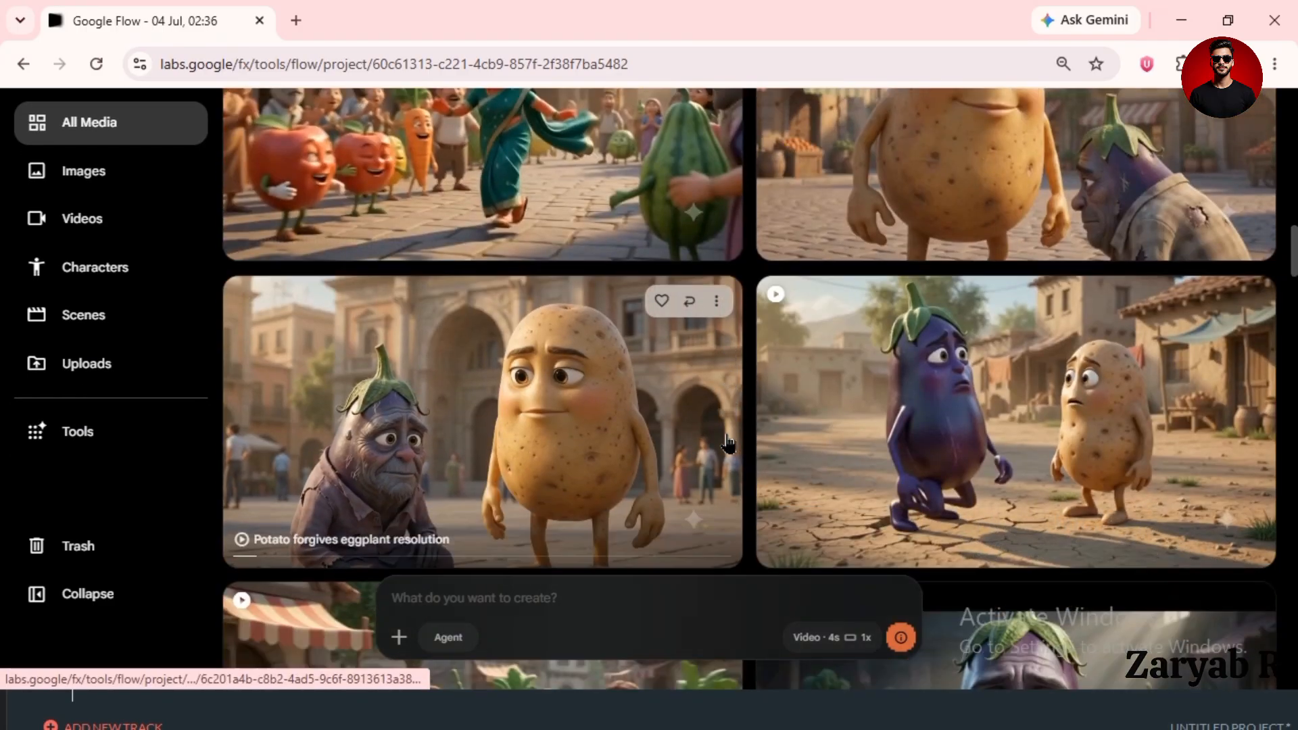
{"action": "scroll", "coordinate": [728, 444], "scroll_direction": "down", "scroll_amount": 10}
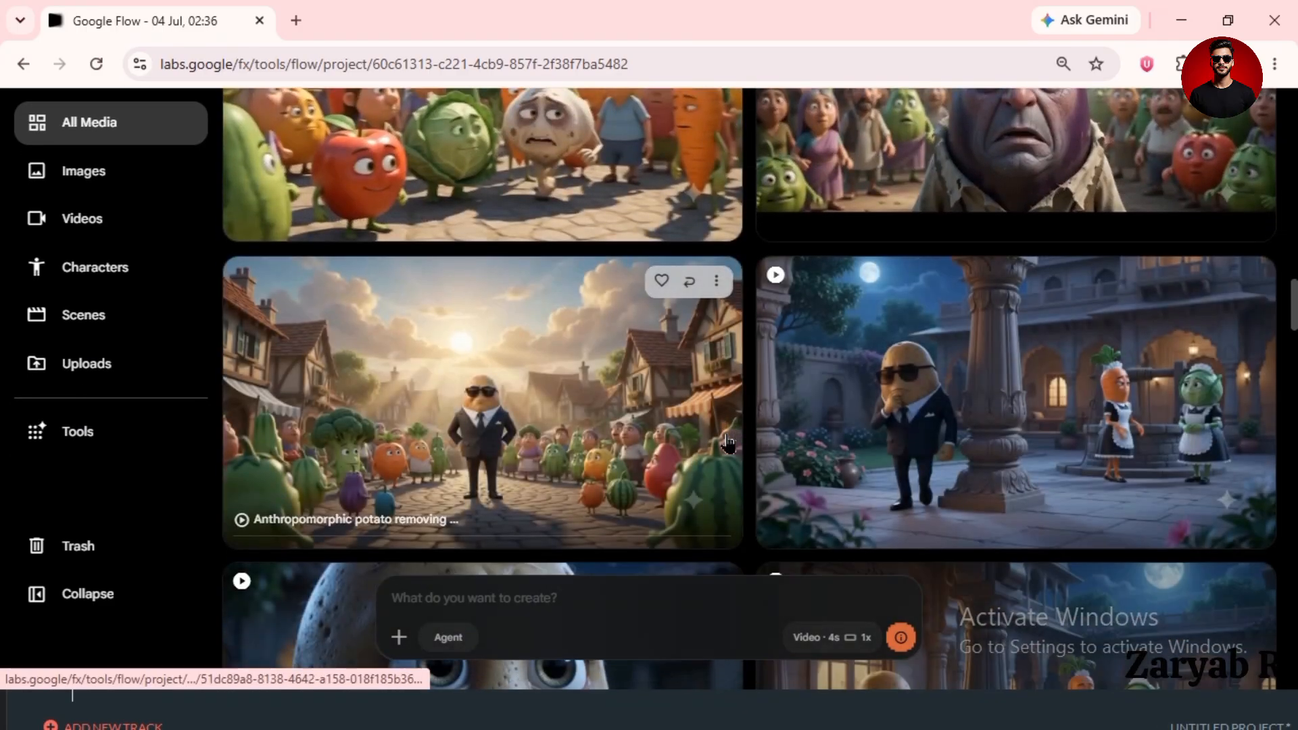
{"action": "scroll", "coordinate": [728, 444], "scroll_direction": "up", "scroll_amount": 10}
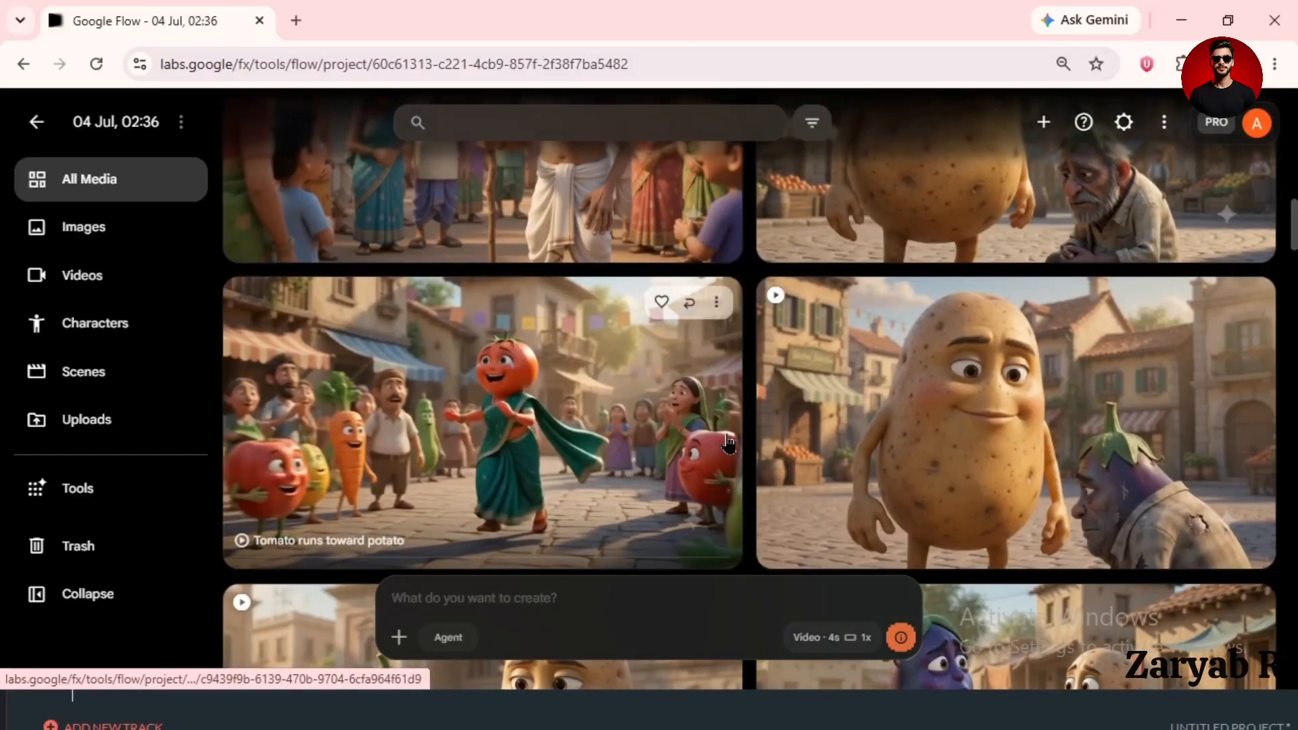
{"action": "scroll", "coordinate": [728, 444], "scroll_direction": "up", "scroll_amount": 5}
{"action": "scroll", "coordinate": [685, 370], "scroll_direction": "down", "scroll_amount": 3}
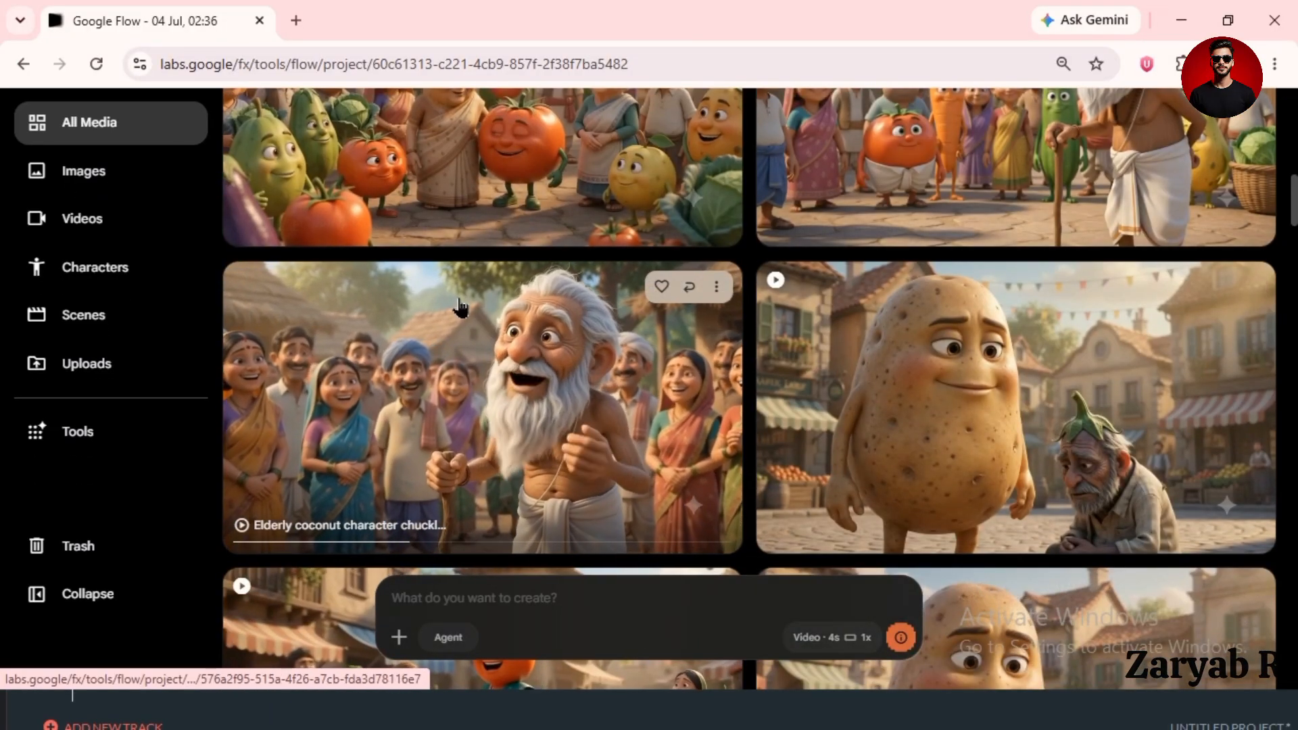
- Switch to Wondershare Filmora, import all the vegetable clips from the VID 01 folder and place them in sequence on the video track
{"action": "key", "text": "super"}
{"action": "left_click", "coordinate": [765, 709]}
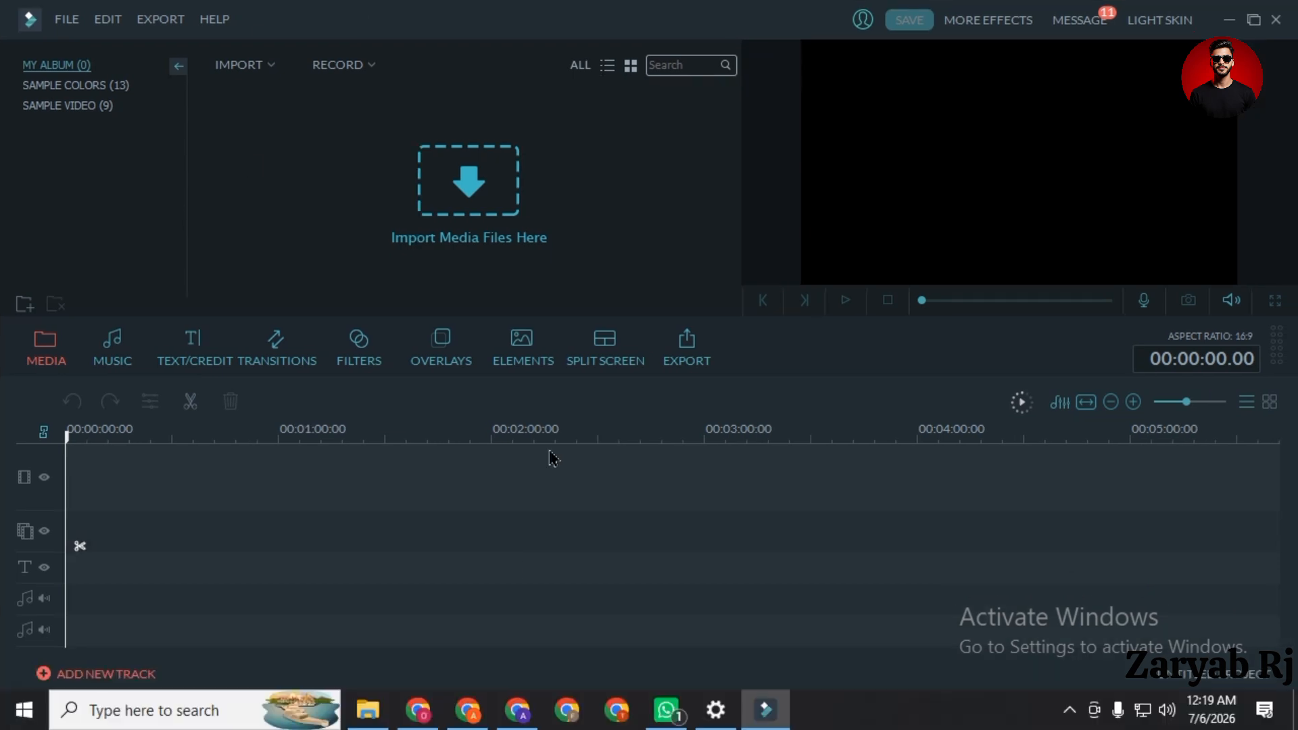
{"action": "left_click", "coordinate": [475, 203]}
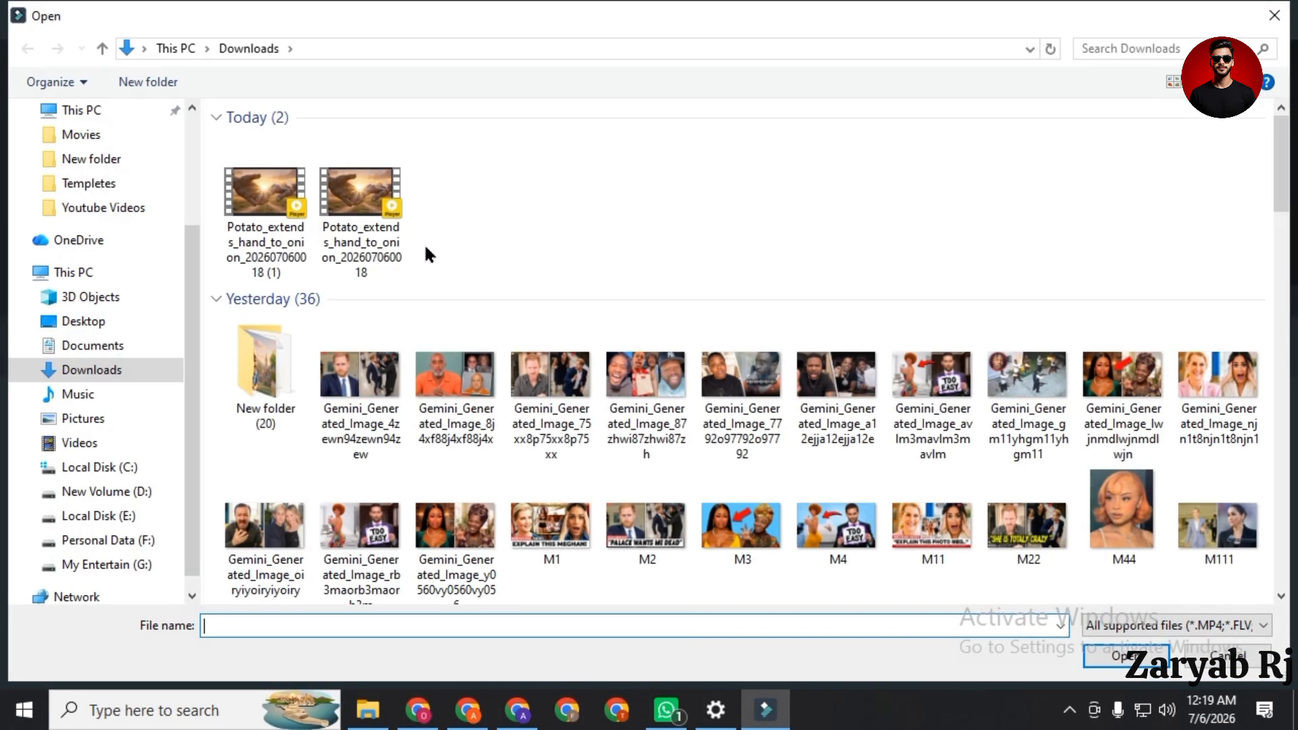
{"action": "key", "text": "Escape"}
{"action": "left_click", "coordinate": [519, 466]}
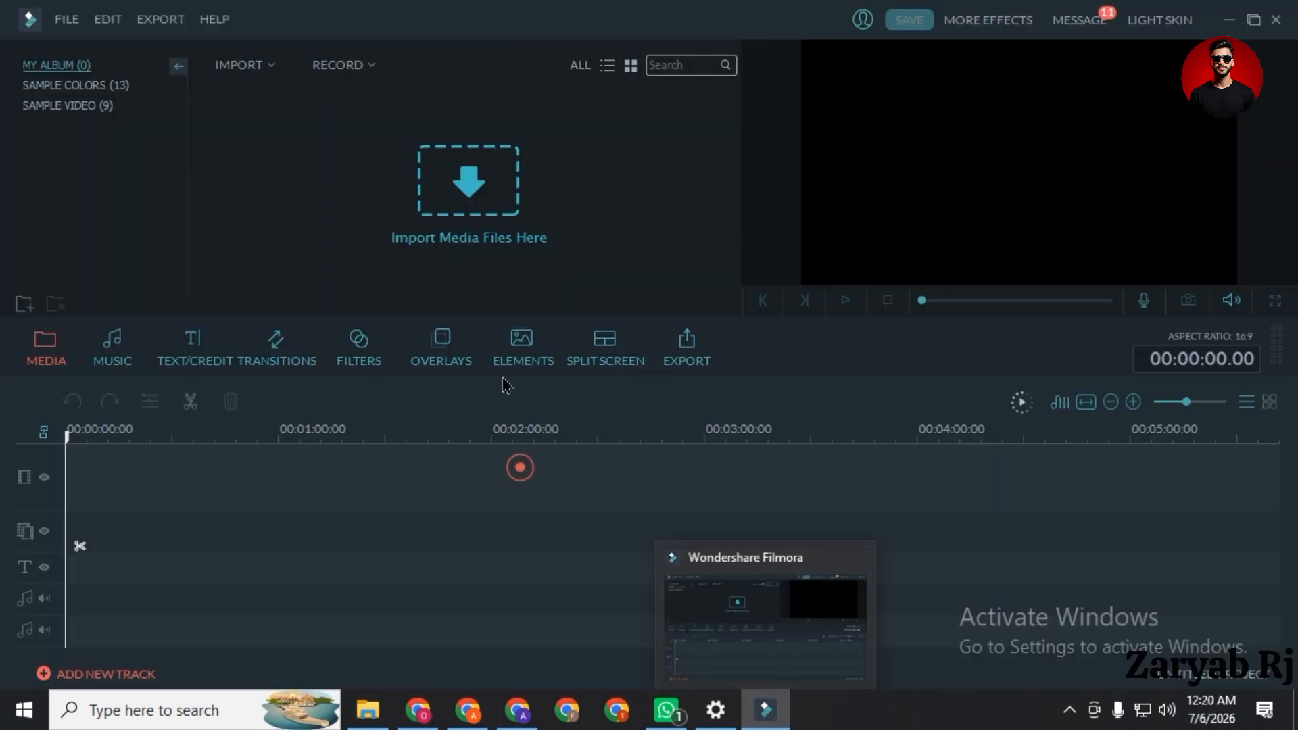
{"action": "left_click", "coordinate": [473, 181]}
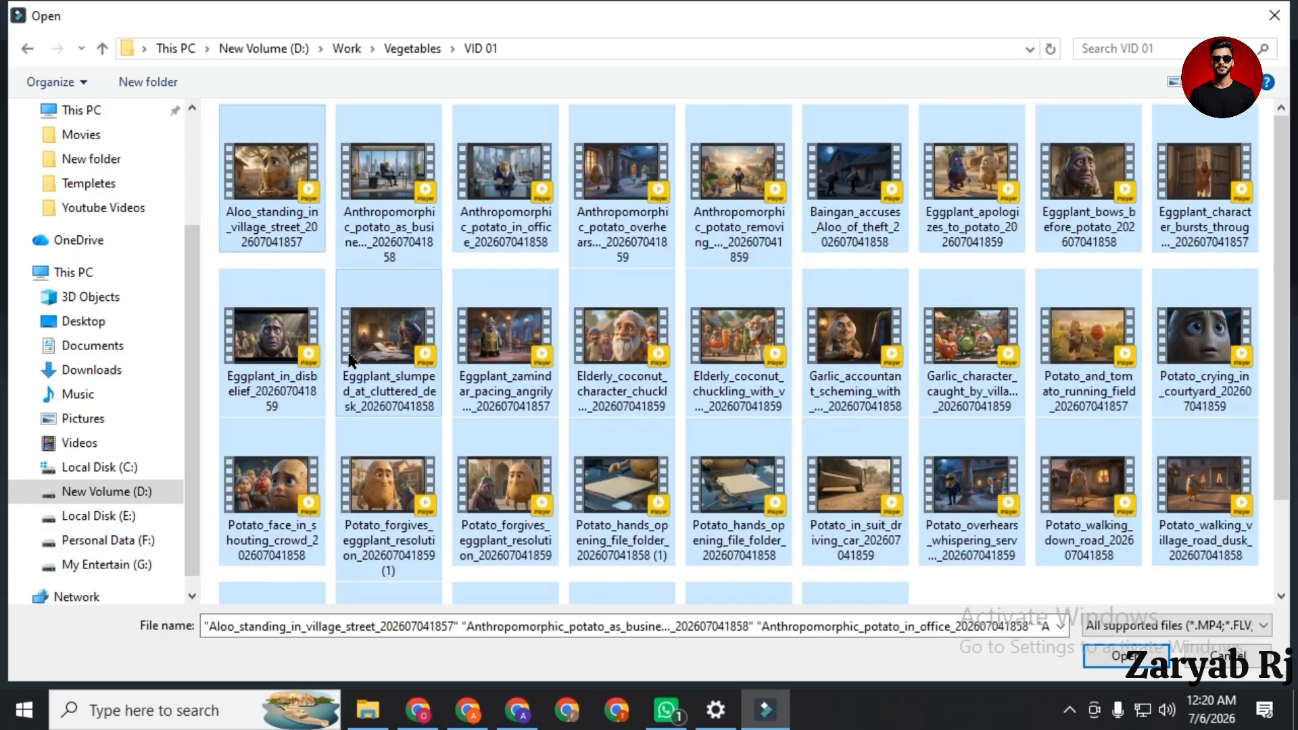
{"action": "key", "text": "Return"}
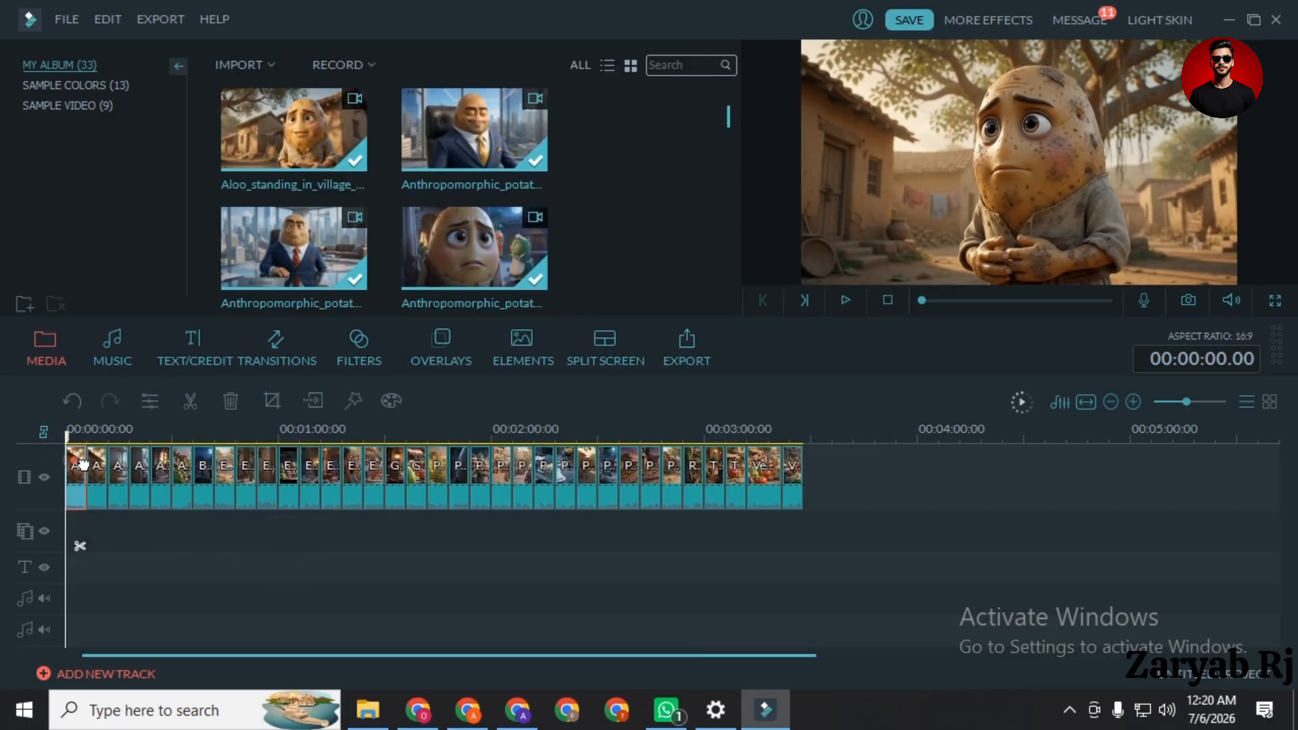
- Play the first clip on the video track to check the current opening of the story
{"action": "left_click", "coordinate": [92, 465]}
{"action": "left_click", "coordinate": [76, 468]}
{"action": "key", "text": "space"}
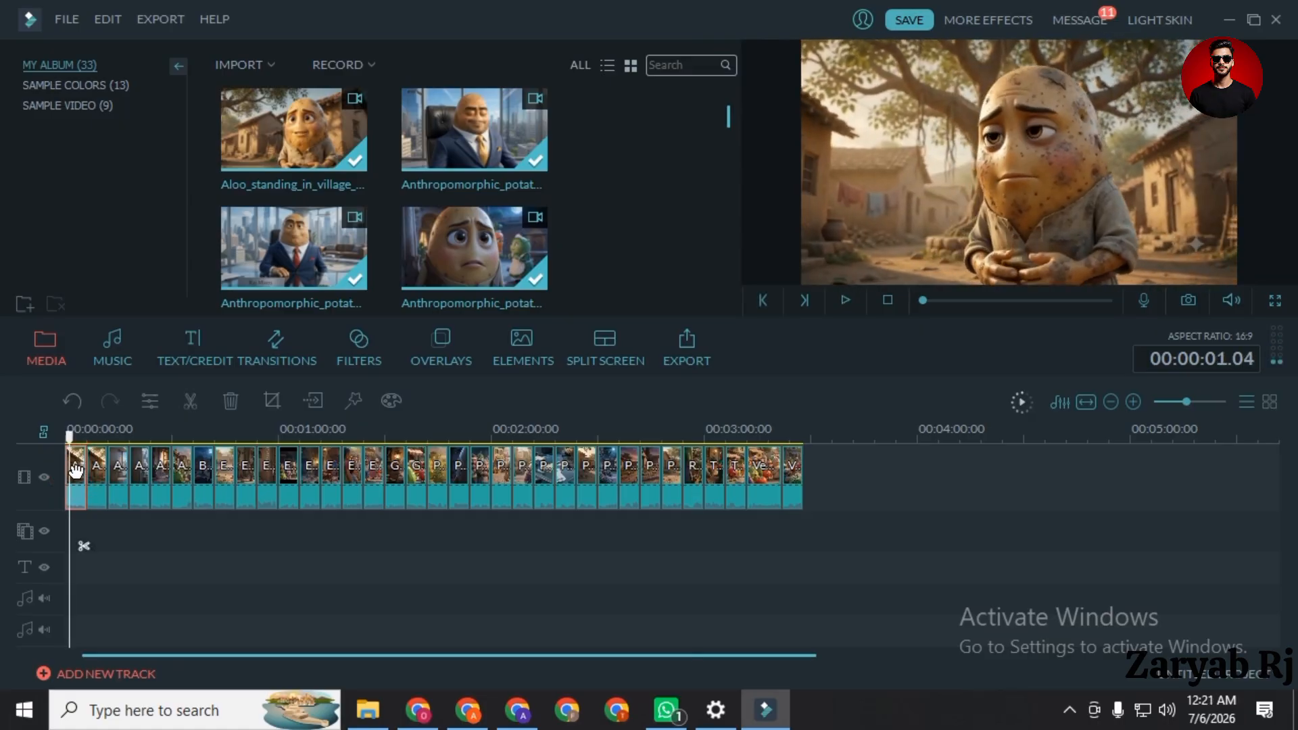
{"action": "left_click", "coordinate": [94, 480]}
{"action": "left_click", "coordinate": [77, 478]}
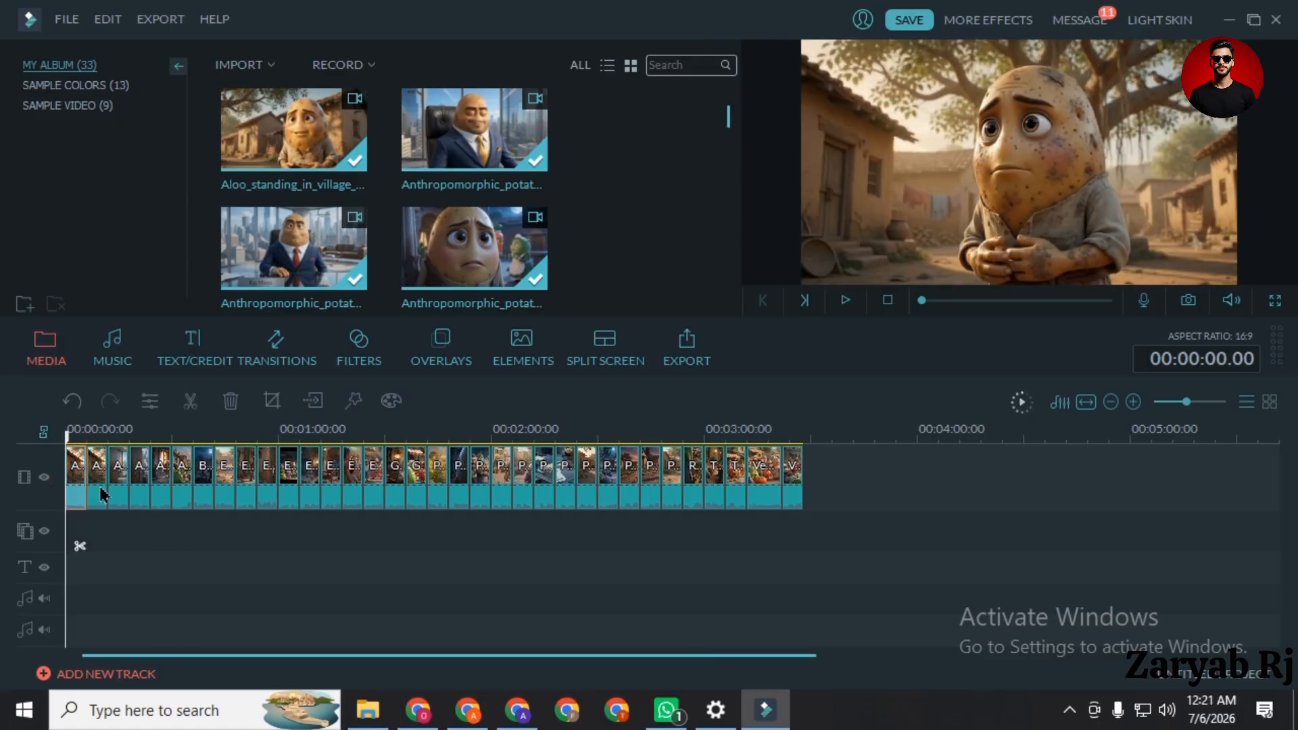
- Move the clip of the angry eggplant coming through the doors to the start of the video track and play it
{"action": "left_click", "coordinate": [101, 495]}
{"action": "left_click", "coordinate": [269, 471]}
{"action": "left_click_drag", "start_coordinate": [267, 470], "coordinate": [74, 471]}
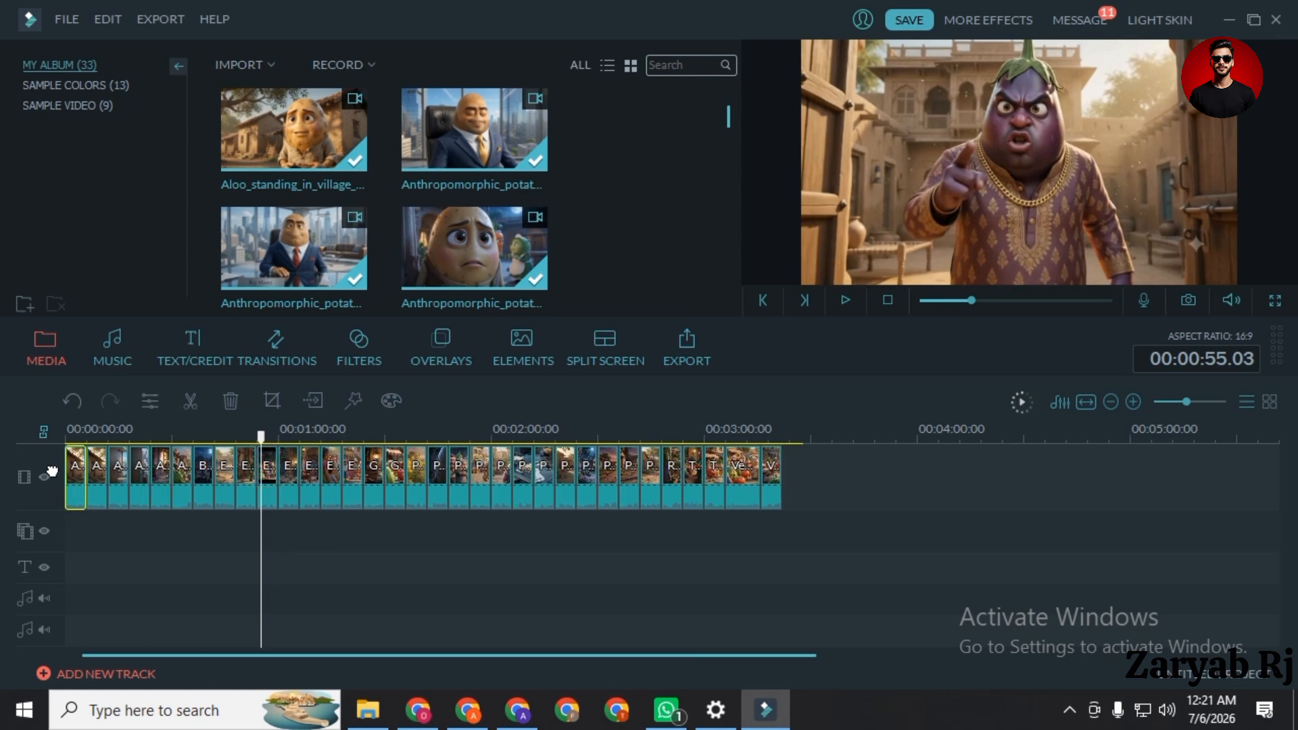
{"action": "key", "text": "space"}
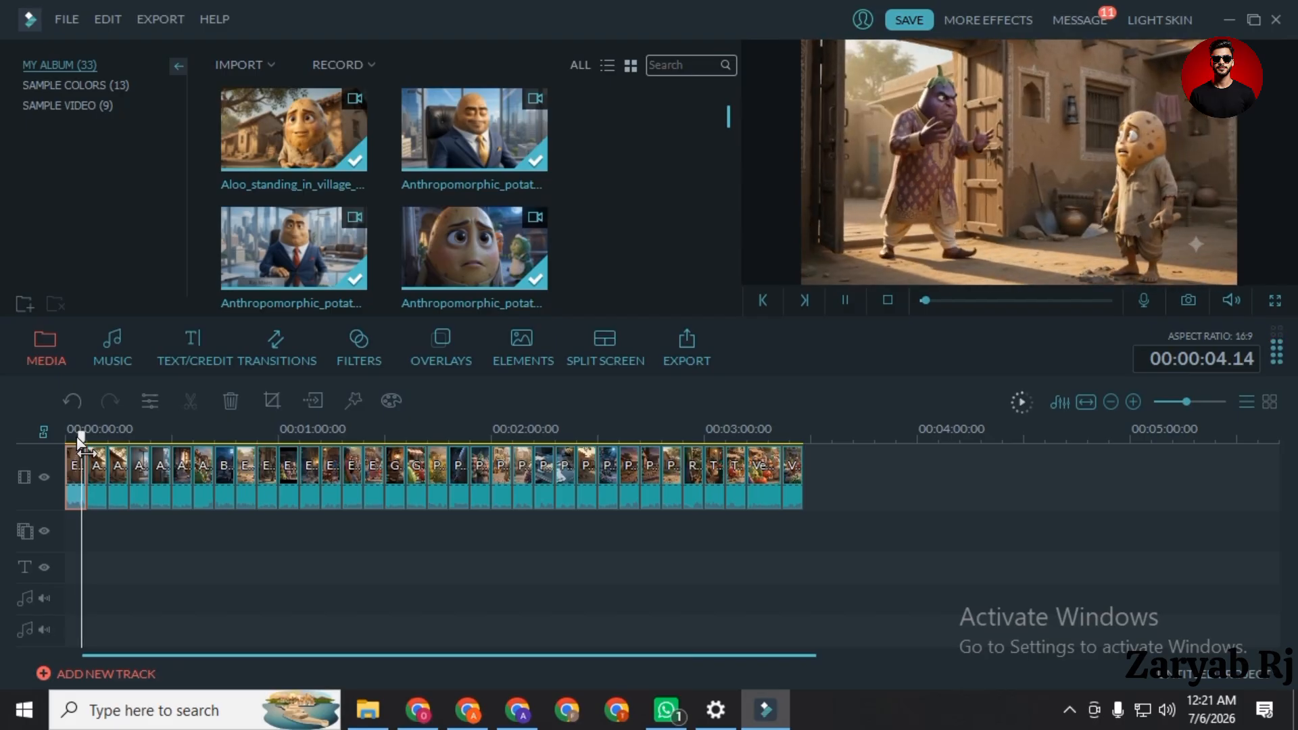
- Split the office potato clip at 00:00:26.21 and delete the second clip on the video track
{"action": "left_click_drag", "start_coordinate": [85, 438], "coordinate": [161, 438]}
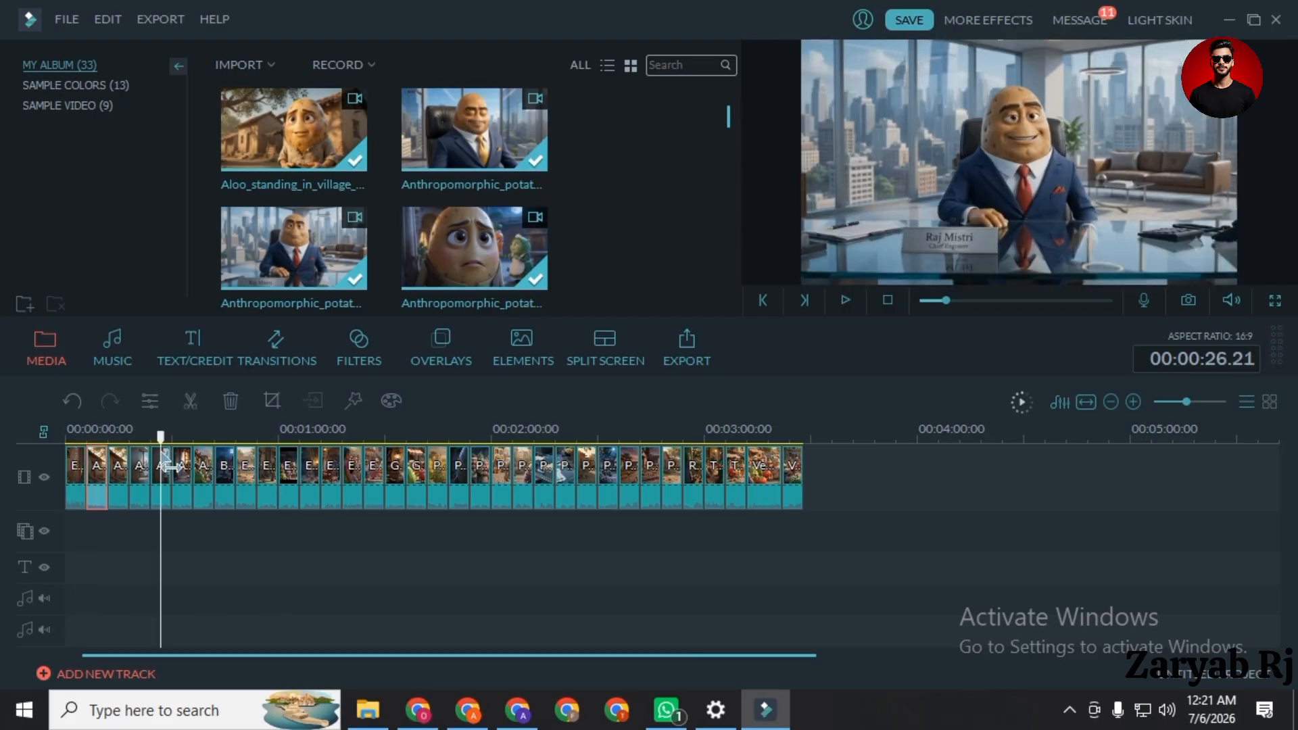
{"action": "left_click", "coordinate": [190, 401]}
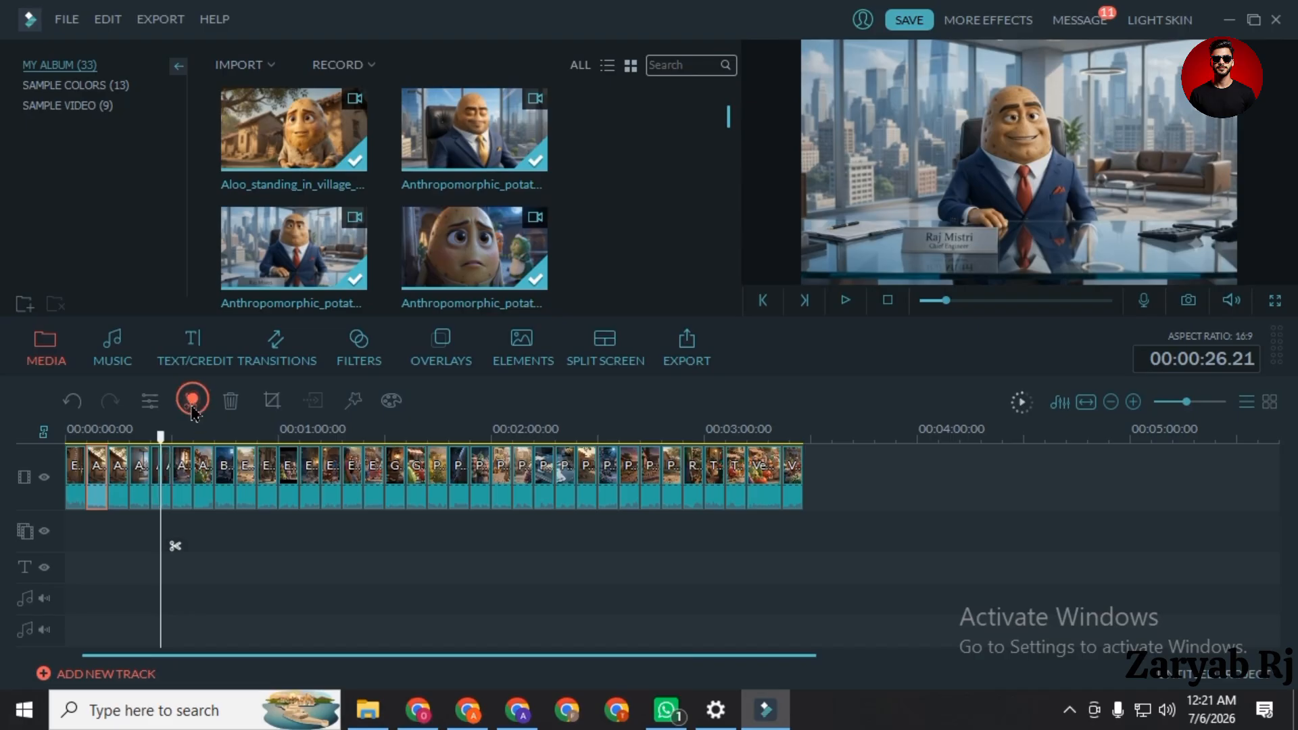
{"action": "left_click", "coordinate": [228, 403]}
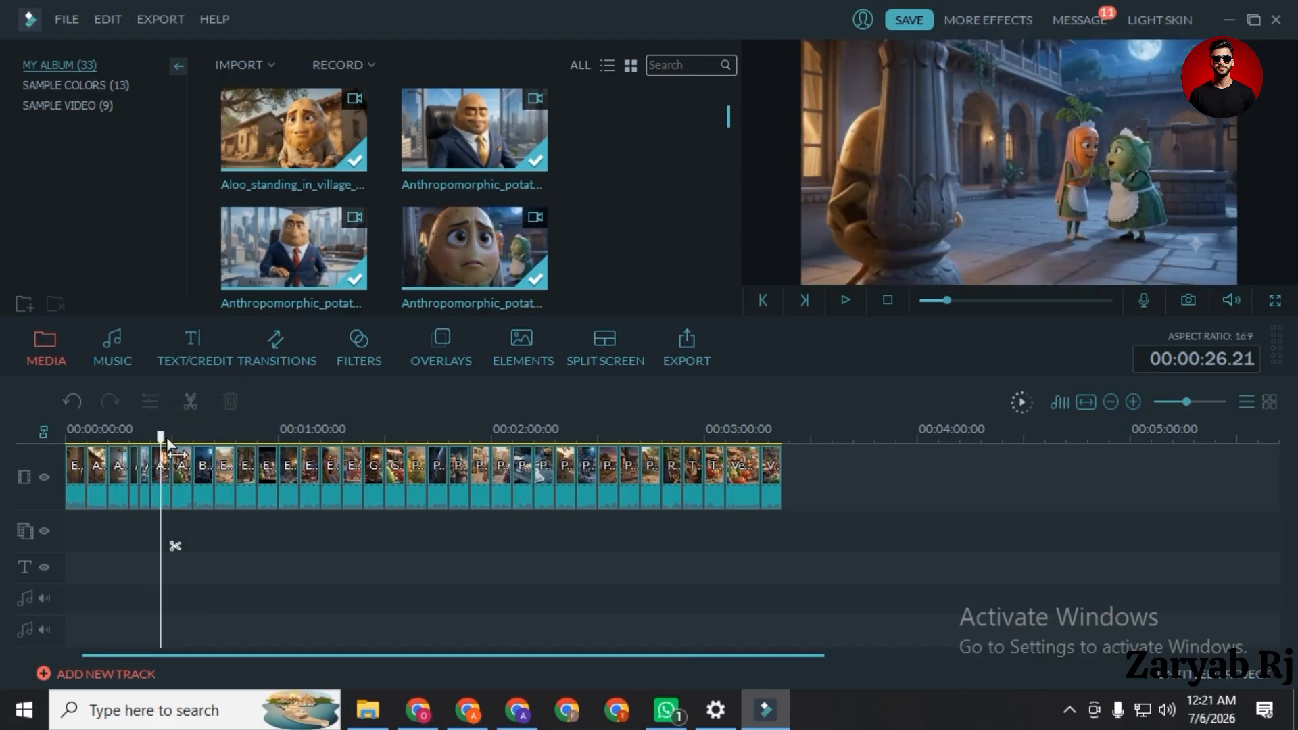
{"action": "left_click_drag", "start_coordinate": [167, 444], "coordinate": [201, 455]}
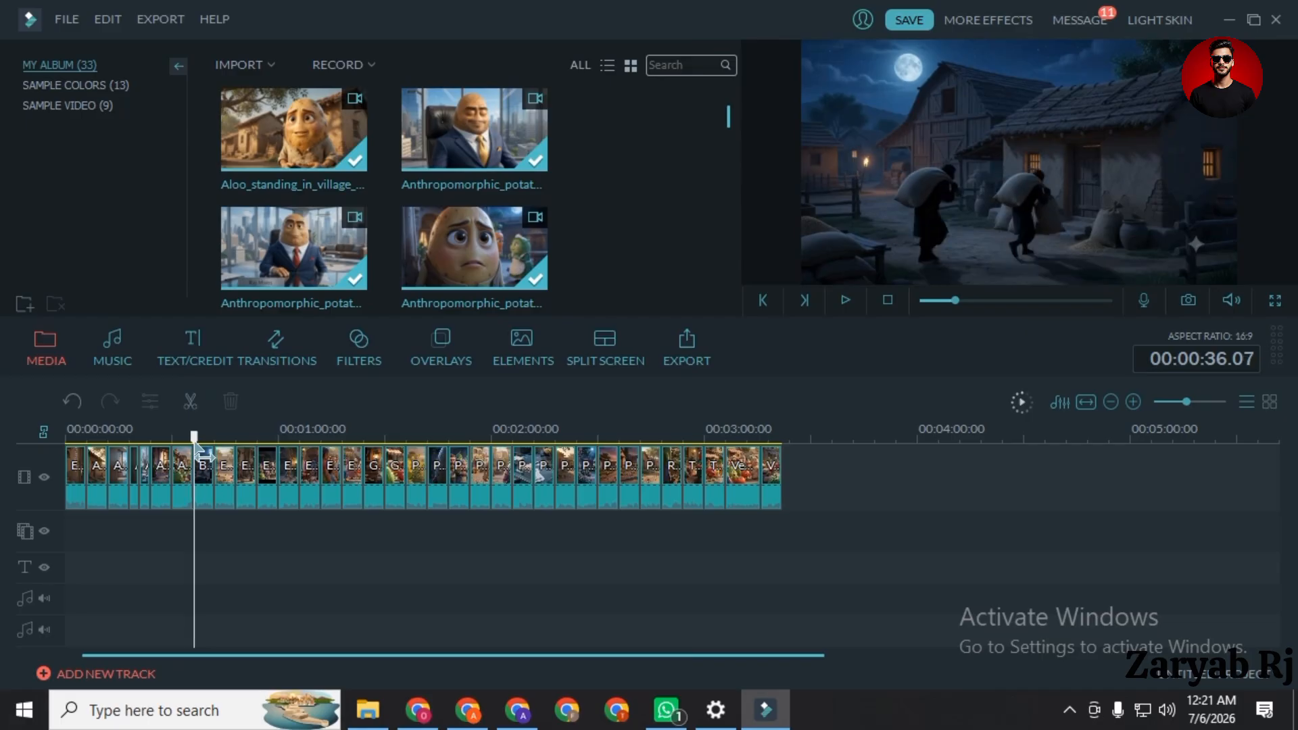
{"action": "left_click_drag", "start_coordinate": [204, 458], "coordinate": [54, 522]}
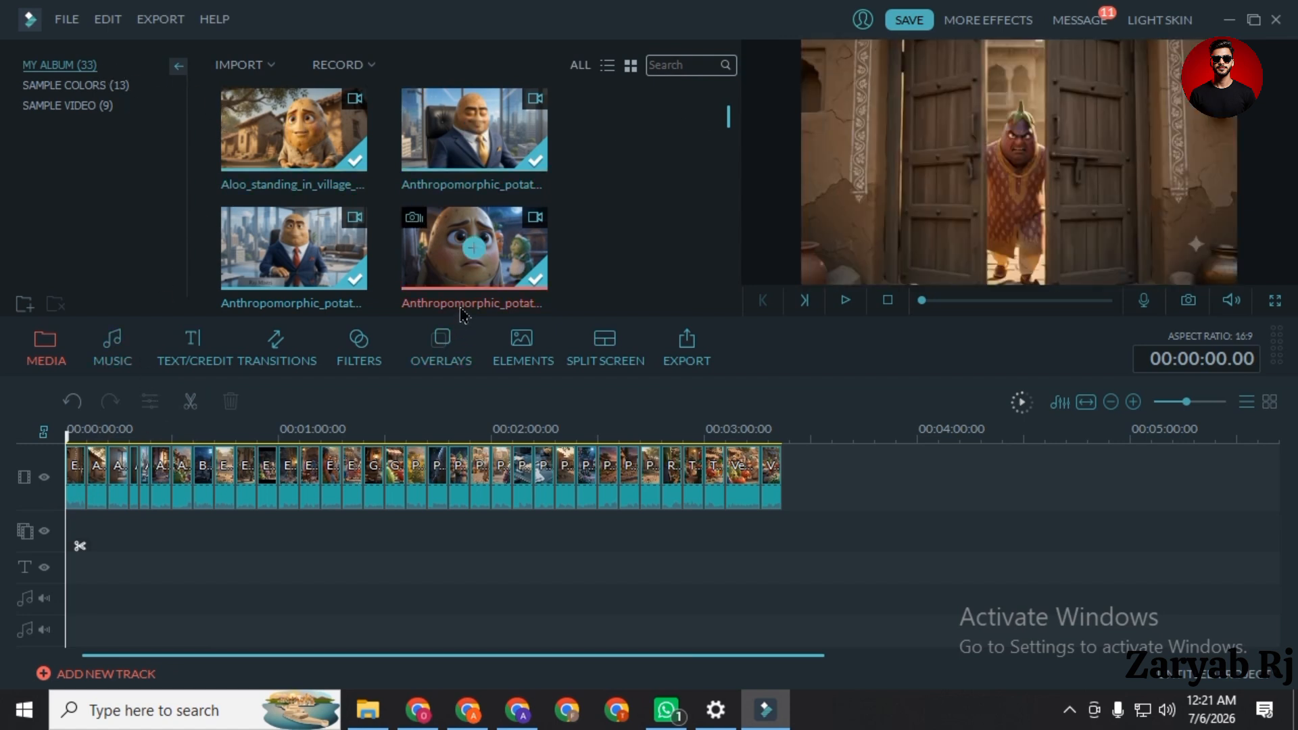
- Import the Z image, place it on the overlay track at the start and extend it to the end of the video
{"action": "left_click", "coordinate": [54, 358]}
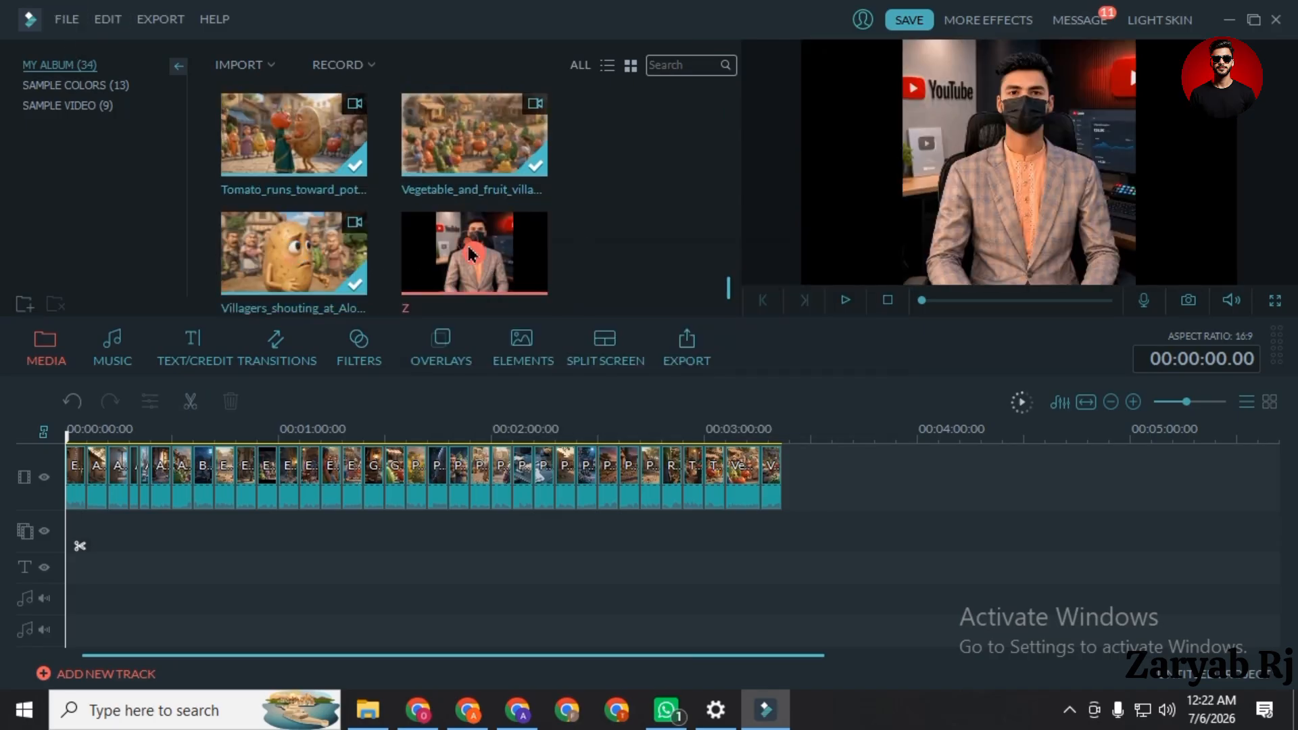
{"action": "left_click_drag", "start_coordinate": [471, 254], "coordinate": [88, 497]}
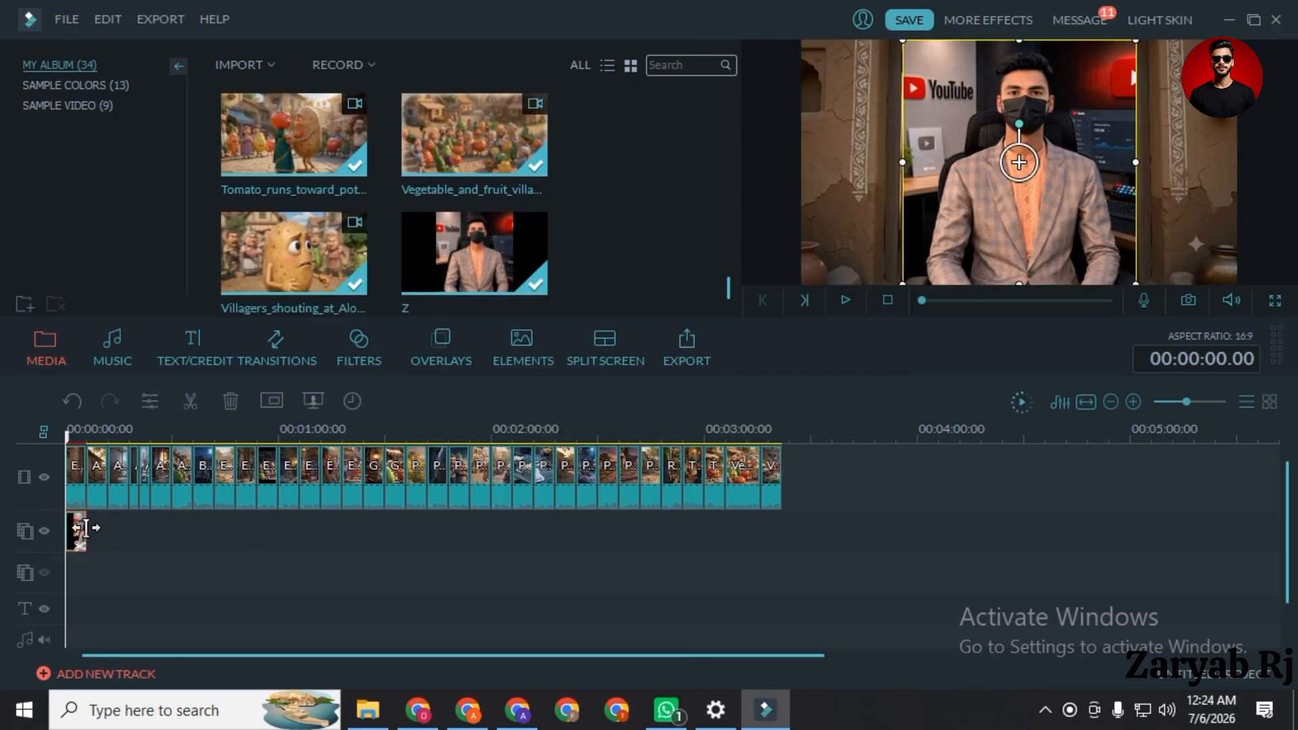
{"action": "left_click_drag", "start_coordinate": [87, 531], "coordinate": [772, 534]}
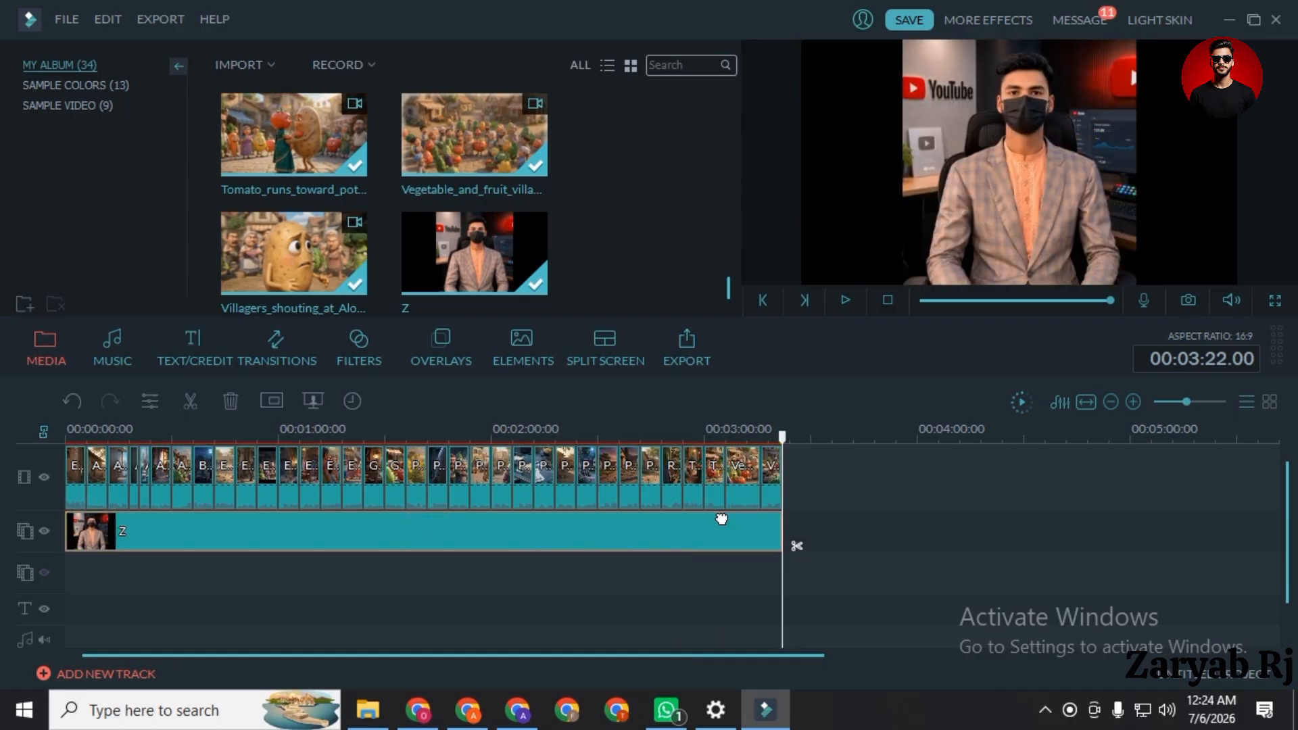
{"action": "left_click", "coordinate": [877, 488]}
- Shrink the Z image overlay to a small logo in the lower-right corner of the video frame
{"action": "right_click", "coordinate": [718, 536]}
{"action": "left_click", "coordinate": [711, 531]}
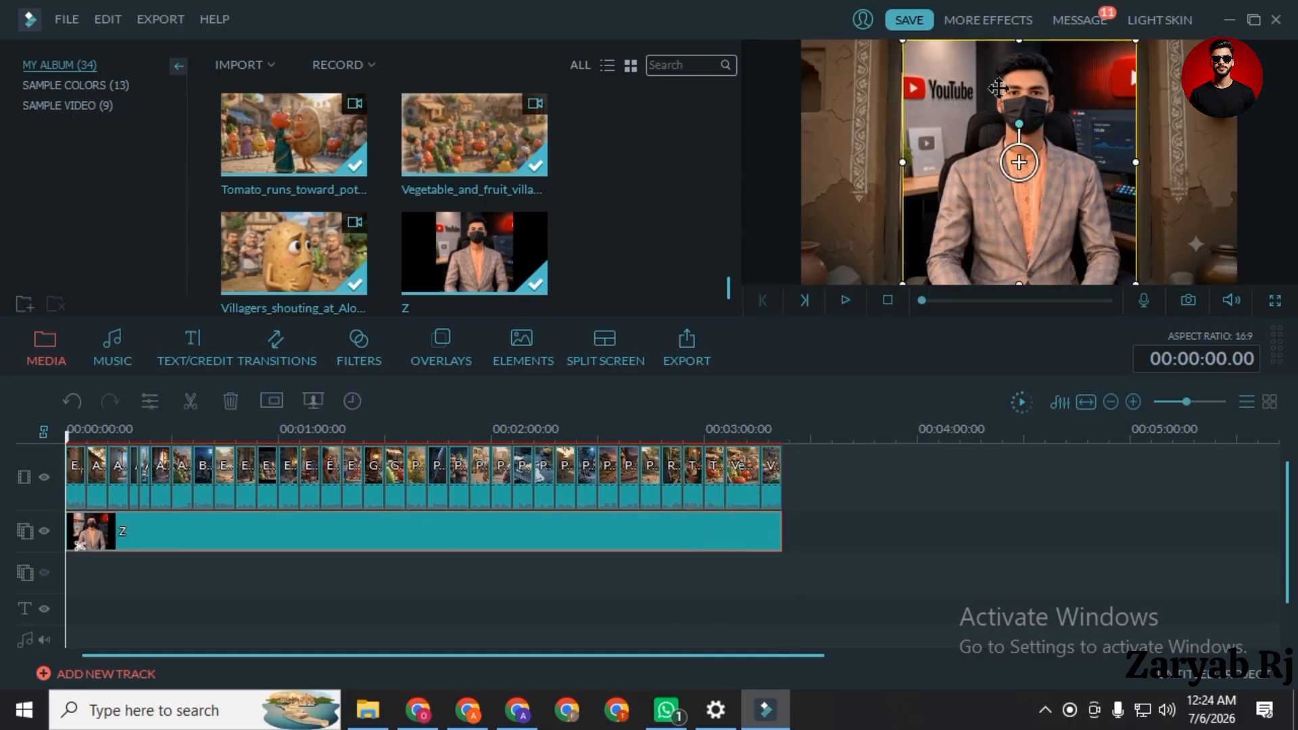
{"action": "left_click_drag", "start_coordinate": [900, 41], "coordinate": [1177, 257]}
{"action": "left_click", "coordinate": [1150, 440]}
{"action": "left_click", "coordinate": [1113, 493]}
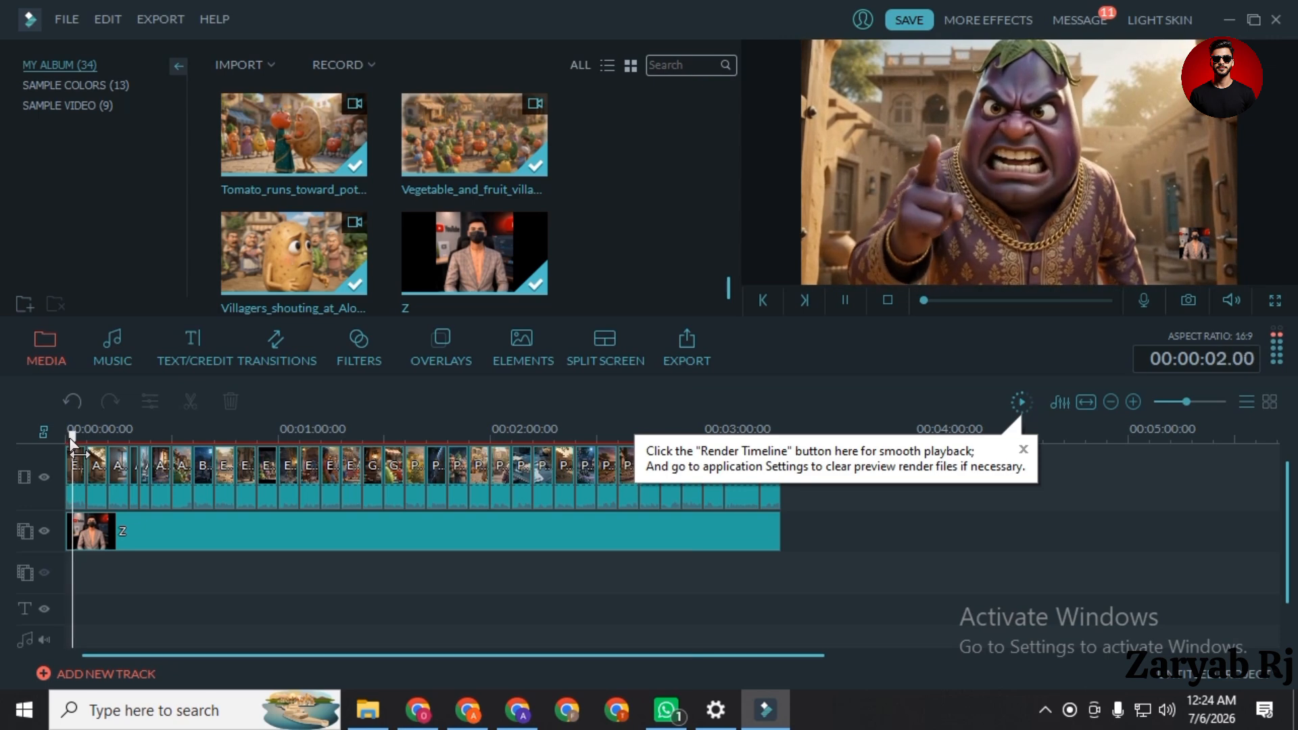
- Scrub through the timeline to preview the assembled story with the logo overlay, and return to the start
{"action": "left_click_drag", "start_coordinate": [73, 446], "coordinate": [749, 498]}
{"action": "key", "text": "Left"}
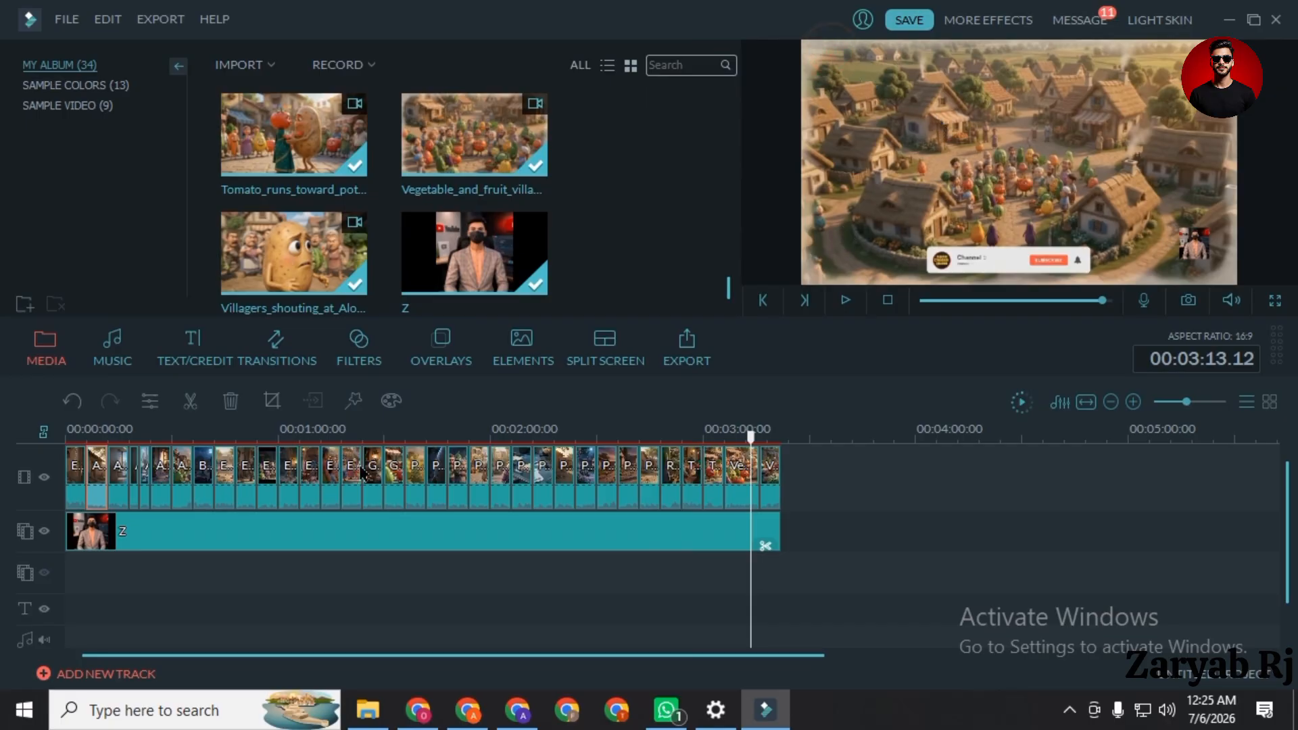
{"action": "left_click_drag", "start_coordinate": [755, 446], "coordinate": [44, 526]}
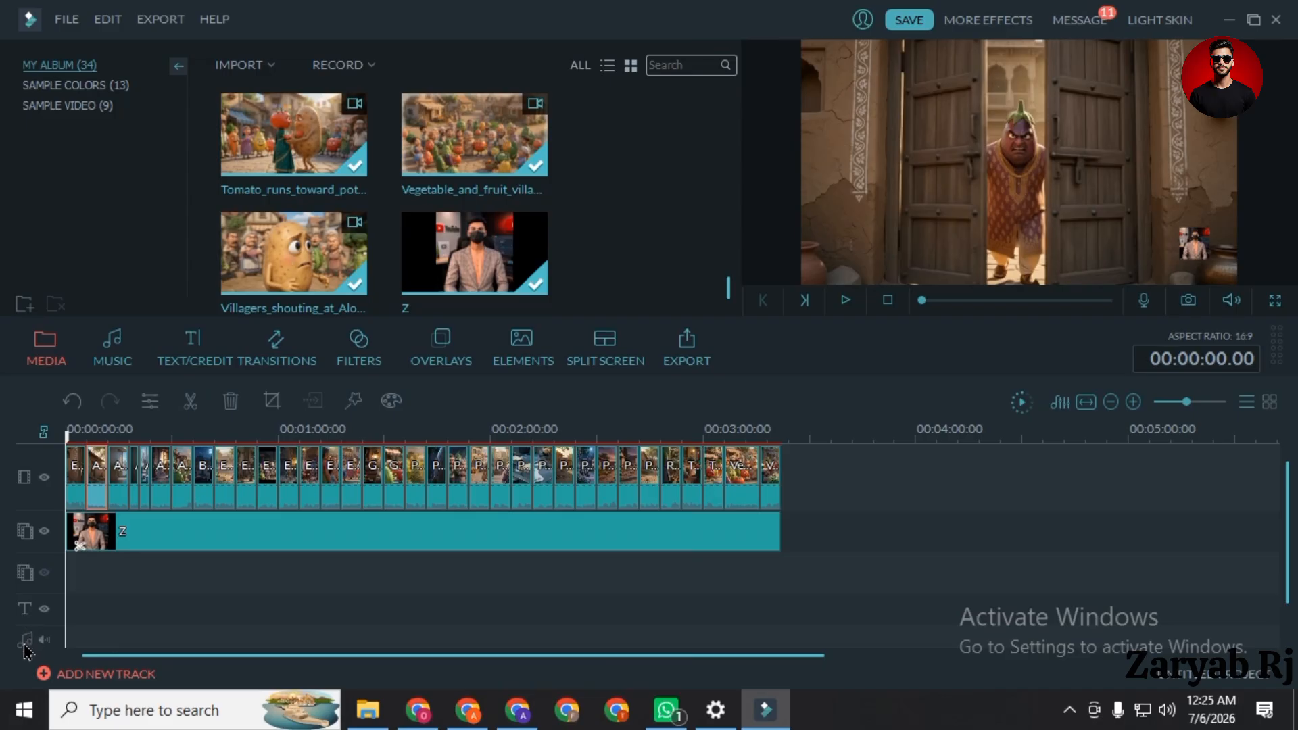
- Switch to the YouTube channel page in Chrome and open the Audio library in YouTube Studio
{"action": "left_click", "coordinate": [418, 710]}
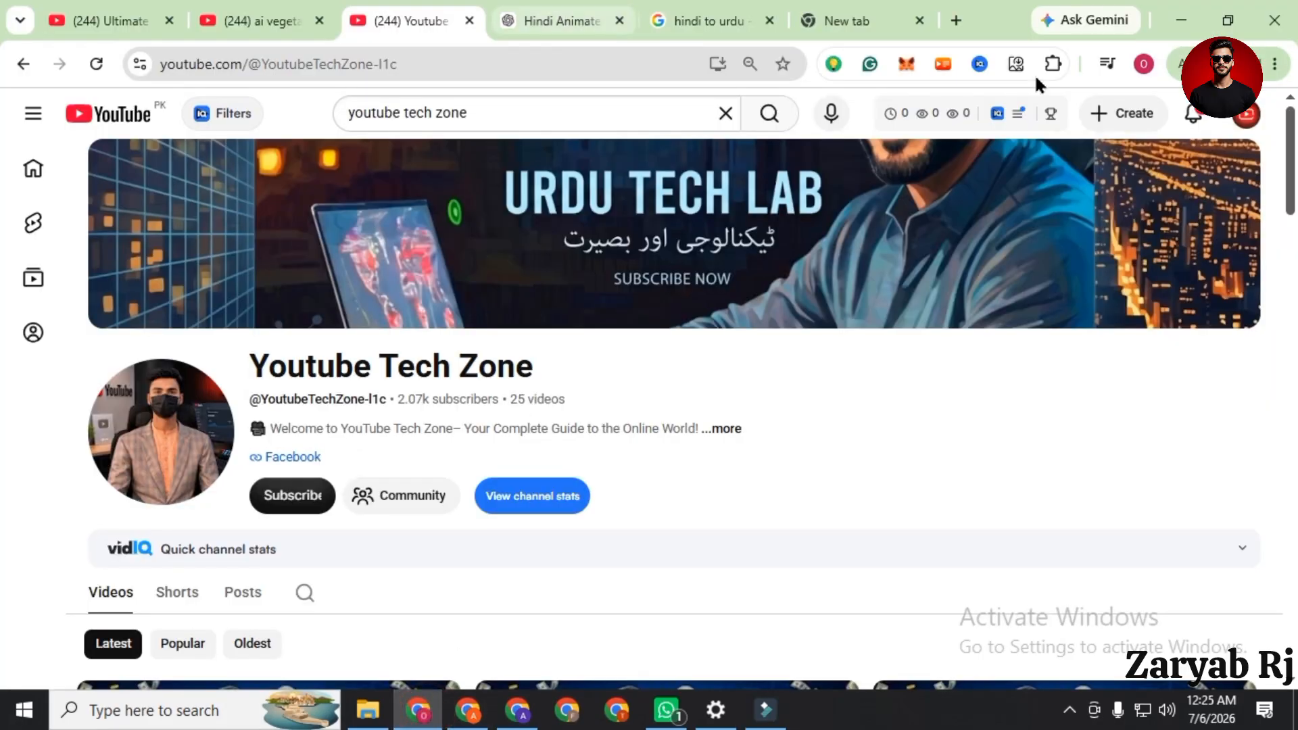
{"action": "left_click", "coordinate": [868, 20]}
{"action": "left_click", "coordinate": [423, 63]}
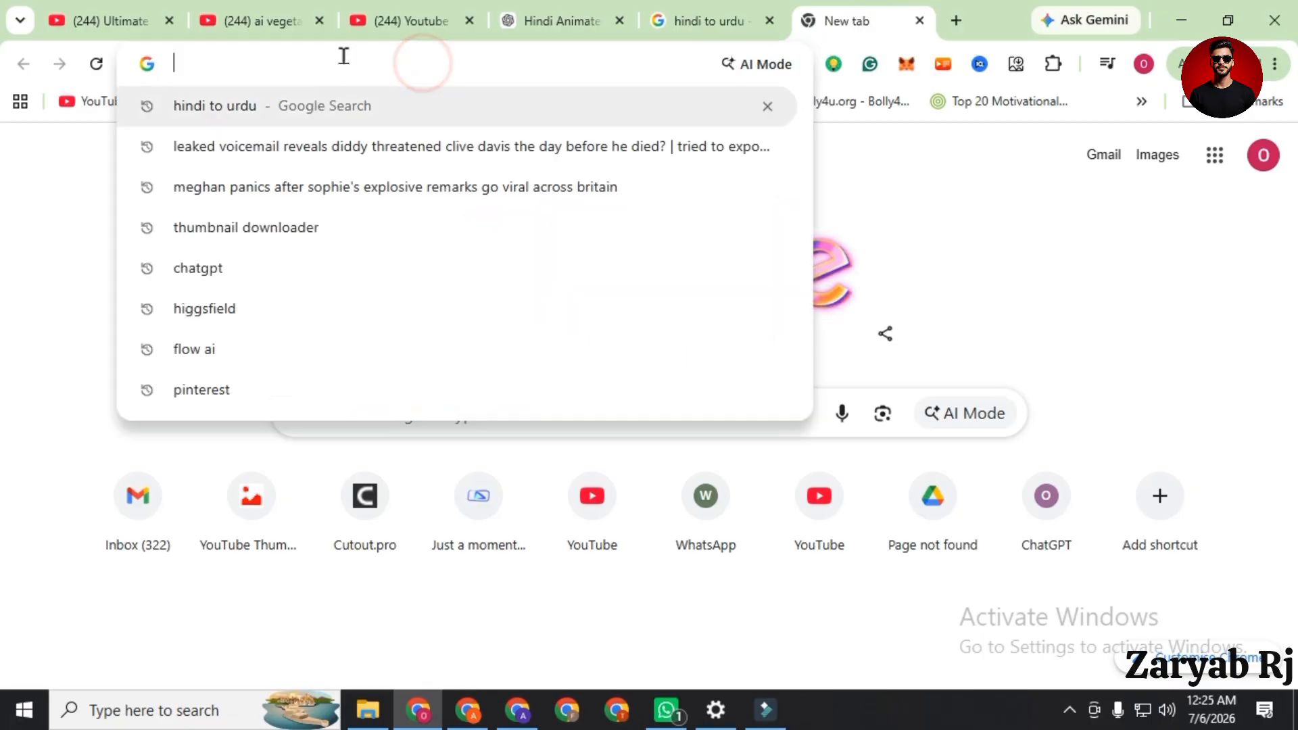
{"action": "left_click", "coordinate": [411, 21]}
{"action": "left_click", "coordinate": [1244, 116]}
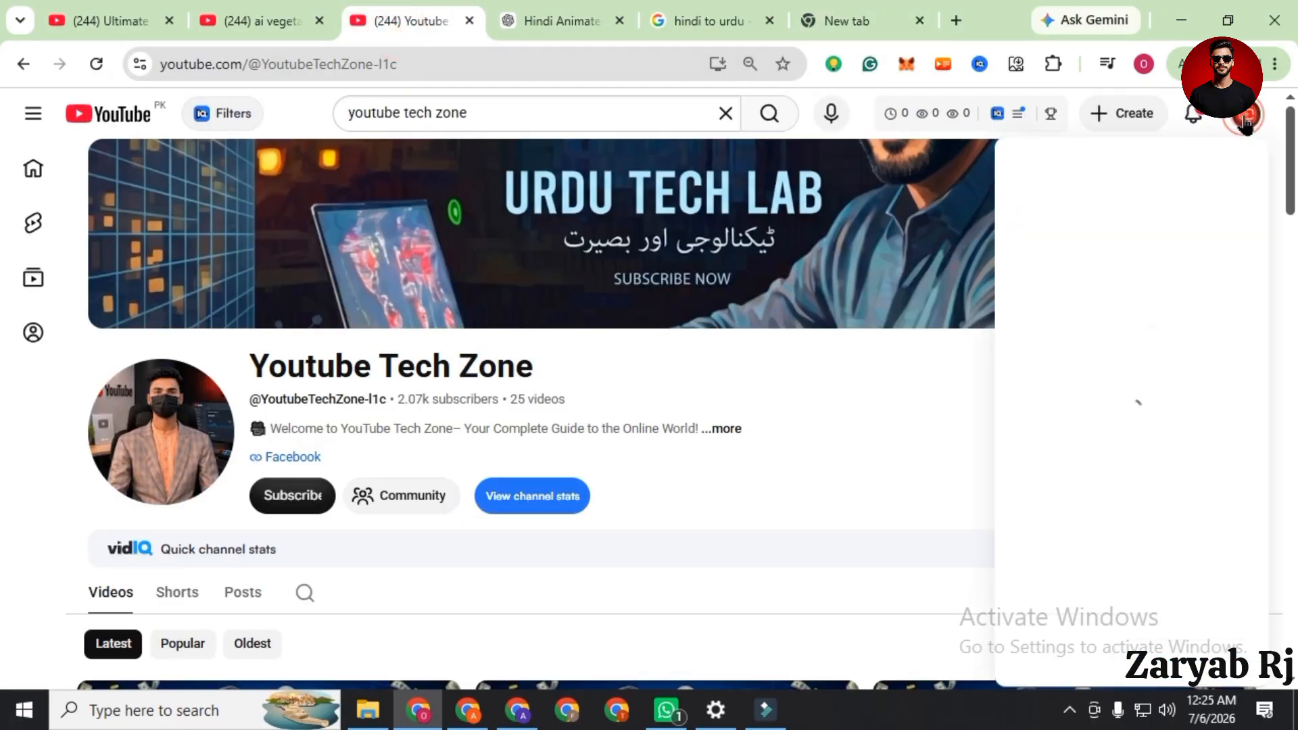
{"action": "left_click", "coordinate": [1065, 341]}
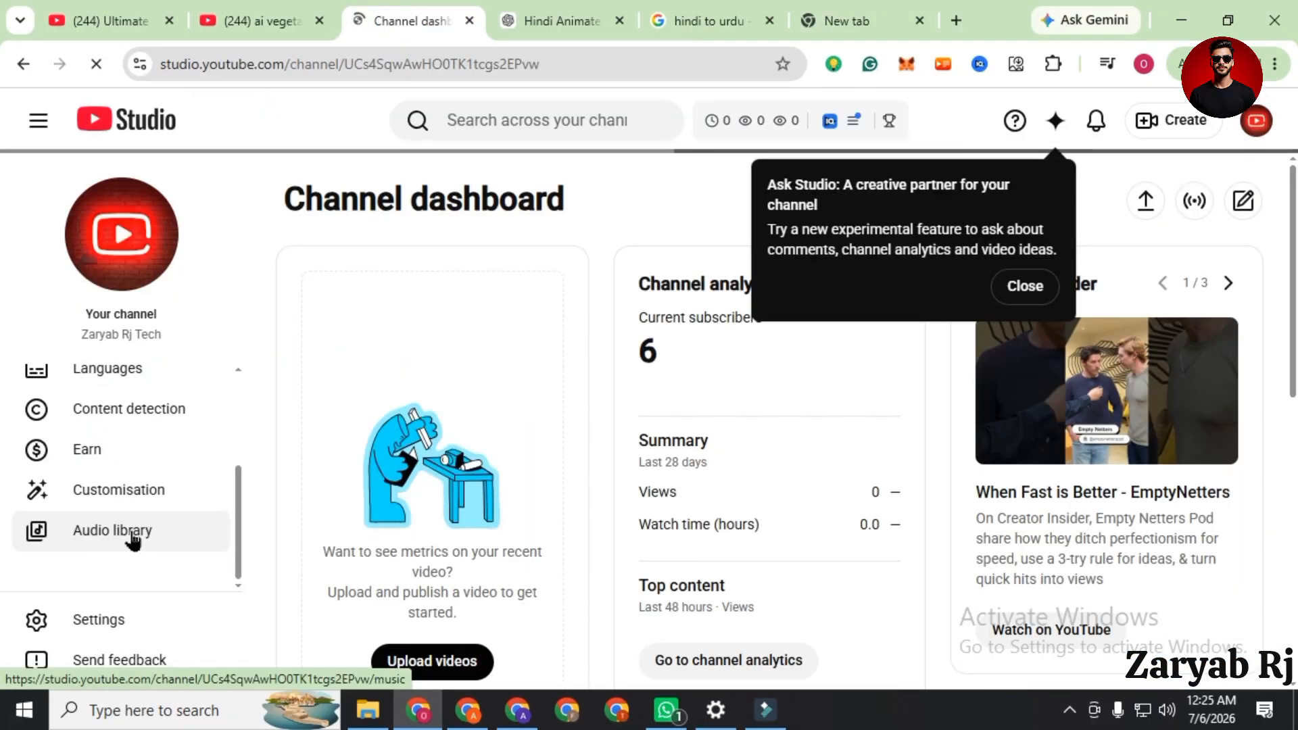
{"action": "left_click", "coordinate": [1024, 286]}
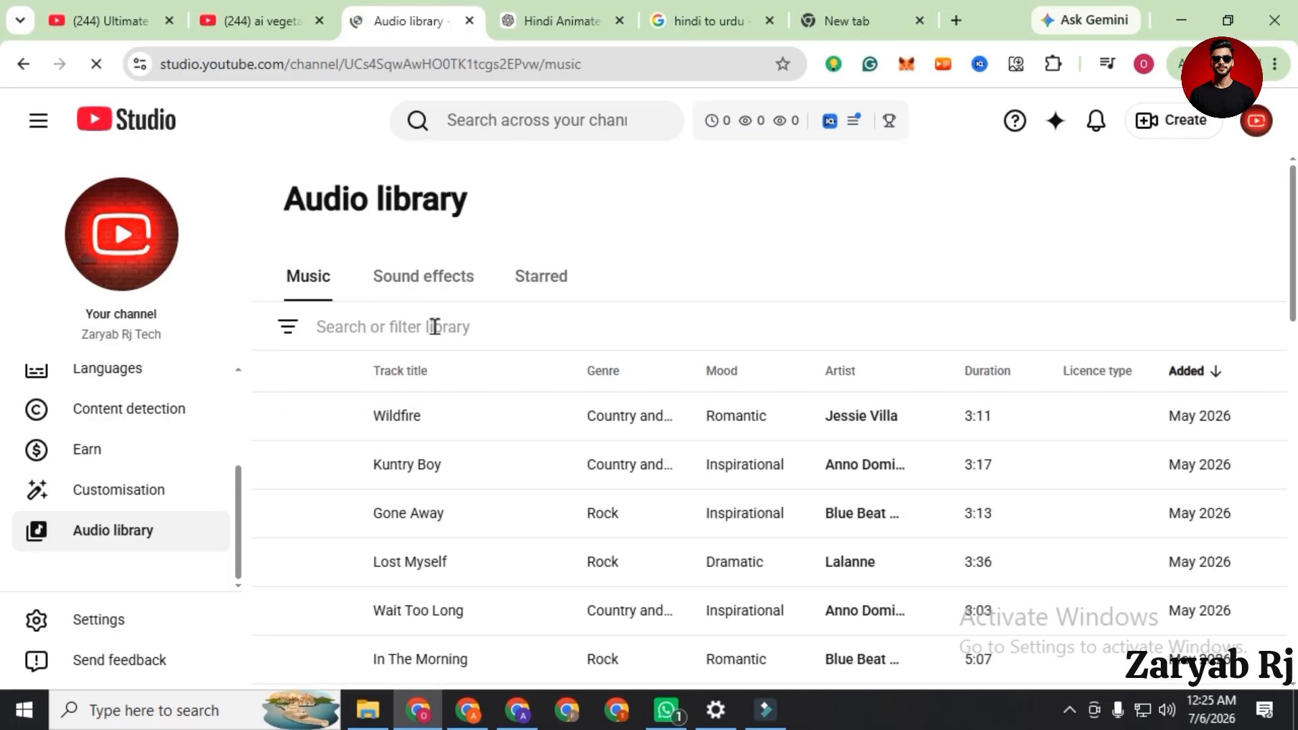
- Search the Audio library's music for "calm" and listen to matching tracks such as Singularity
{"action": "left_click", "coordinate": [446, 340]}
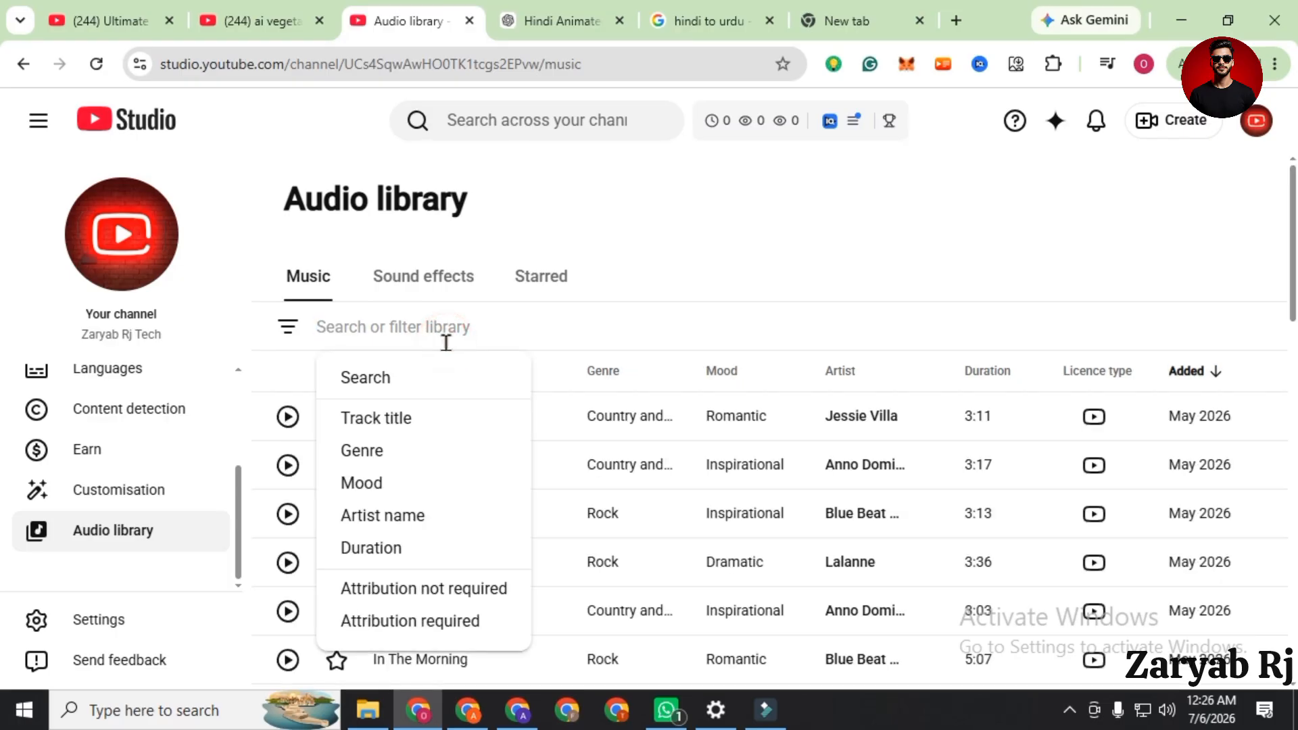
{"action": "type", "text": "calm"}
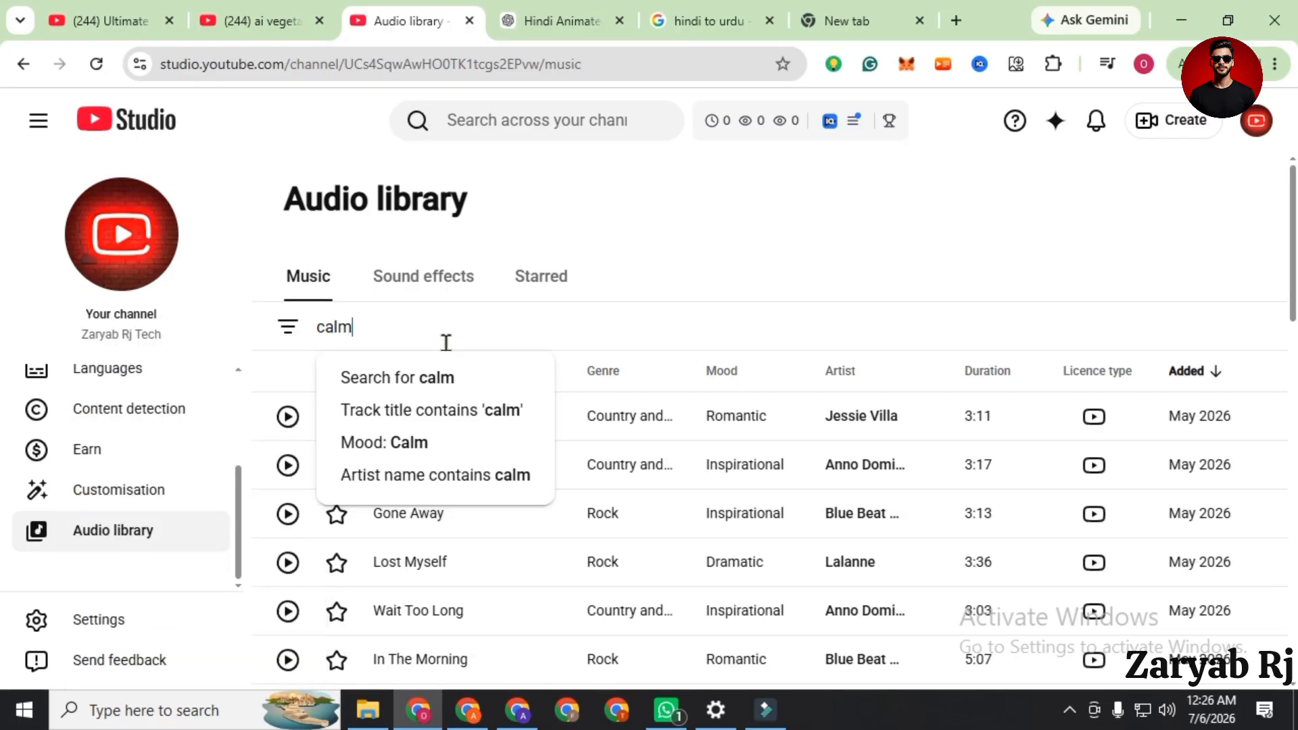
{"action": "key", "text": "Return"}
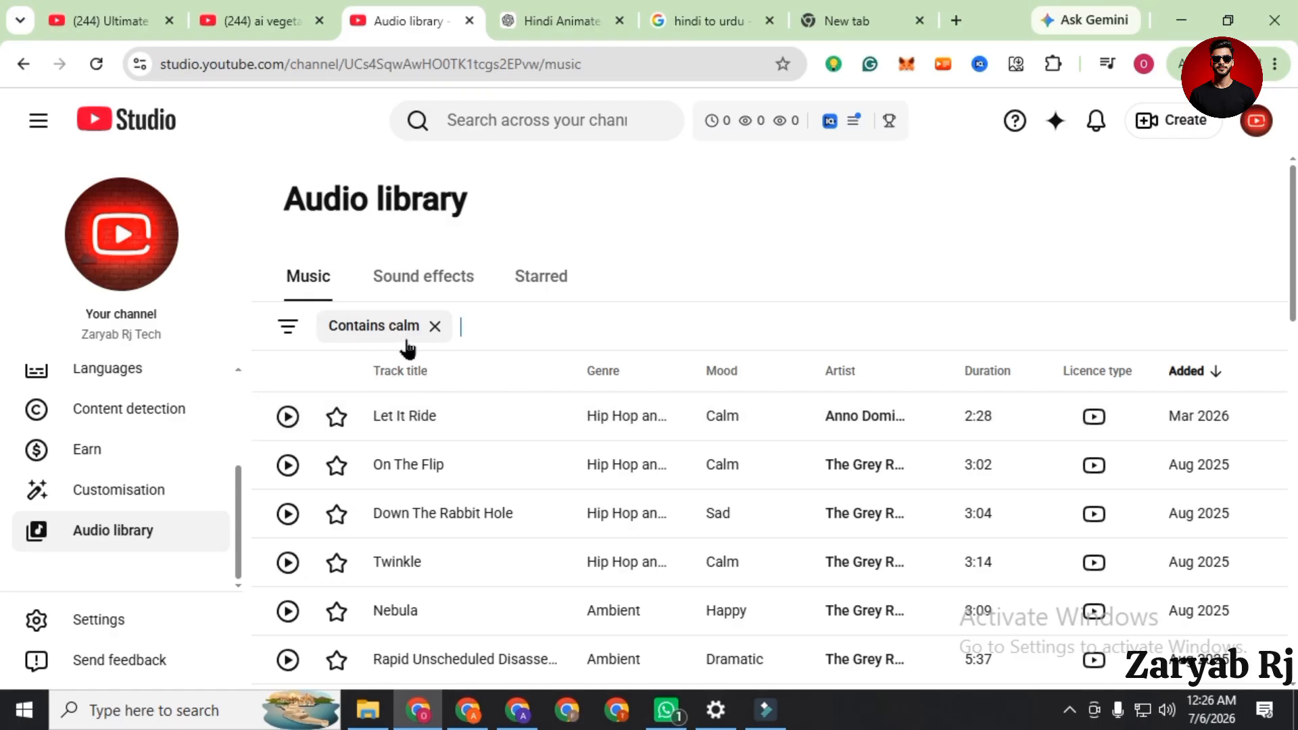
{"action": "left_click", "coordinate": [433, 327]}
{"action": "type", "text": "calm"}
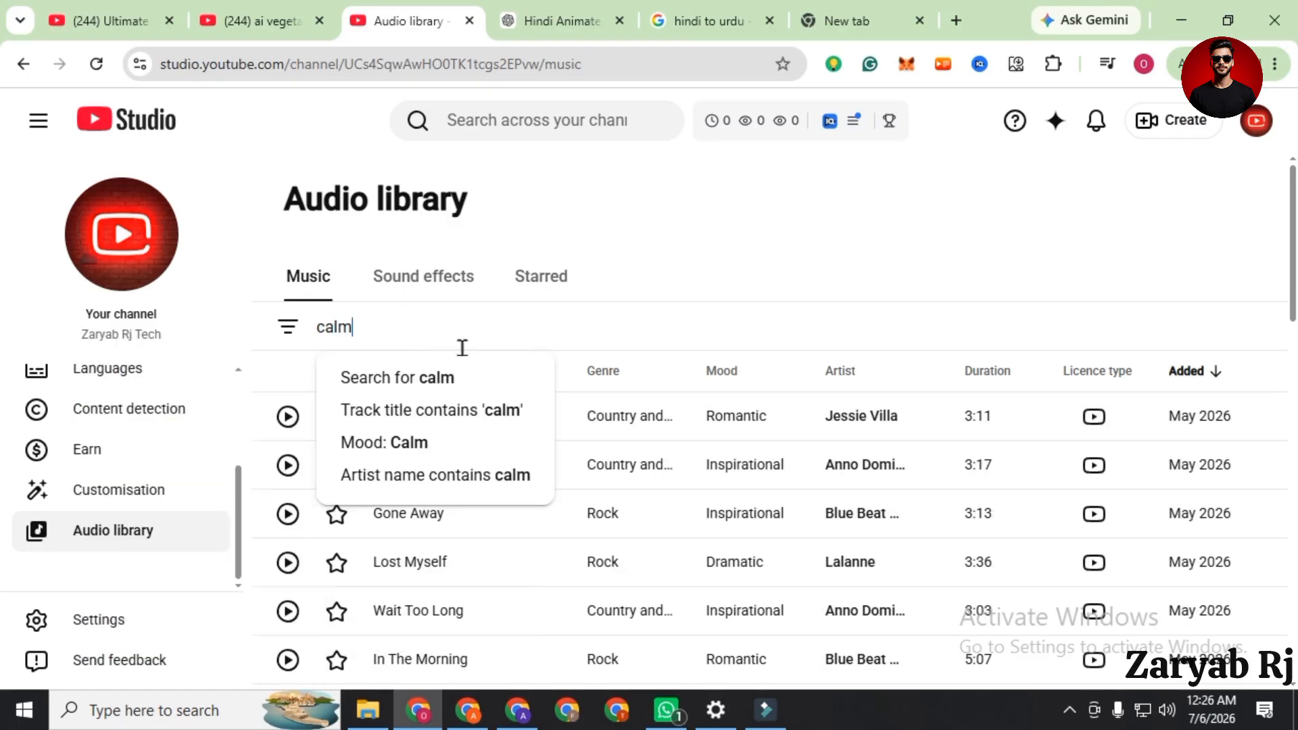
{"action": "left_click", "coordinate": [412, 377]}
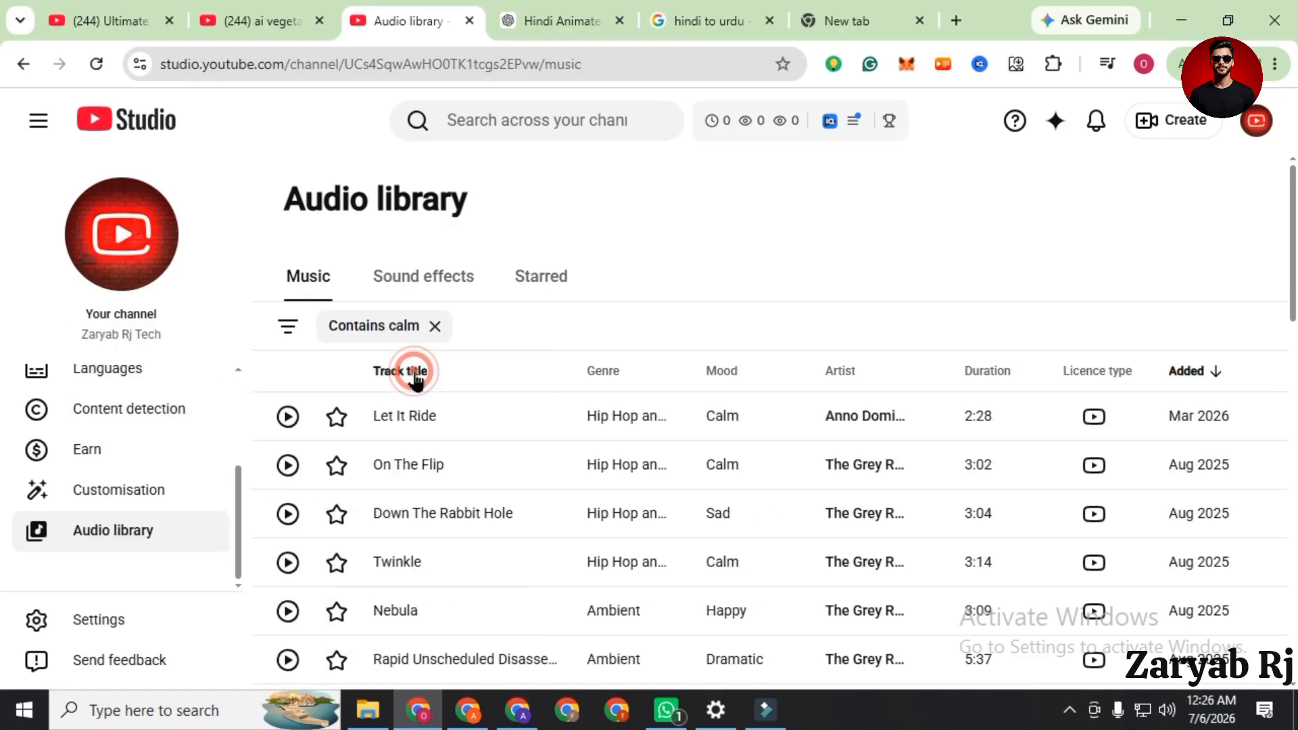
{"action": "left_click", "coordinate": [287, 417]}
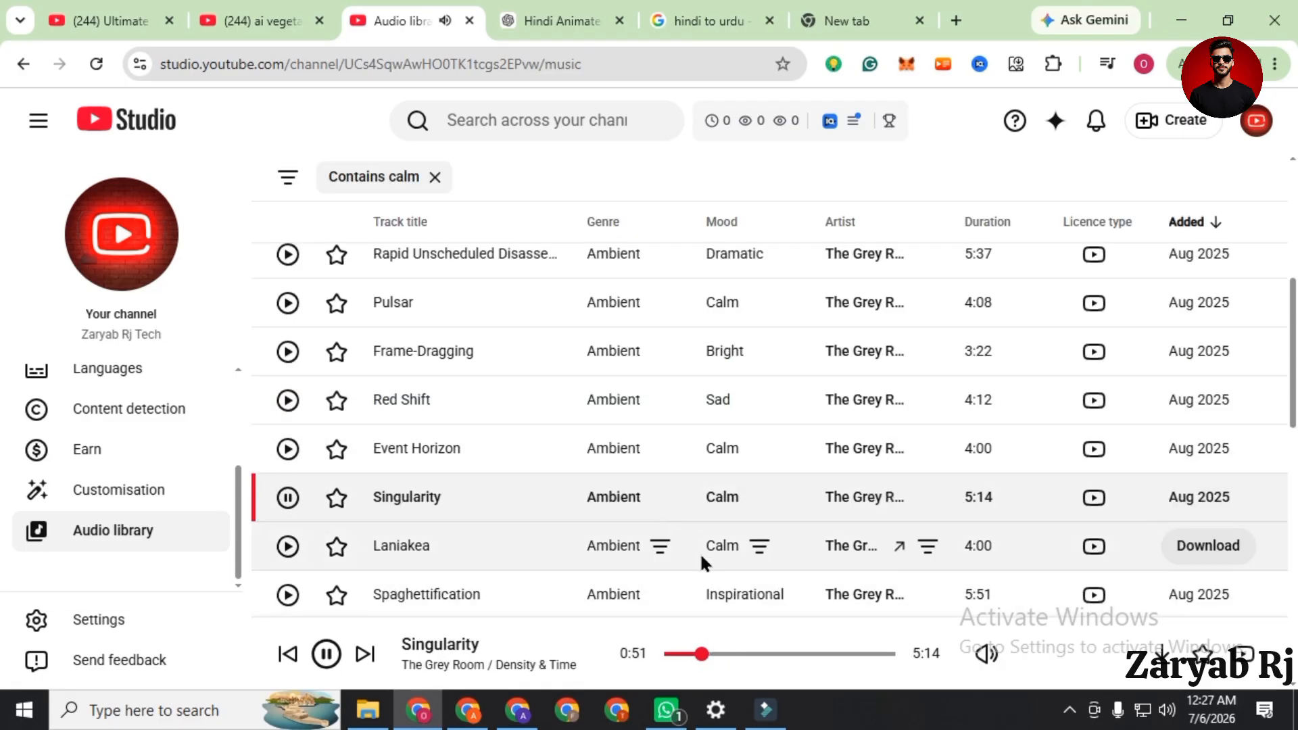
- Switch back to Filmora and open the video export for the vegetable story project
{"action": "left_click", "coordinate": [766, 709]}
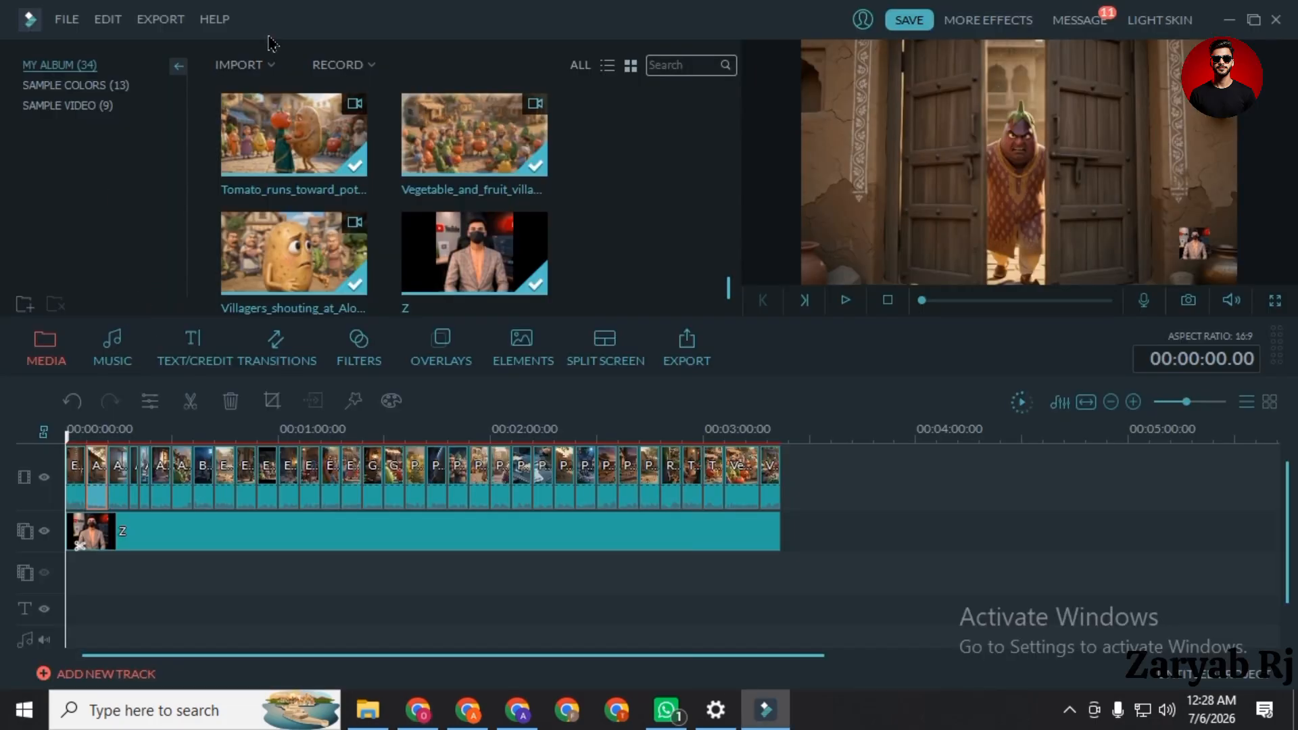
{"action": "left_click", "coordinate": [160, 19]}
{"action": "left_click", "coordinate": [196, 45]}
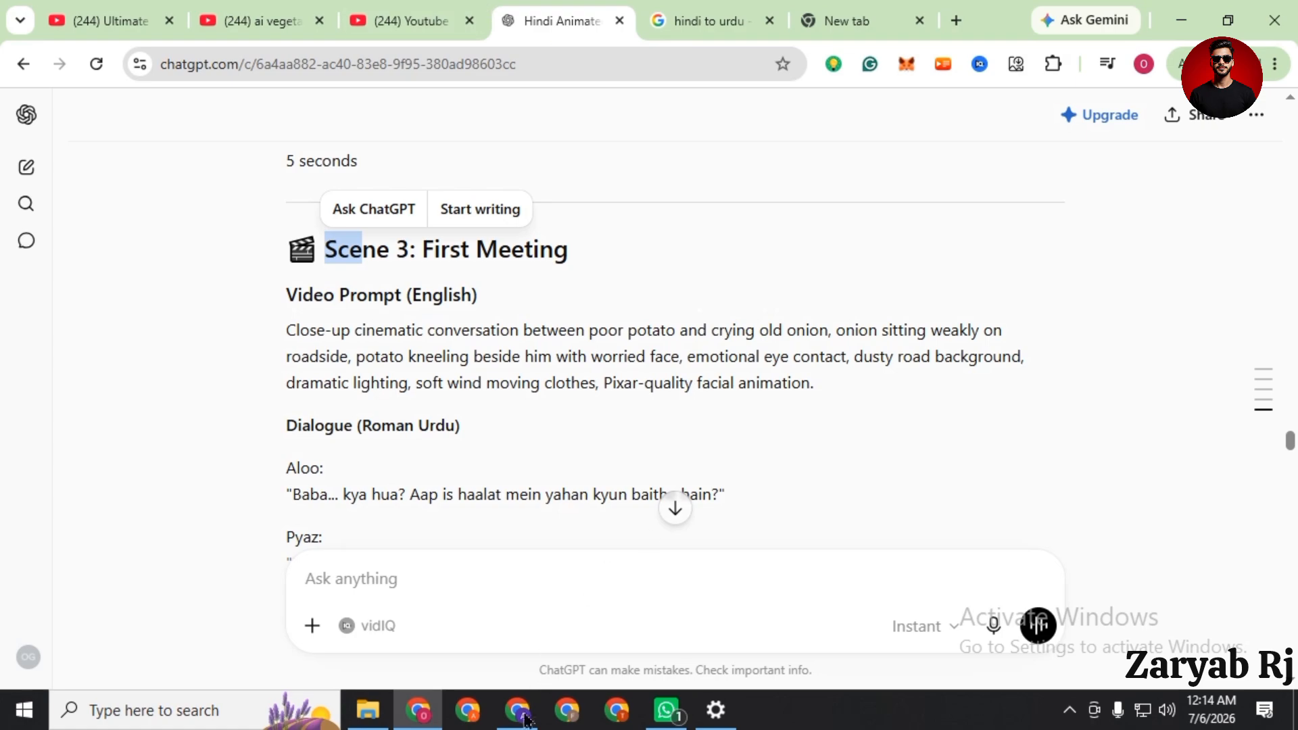
- Switch to the BMaster Prompts document in Google Docs and review the master prompts from the idea generator to the scene output format
{"action": "left_click", "coordinate": [526, 718]}
{"action": "left_click", "coordinate": [434, 17]}
{"action": "scroll", "coordinate": [530, 430], "scroll_direction": "up", "scroll_amount": 10}
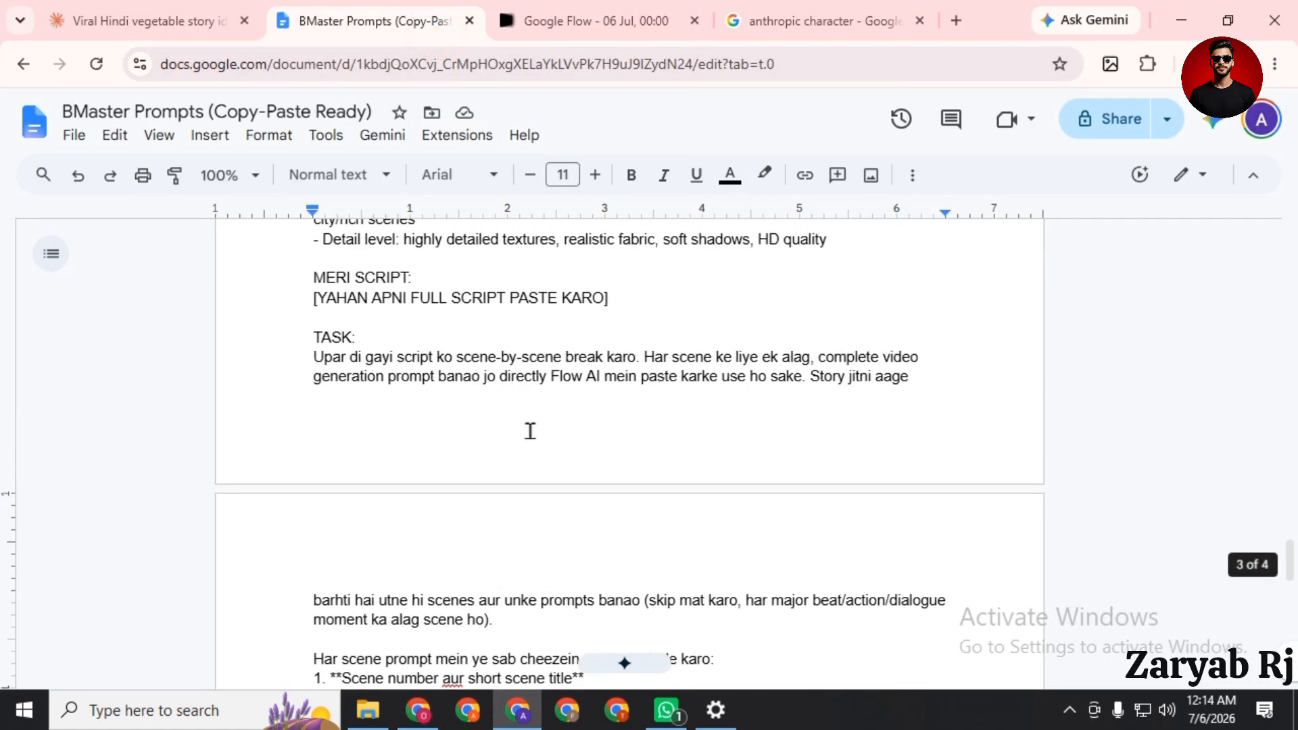
{"action": "scroll", "coordinate": [530, 430], "scroll_direction": "up", "scroll_amount": 20}
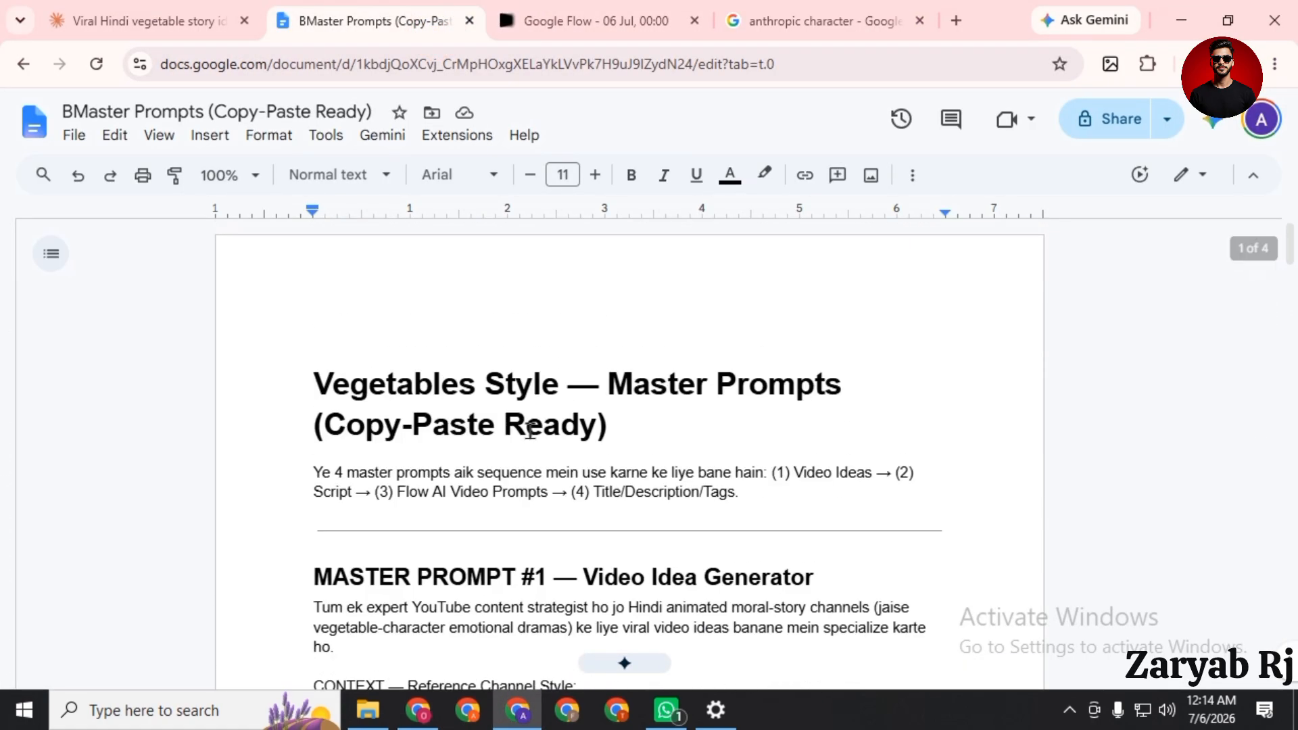
{"action": "scroll", "coordinate": [601, 443], "scroll_direction": "down", "scroll_amount": 20}
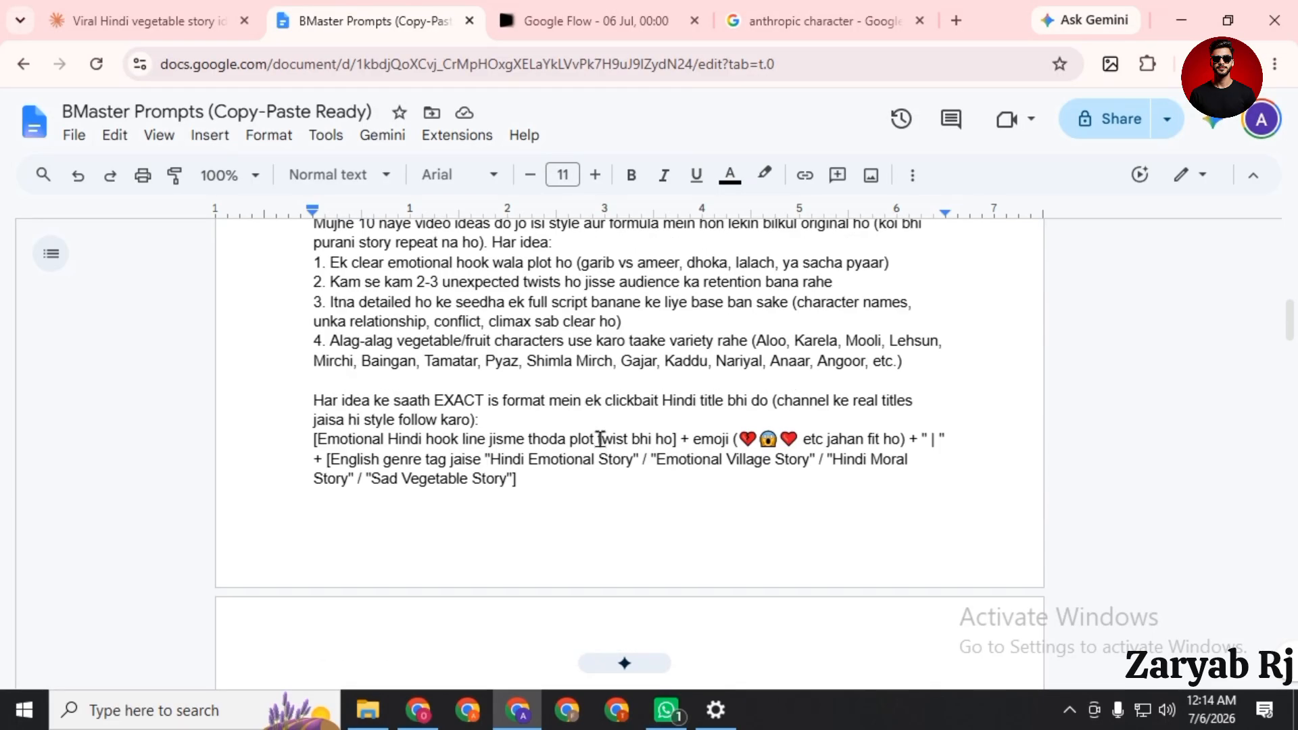
{"action": "scroll", "coordinate": [597, 439], "scroll_direction": "down", "scroll_amount": 8}
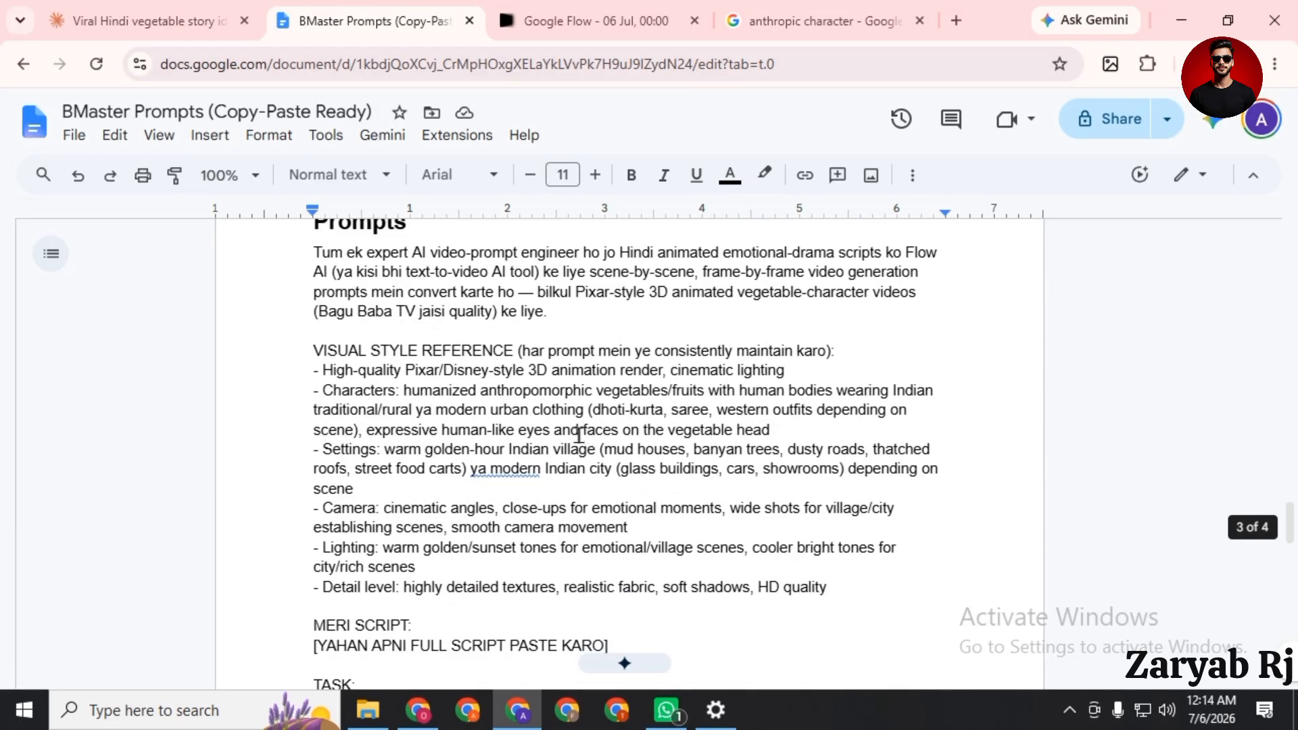
{"action": "scroll", "coordinate": [575, 403], "scroll_direction": "down", "scroll_amount": 8}
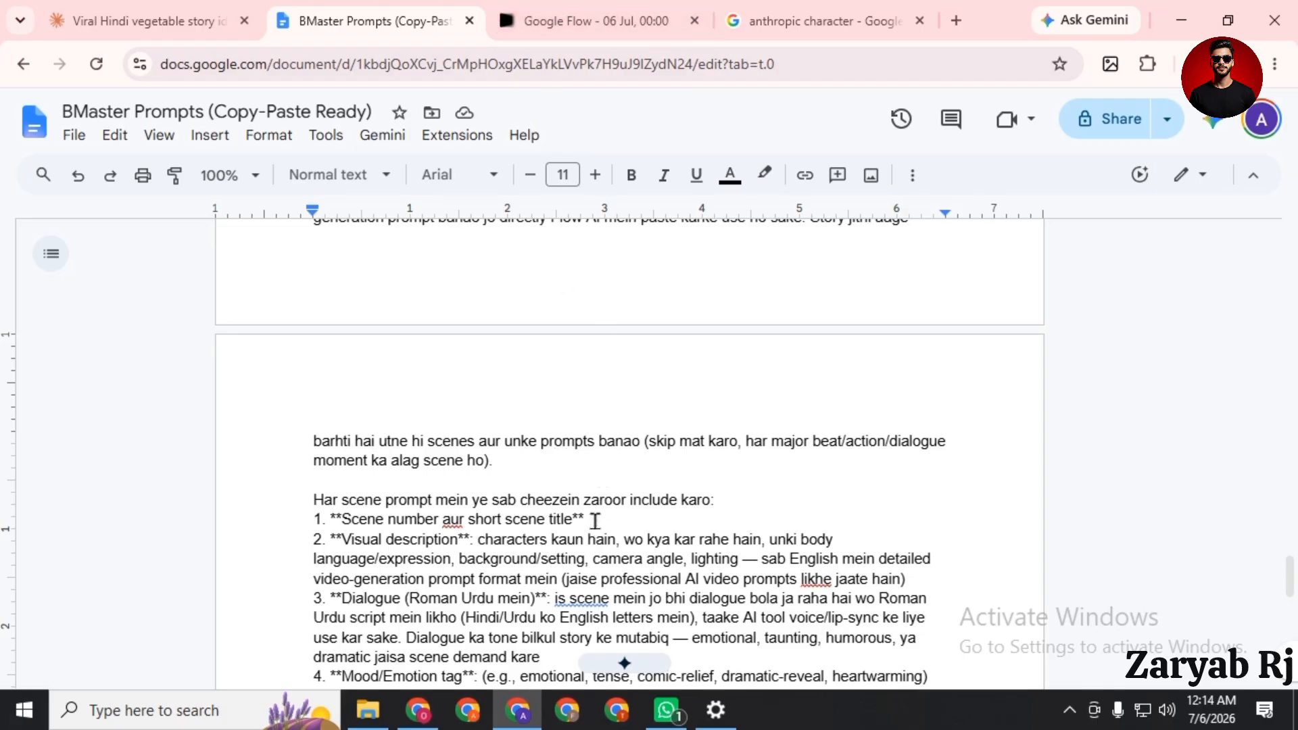
{"action": "scroll", "coordinate": [595, 517], "scroll_direction": "down", "scroll_amount": 10}
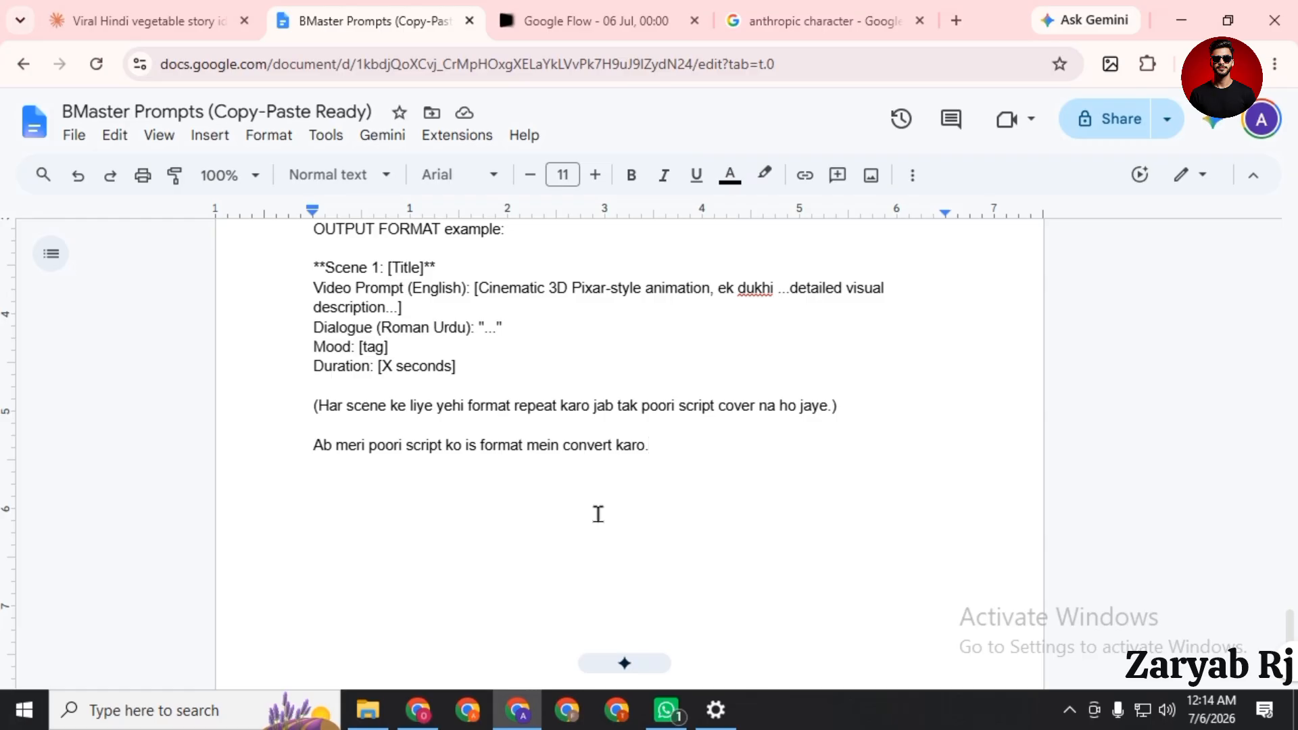
{"action": "scroll", "coordinate": [598, 513], "scroll_direction": "up", "scroll_amount": 10}
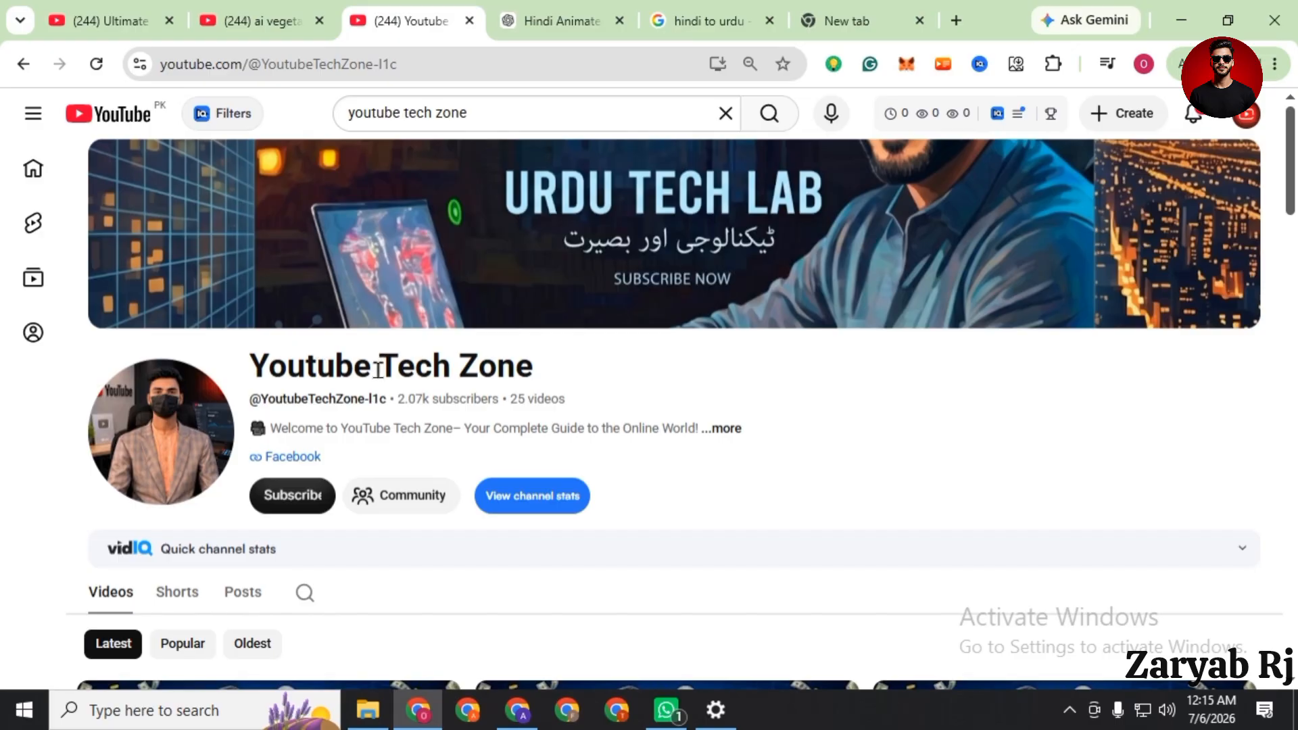
- Browse the Youtube Tech Zone channel's uploads down to the oldest video and return to the channel header
{"action": "scroll", "coordinate": [289, 446], "scroll_direction": "down", "scroll_amount": 15}
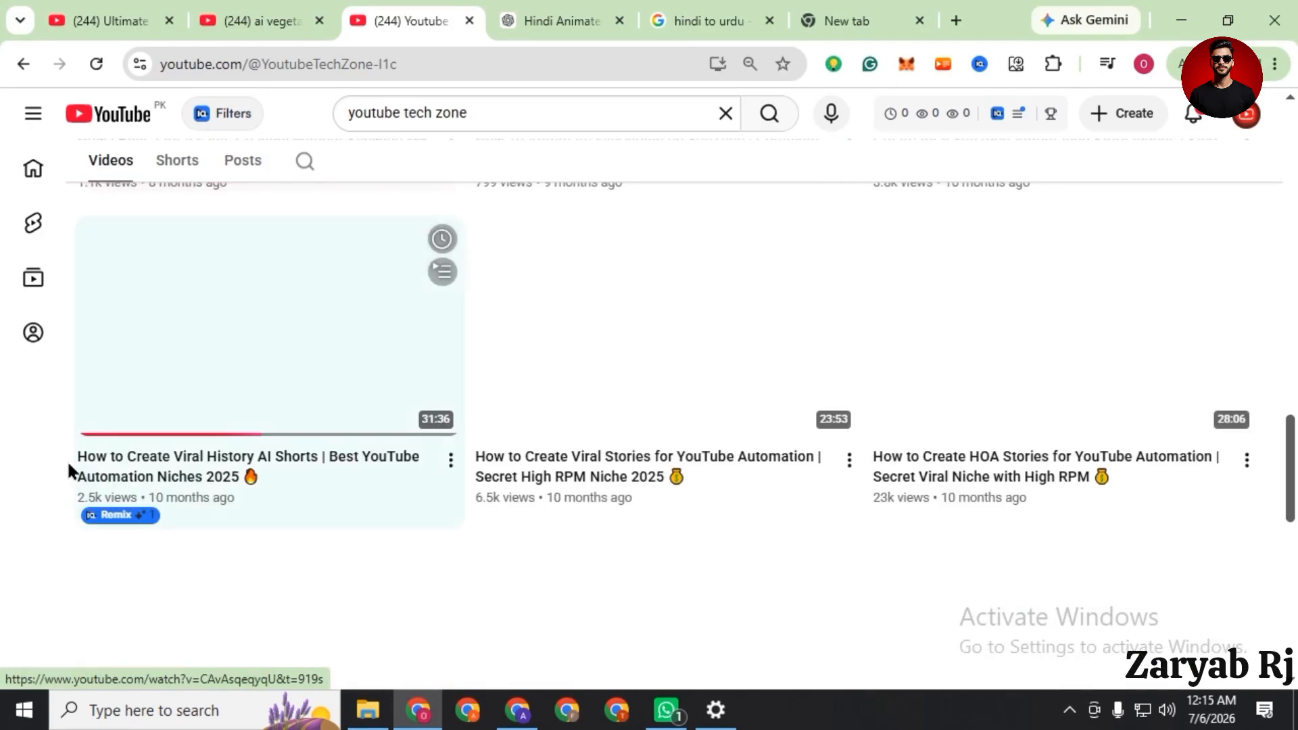
{"action": "scroll", "coordinate": [3, 478], "scroll_direction": "up", "scroll_amount": 10}
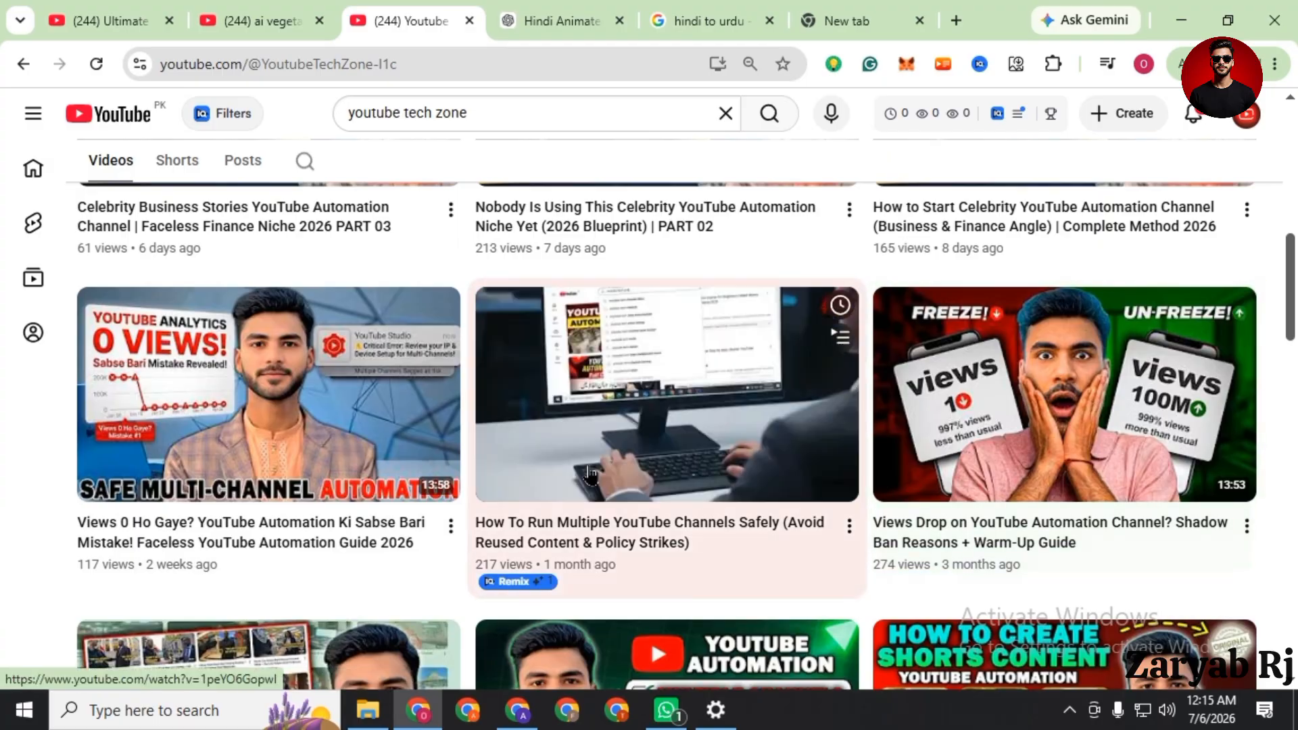
{"action": "scroll", "coordinate": [588, 473], "scroll_direction": "up", "scroll_amount": 8}
{"action": "scroll", "coordinate": [589, 473], "scroll_direction": "down", "scroll_amount": 4}
{"action": "scroll", "coordinate": [590, 474], "scroll_direction": "down", "scroll_amount": 10}
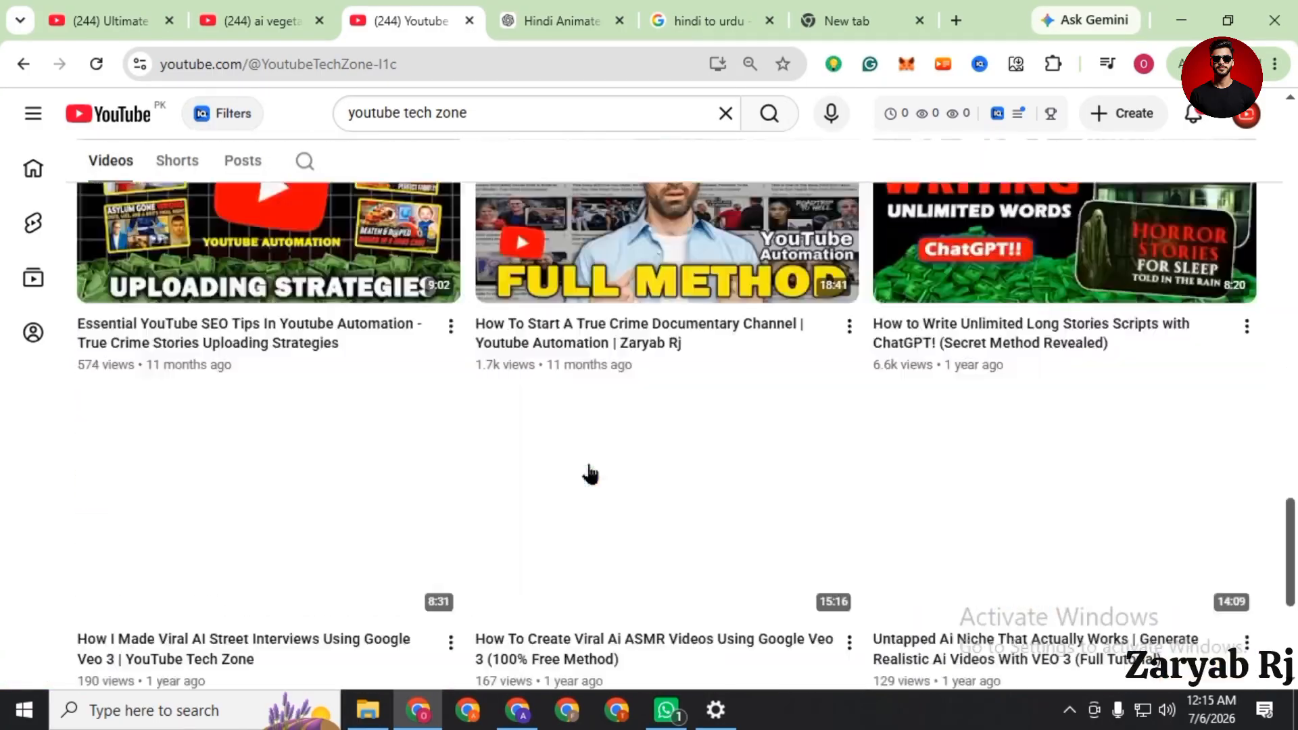
{"action": "scroll", "coordinate": [588, 474], "scroll_direction": "down", "scroll_amount": 5}
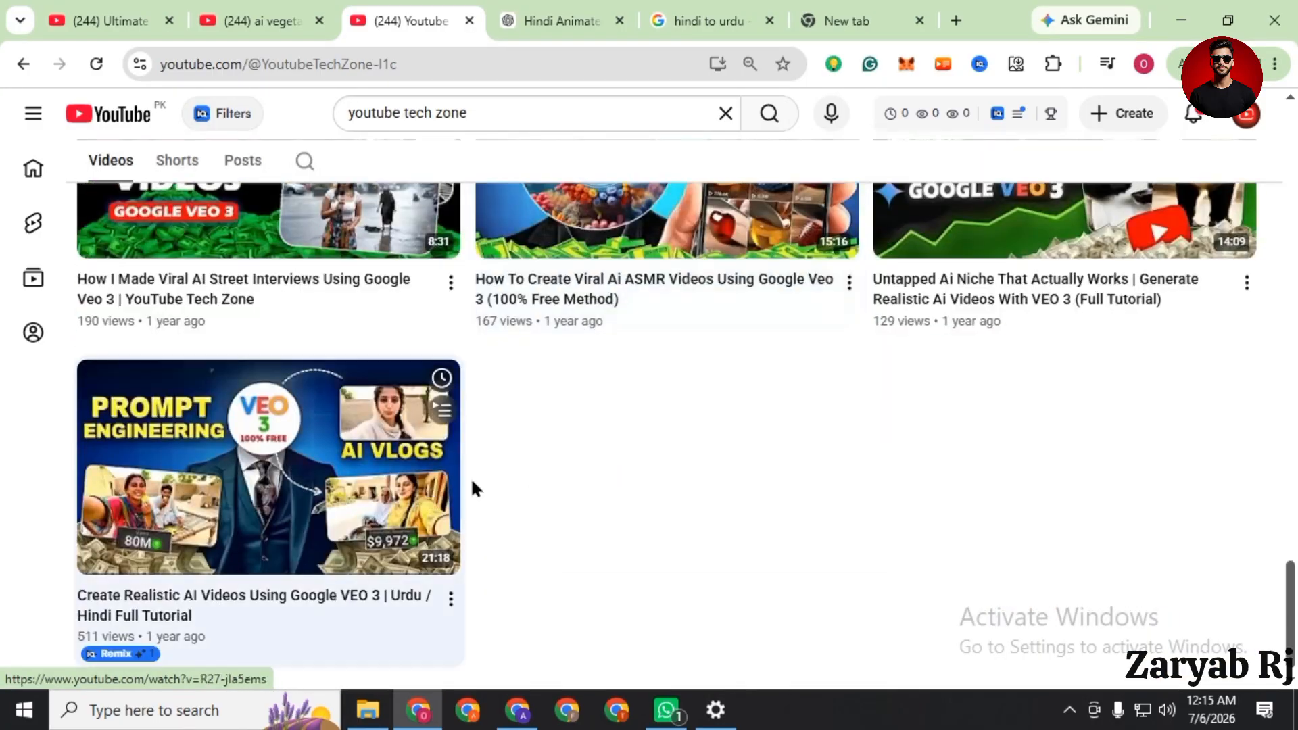
{"action": "scroll", "coordinate": [677, 527], "scroll_direction": "up", "scroll_amount": 15}
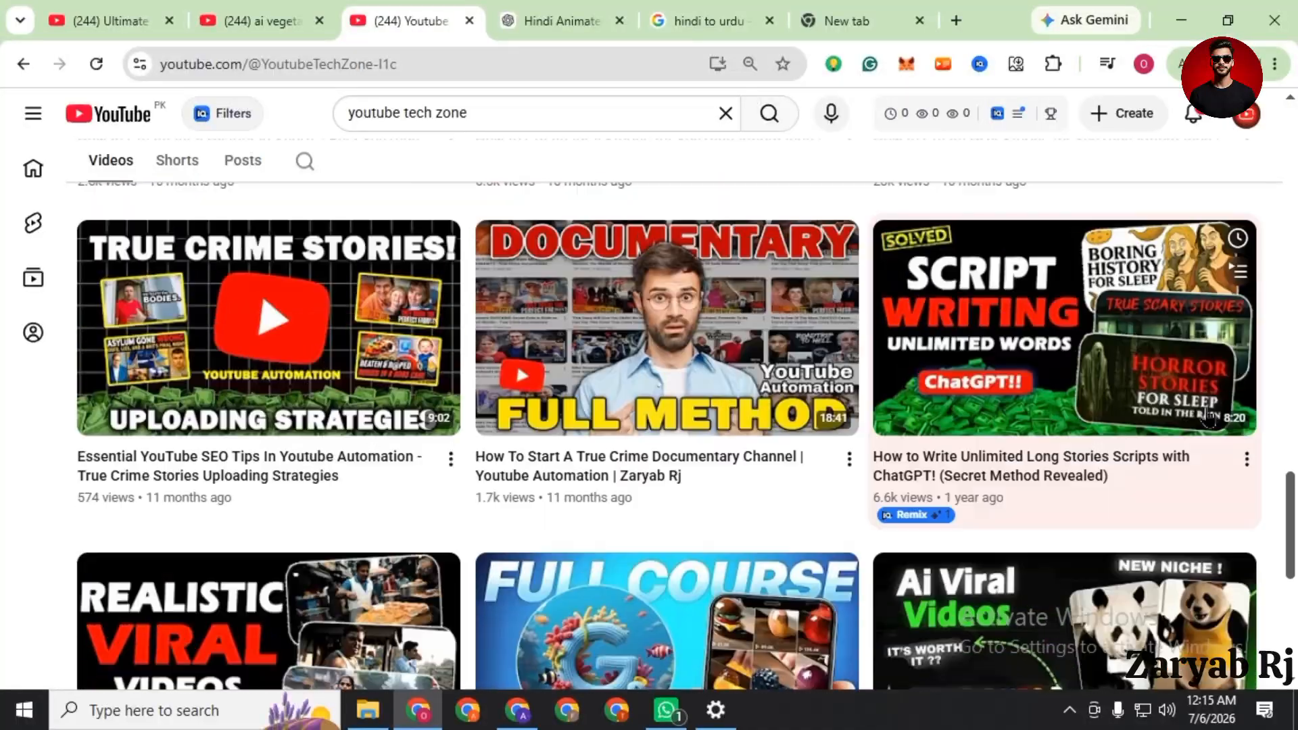
{"action": "scroll", "coordinate": [3, 203], "scroll_direction": "up", "scroll_amount": 10}
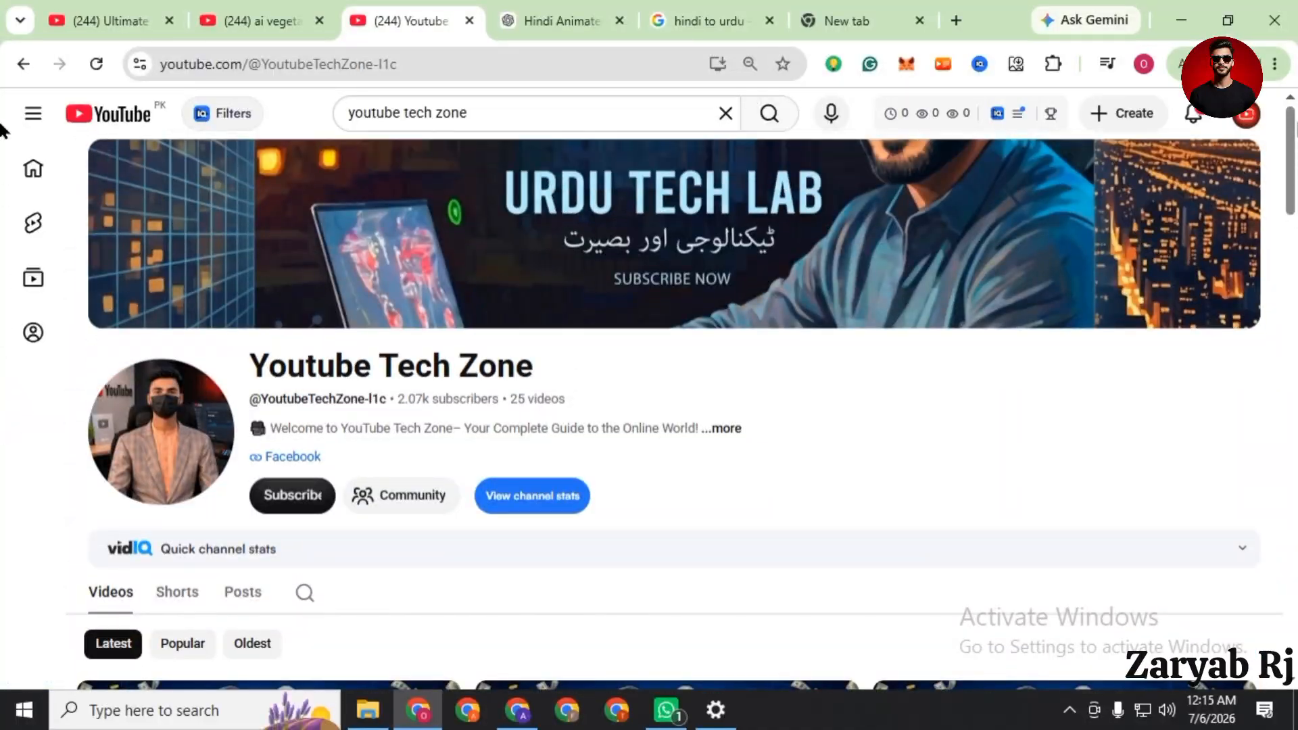
{"action": "scroll", "coordinate": [2, 203], "scroll_direction": "down", "scroll_amount": 5}
{"action": "scroll", "coordinate": [3, 271], "scroll_direction": "down", "scroll_amount": 9}
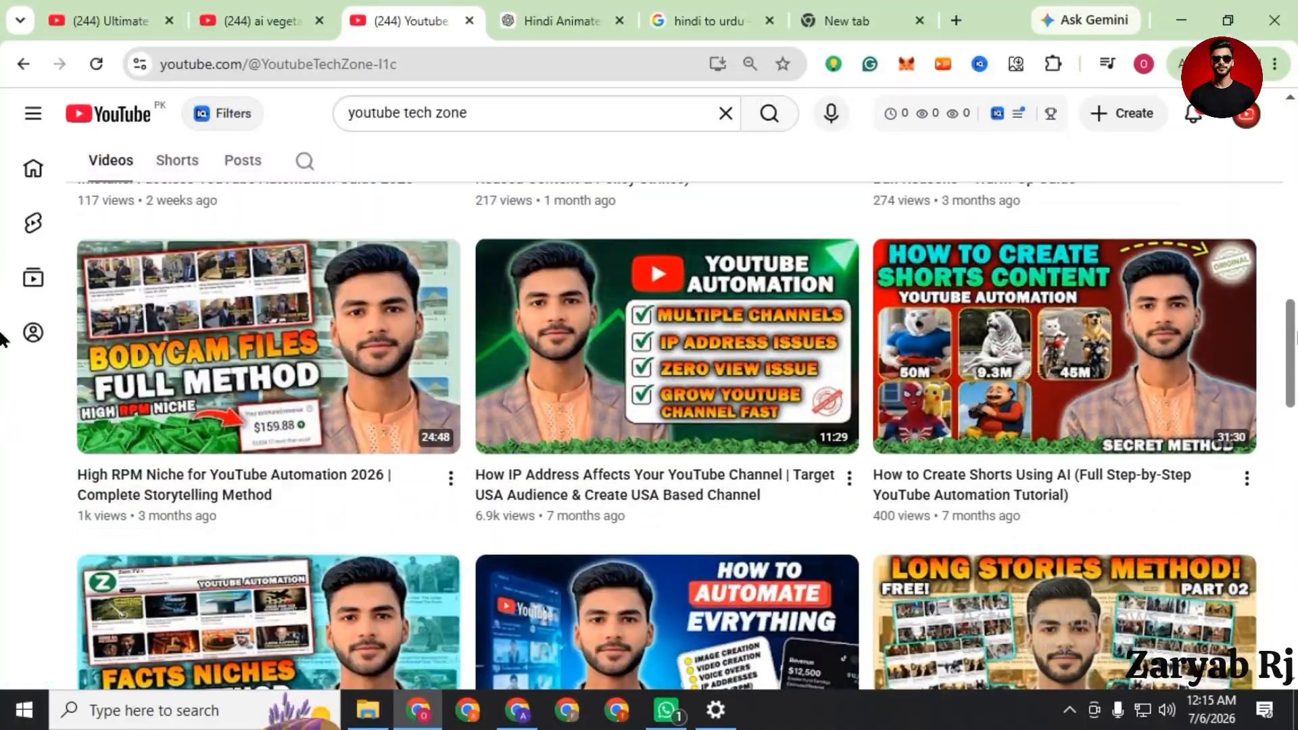
{"action": "scroll", "coordinate": [3, 378], "scroll_direction": "down", "scroll_amount": 10}
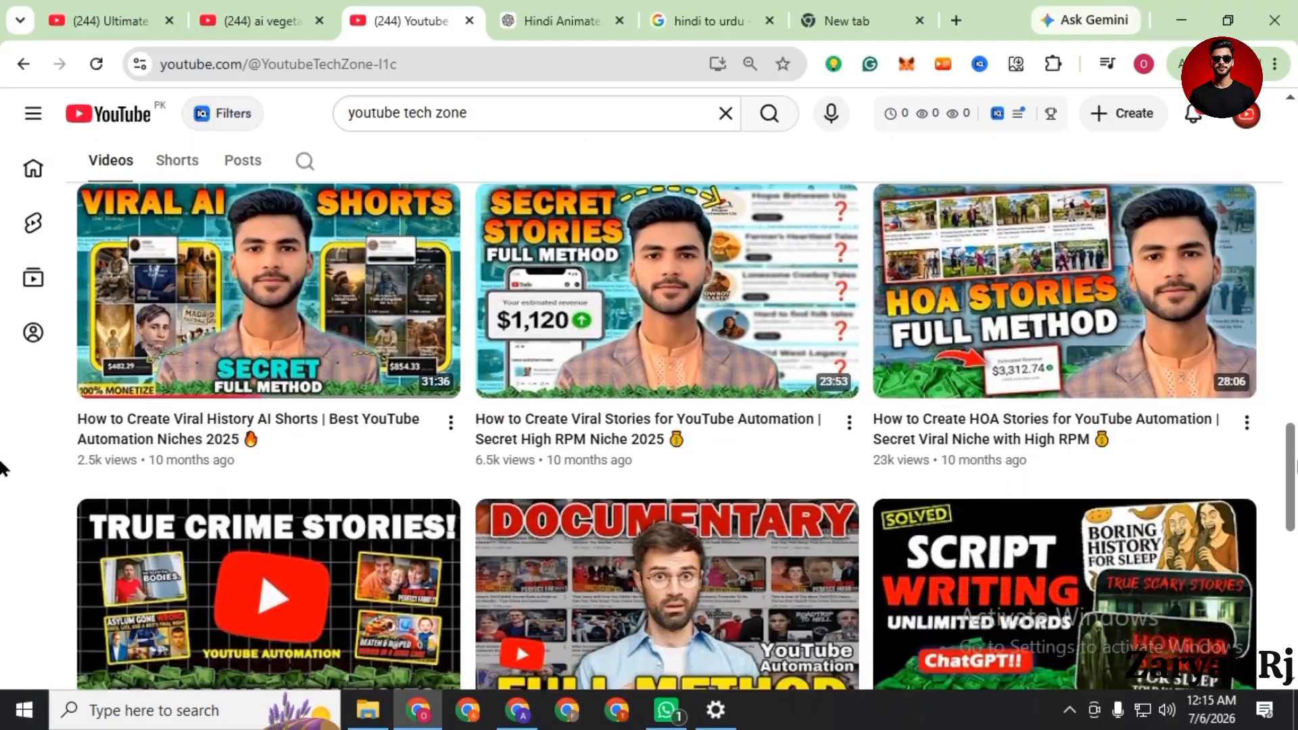
{"action": "scroll", "coordinate": [3, 375], "scroll_direction": "up", "scroll_amount": 8}
{"action": "scroll", "coordinate": [2, 375], "scroll_direction": "up", "scroll_amount": 10}
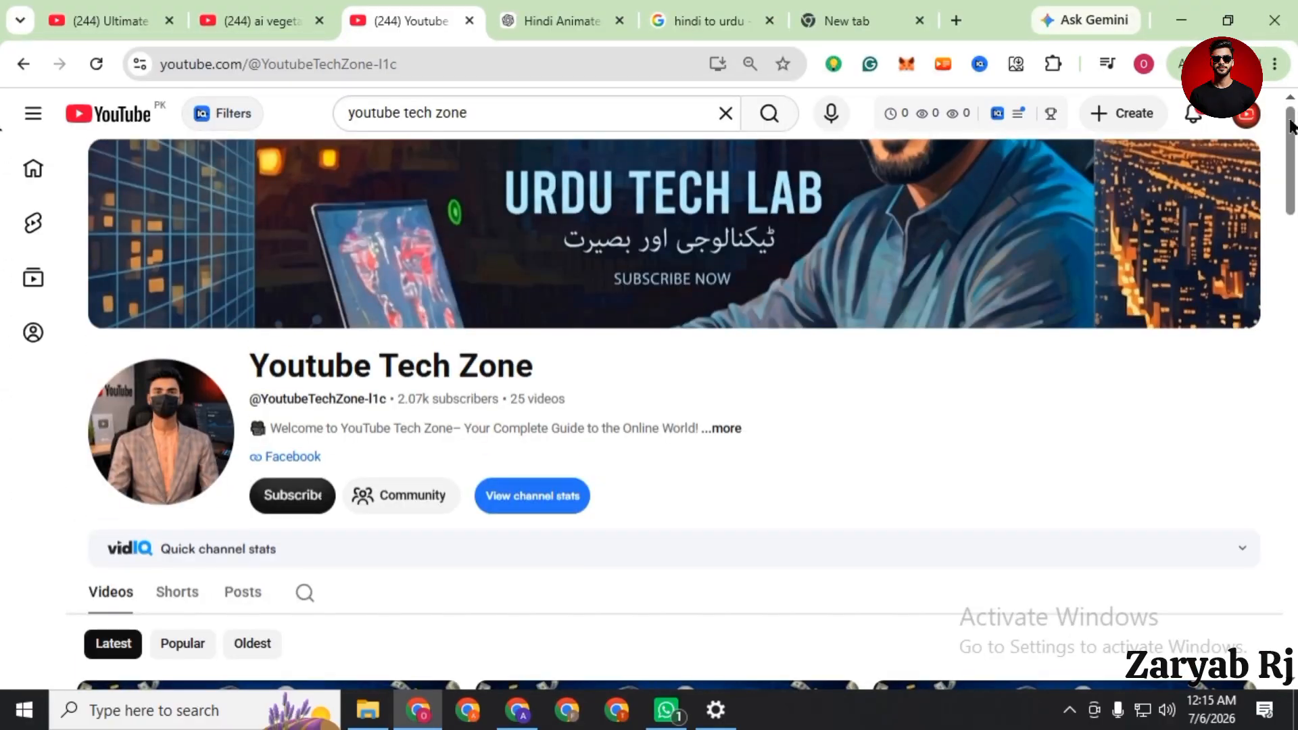
- Look through the YouTube results for "ai vegetables video" and briefly check the master prompts document
{"action": "left_click", "coordinate": [251, 25]}
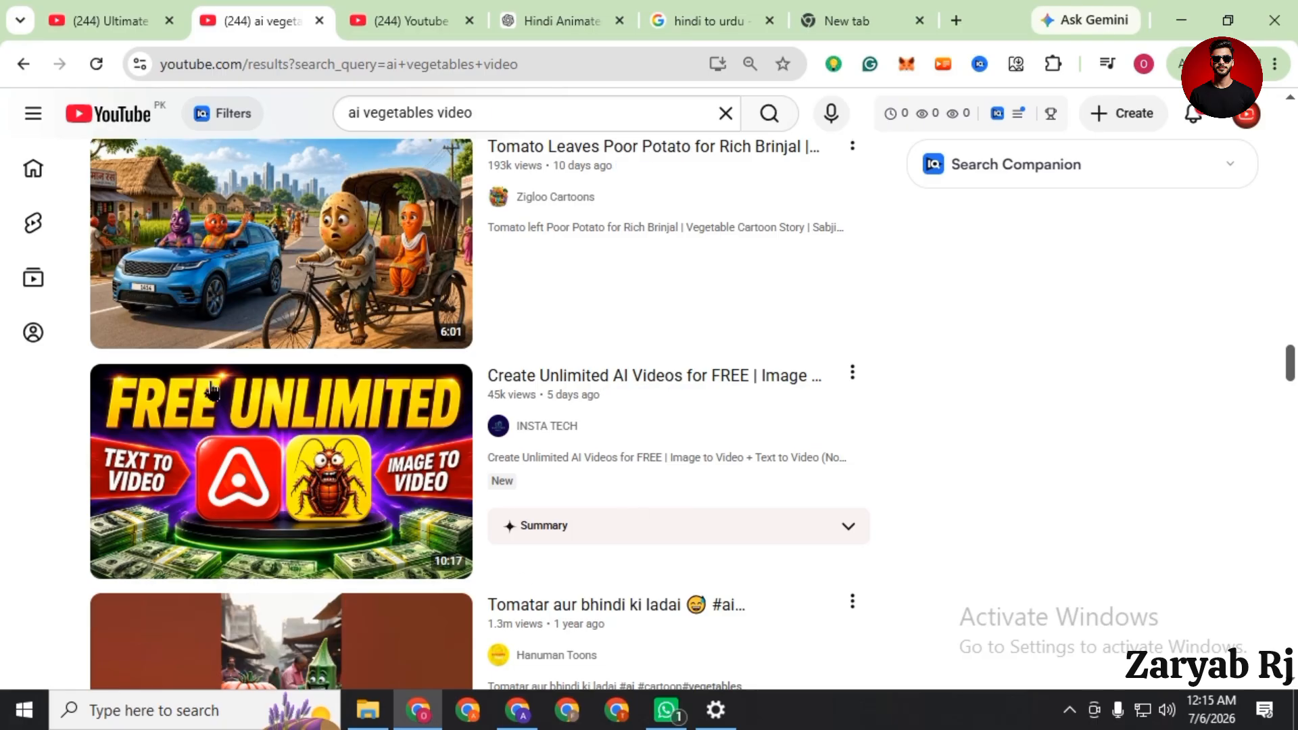
{"action": "scroll", "coordinate": [496, 386], "scroll_direction": "down", "scroll_amount": 10}
{"action": "scroll", "coordinate": [496, 383], "scroll_direction": "down", "scroll_amount": 15}
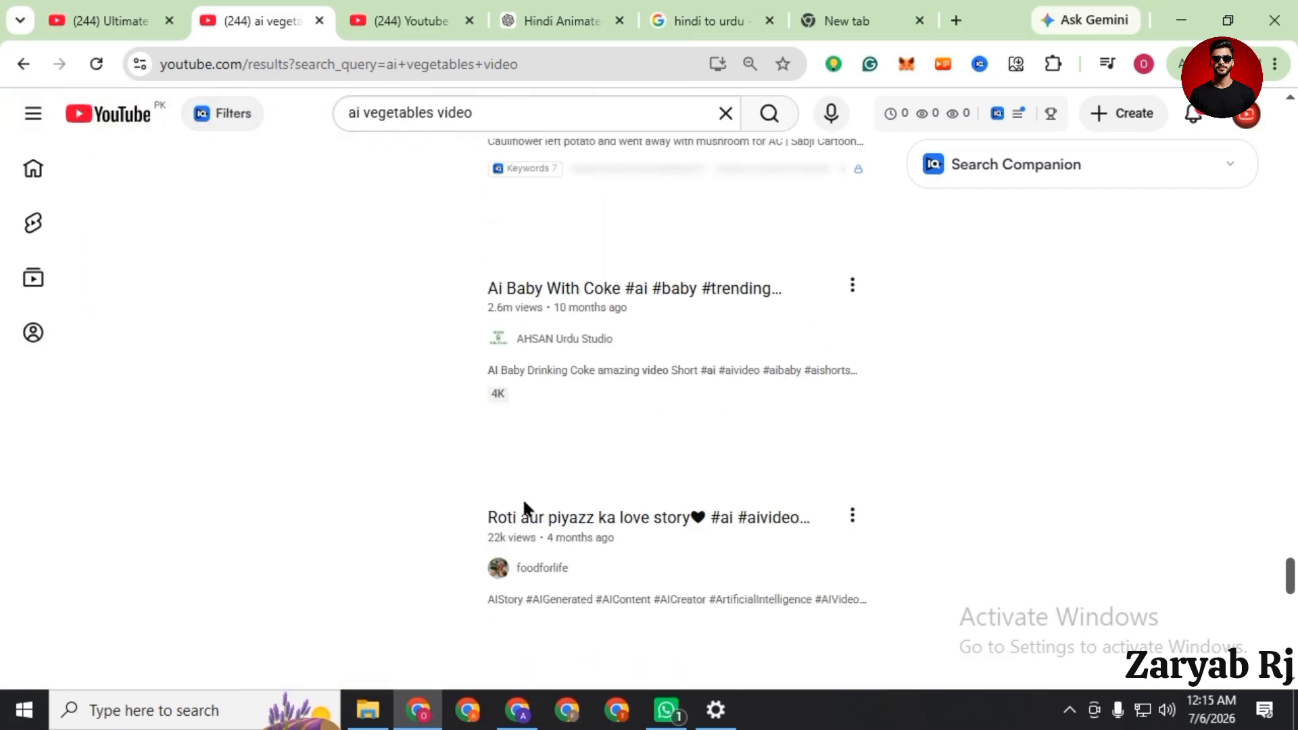
{"action": "scroll", "coordinate": [525, 507], "scroll_direction": "up", "scroll_amount": 10}
{"action": "scroll", "coordinate": [525, 507], "scroll_direction": "up", "scroll_amount": 3}
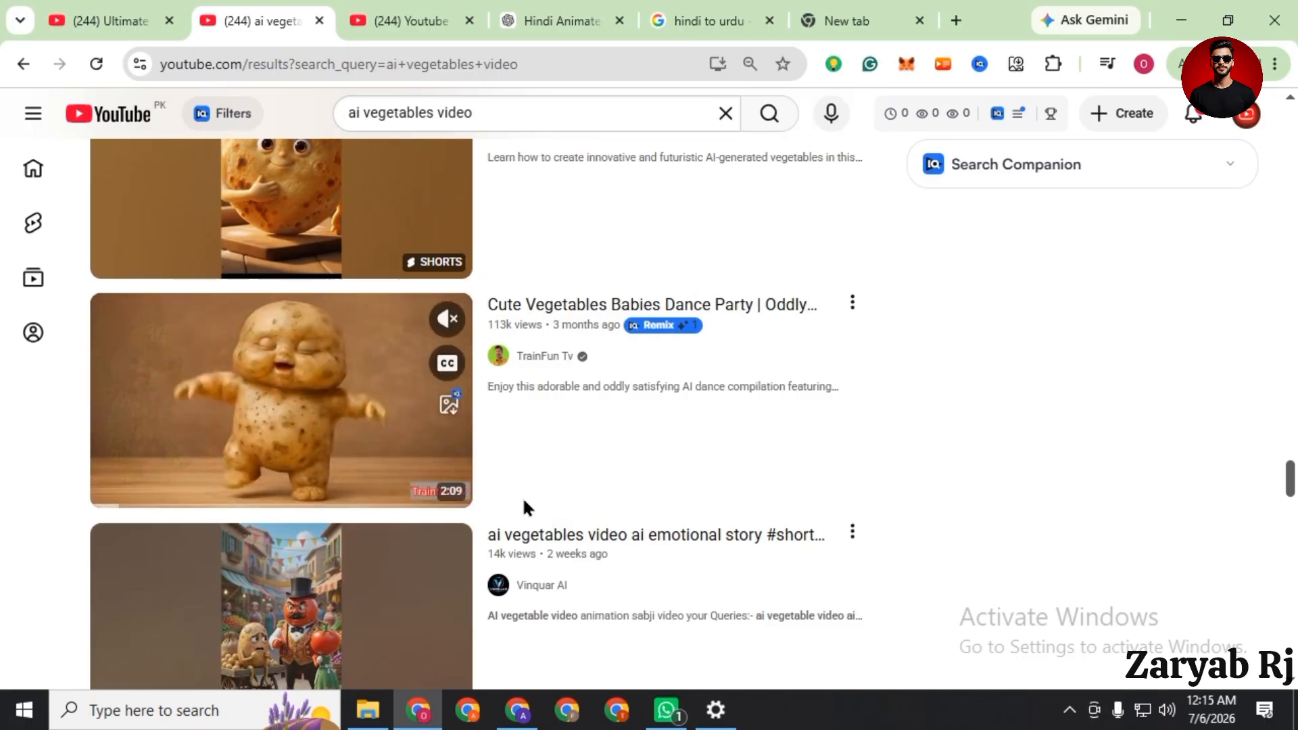
{"action": "scroll", "coordinate": [525, 507], "scroll_direction": "up", "scroll_amount": 10}
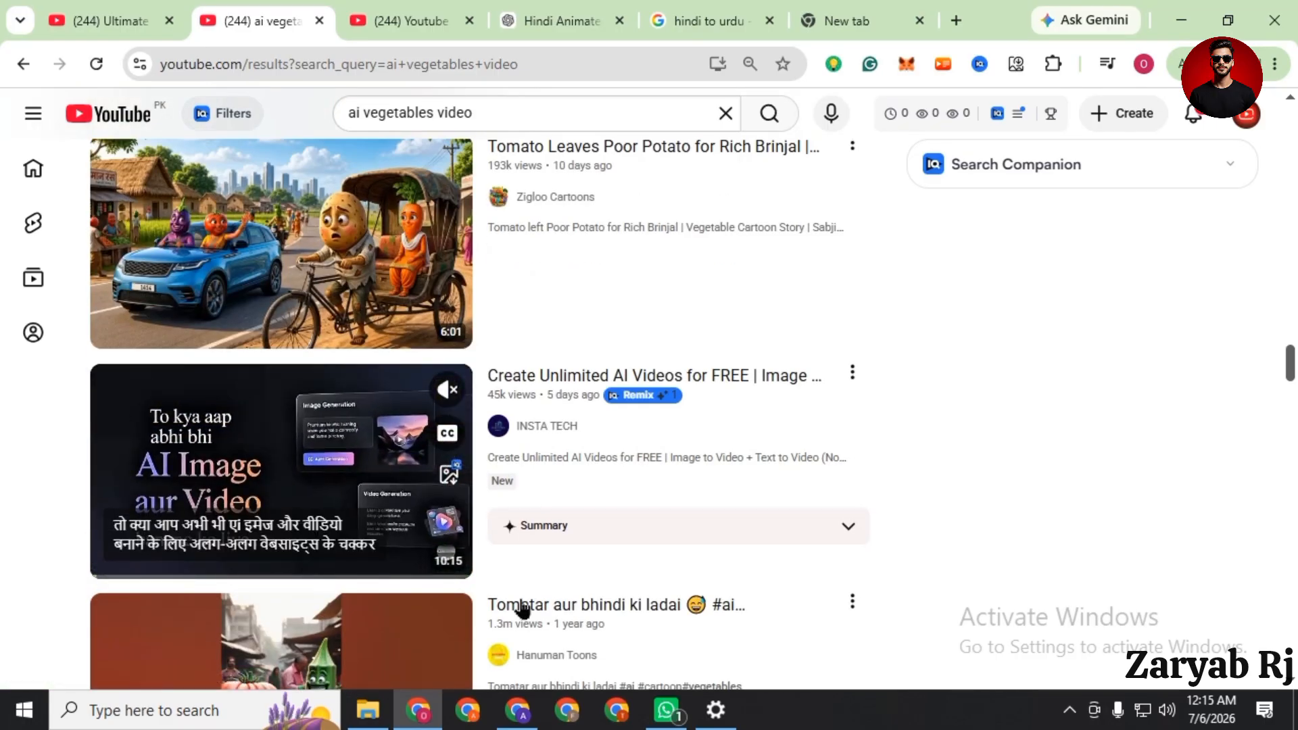
{"action": "left_click", "coordinate": [526, 721]}
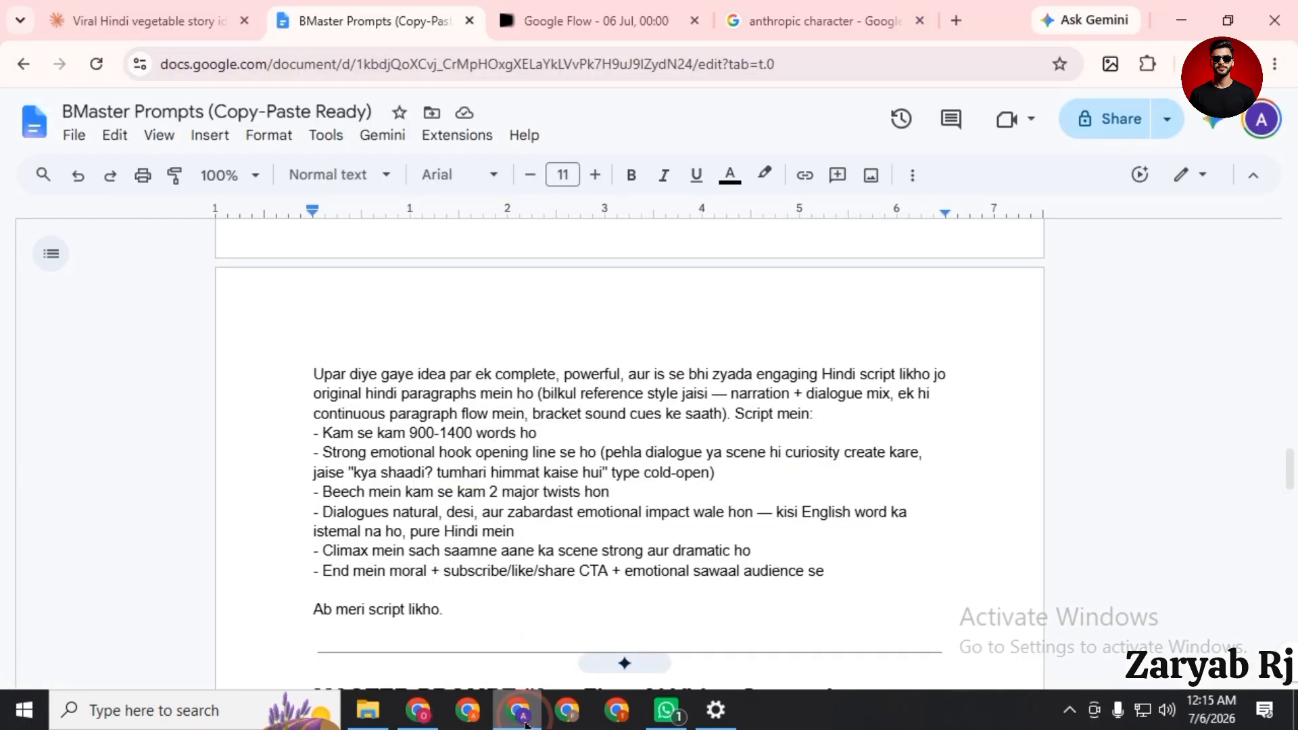
{"action": "left_click", "coordinate": [418, 709]}
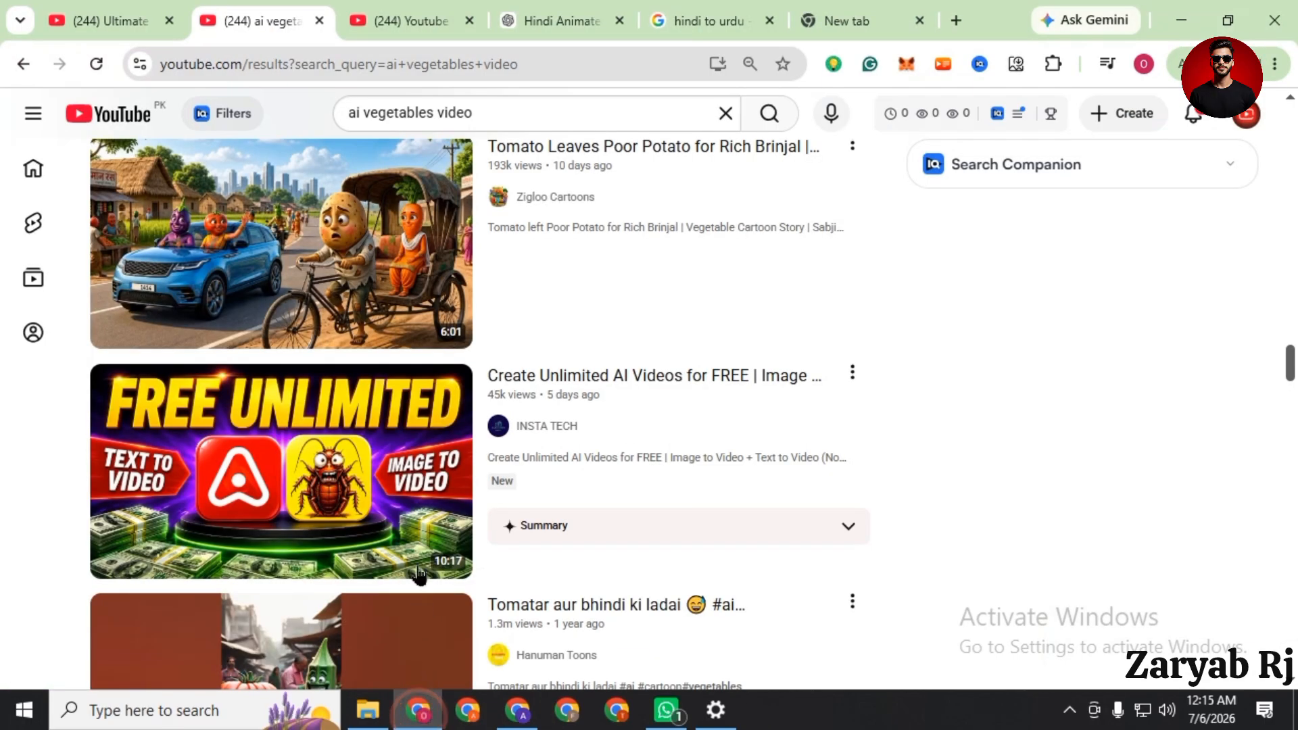
- Return to the Youtube Tech Zone channel page, skim its automation tutorials, and highlight the channel name in the header
{"action": "left_click", "coordinate": [398, 21]}
{"action": "scroll", "coordinate": [424, 477], "scroll_direction": "down", "scroll_amount": 8}
{"action": "scroll", "coordinate": [423, 482], "scroll_direction": "up", "scroll_amount": 1}
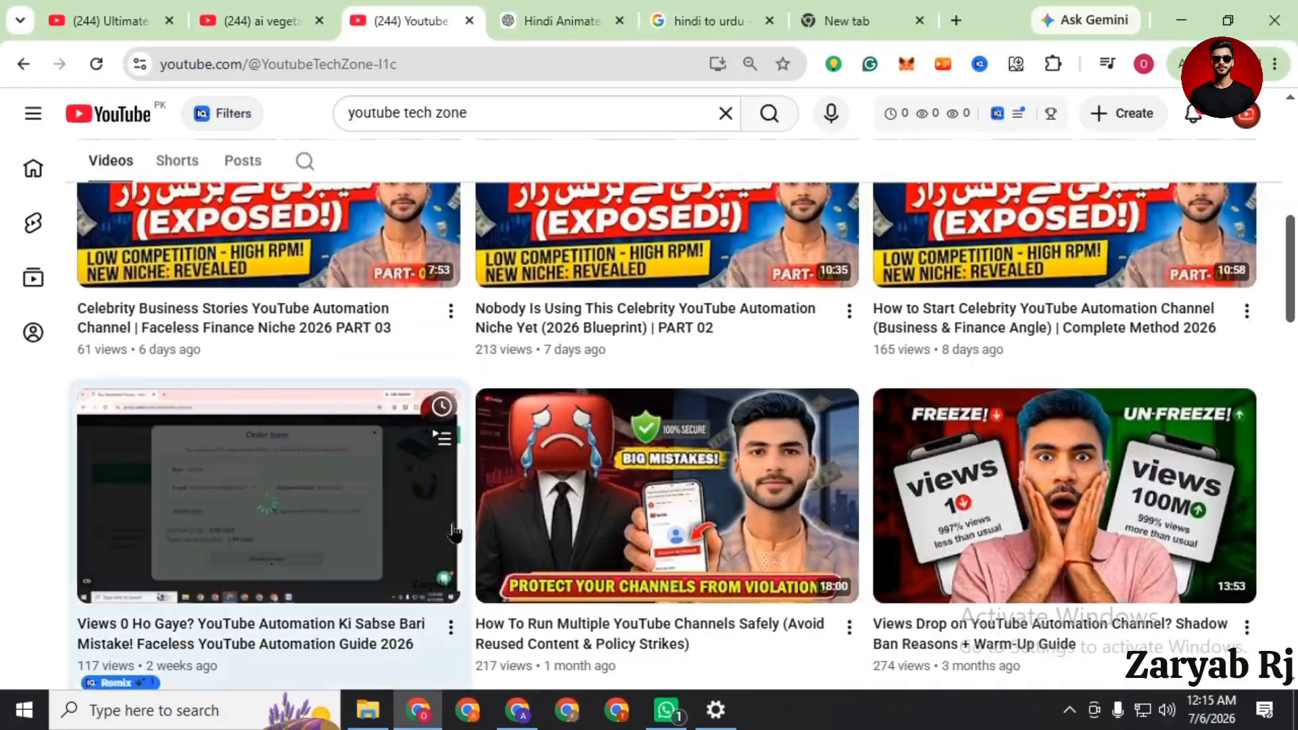
{"action": "scroll", "coordinate": [473, 494], "scroll_direction": "down", "scroll_amount": 4}
{"action": "scroll", "coordinate": [541, 504], "scroll_direction": "down", "scroll_amount": 3}
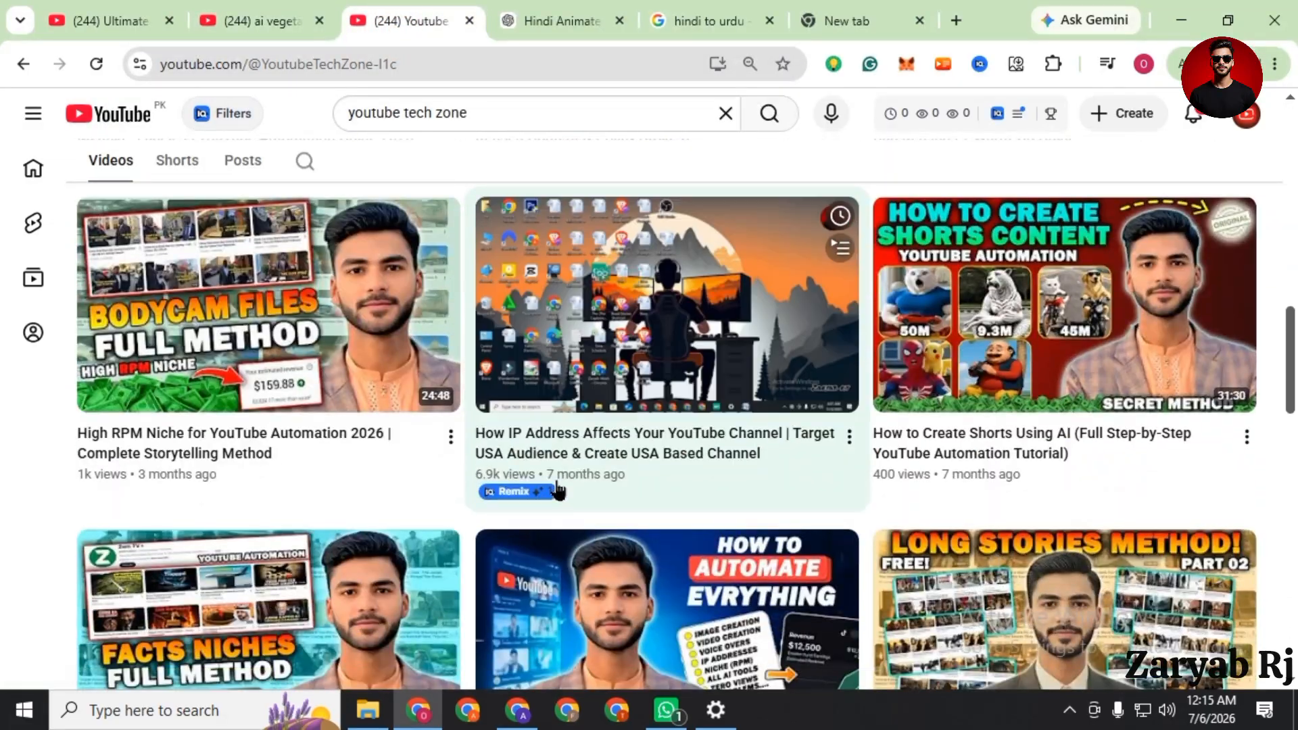
{"action": "scroll", "coordinate": [540, 504], "scroll_direction": "down", "scroll_amount": 4}
{"action": "scroll", "coordinate": [557, 486], "scroll_direction": "up", "scroll_amount": 3}
{"action": "scroll", "coordinate": [556, 468], "scroll_direction": "up", "scroll_amount": 10}
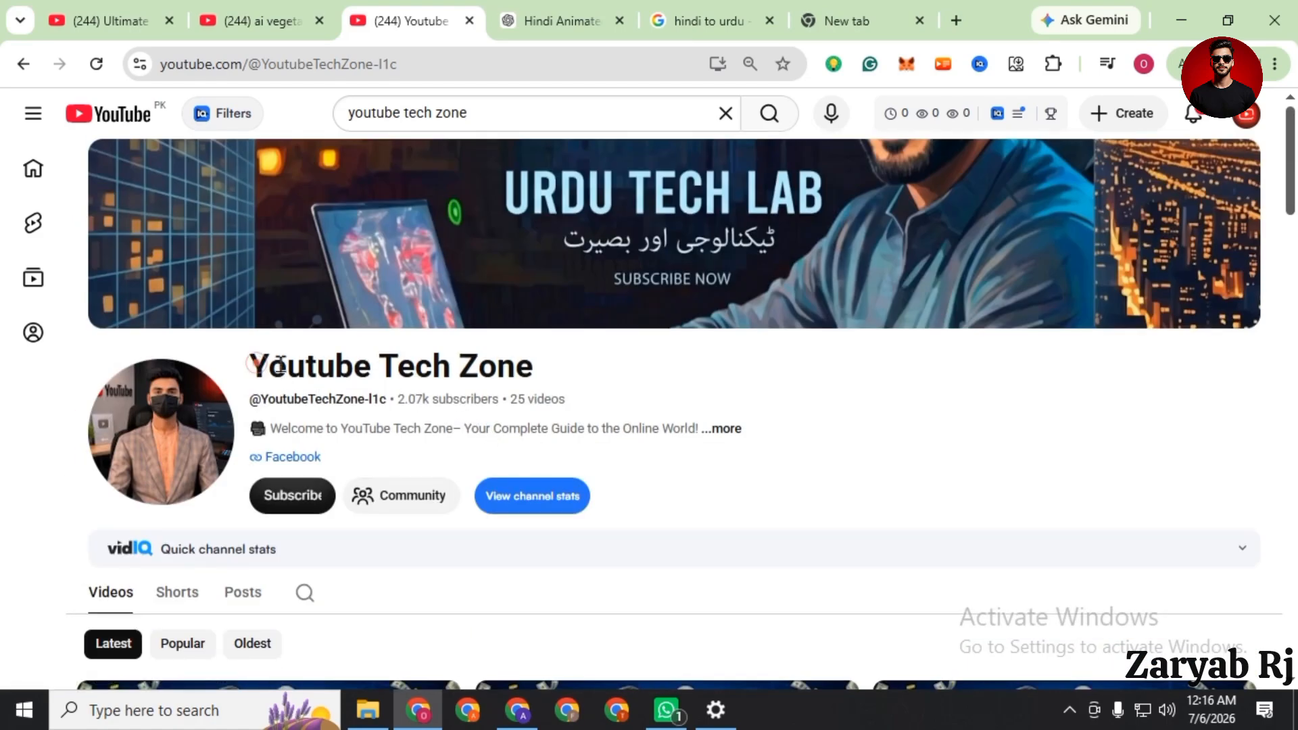
{"action": "left_click_drag", "start_coordinate": [262, 365], "coordinate": [604, 378]}
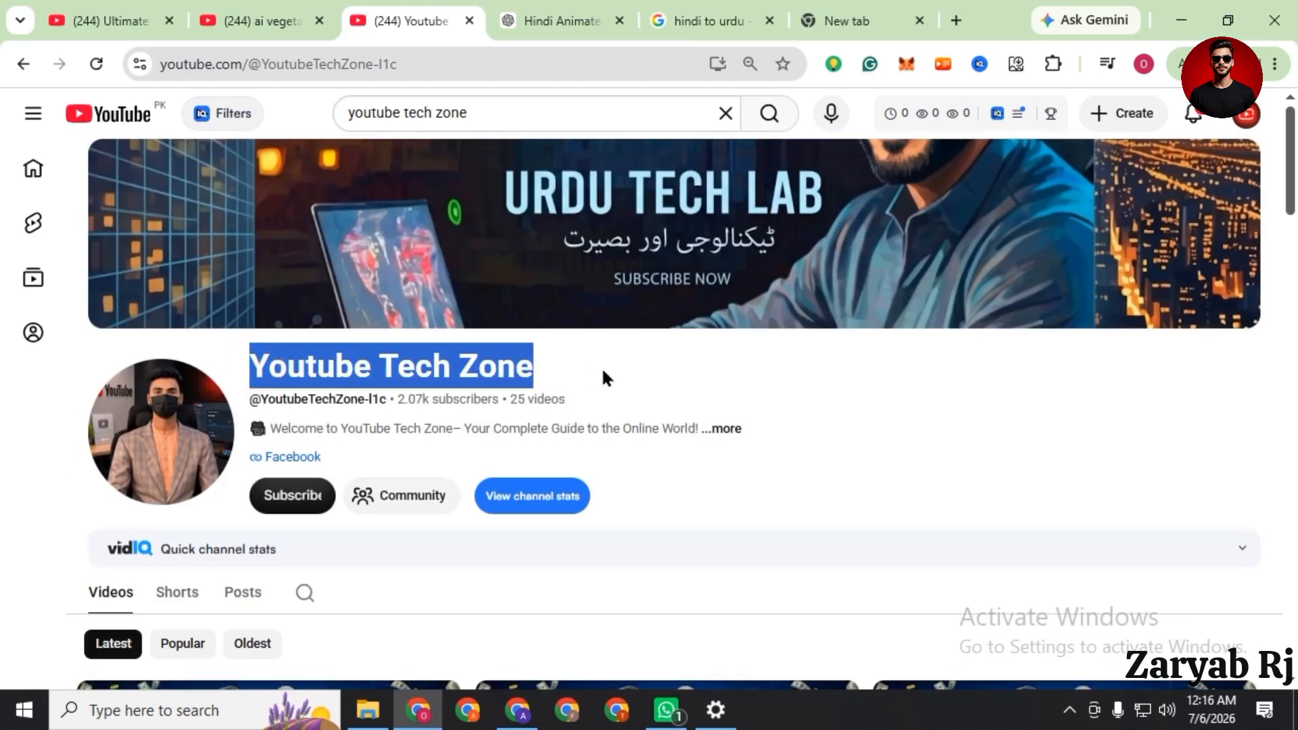